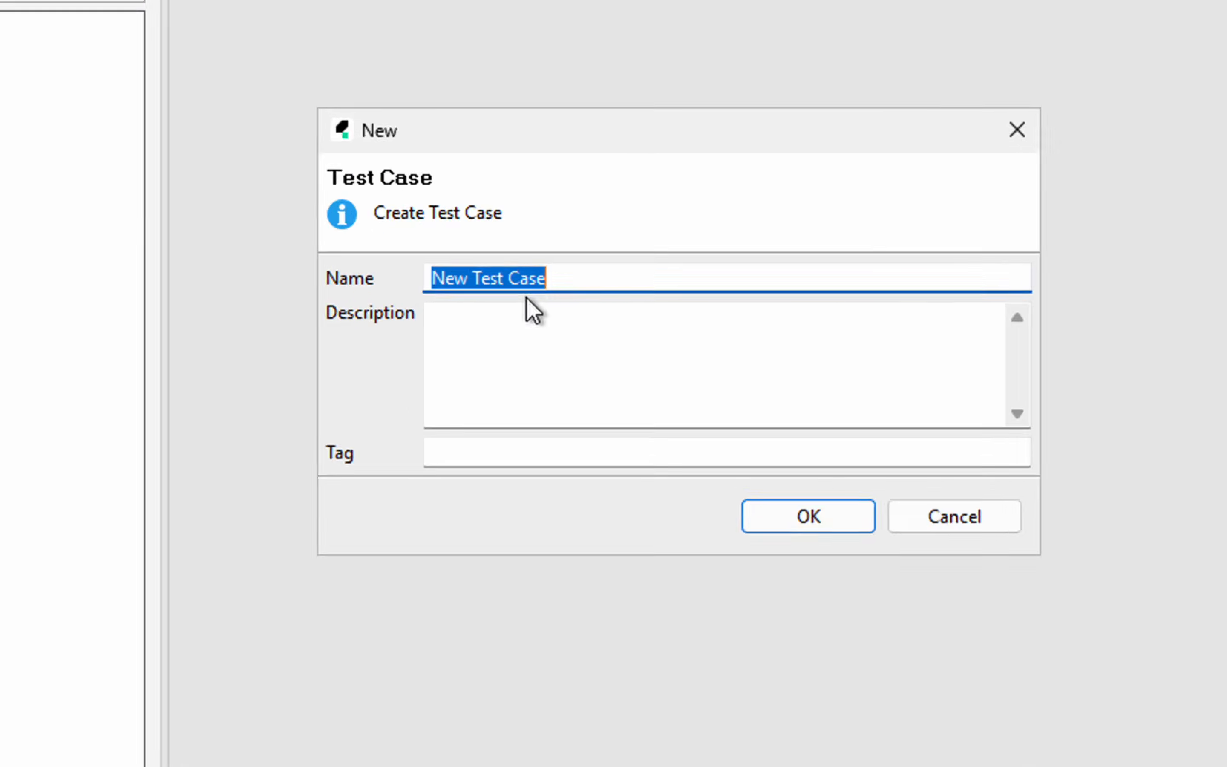
Enter DataDrivenDemo1 as the new test case's name
{"action": "type", "text": "DataDrivn"}
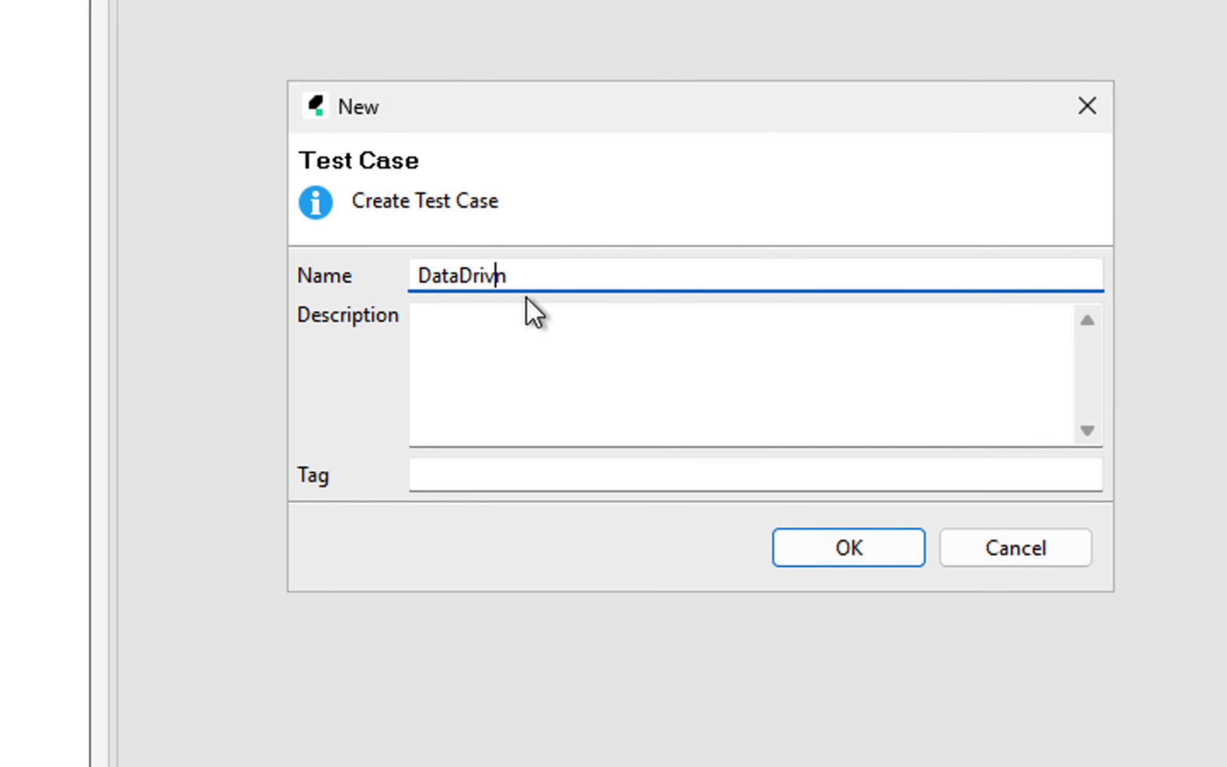
{"action": "type", "text": "enDem"}
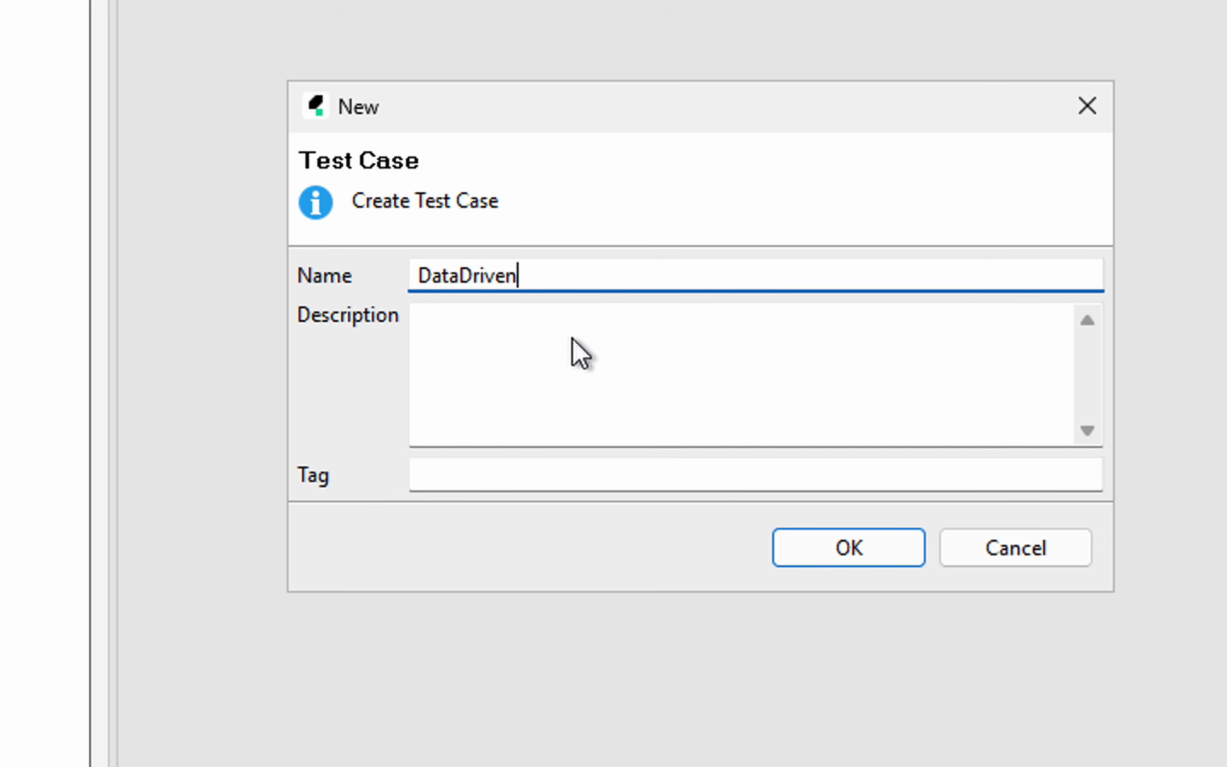
{"action": "type", "text": "o1"}
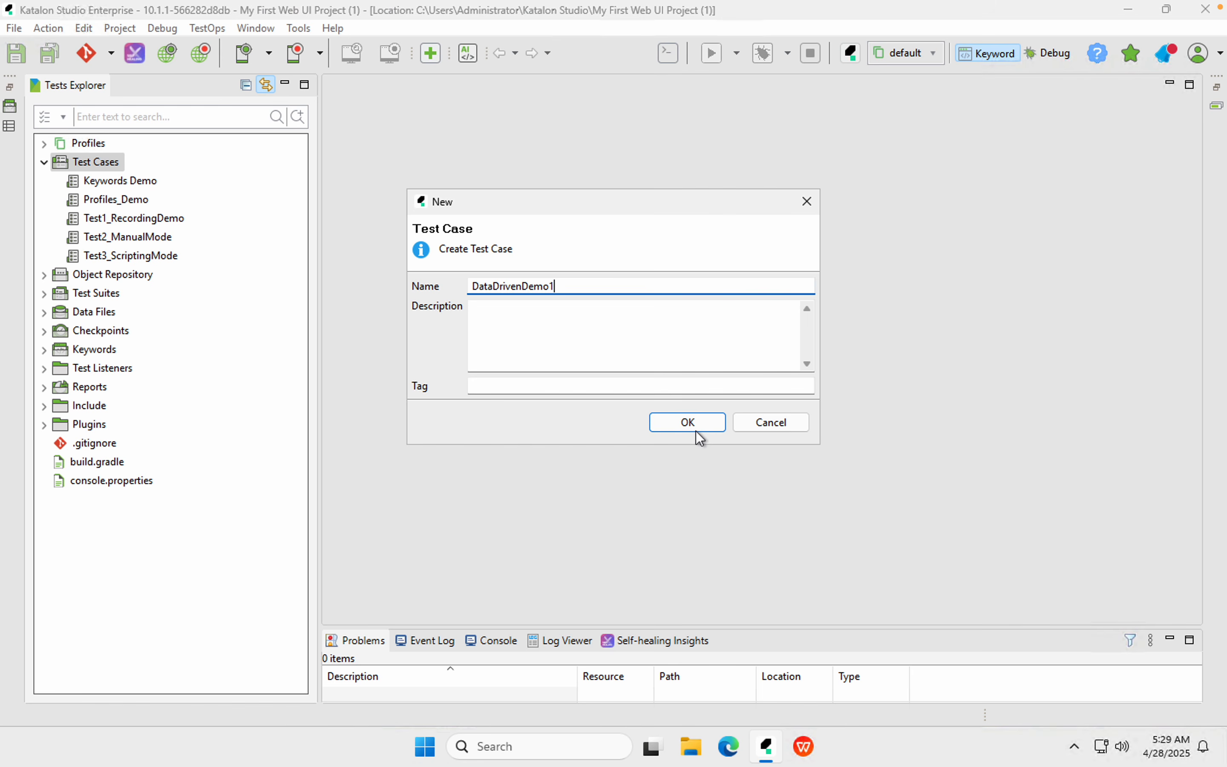
Confirm creation of the DataDrivenDemo1 test case
{"action": "left_click", "coordinate": [689, 424]}
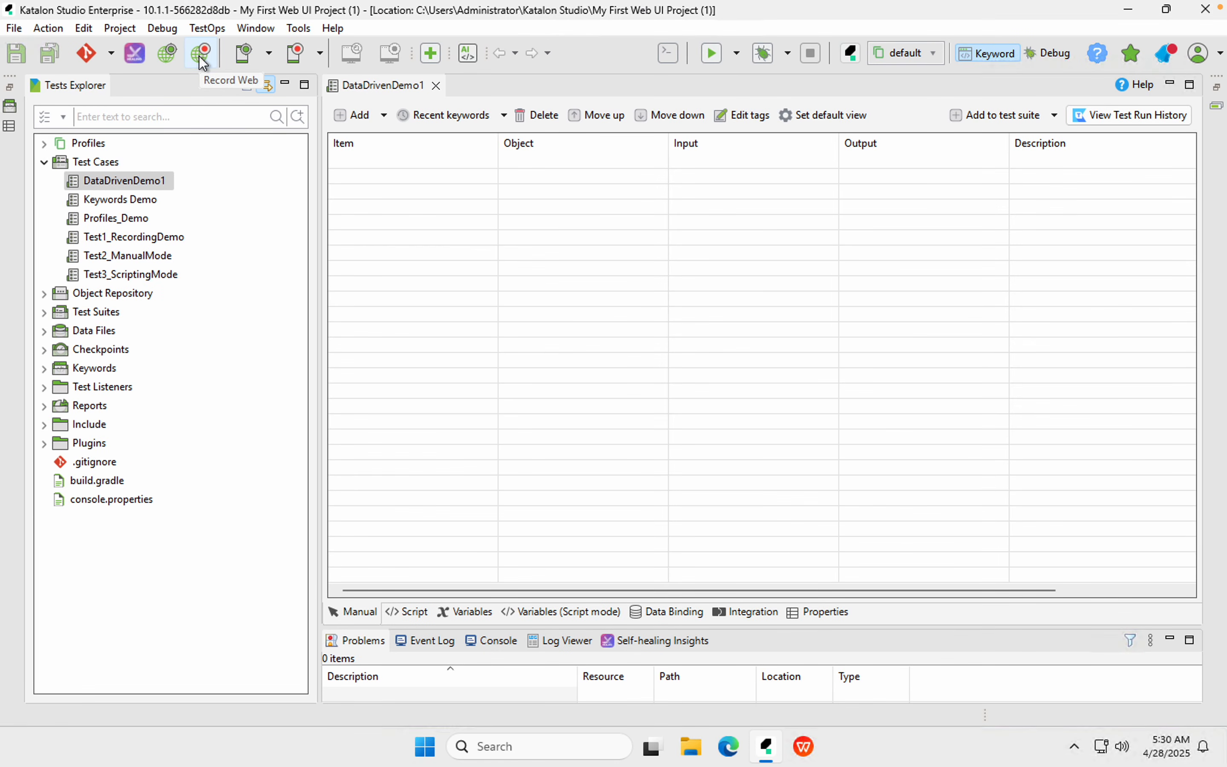
Start a Chrome web recording on the OrangeHRM login page
{"action": "left_click", "coordinate": [200, 59]}
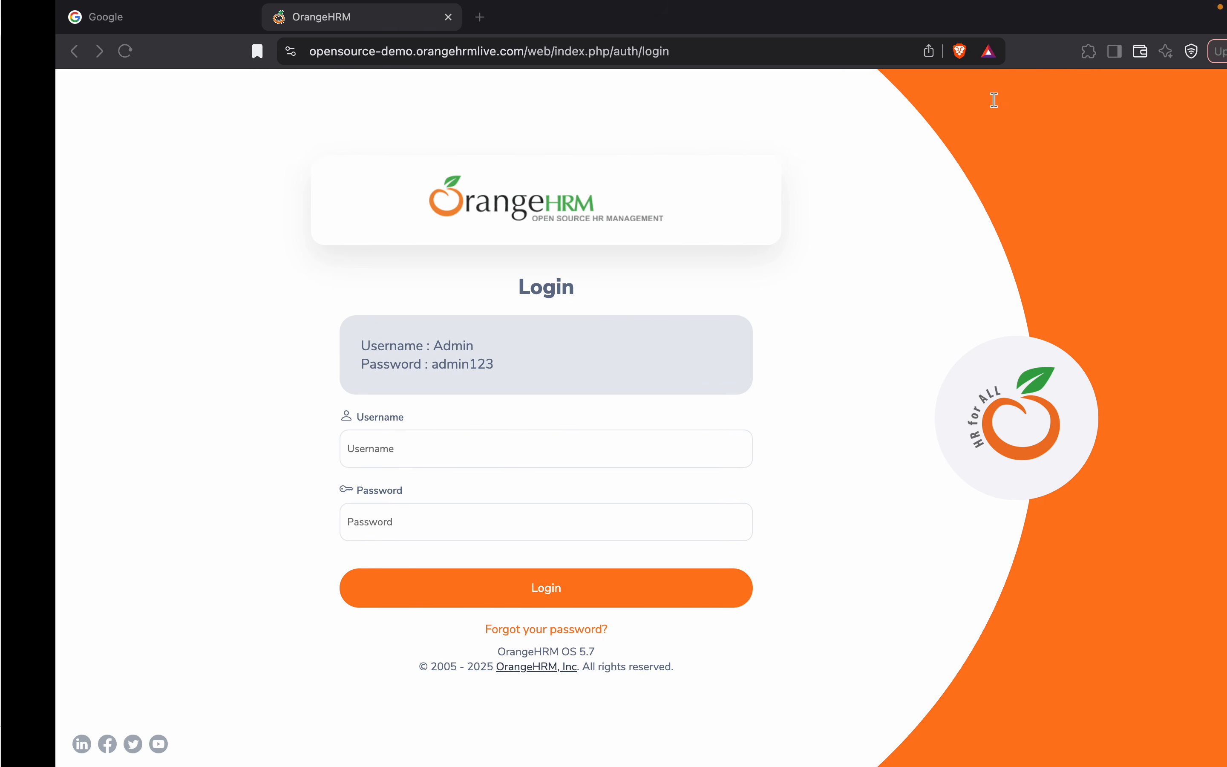
{"action": "left_click", "coordinate": [461, 53]}
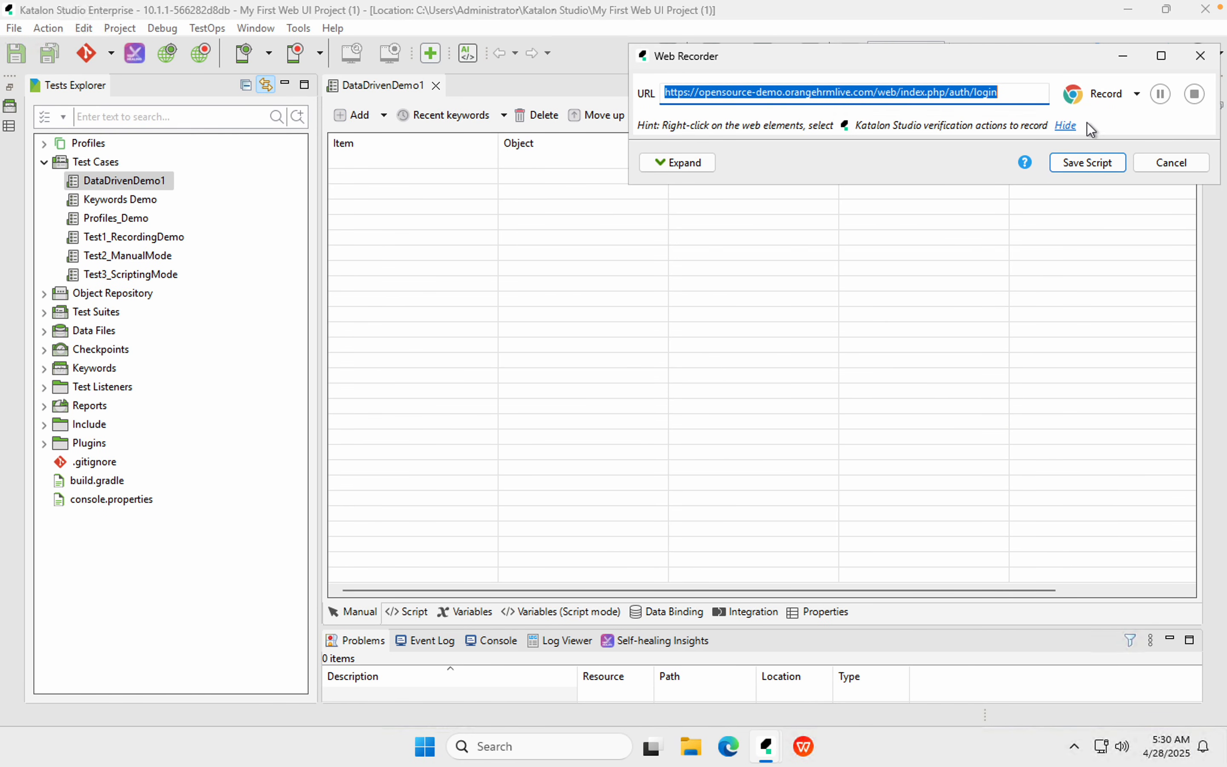
{"action": "left_click", "coordinate": [1099, 95]}
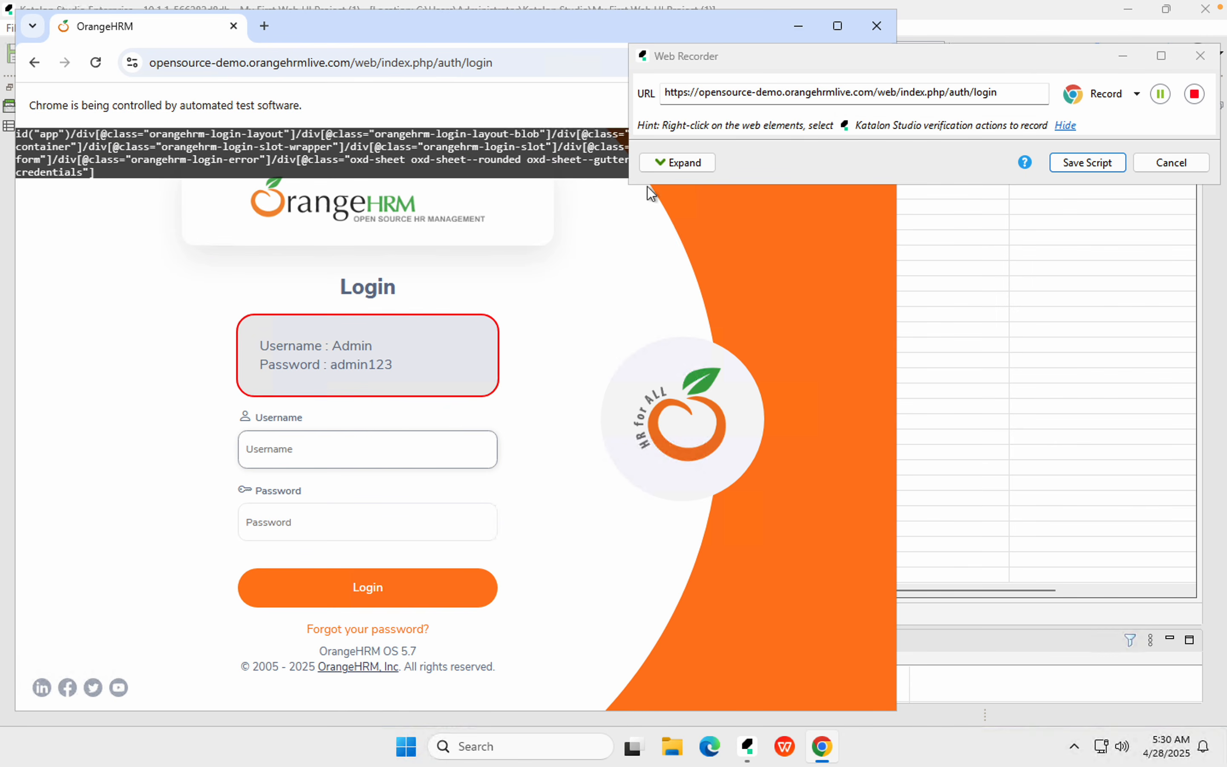
{"action": "left_click", "coordinate": [678, 163]}
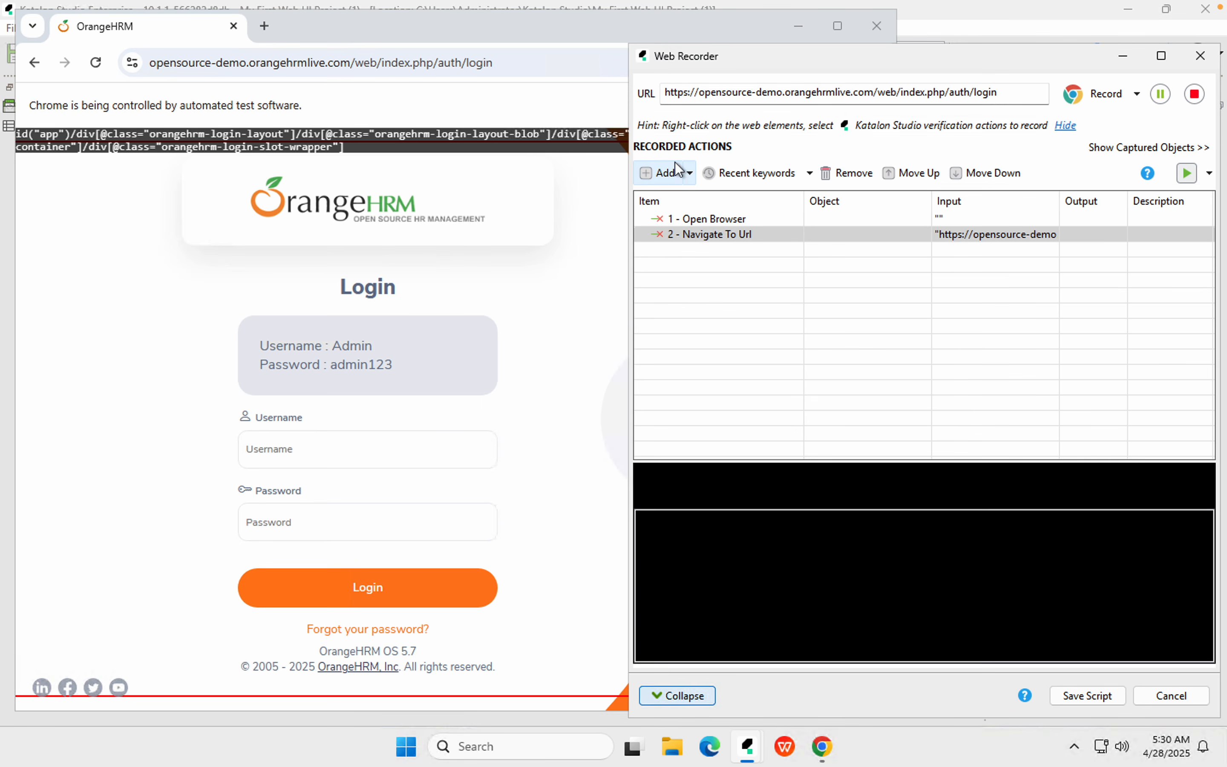
Log in to OrangeHRM as Admin with the demo password
{"action": "left_click", "coordinate": [280, 449]}
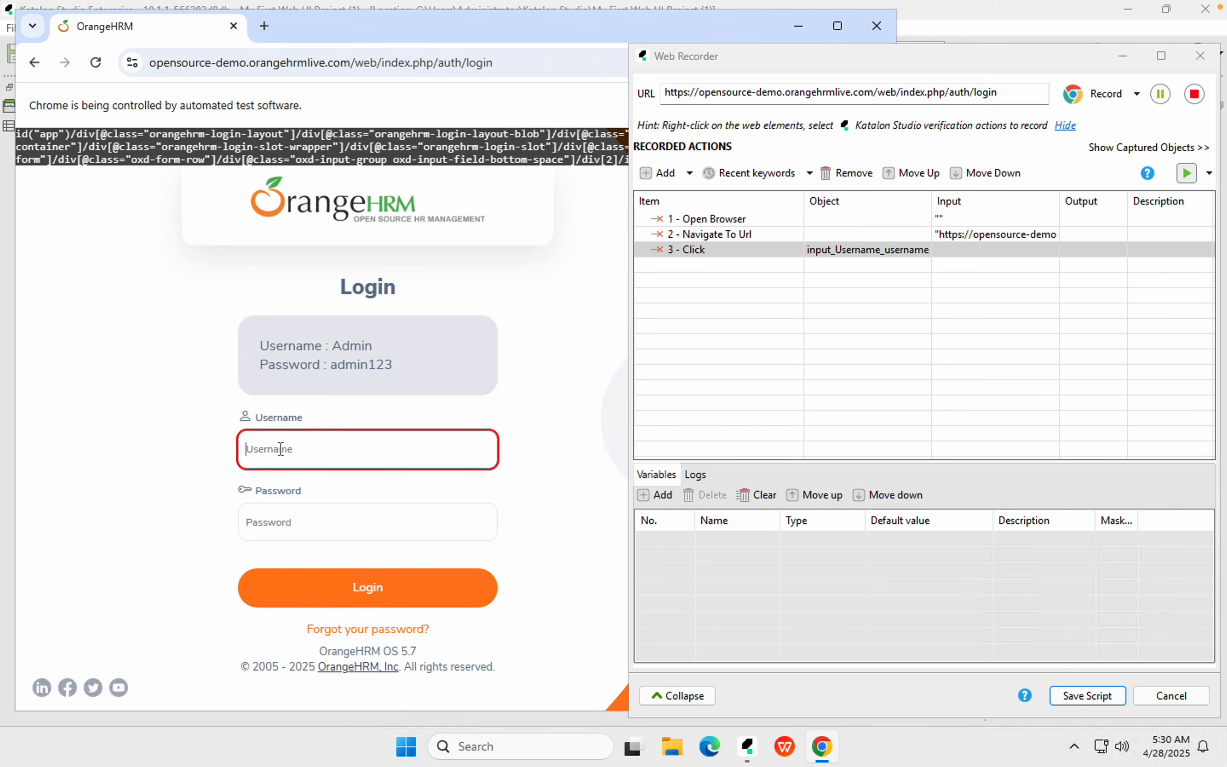
{"action": "type", "text": "Admin"}
{"action": "key", "text": "Tab"}
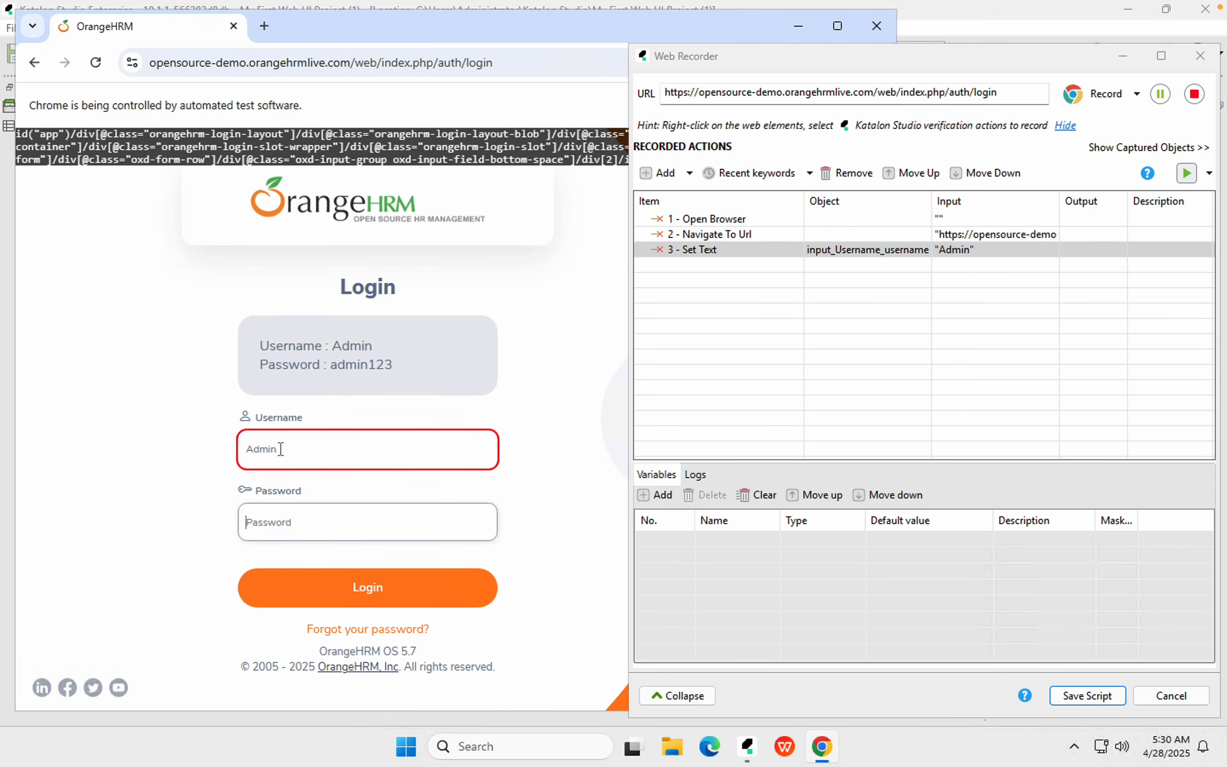
{"action": "type", "text": "admin12"}
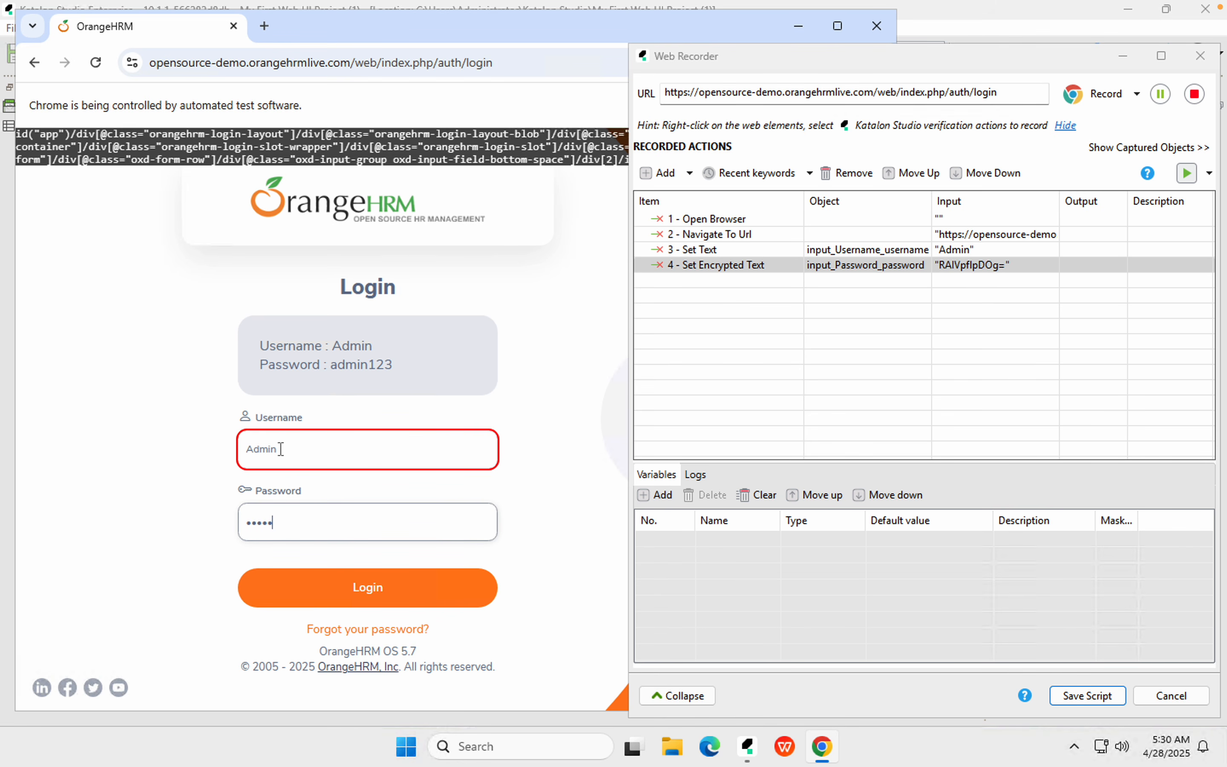
{"action": "type", "text": "3"}
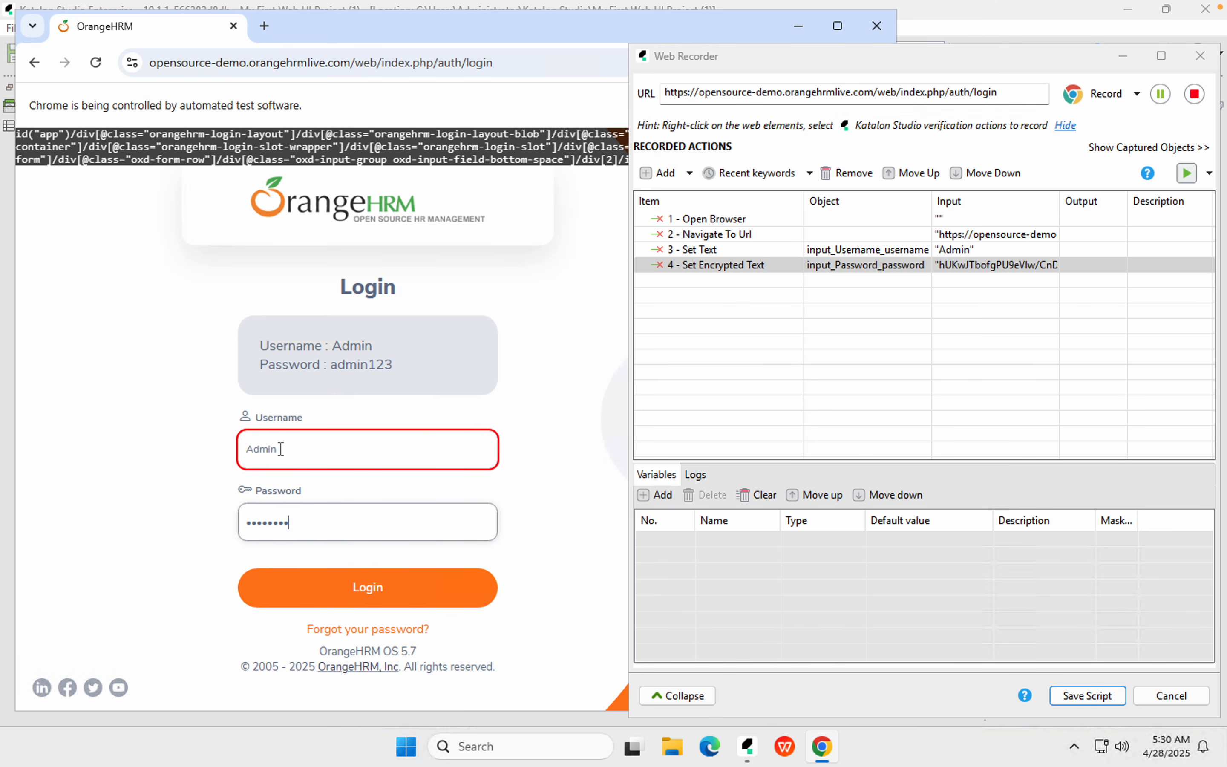
{"action": "left_click", "coordinate": [337, 602]}
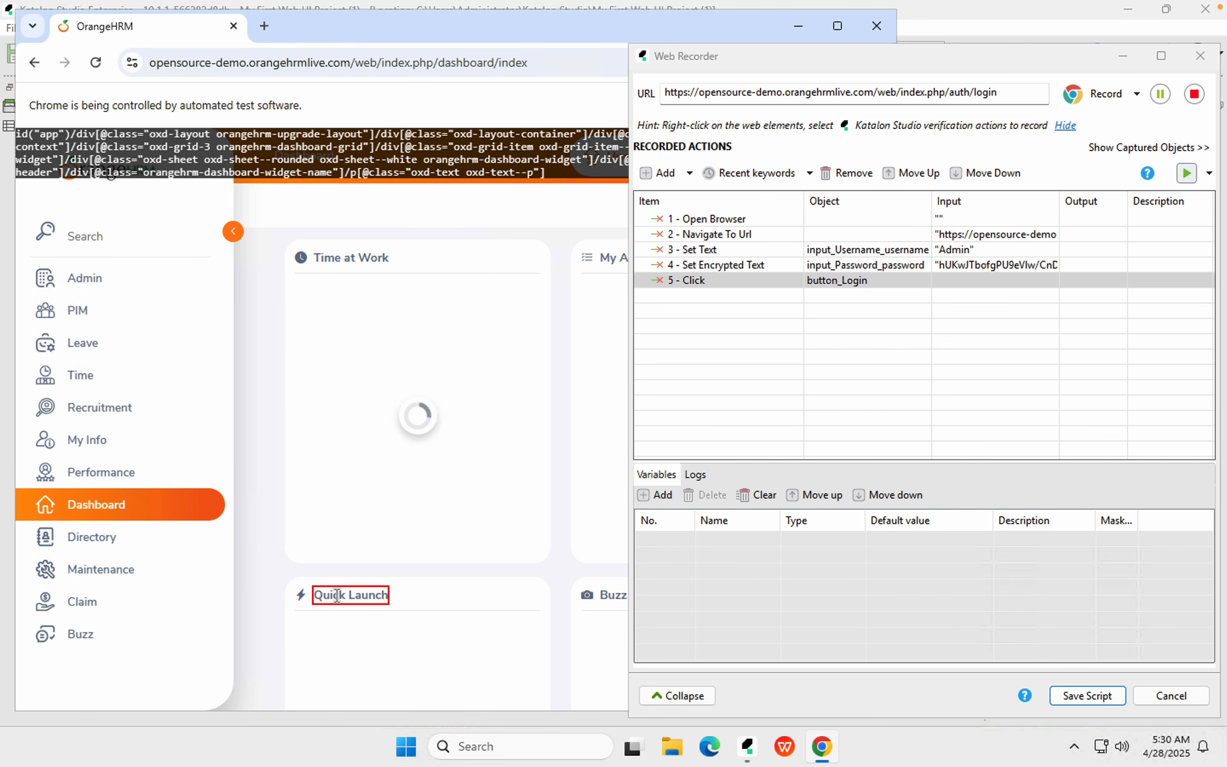
Log out through the user menu and stop the recording
{"action": "left_click_drag", "start_coordinate": [690, 57], "coordinate": [1035, 62]}
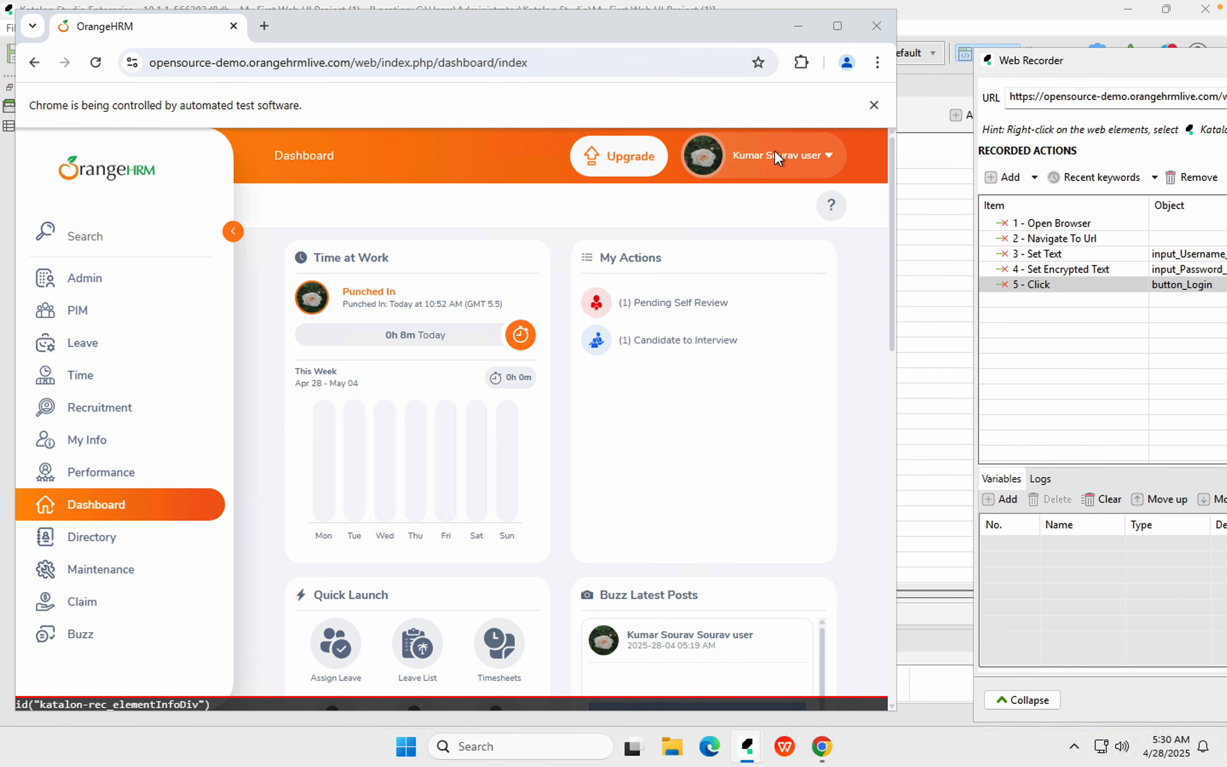
{"action": "left_click", "coordinate": [829, 157]}
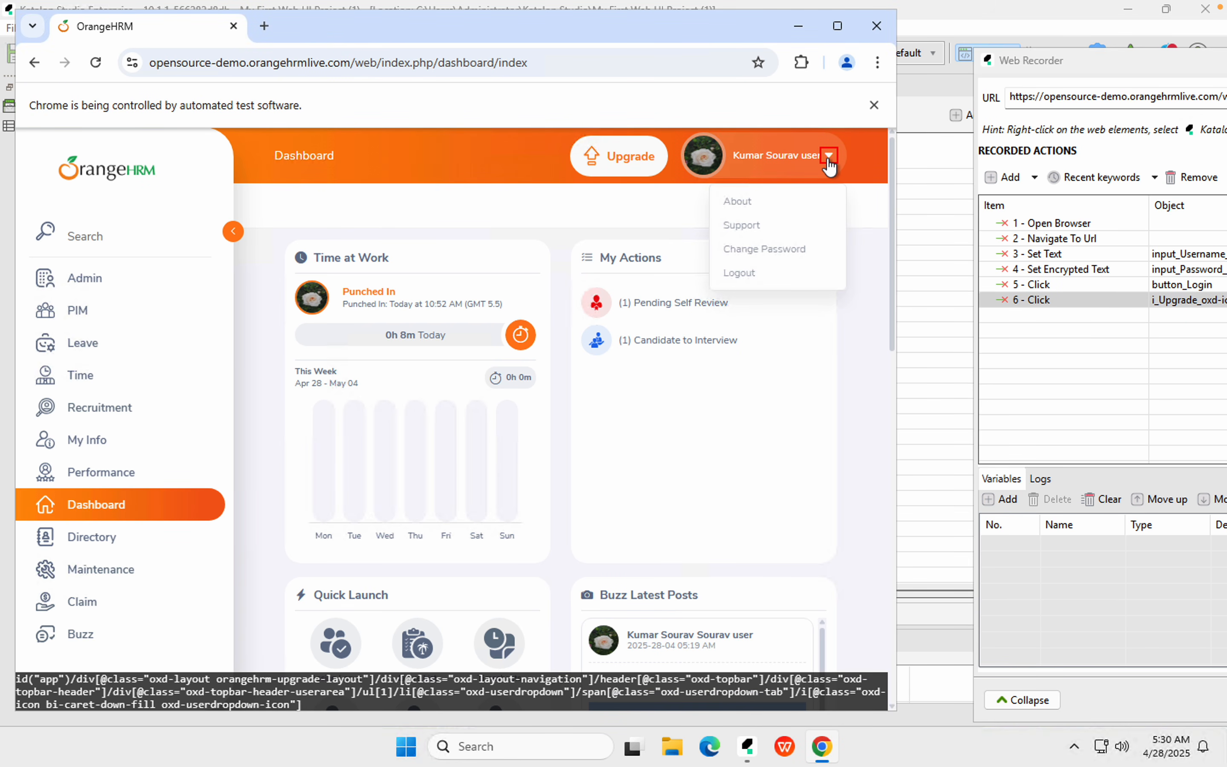
{"action": "left_click", "coordinate": [742, 274]}
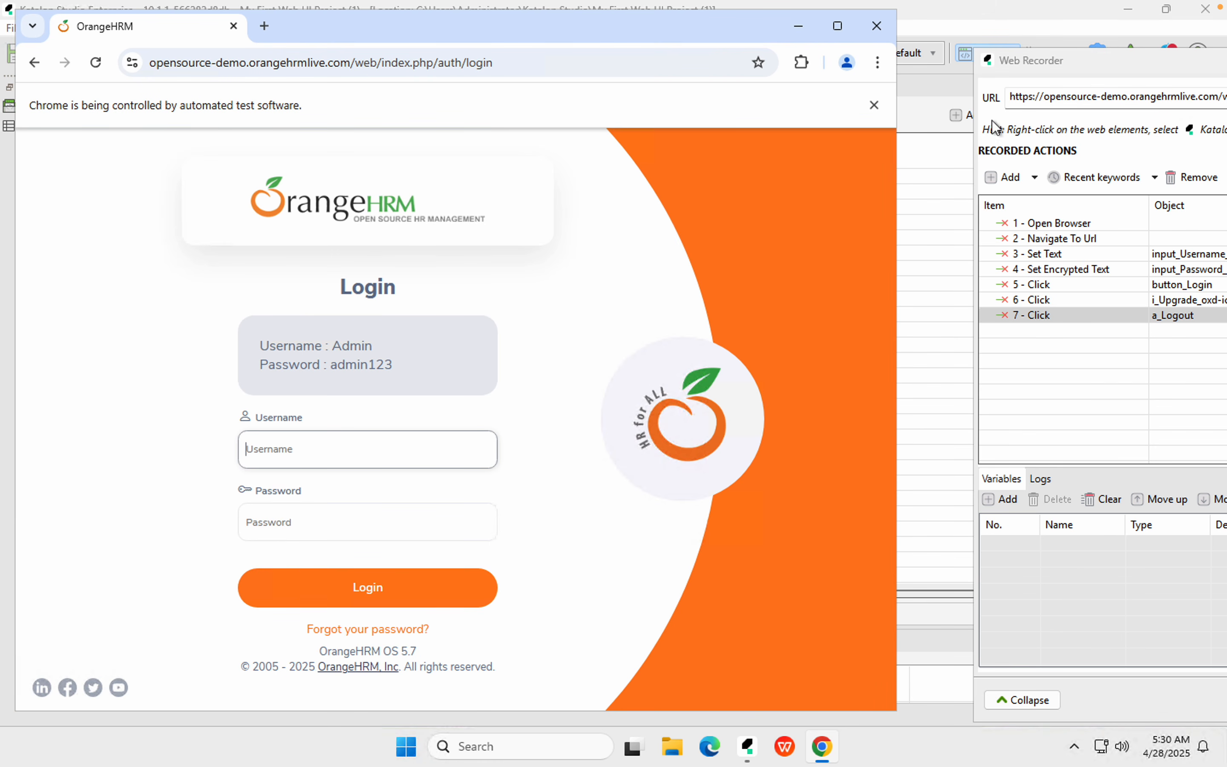
{"action": "left_click_drag", "start_coordinate": [1095, 70], "coordinate": [609, 85]}
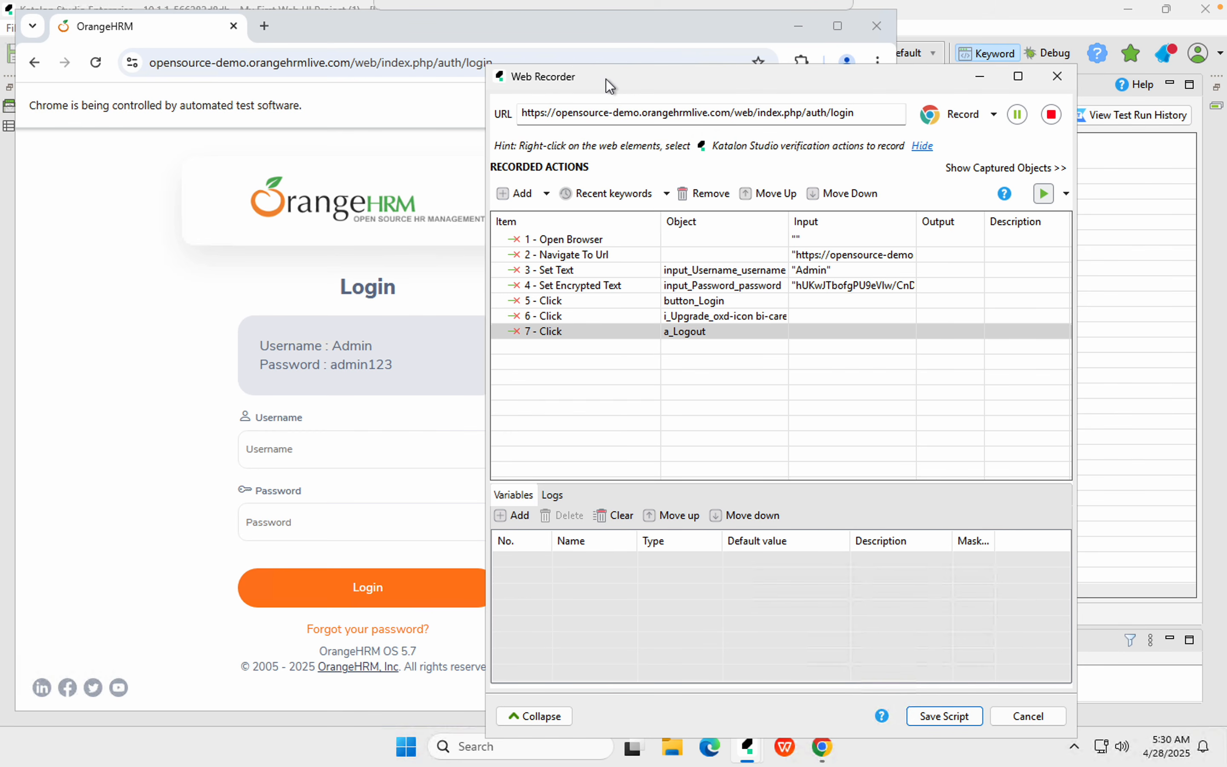
{"action": "left_click", "coordinate": [1052, 116]}
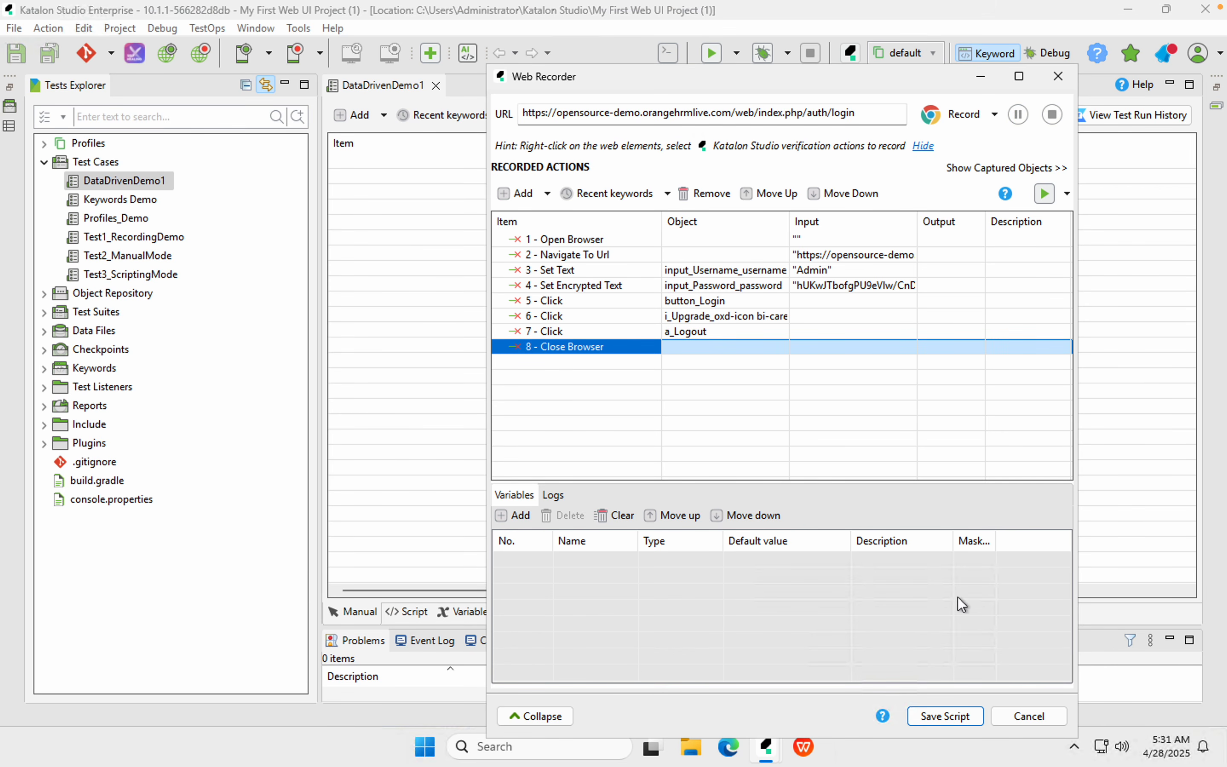
Save the recorded steps into DataDrivenDemo1, merging objects into the repository
{"action": "left_click", "coordinate": [947, 716]}
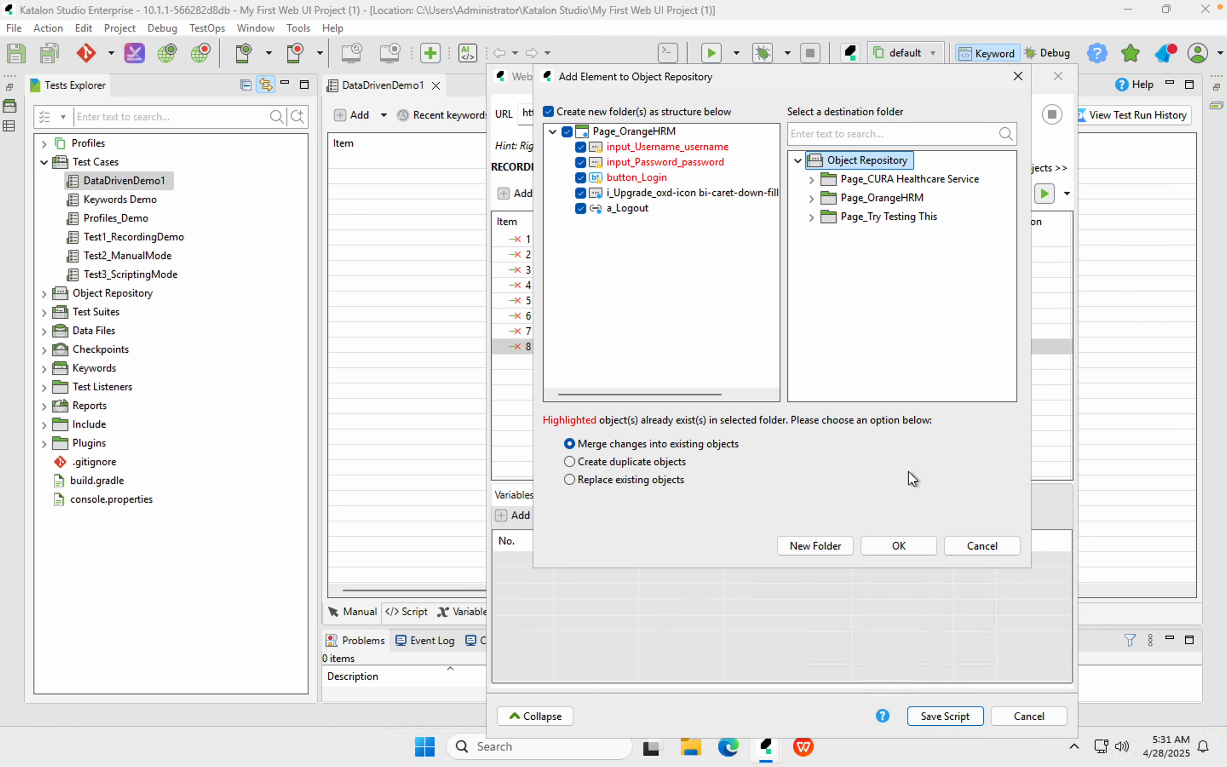
{"action": "left_click", "coordinate": [909, 548]}
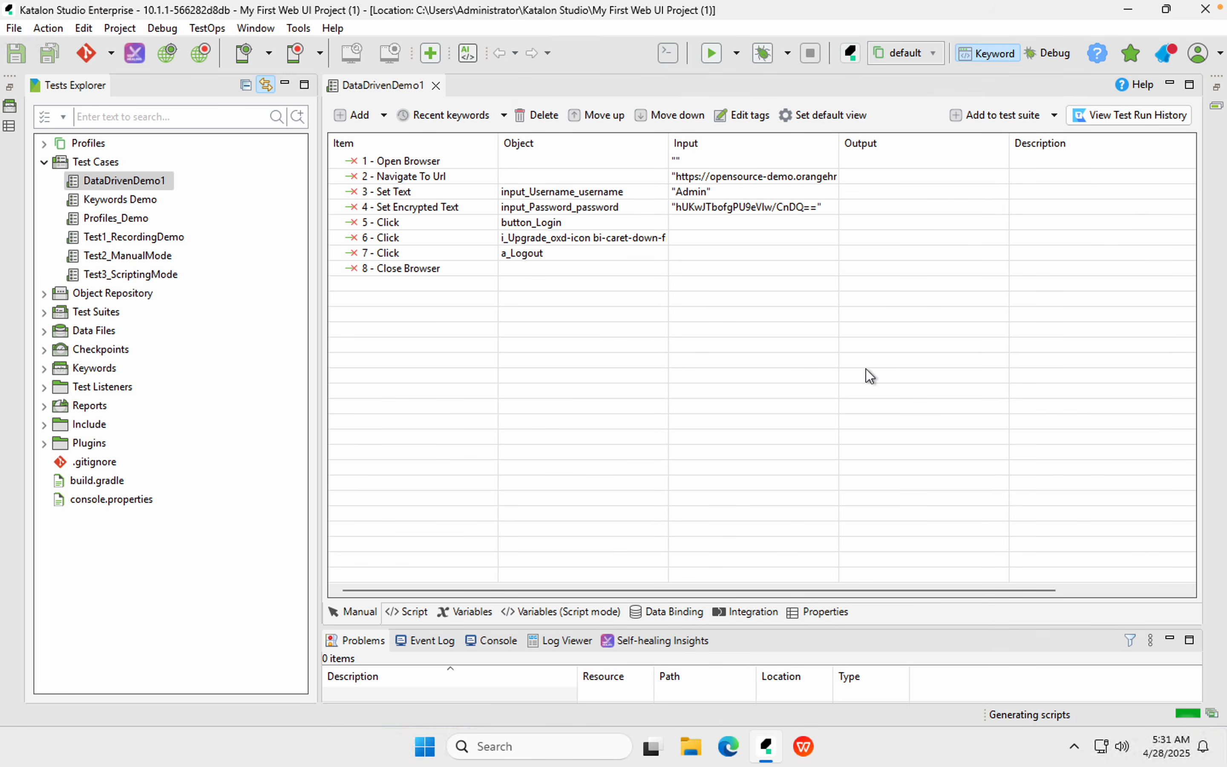
{"action": "left_click", "coordinate": [437, 207]}
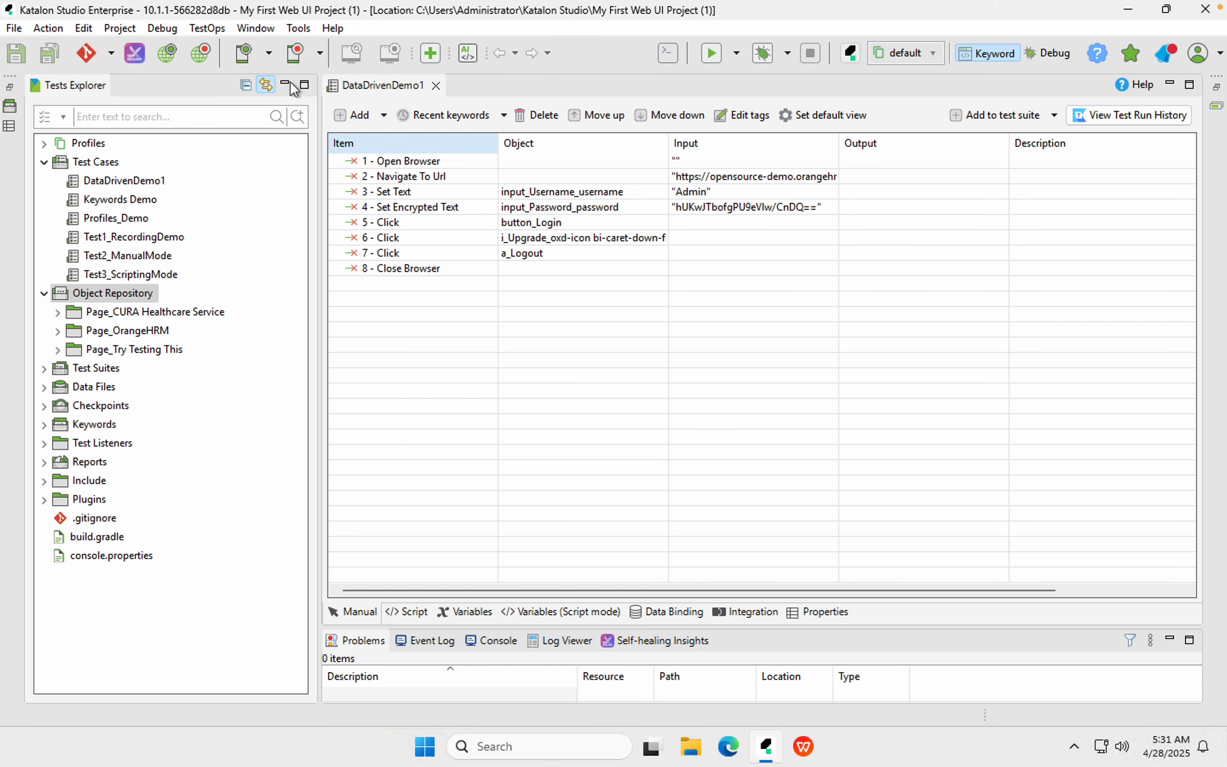
Run DataDrivenDemo1 in Chrome, then return to the Data Driven Testing slides
{"action": "left_click", "coordinate": [737, 54]}
{"action": "left_click", "coordinate": [711, 54]}
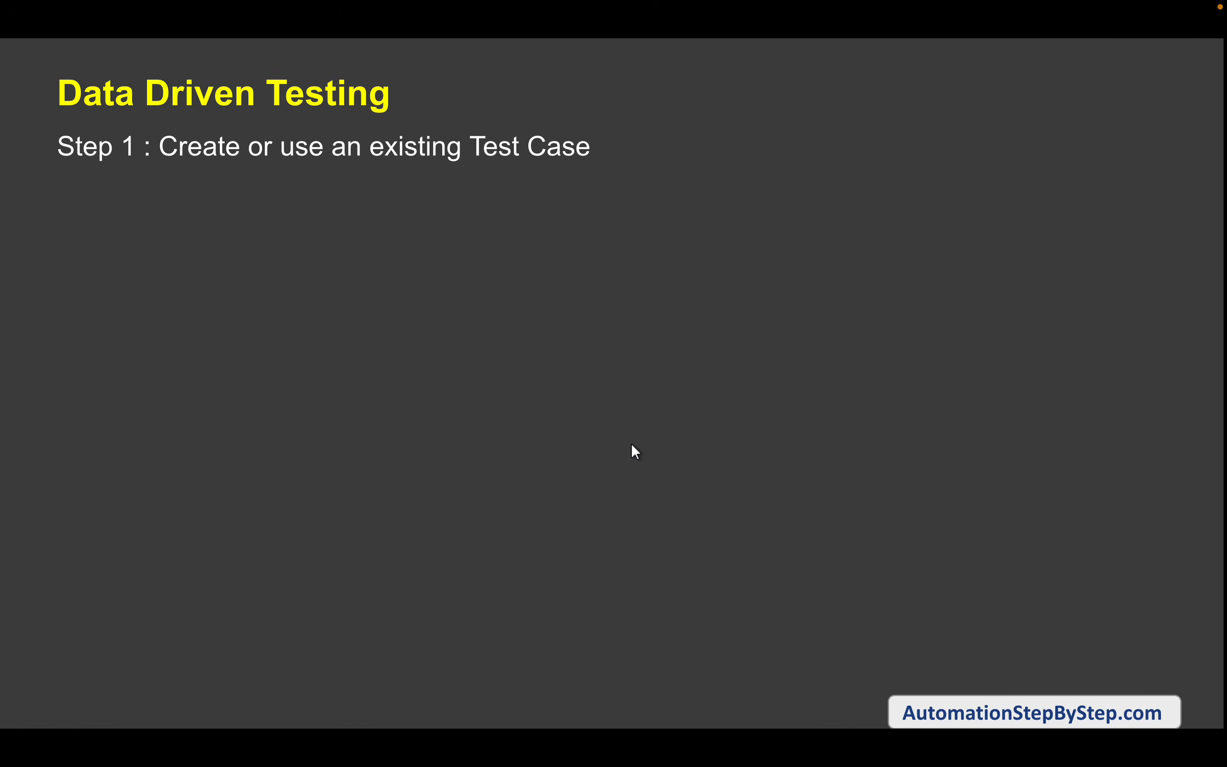
{"action": "left_click", "coordinate": [820, 422]}
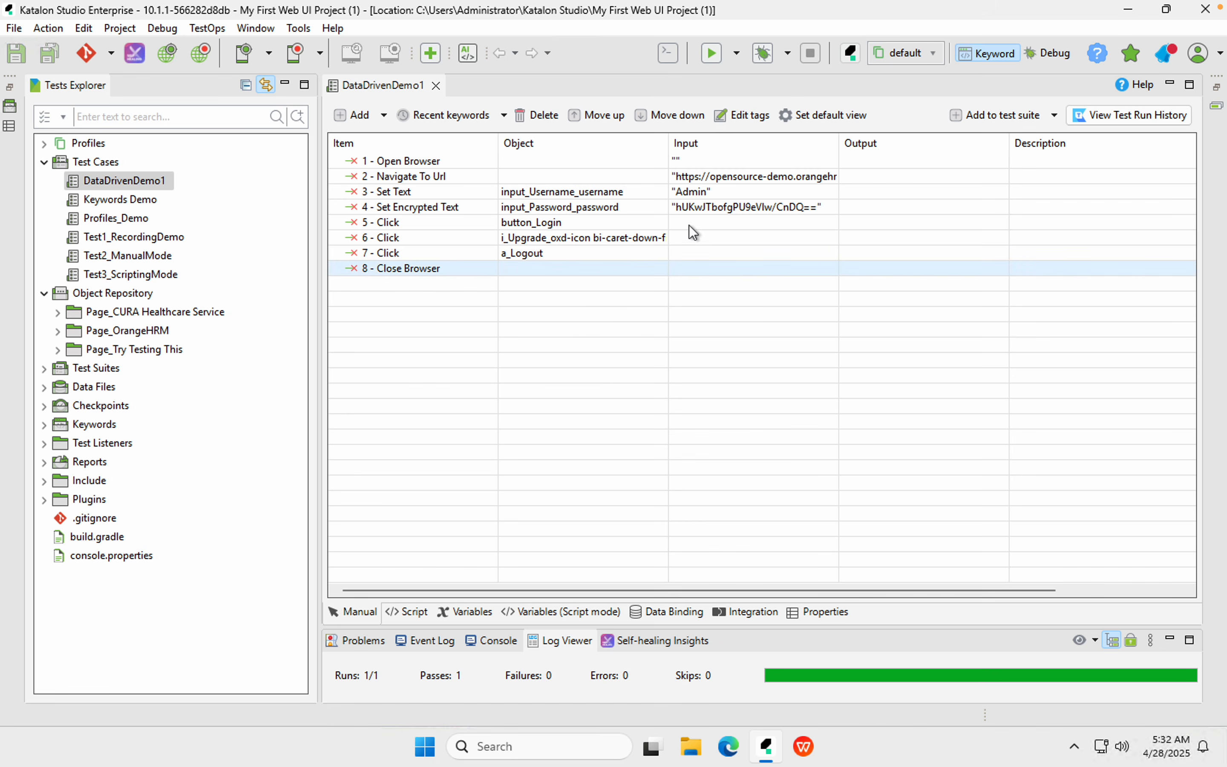
{"action": "left_click", "coordinate": [694, 194]}
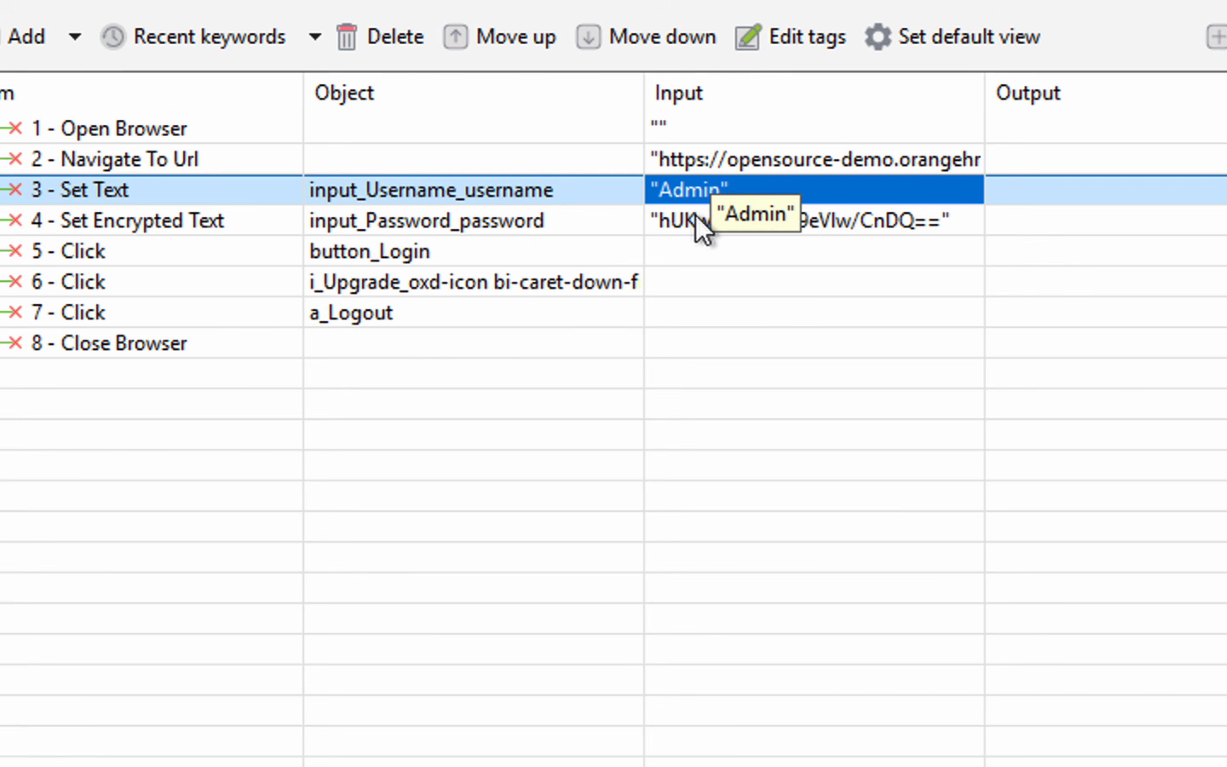
{"action": "key", "text": "Down"}
{"action": "left_click", "coordinate": [693, 194]}
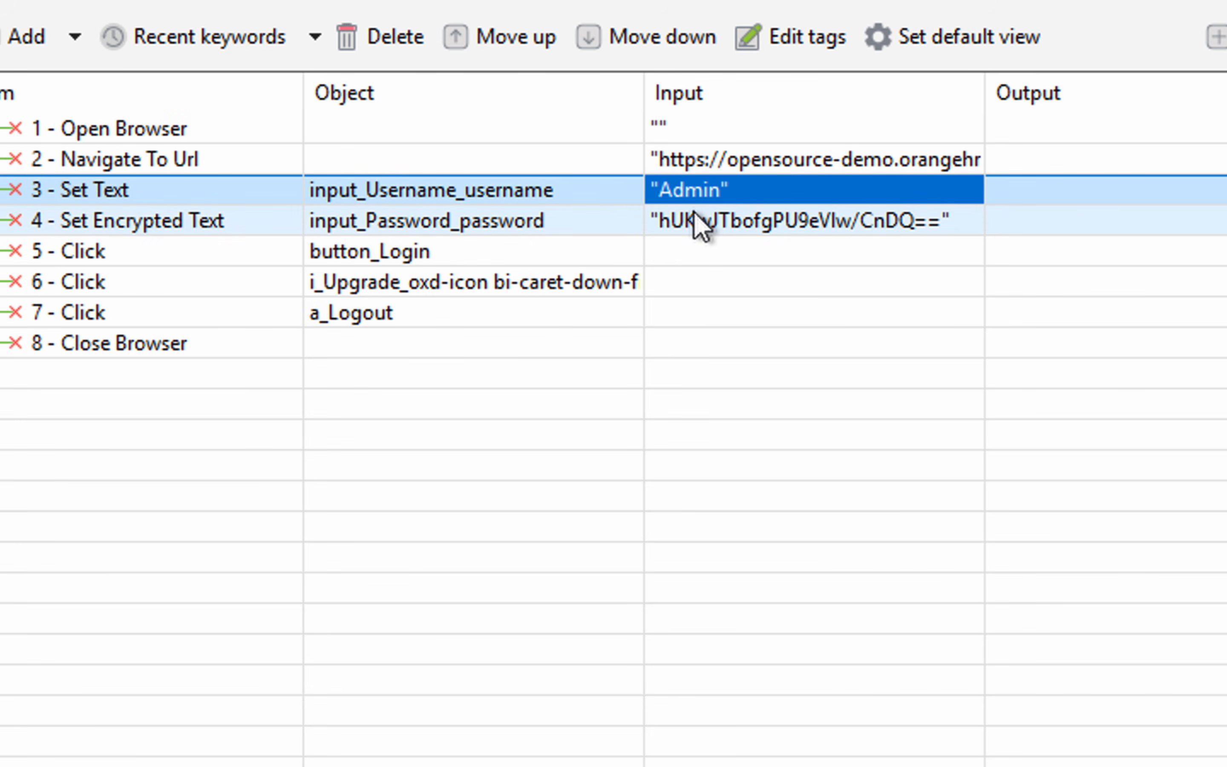
{"action": "key", "text": "Down"}
{"action": "left_click", "coordinate": [694, 193]}
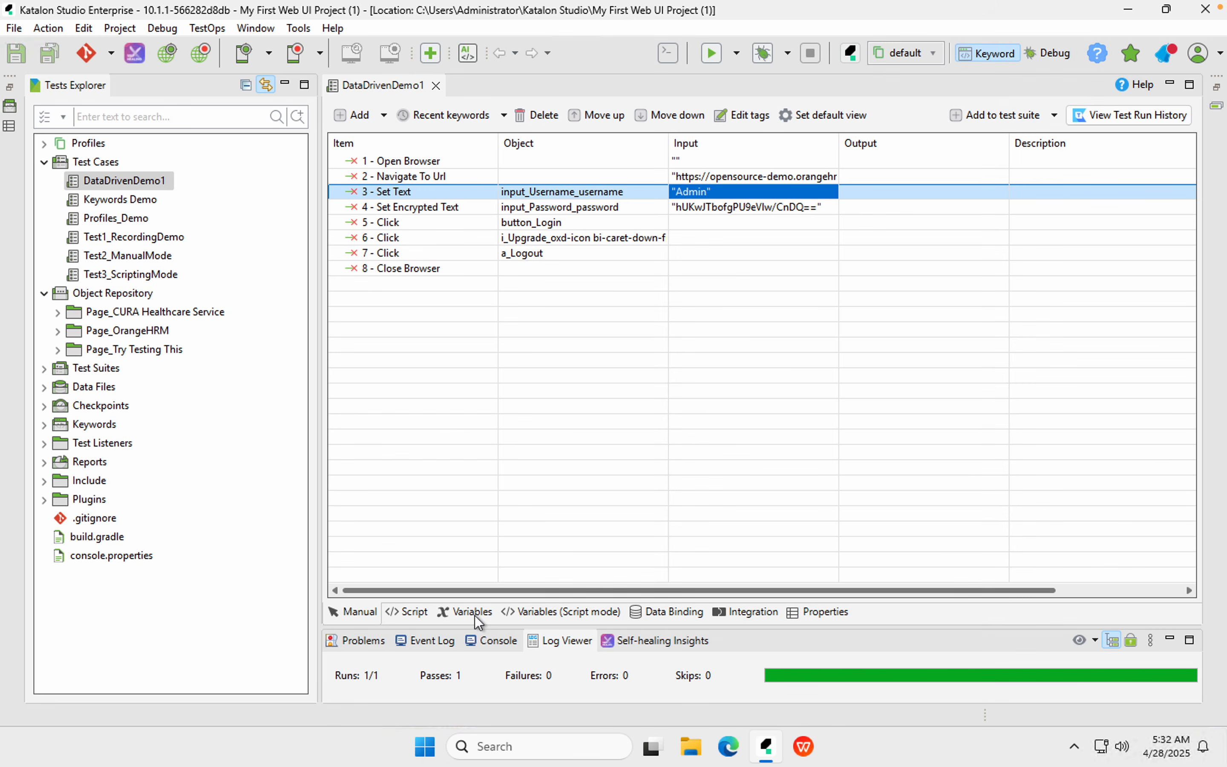
{"action": "left_click", "coordinate": [521, 633]}
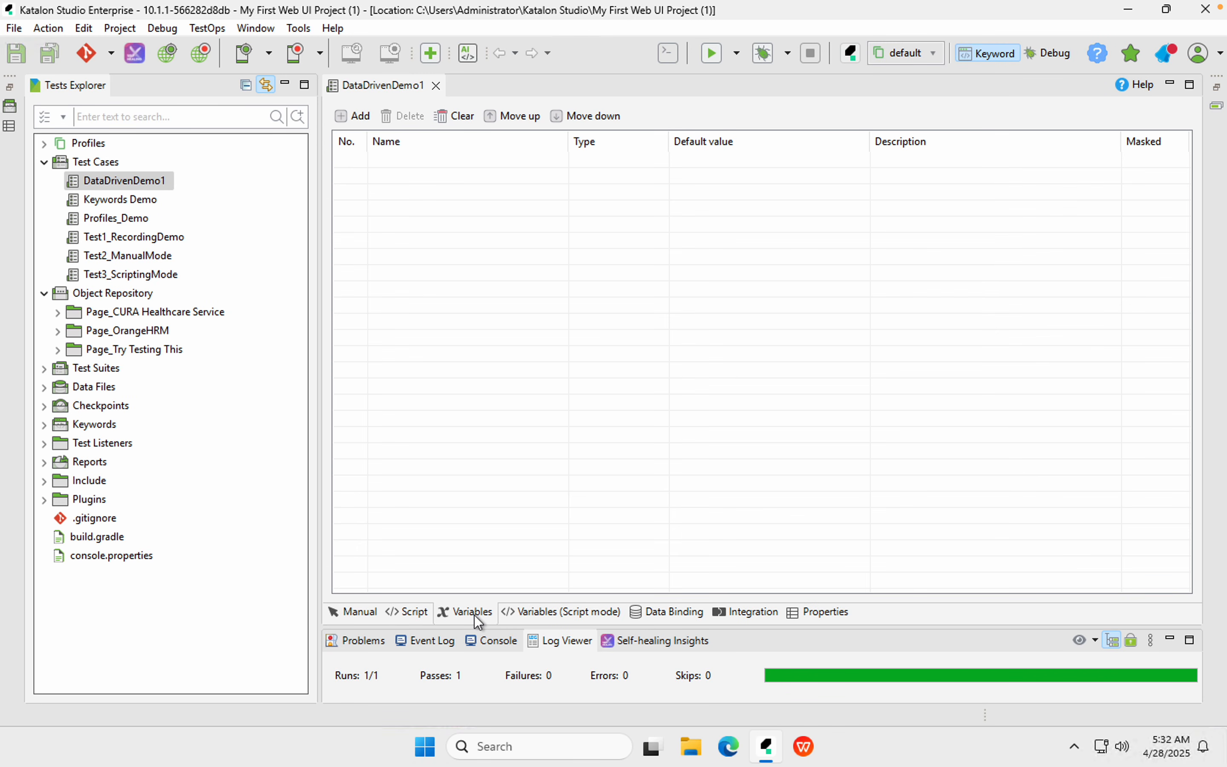
Add two variables to DataDrivenDemo1 and rename the first one to username
{"action": "left_click", "coordinate": [342, 119]}
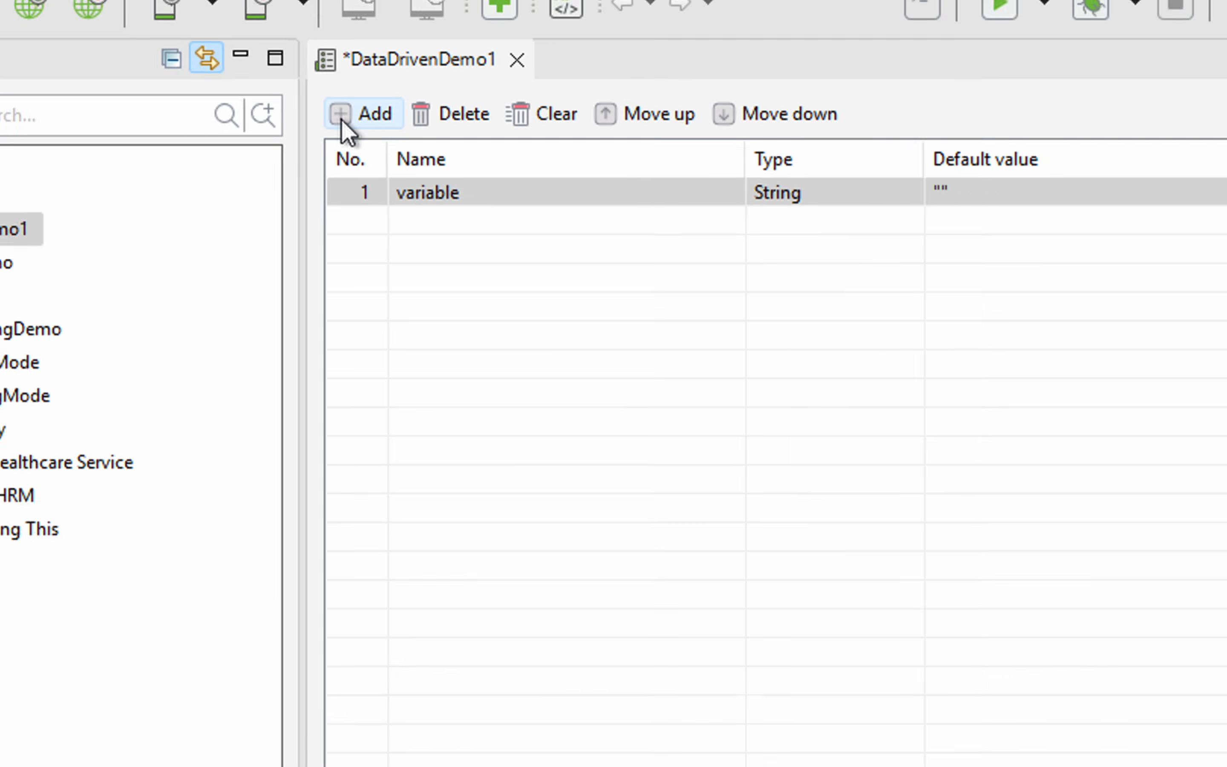
{"action": "left_click", "coordinate": [349, 118]}
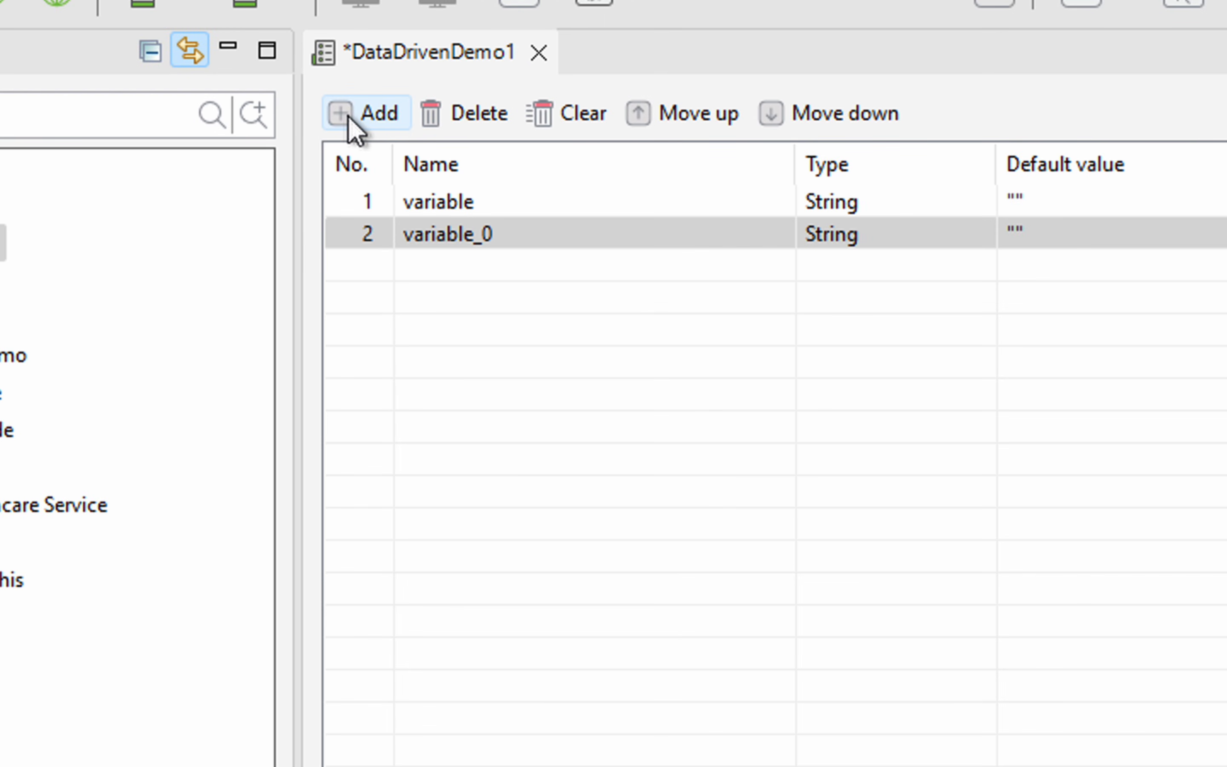
{"action": "left_click", "coordinate": [435, 204]}
{"action": "left_click", "coordinate": [440, 243]}
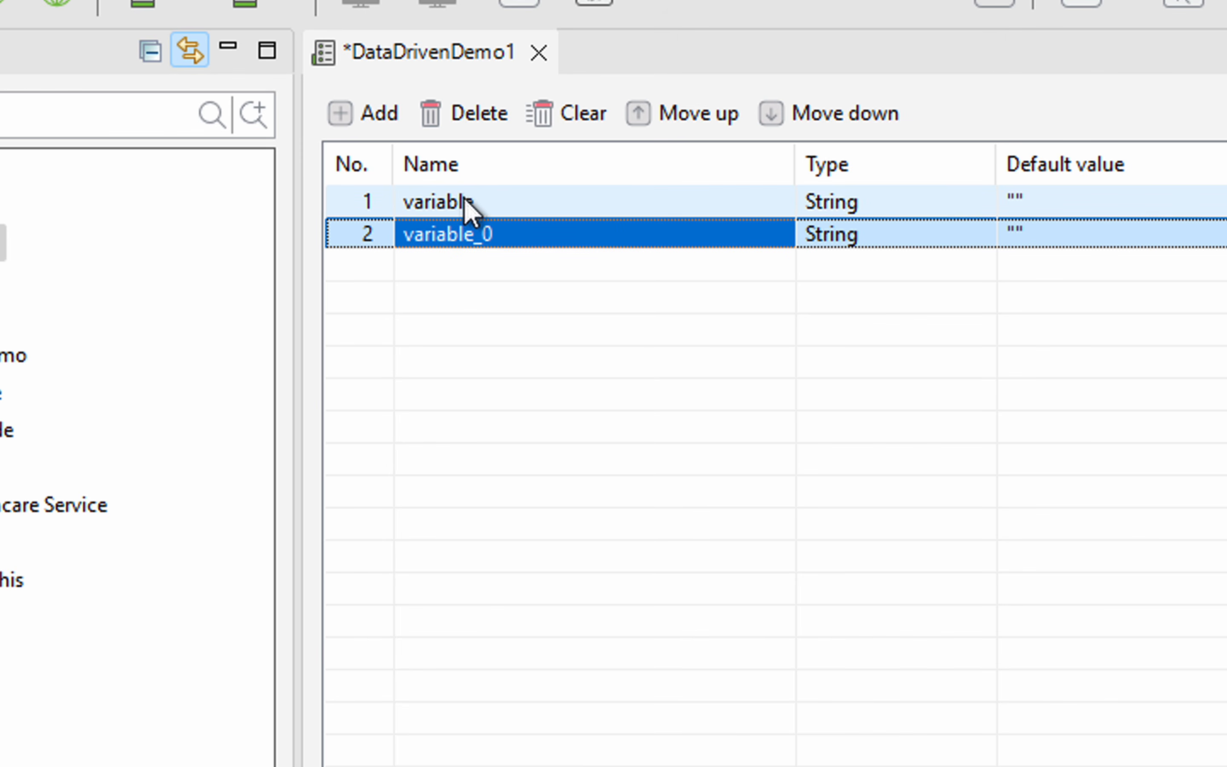
{"action": "left_click", "coordinate": [465, 202]}
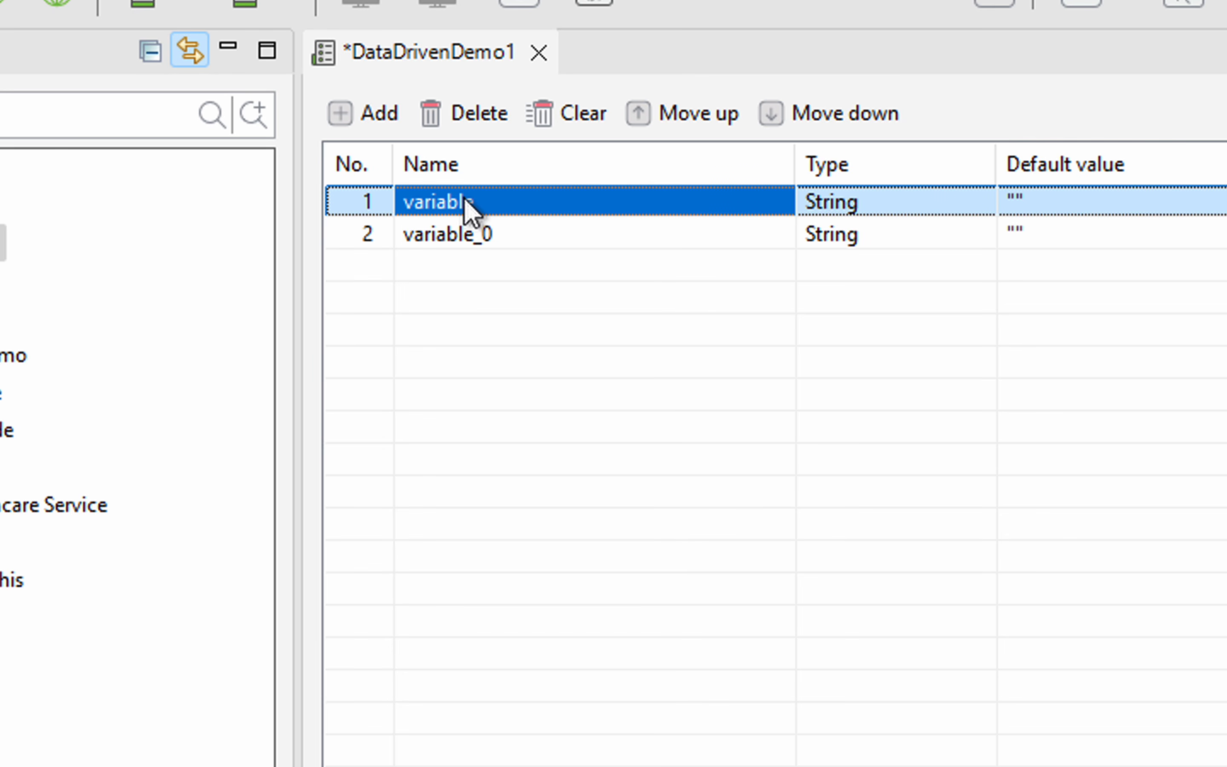
{"action": "left_click", "coordinate": [466, 202]}
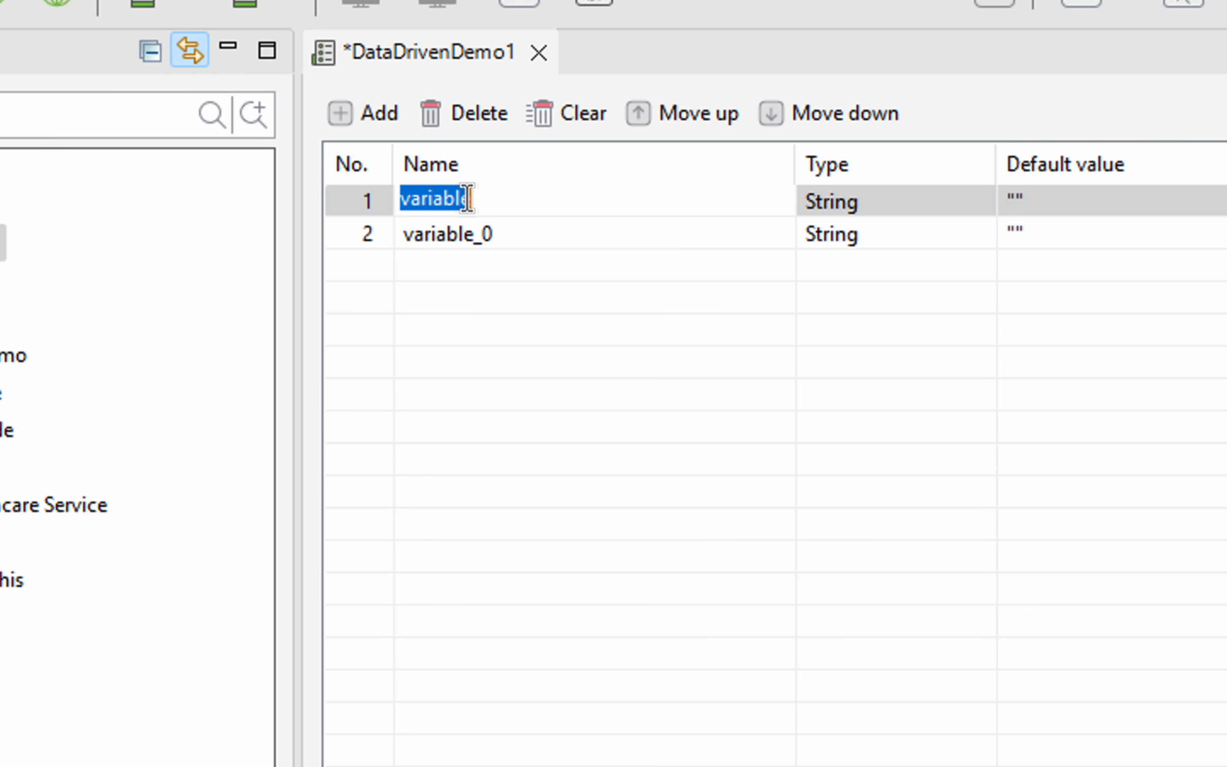
{"action": "type", "text": "username"}
{"action": "key", "text": "Return"}
Rename variable_0 to password and save the test case
{"action": "left_click", "coordinate": [469, 239]}
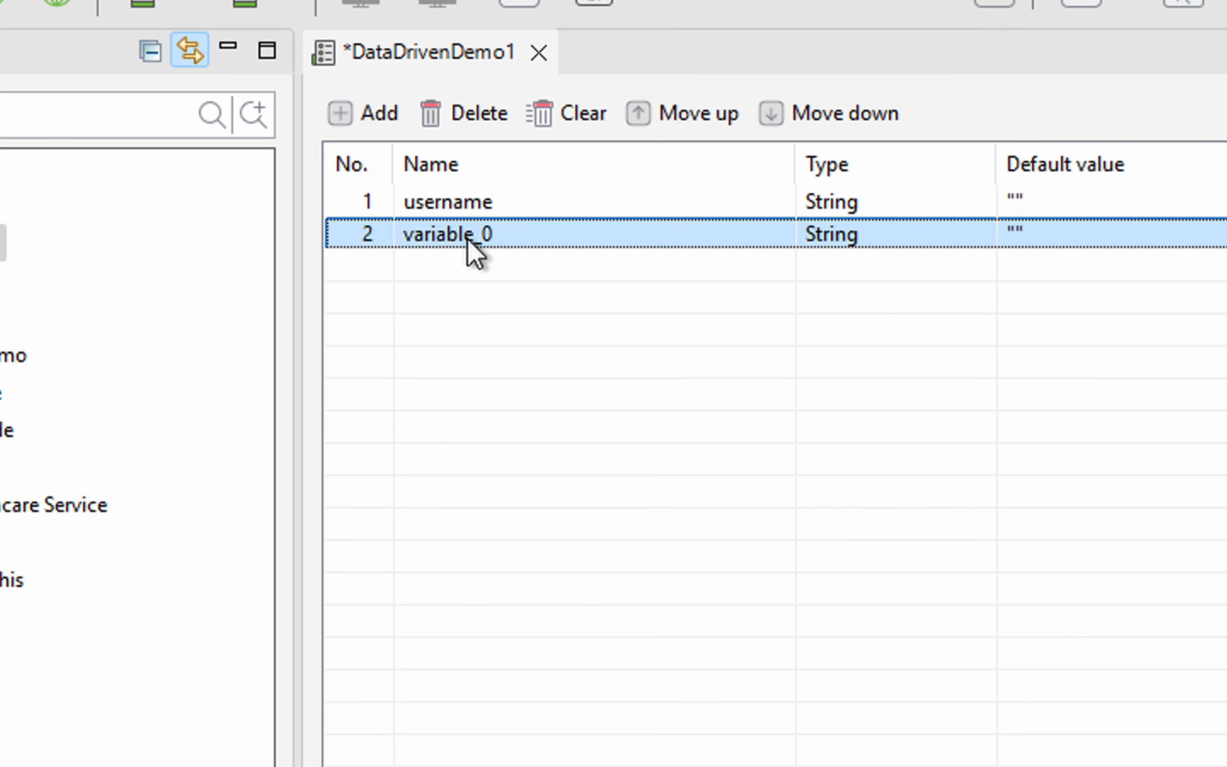
{"action": "left_click", "coordinate": [468, 241]}
{"action": "type", "text": "p"}
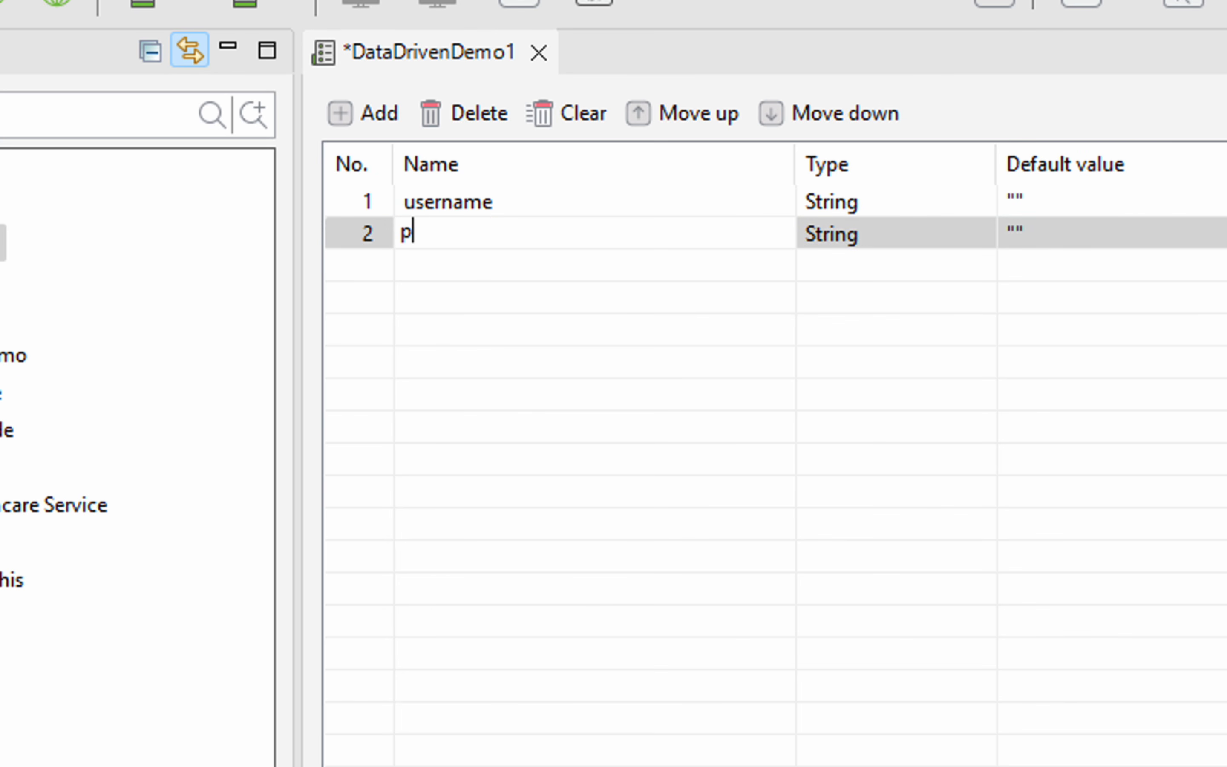
{"action": "type", "text": "asswor"}
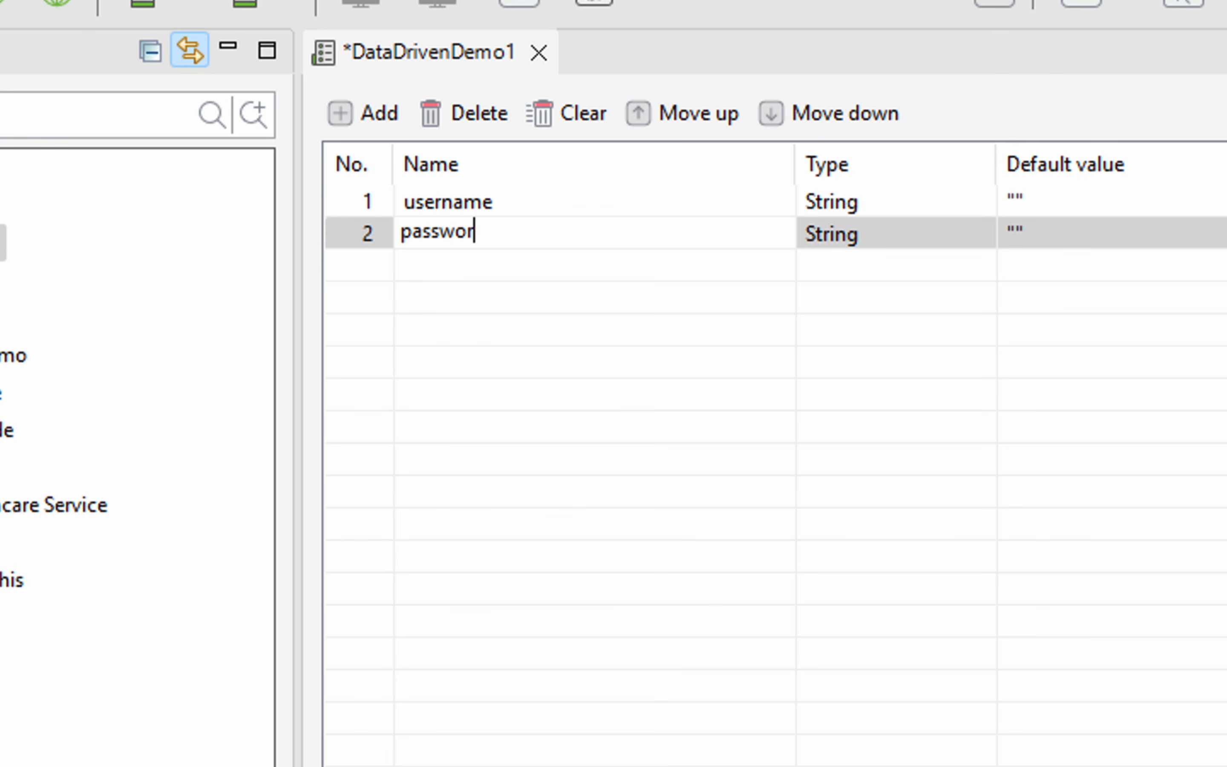
{"action": "type", "text": "d"}
{"action": "key", "text": "Return"}
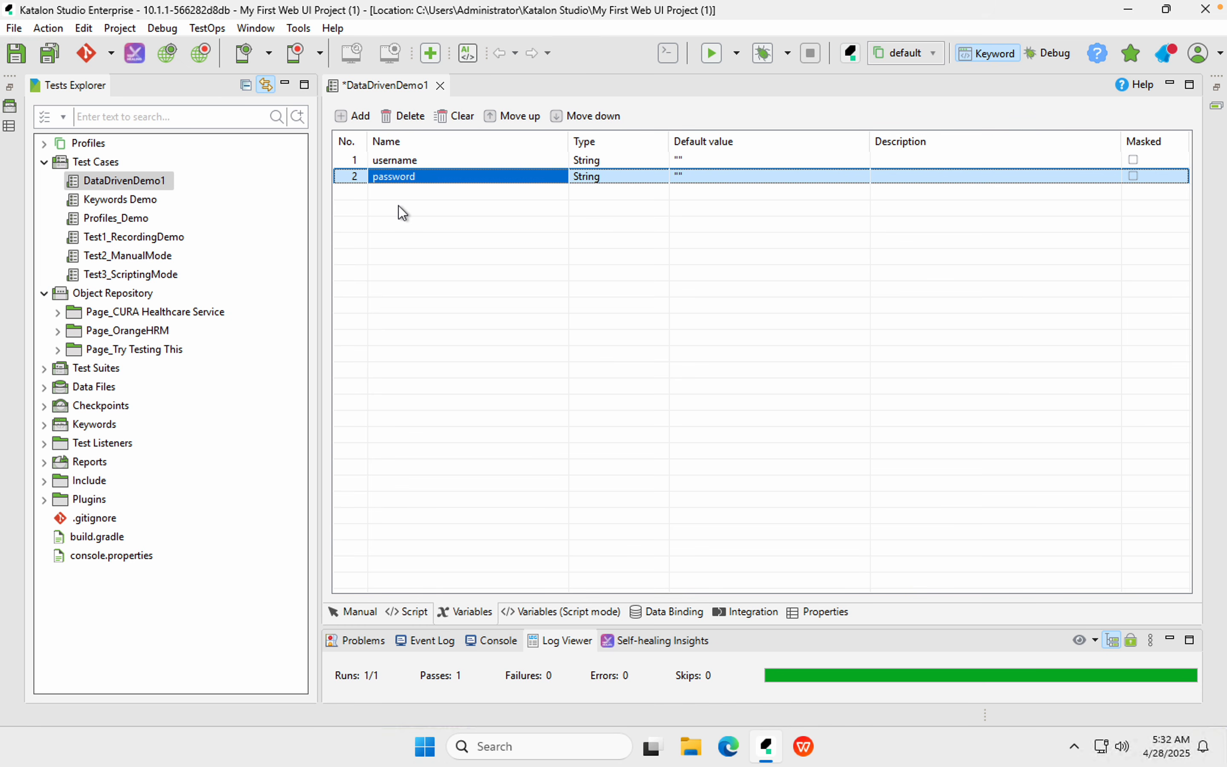
{"action": "left_click", "coordinate": [46, 55]}
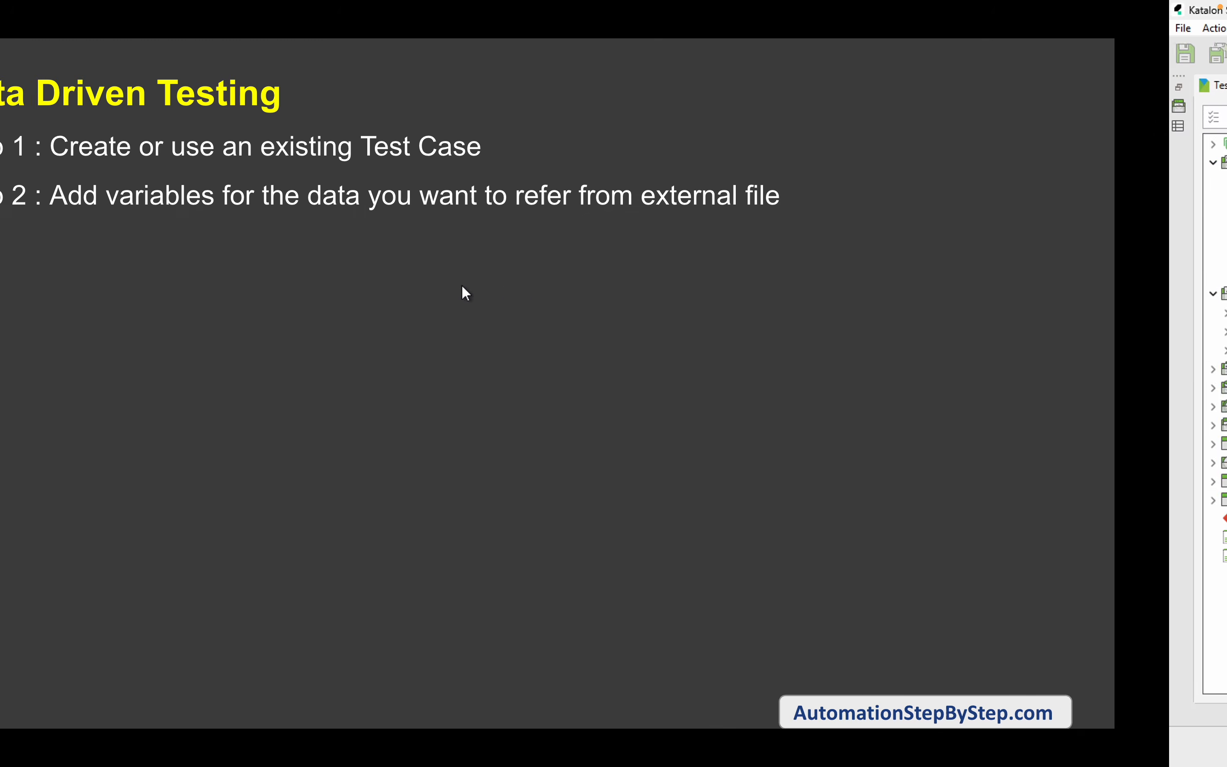
{"action": "left_click", "coordinate": [727, 341]}
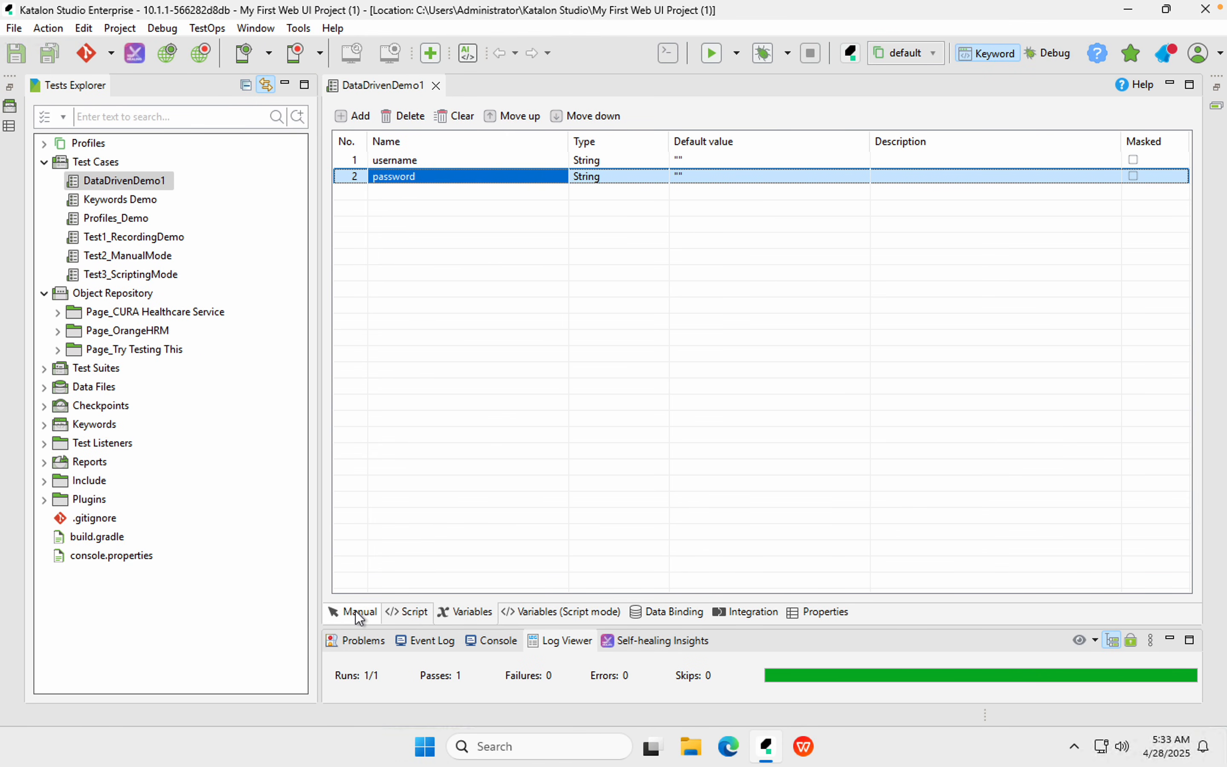
Show DataDrivenDemo1's list of test steps
{"action": "left_click", "coordinate": [360, 614]}
Change step 3 Set Text's input from 'Admin' to the Variable username
{"action": "double_click", "coordinate": [731, 196]}
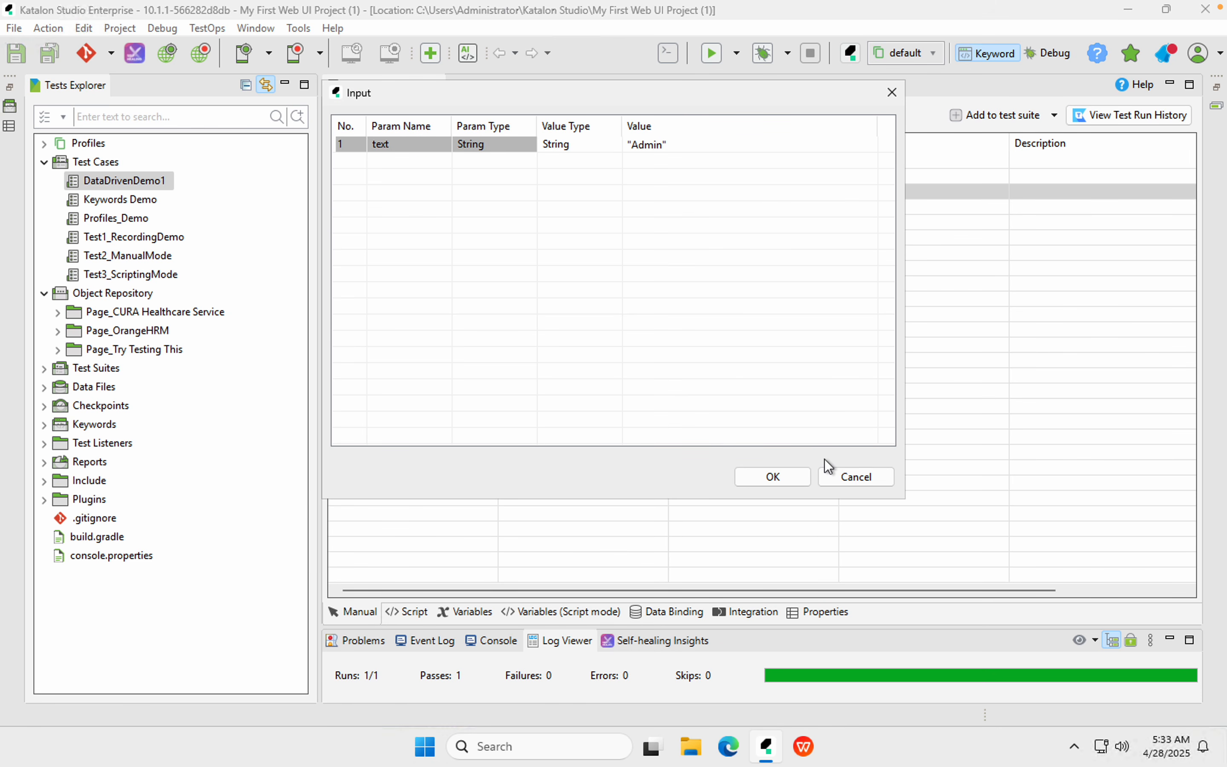
{"action": "left_click", "coordinate": [854, 477]}
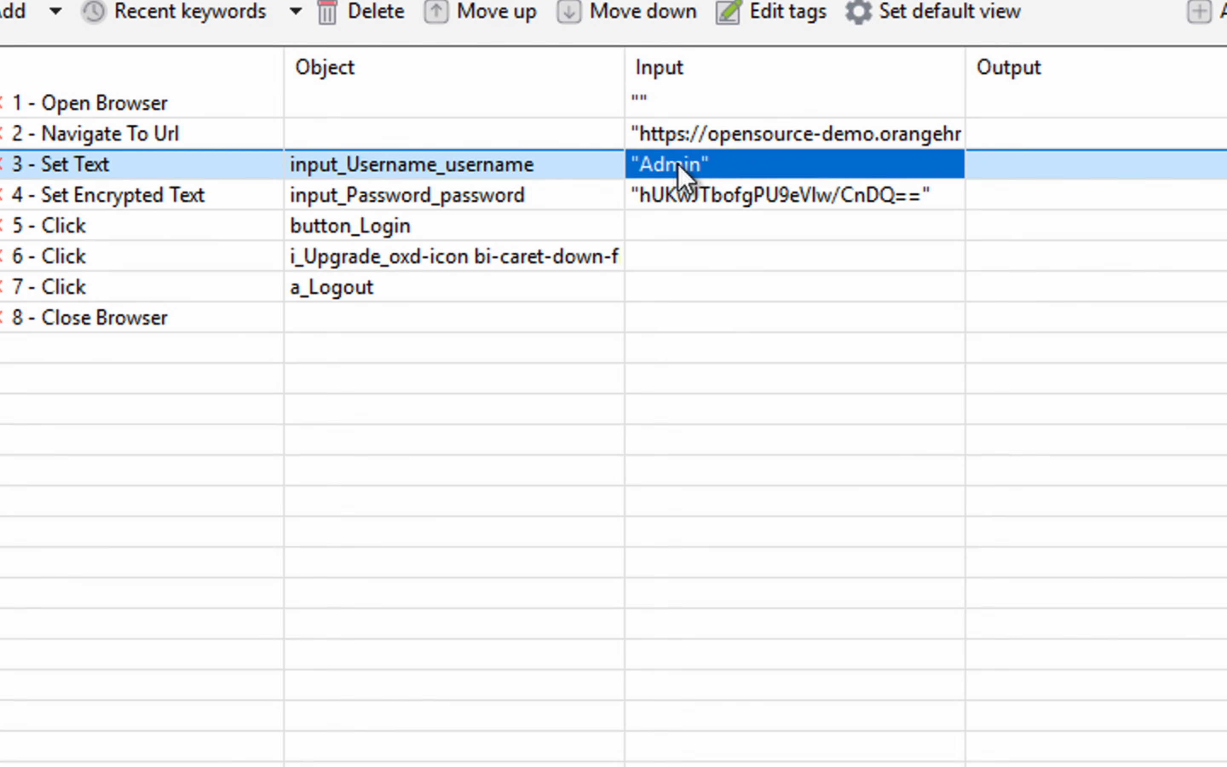
{"action": "double_click", "coordinate": [698, 168]}
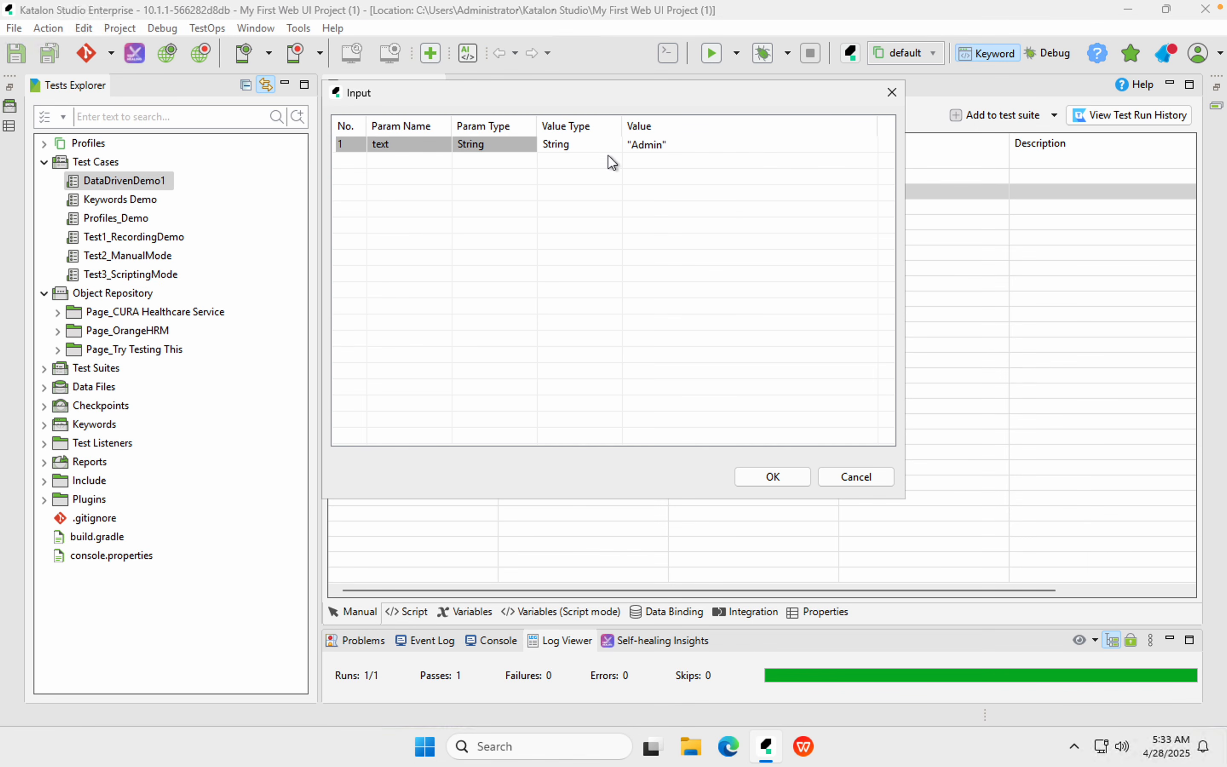
{"action": "left_click", "coordinate": [452, 70]}
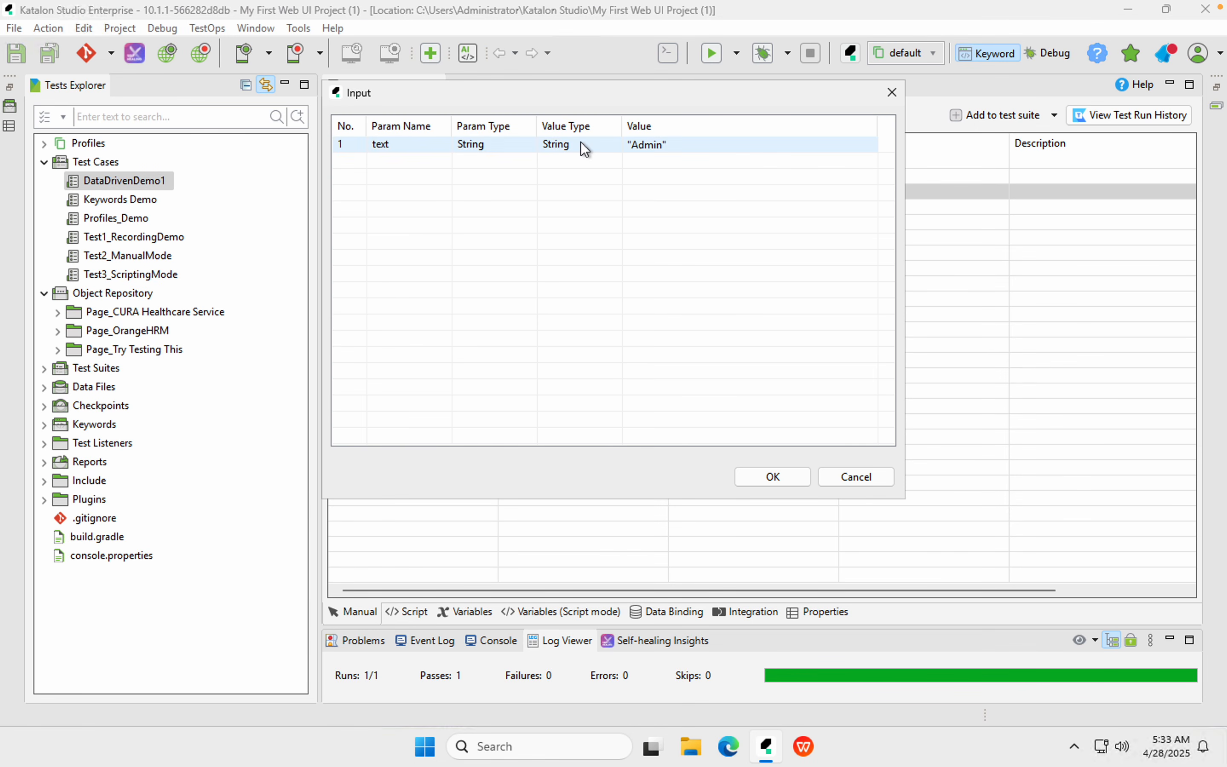
{"action": "left_click", "coordinate": [582, 147]}
{"action": "left_click", "coordinate": [621, 154]}
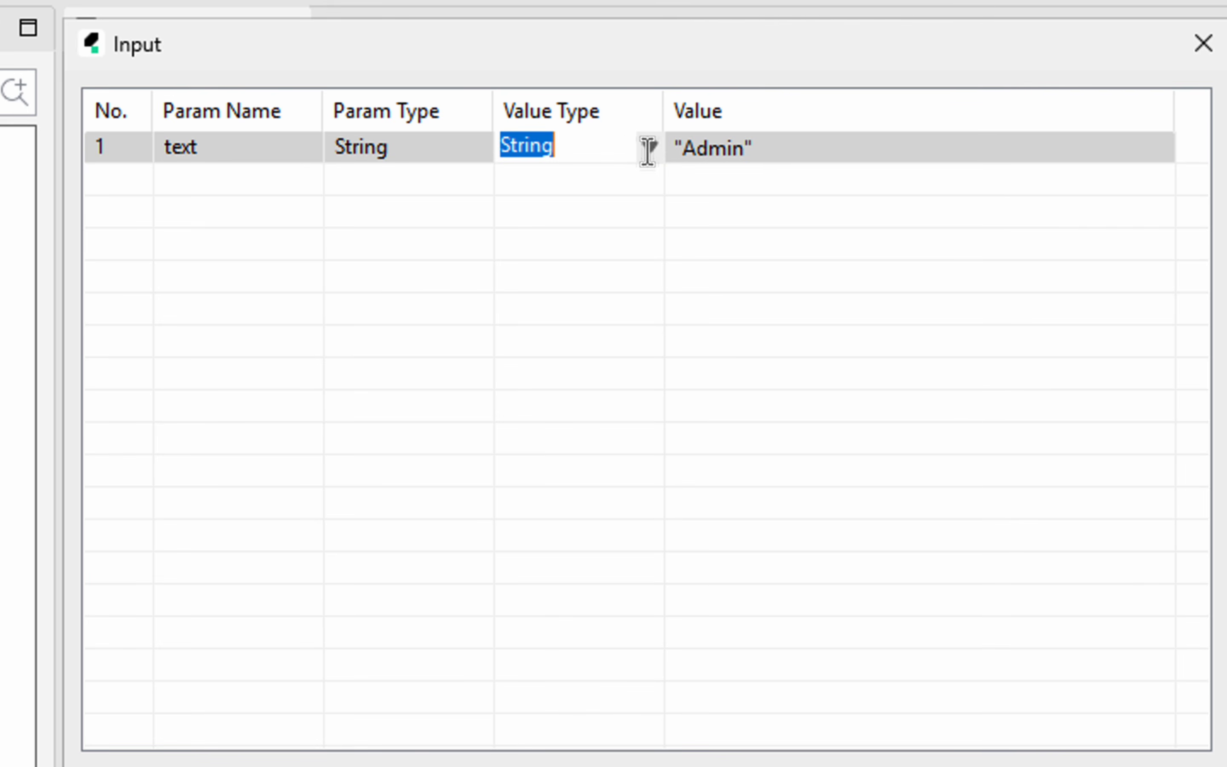
{"action": "left_click", "coordinate": [652, 150]}
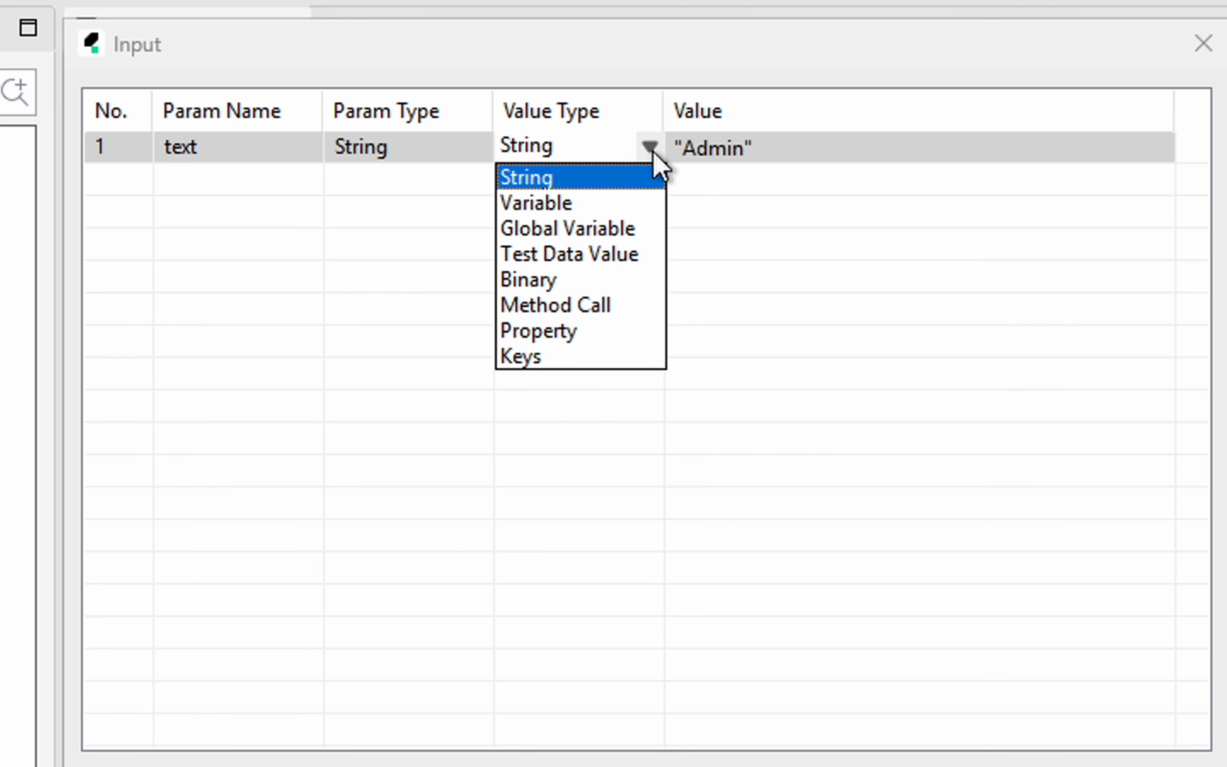
{"action": "left_click", "coordinate": [619, 207]}
{"action": "left_click", "coordinate": [844, 154]}
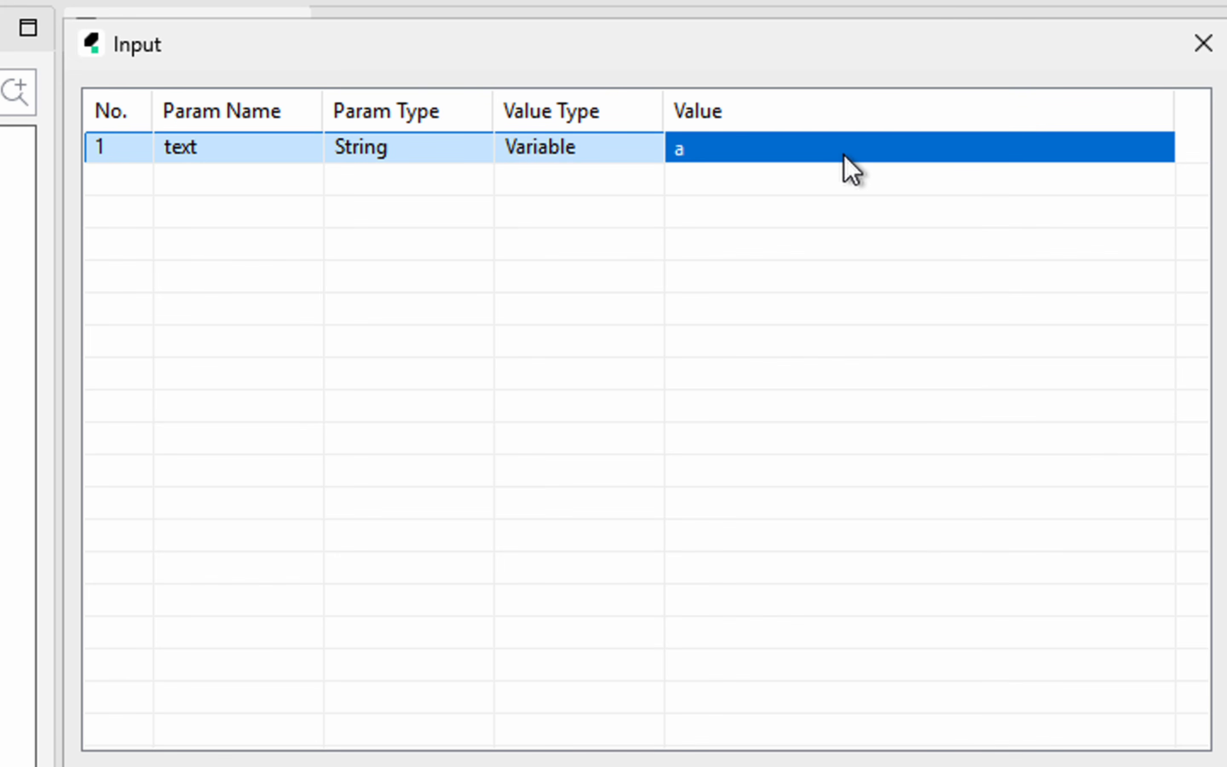
{"action": "left_click", "coordinate": [925, 153]}
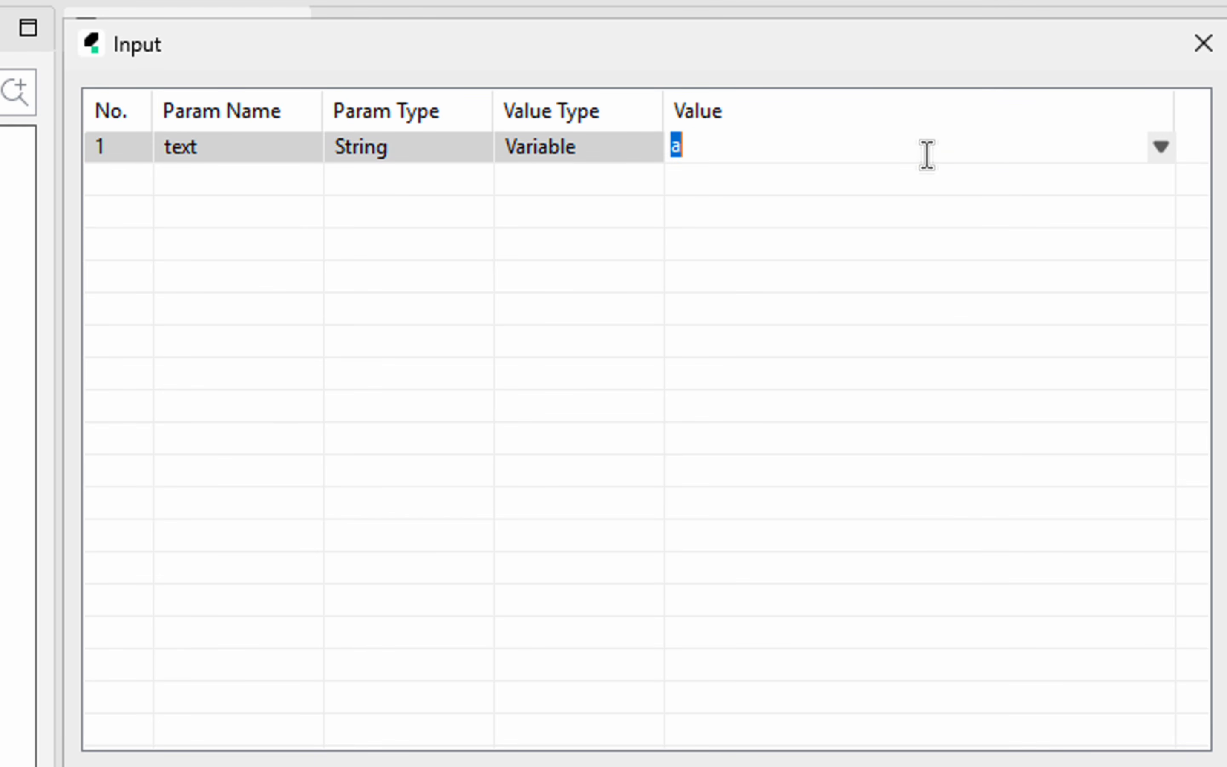
{"action": "left_click", "coordinate": [1160, 149]}
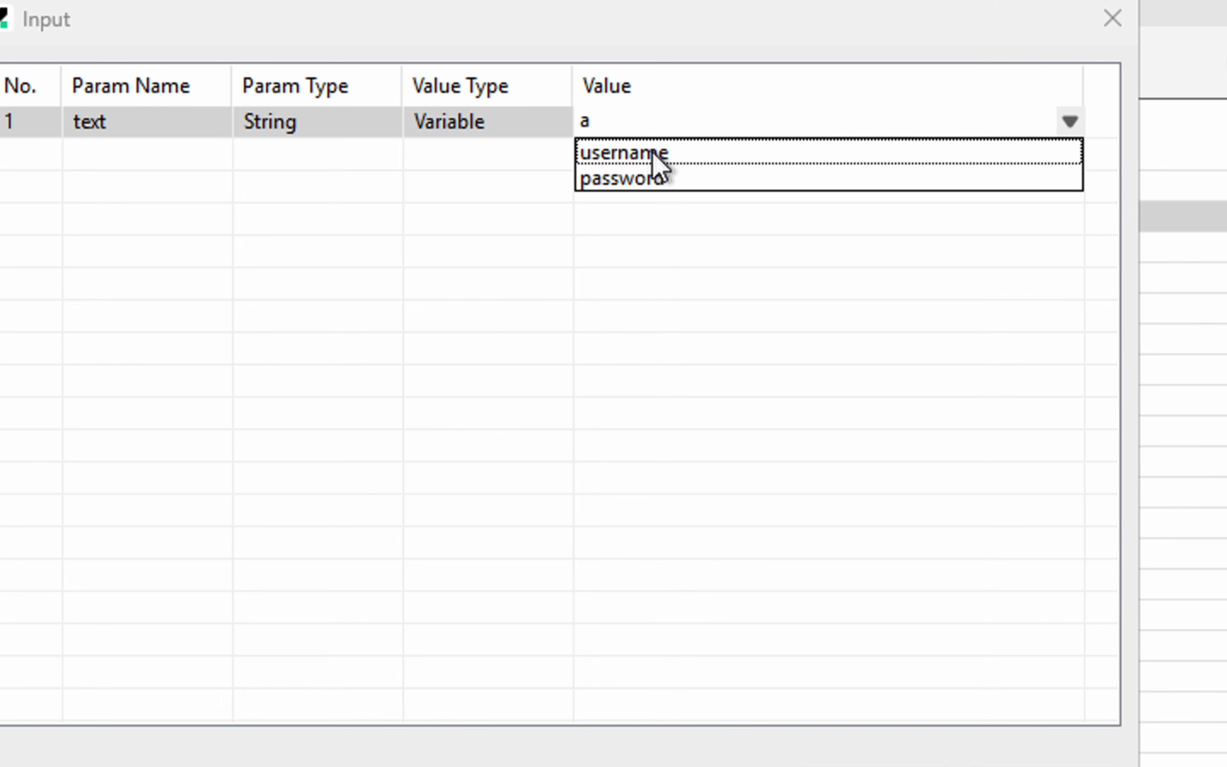
{"action": "left_click", "coordinate": [616, 156]}
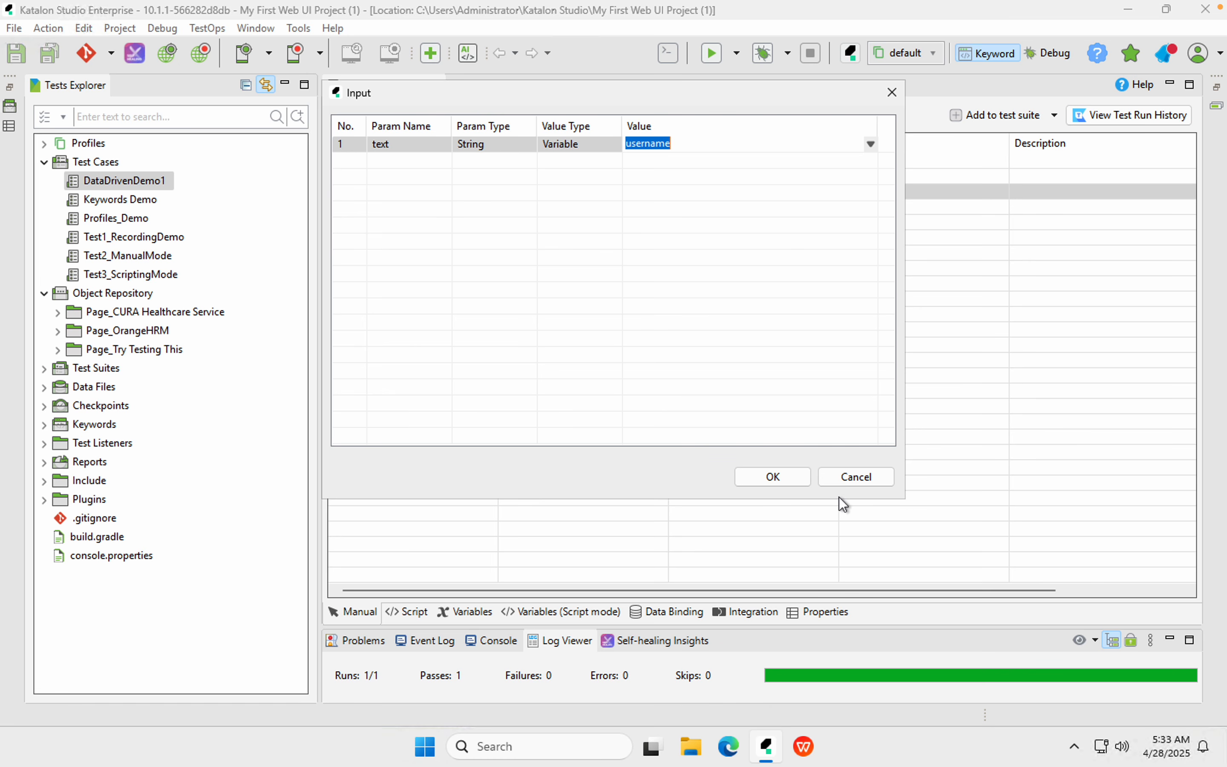
{"action": "left_click", "coordinate": [792, 478]}
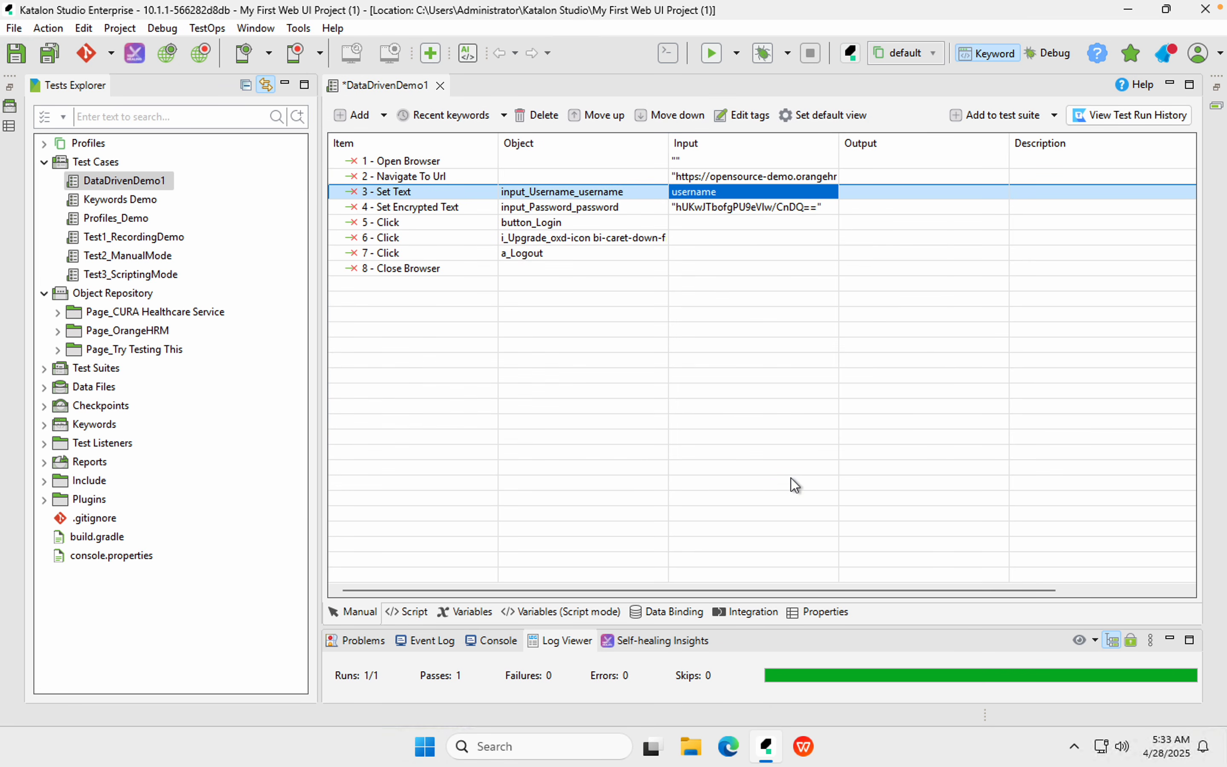
Switch step 4 Set Encrypted Text's input to the Variable password and save
{"action": "left_click", "coordinate": [702, 207]}
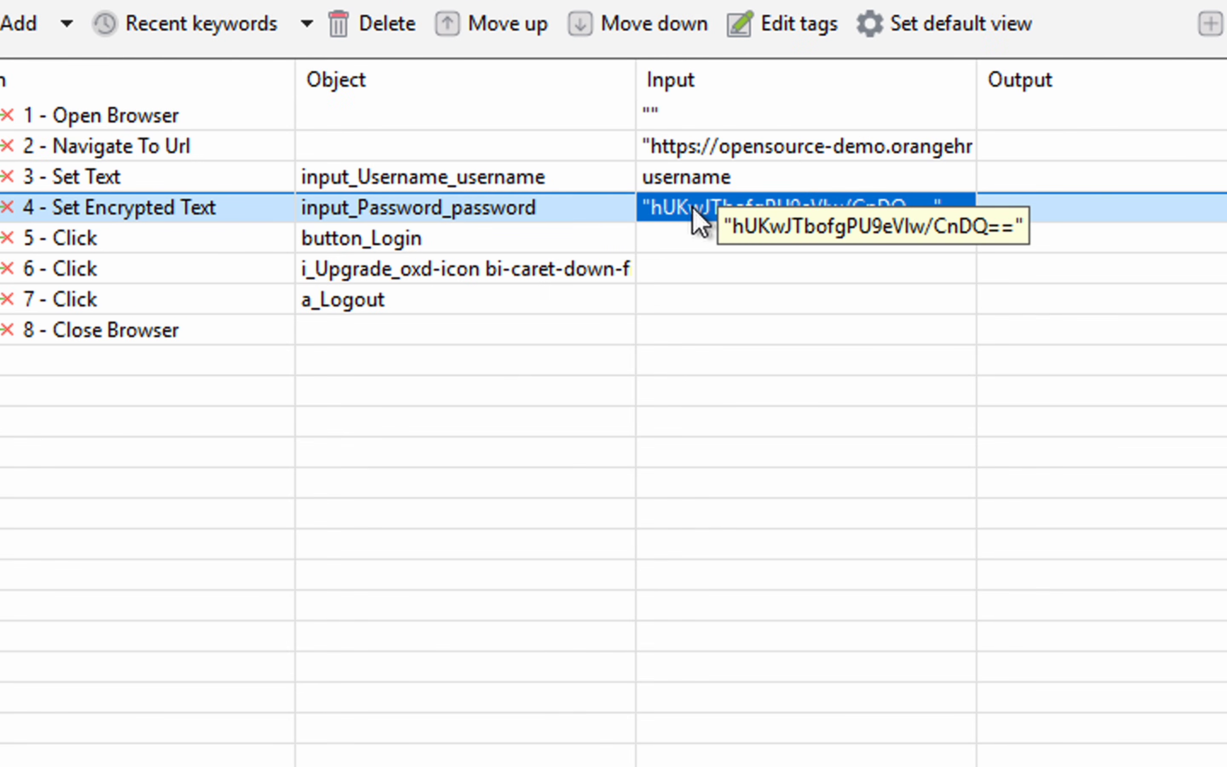
{"action": "left_click", "coordinate": [694, 210]}
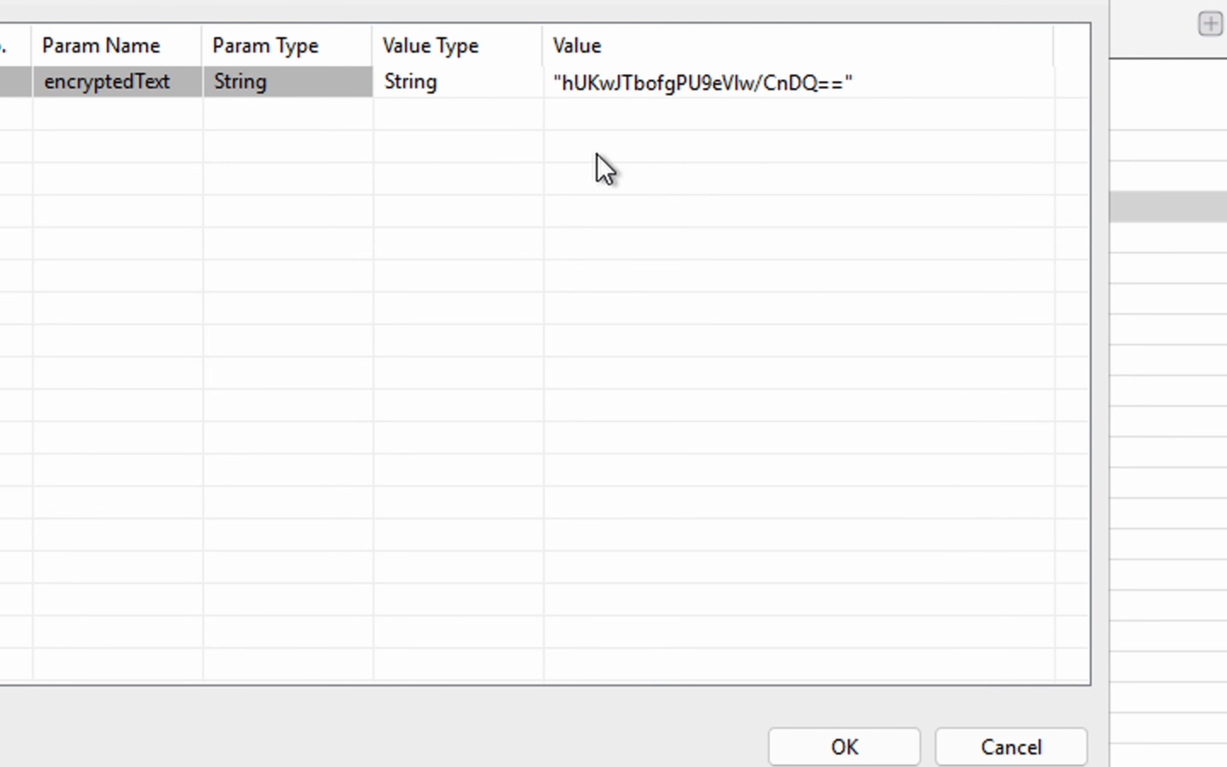
{"action": "left_click", "coordinate": [475, 87]}
{"action": "left_click", "coordinate": [475, 87]}
{"action": "left_click", "coordinate": [531, 82]}
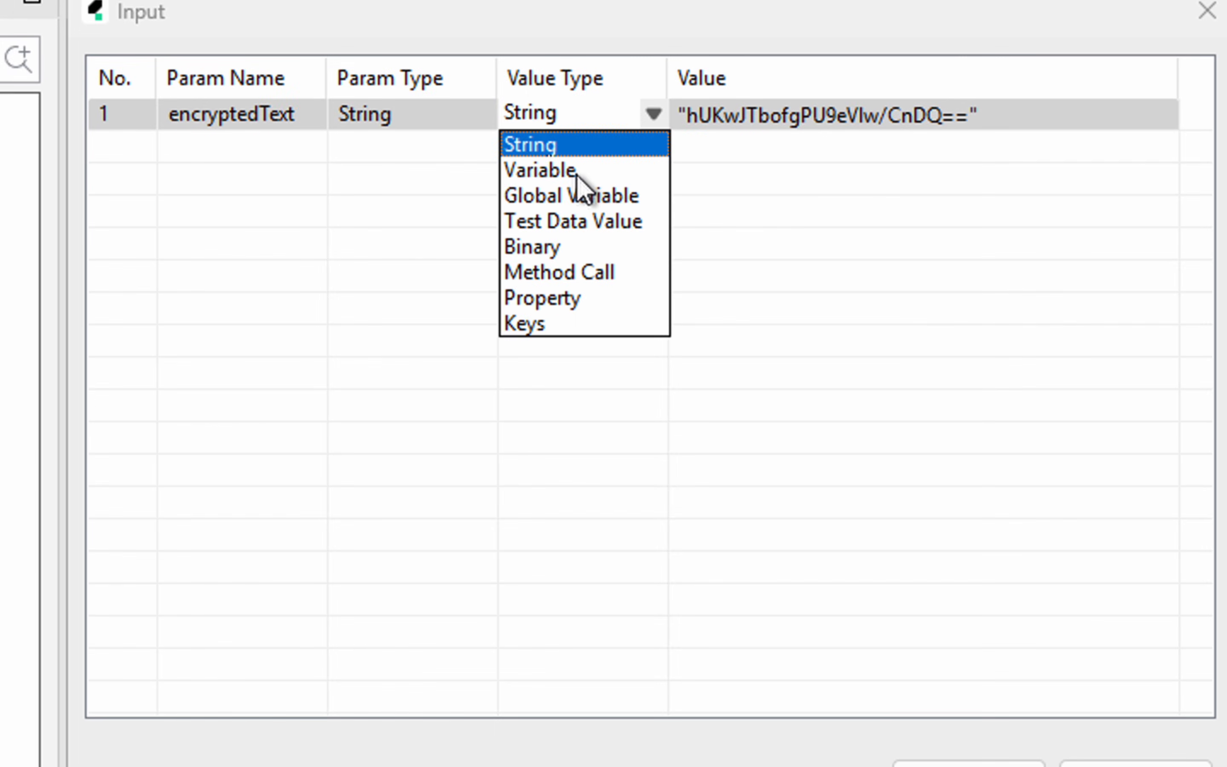
{"action": "left_click", "coordinate": [578, 176]}
{"action": "left_click", "coordinate": [710, 147]}
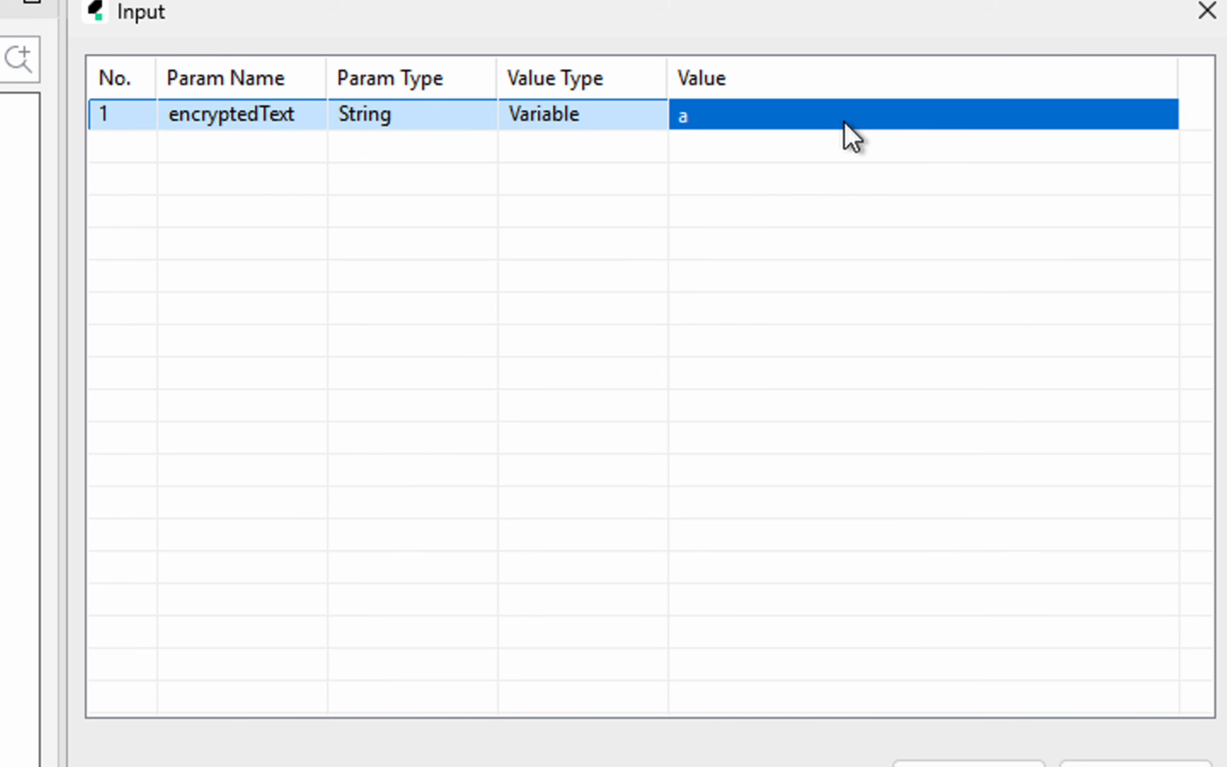
{"action": "left_click", "coordinate": [846, 122]}
{"action": "left_click", "coordinate": [1165, 115]}
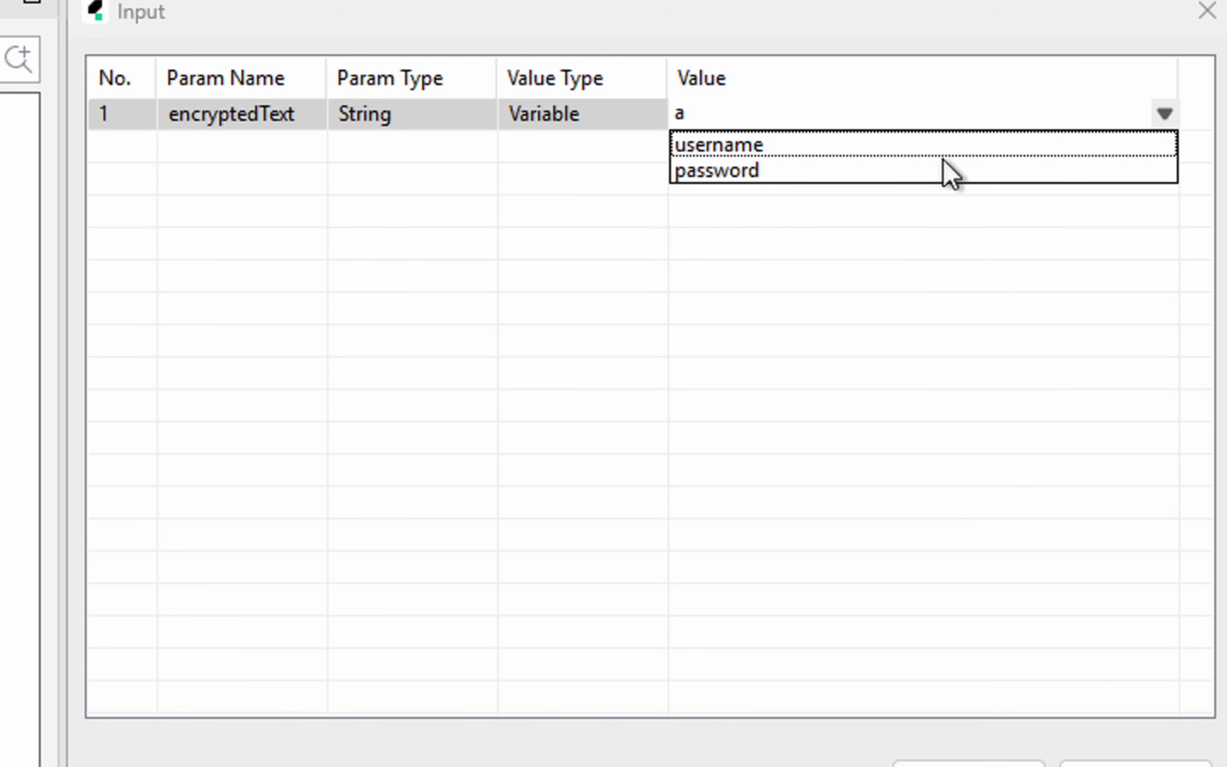
{"action": "left_click", "coordinate": [761, 175]}
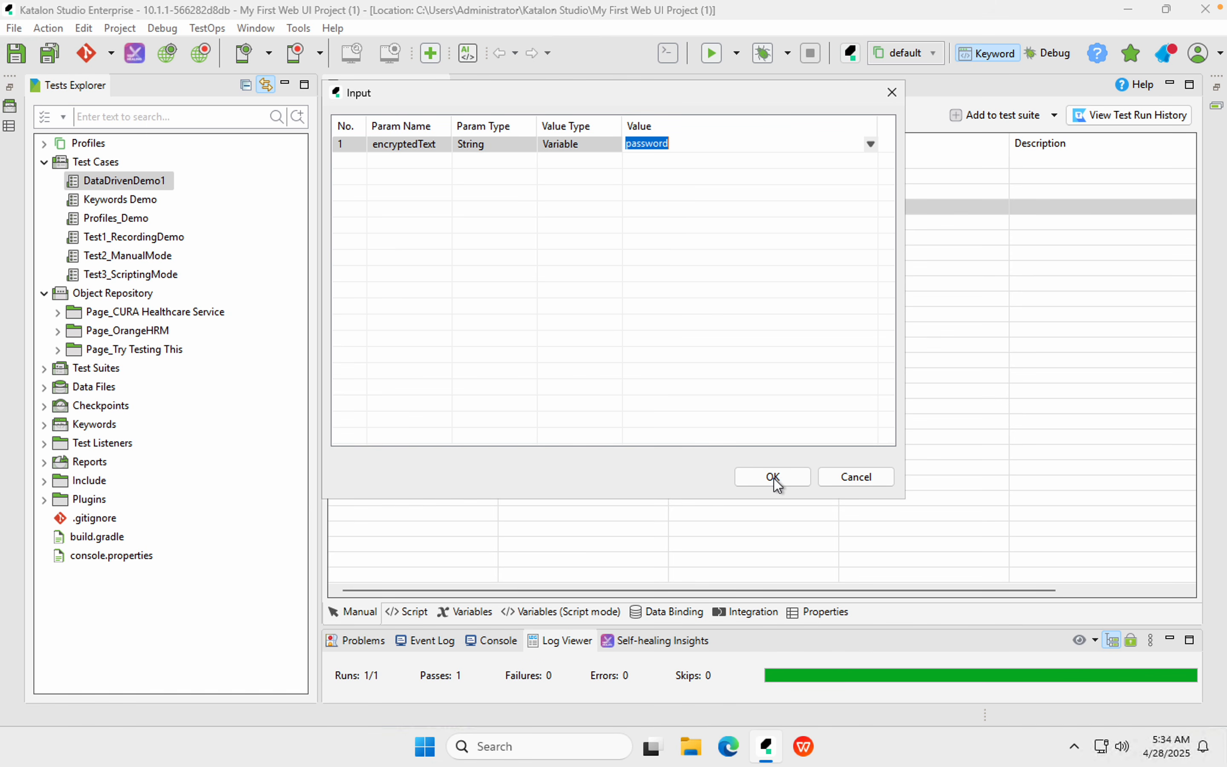
{"action": "left_click", "coordinate": [790, 503]}
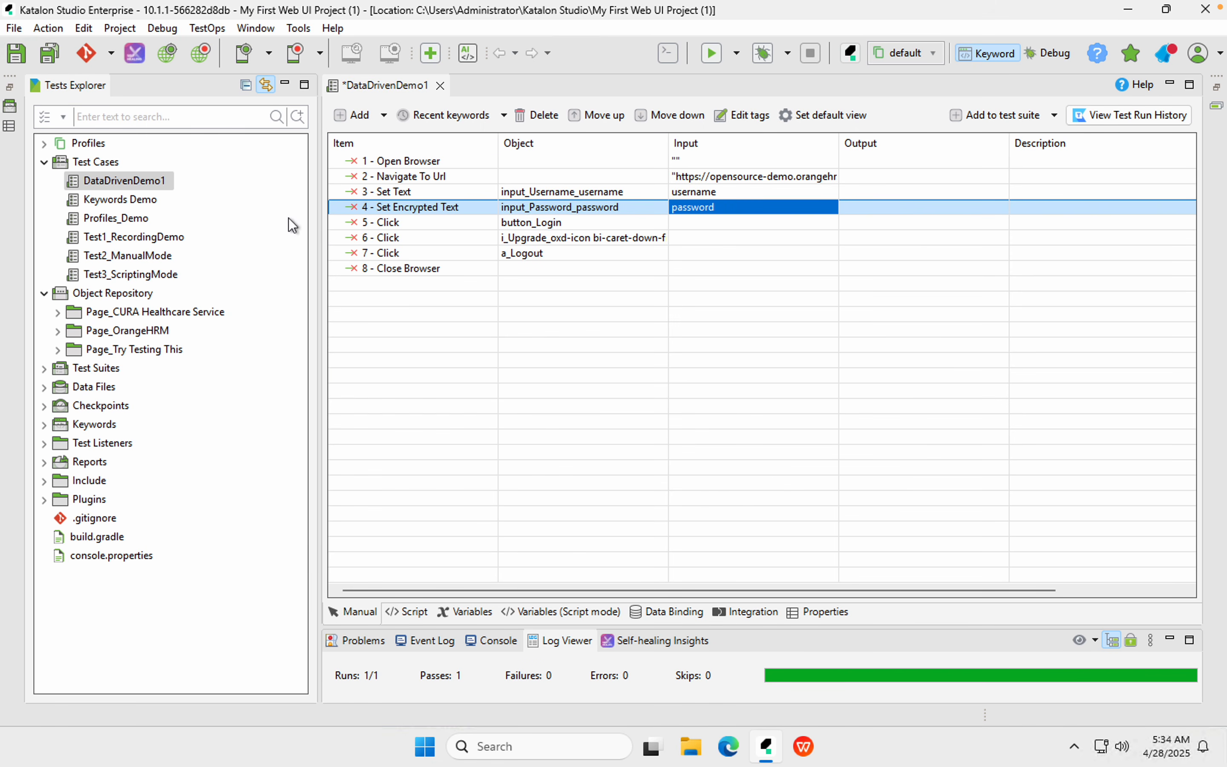
{"action": "left_click", "coordinate": [50, 56]}
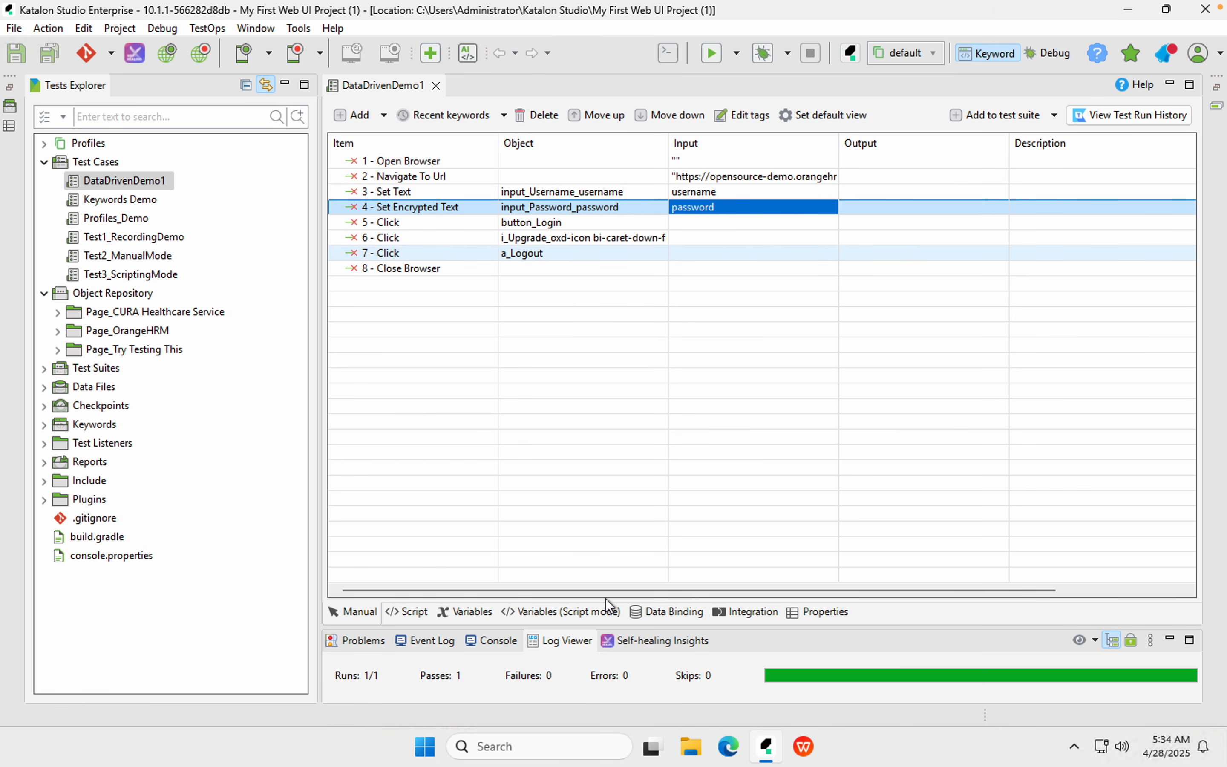
Review the username and password variables as script XML, then back in the table view
{"action": "left_click", "coordinate": [473, 613]}
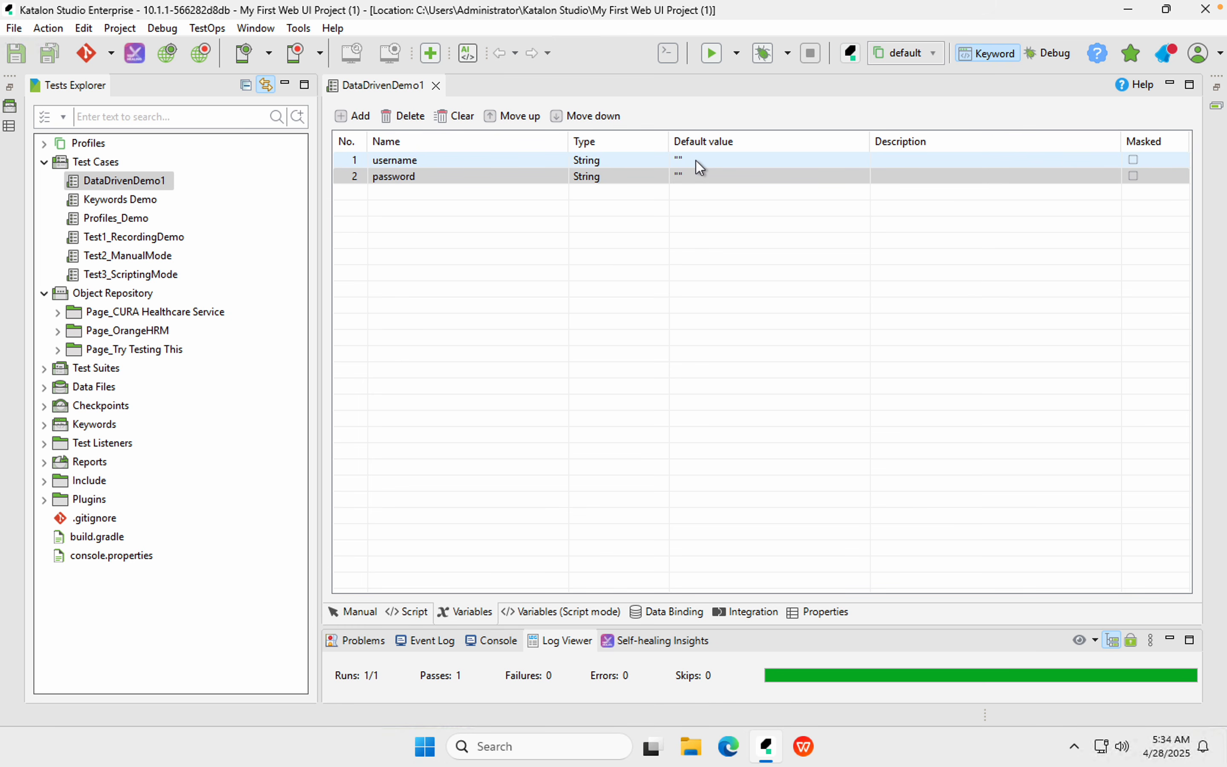
{"action": "left_click", "coordinate": [689, 175]}
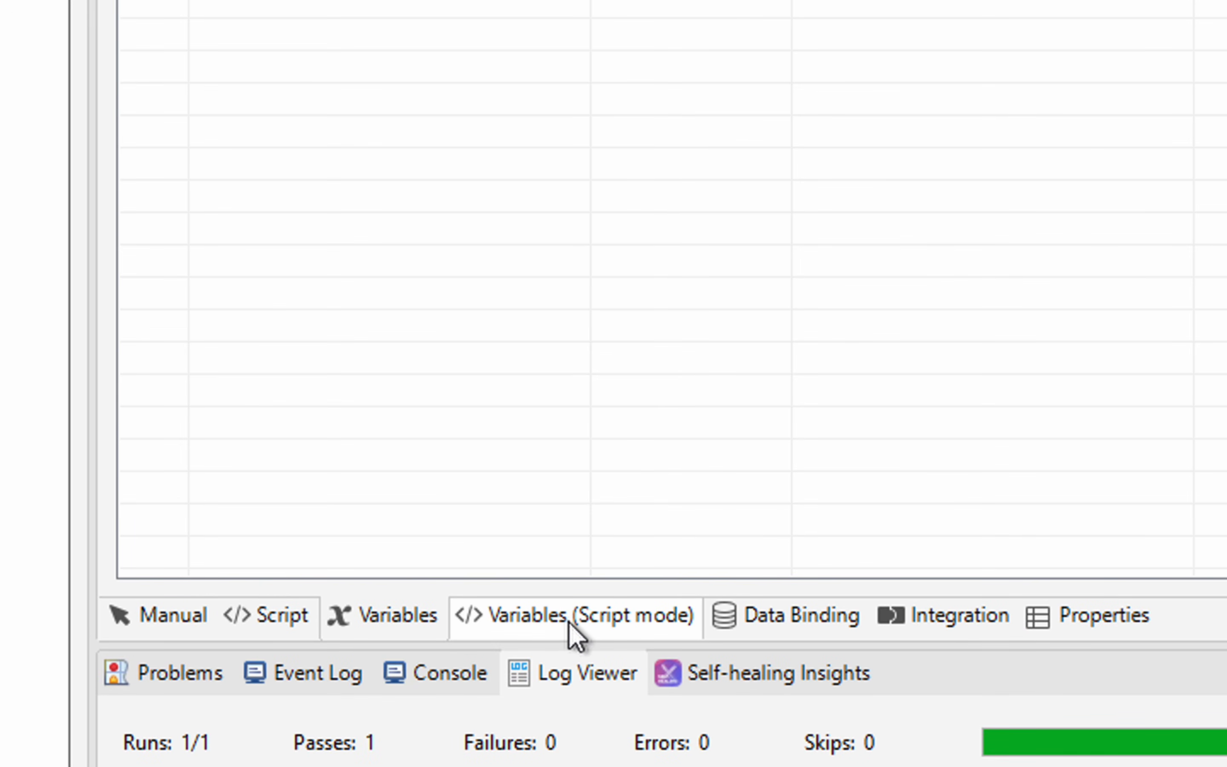
{"action": "left_click", "coordinate": [568, 624]}
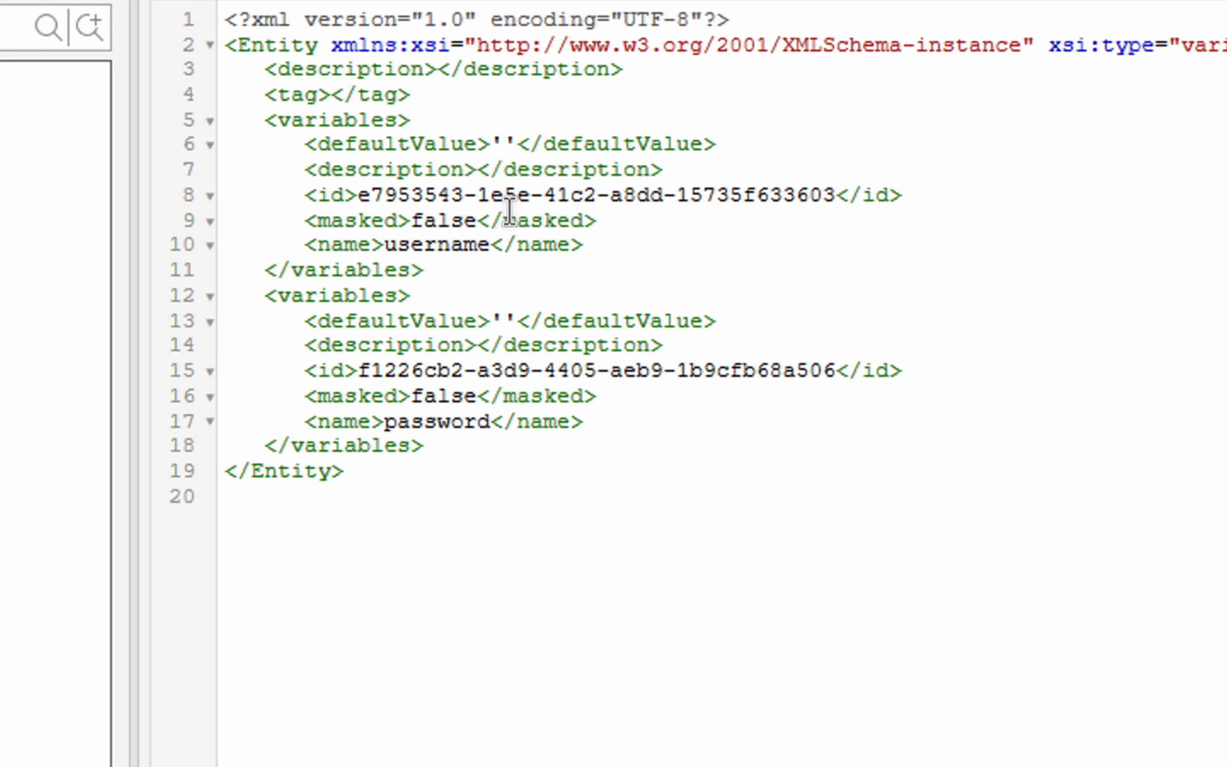
{"action": "double_click", "coordinate": [437, 242]}
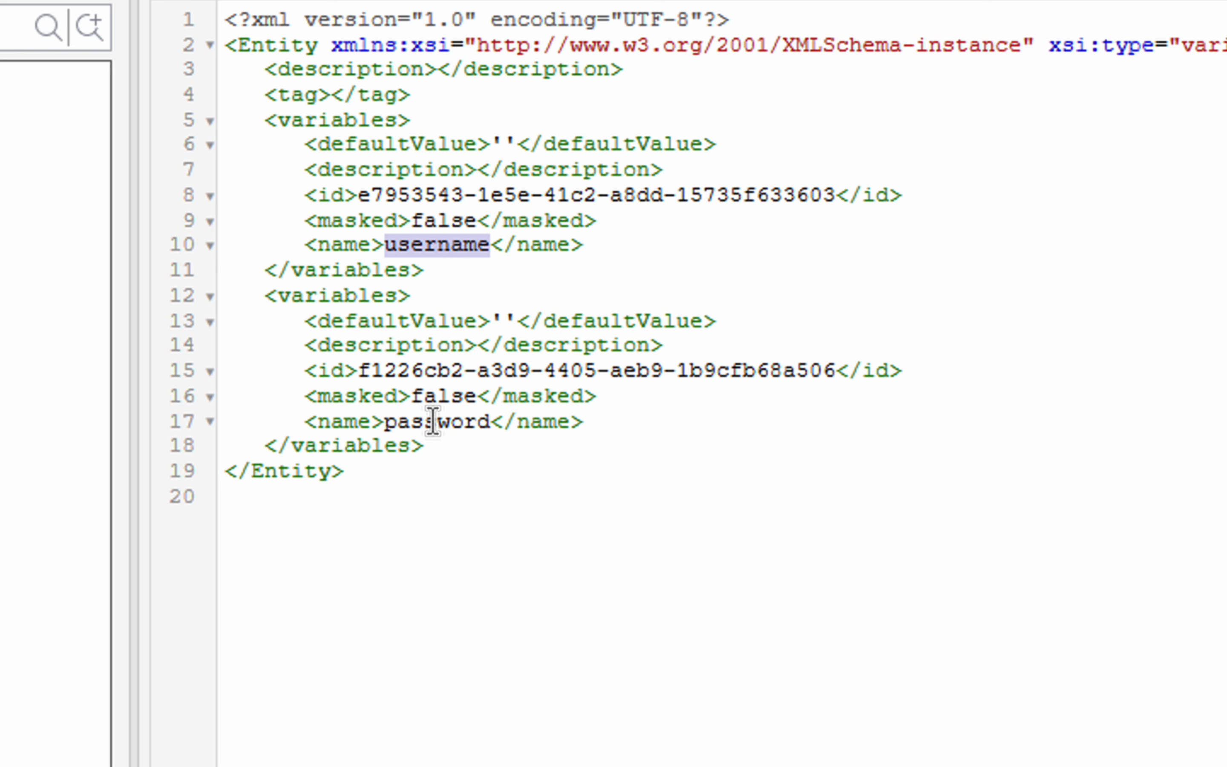
{"action": "double_click", "coordinate": [434, 421]}
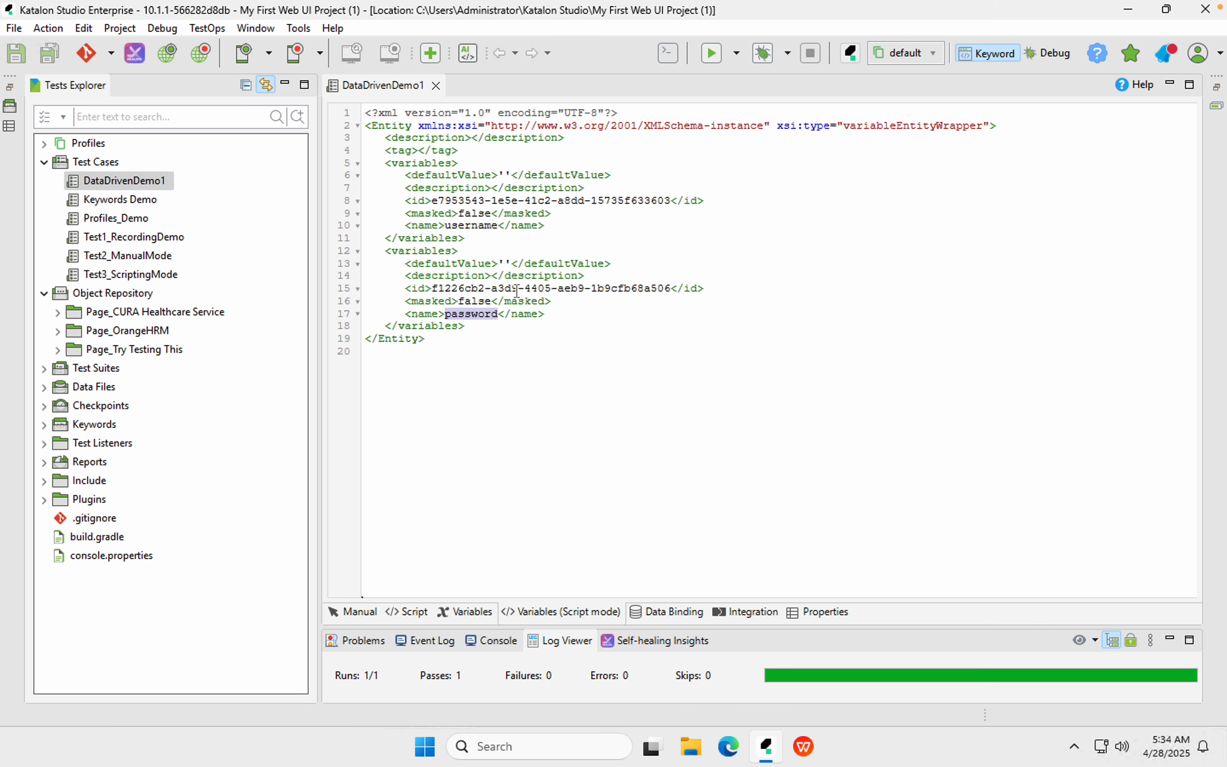
{"action": "left_click", "coordinate": [447, 356]}
{"action": "left_click", "coordinate": [570, 606]}
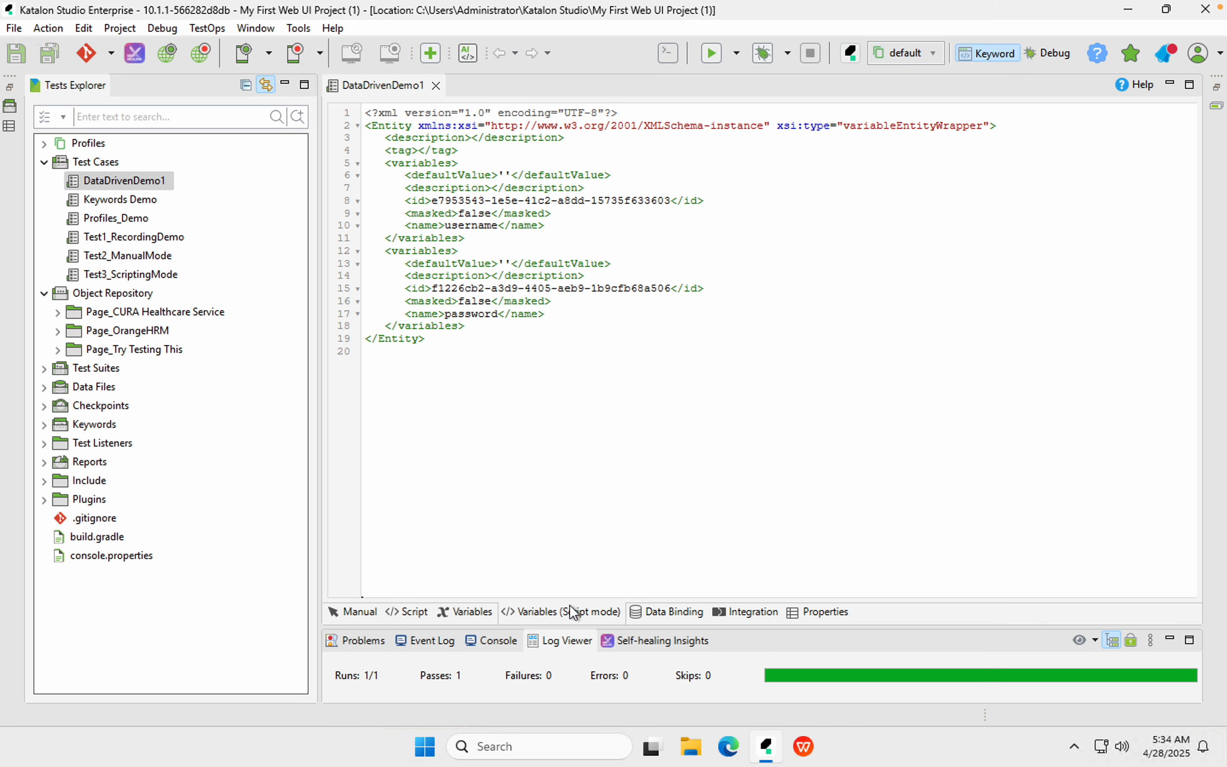
{"action": "left_click", "coordinate": [634, 448]}
{"action": "left_click", "coordinate": [449, 612]}
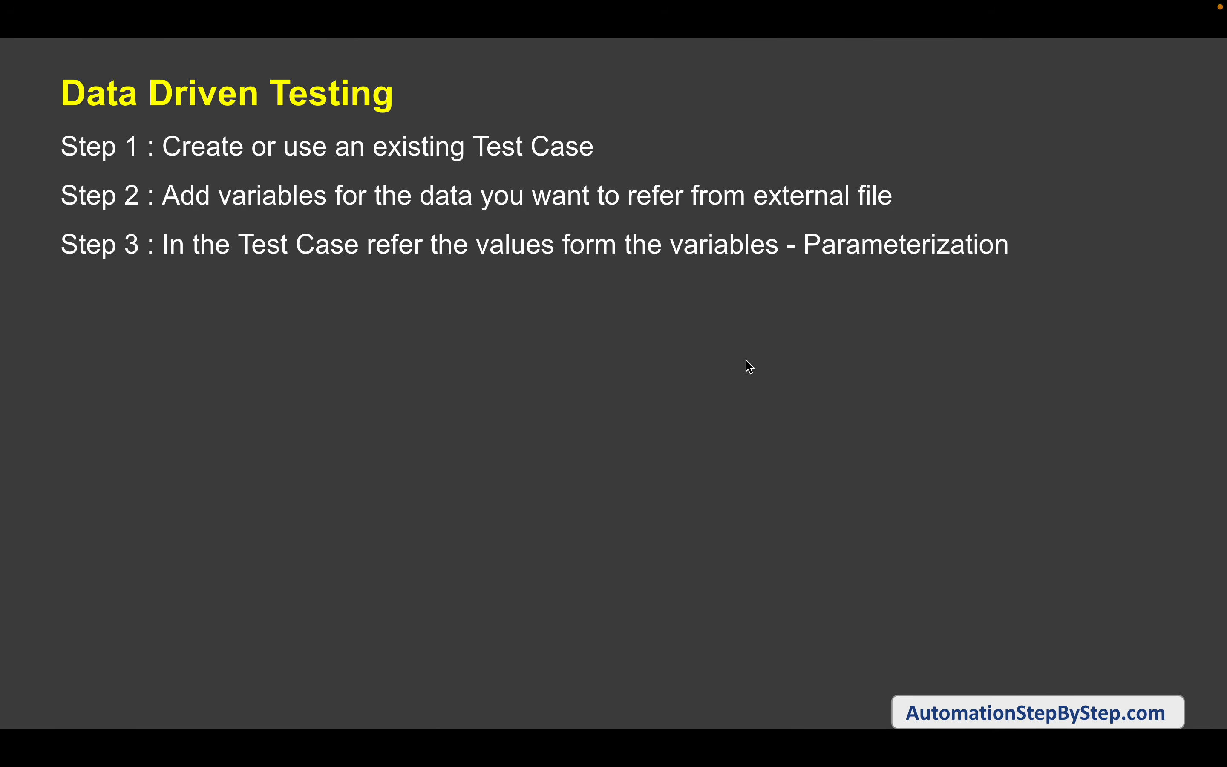
{"action": "left_click", "coordinate": [786, 370]}
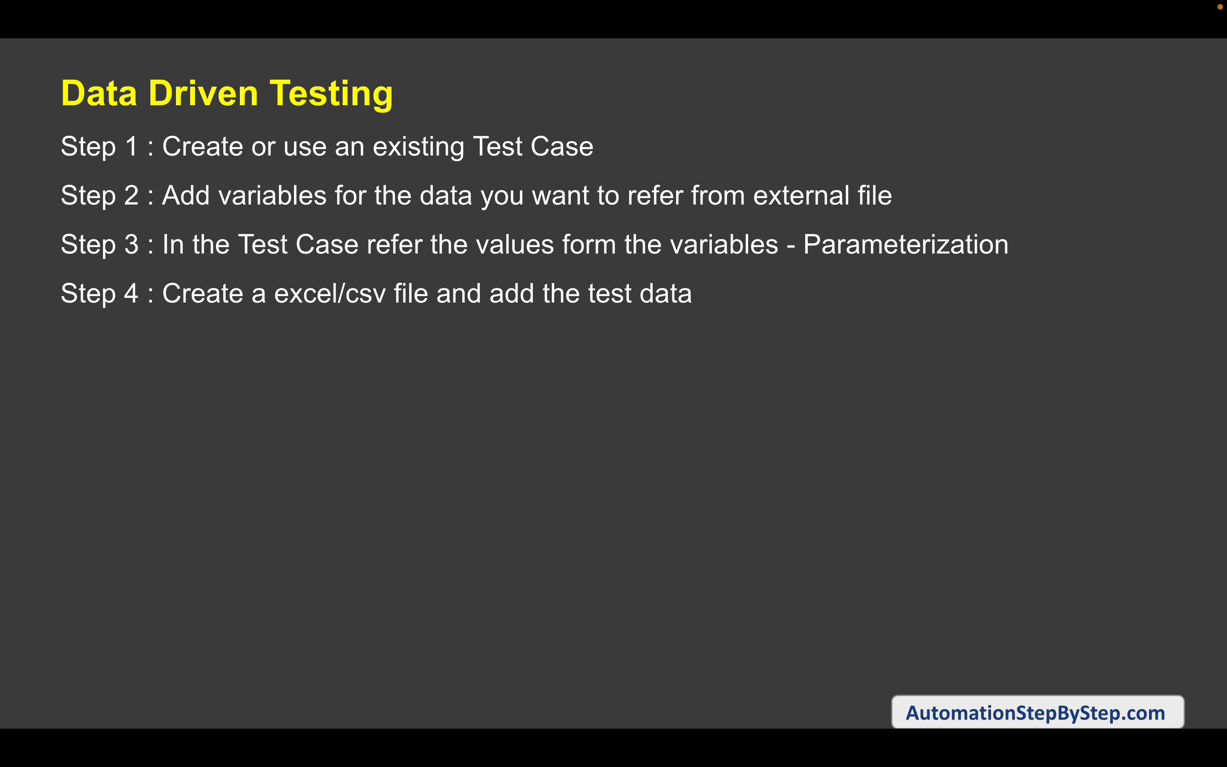
Create a new folder named TestData on the Windows desktop
{"action": "key", "text": "ctrl+Right"}
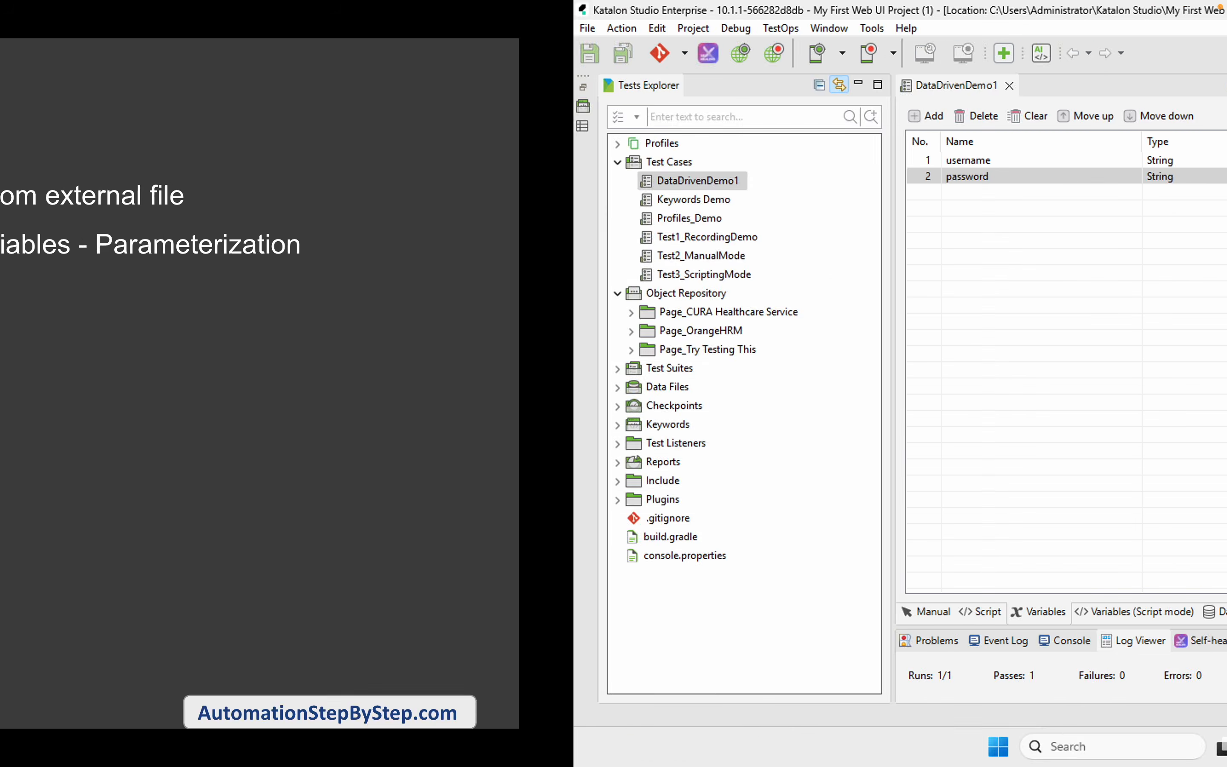
{"action": "key", "text": "super+d"}
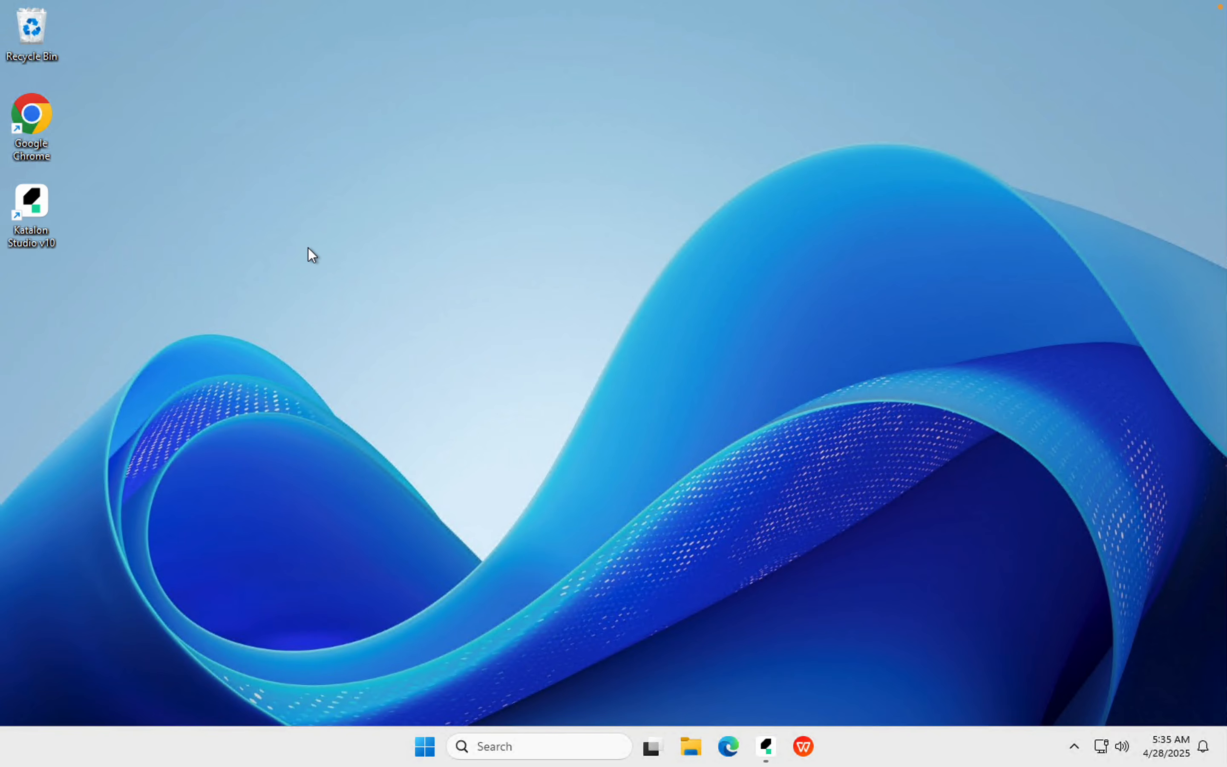
{"action": "right_click", "coordinate": [322, 349]}
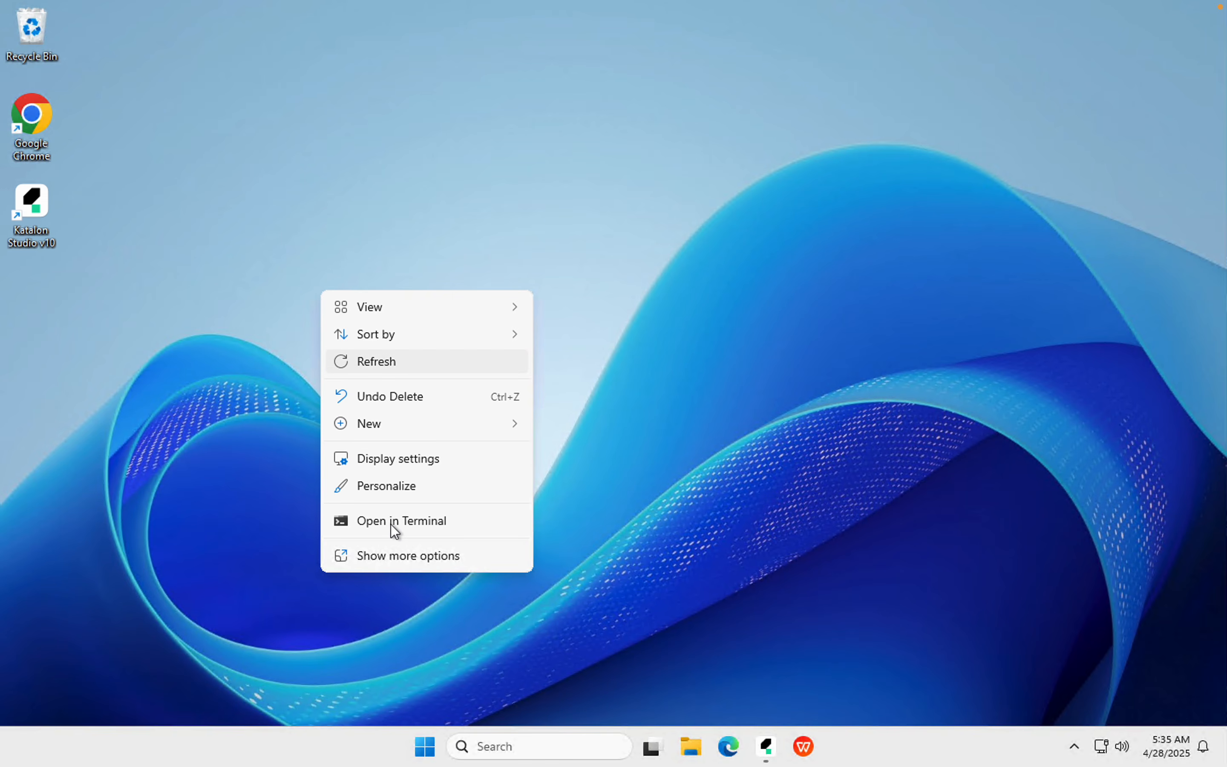
{"action": "mouse_move", "coordinate": [388, 426]}
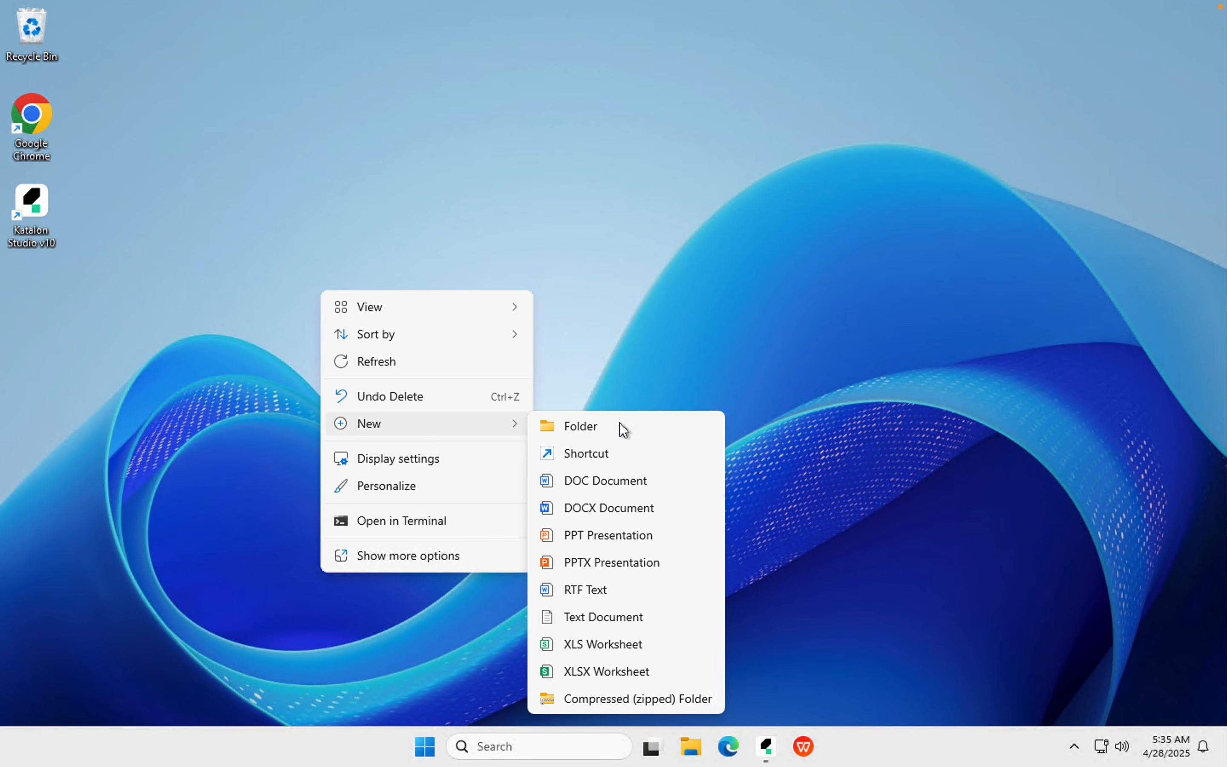
{"action": "left_click", "coordinate": [635, 426]}
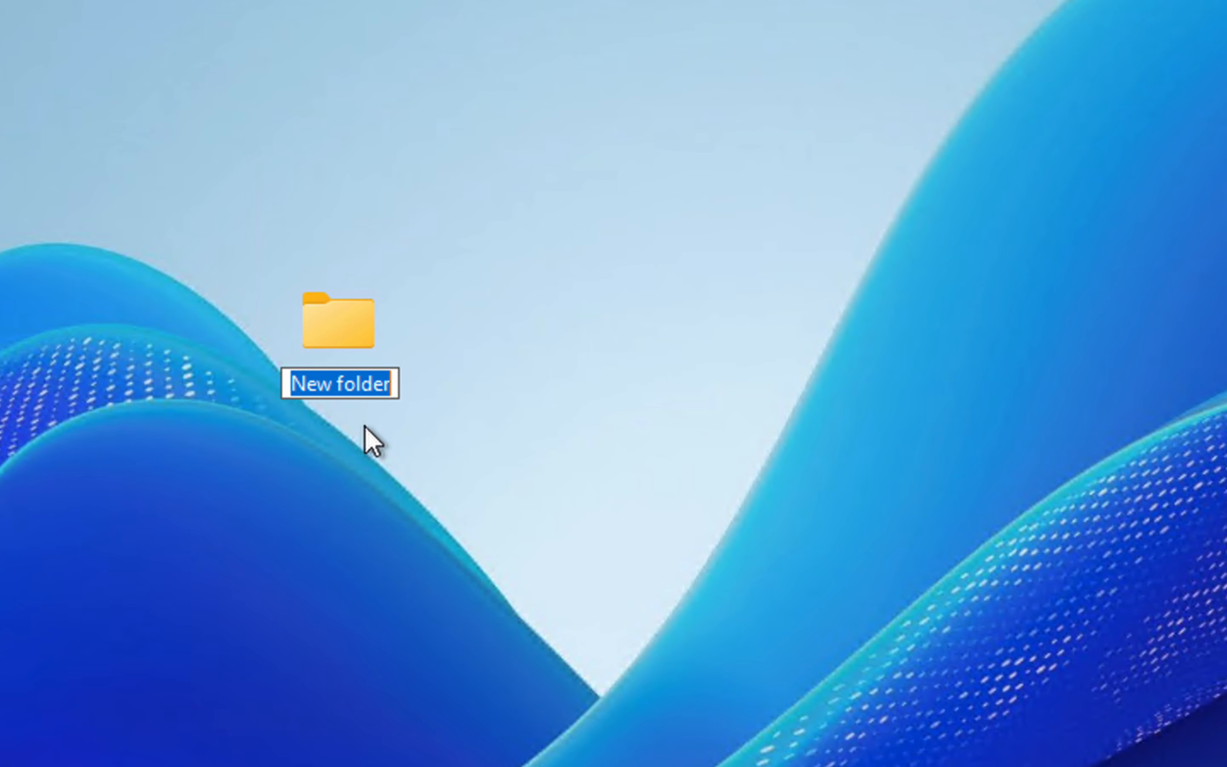
{"action": "type", "text": "TestData"}
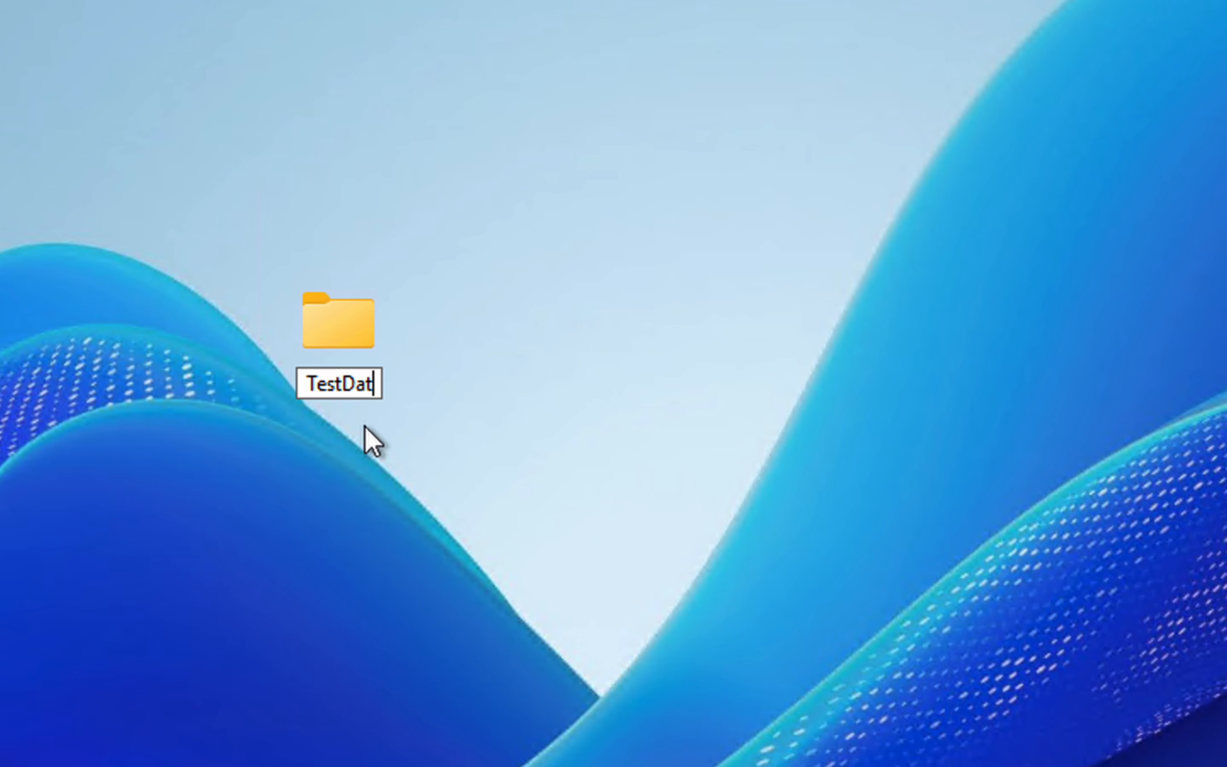
{"action": "key", "text": "Return"}
{"action": "key", "text": "Return"}
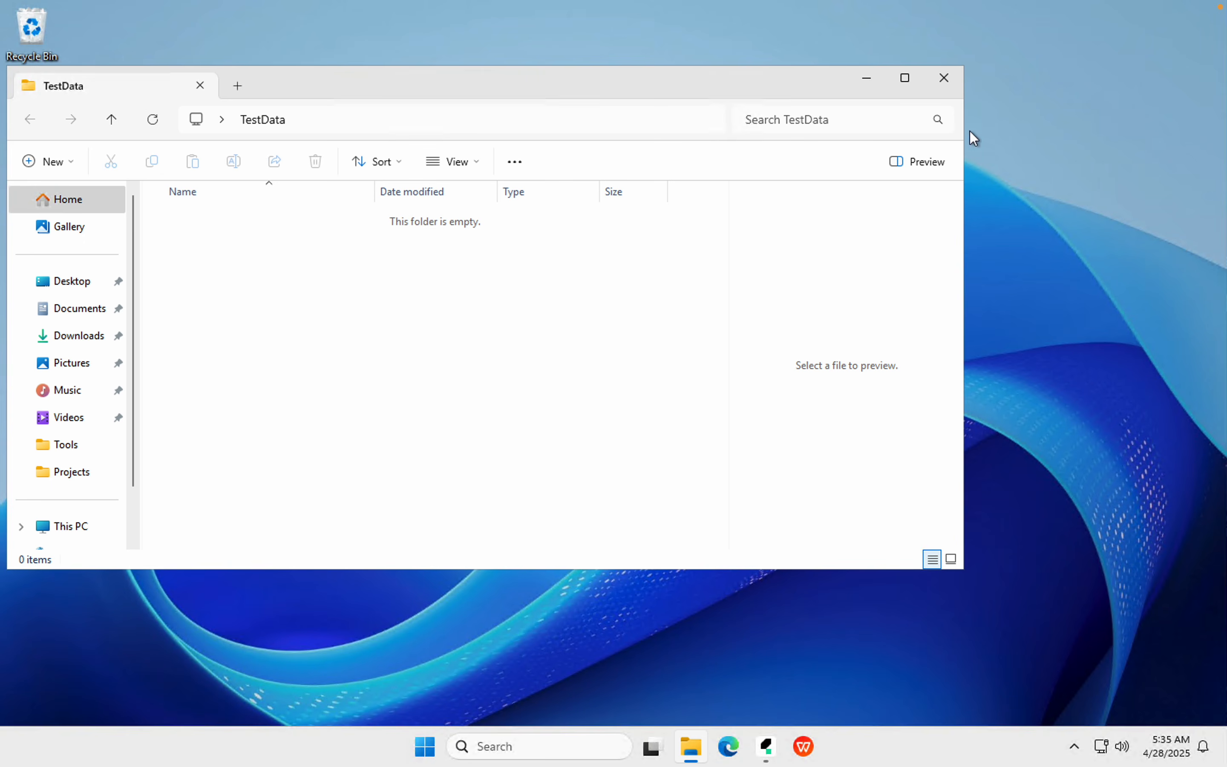
{"action": "left_click", "coordinate": [944, 78]}
Reopen the empty TestData folder, review its New file types, minimize it and launch Chrome
{"action": "double_click", "coordinate": [349, 380]}
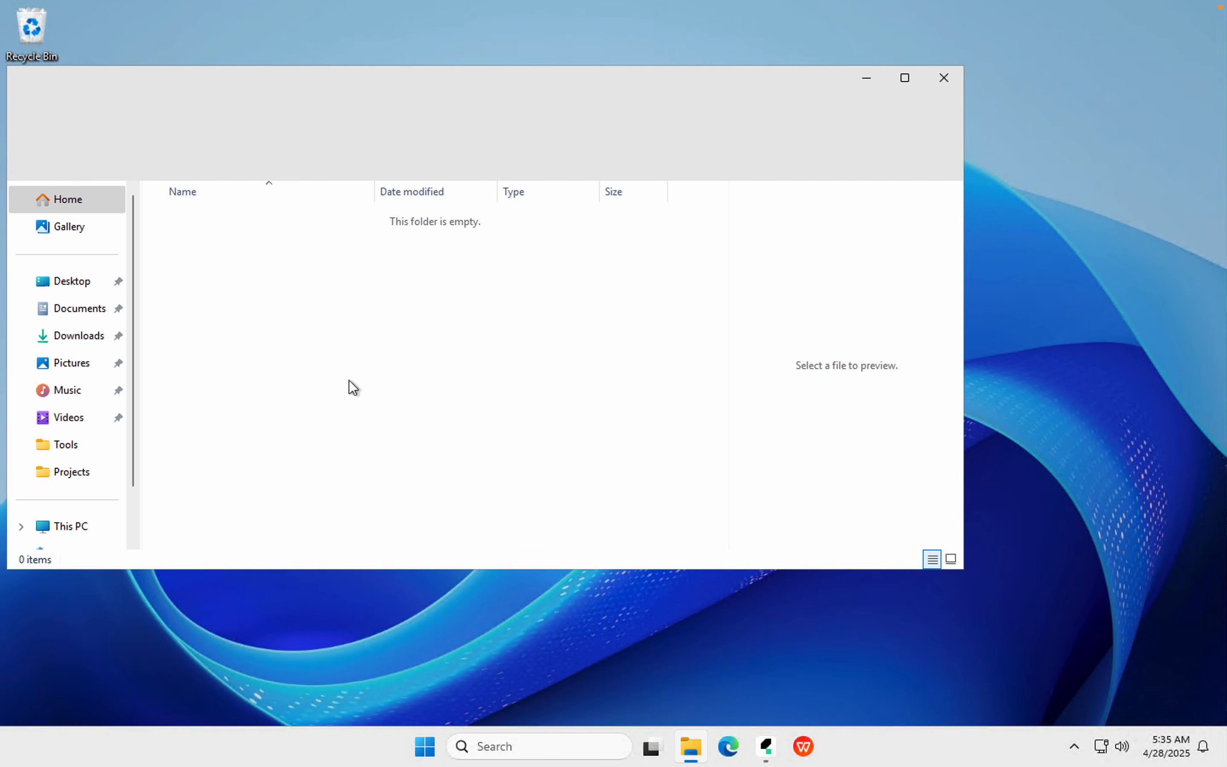
{"action": "right_click", "coordinate": [349, 330]}
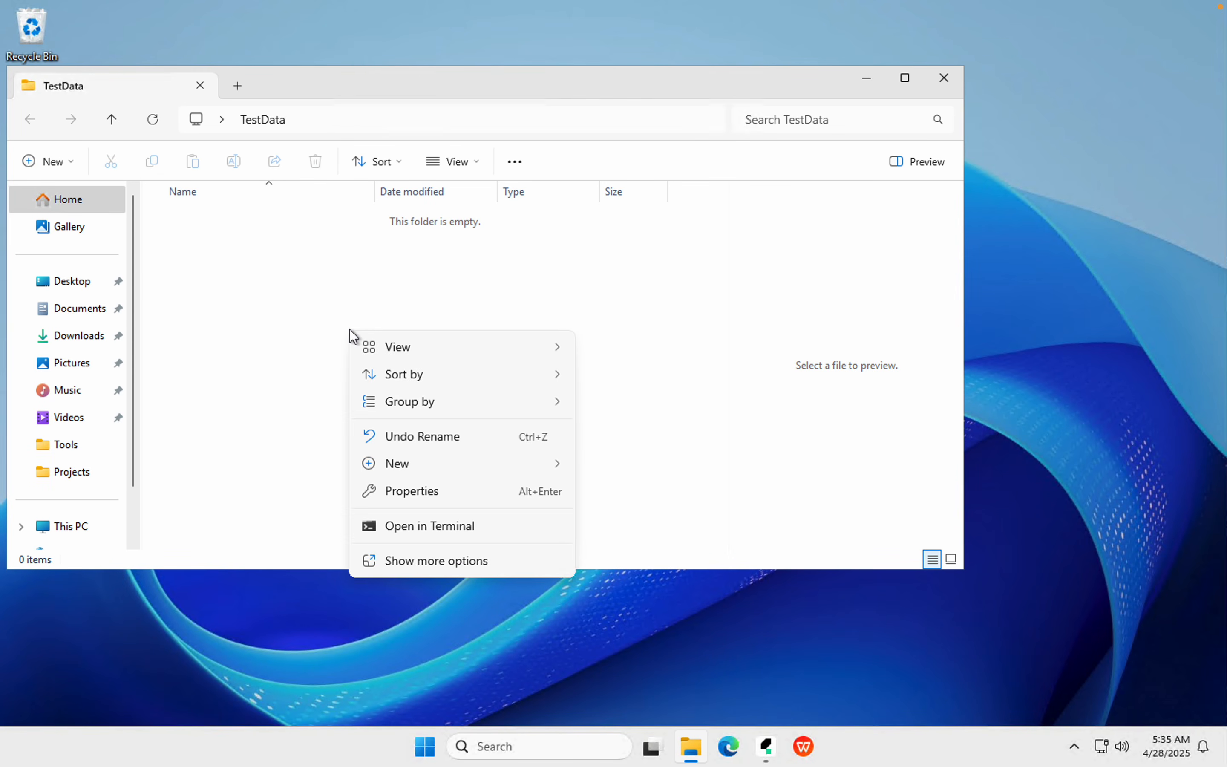
{"action": "mouse_move", "coordinate": [449, 461]}
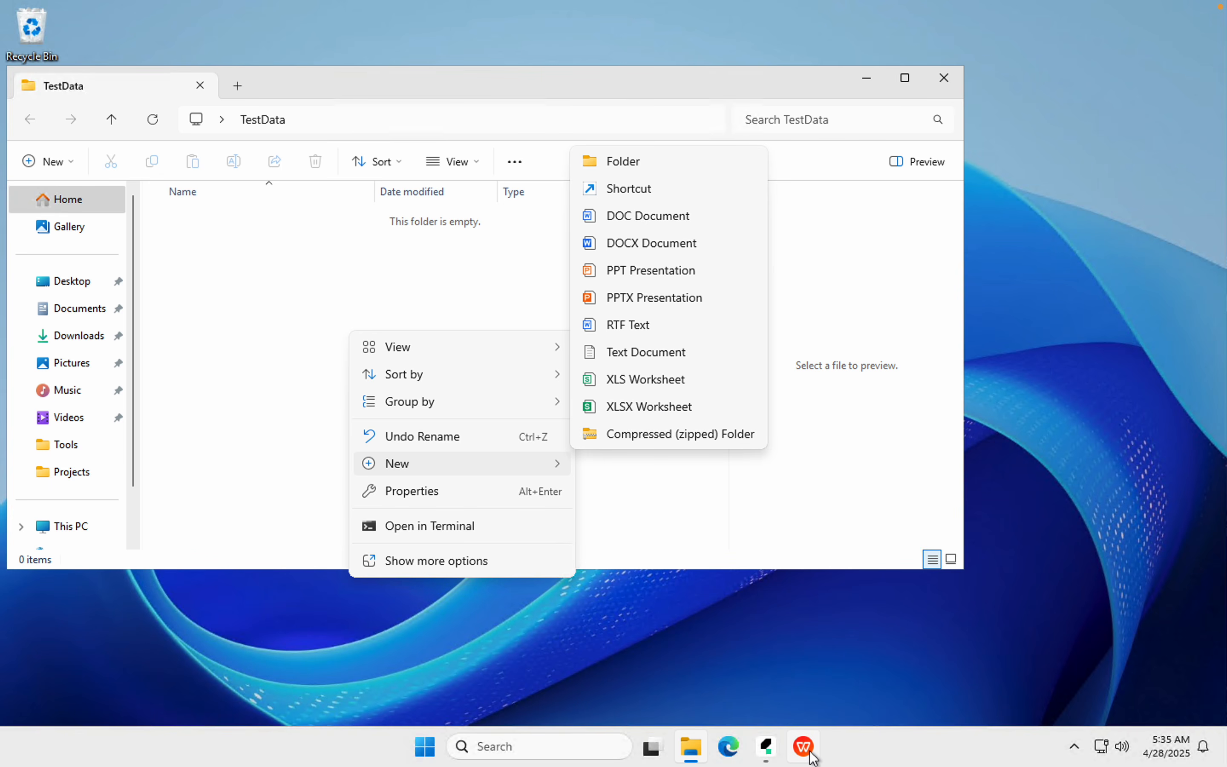
{"action": "left_click", "coordinate": [1066, 127]}
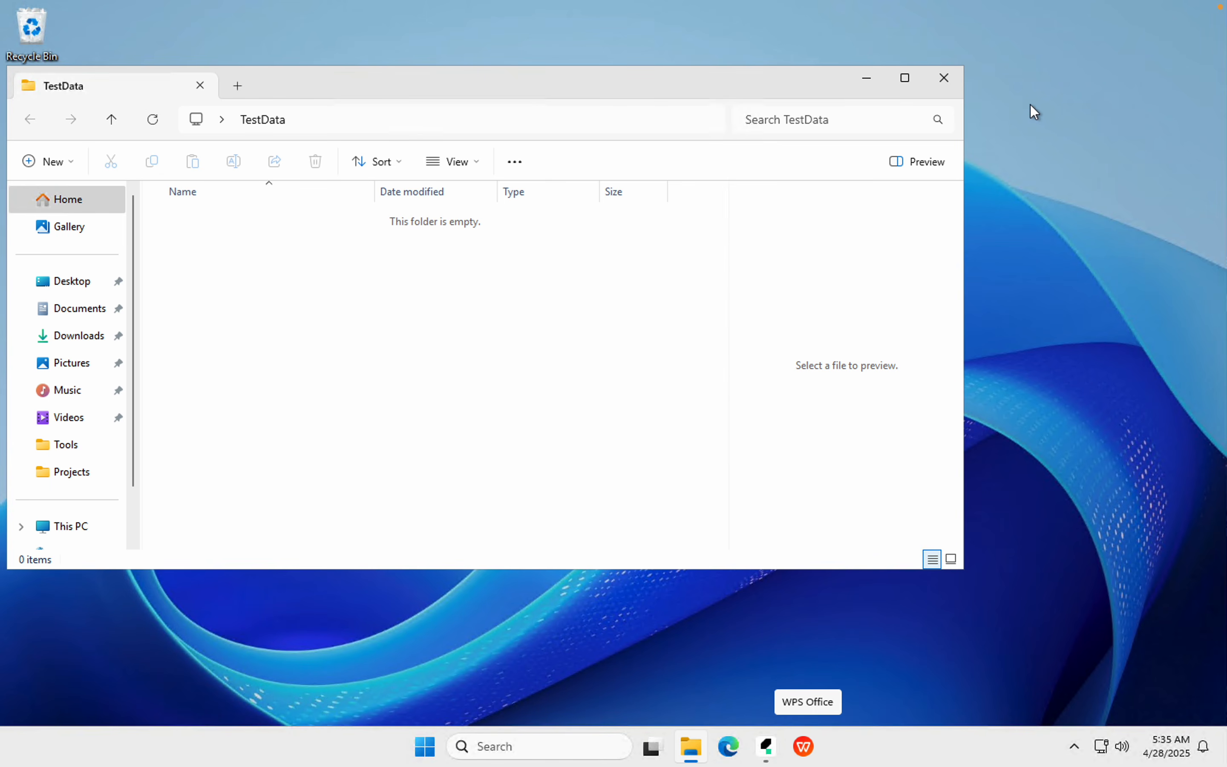
{"action": "left_click", "coordinate": [865, 79]}
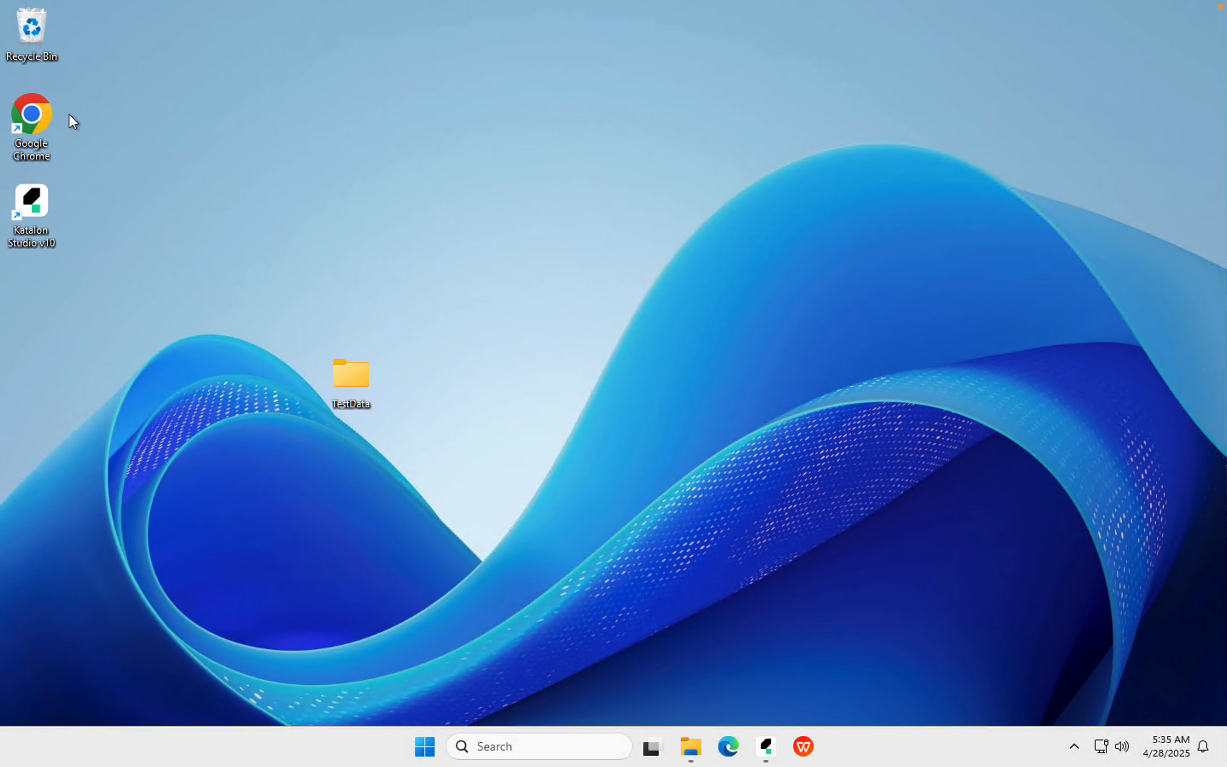
{"action": "double_click", "coordinate": [22, 130]}
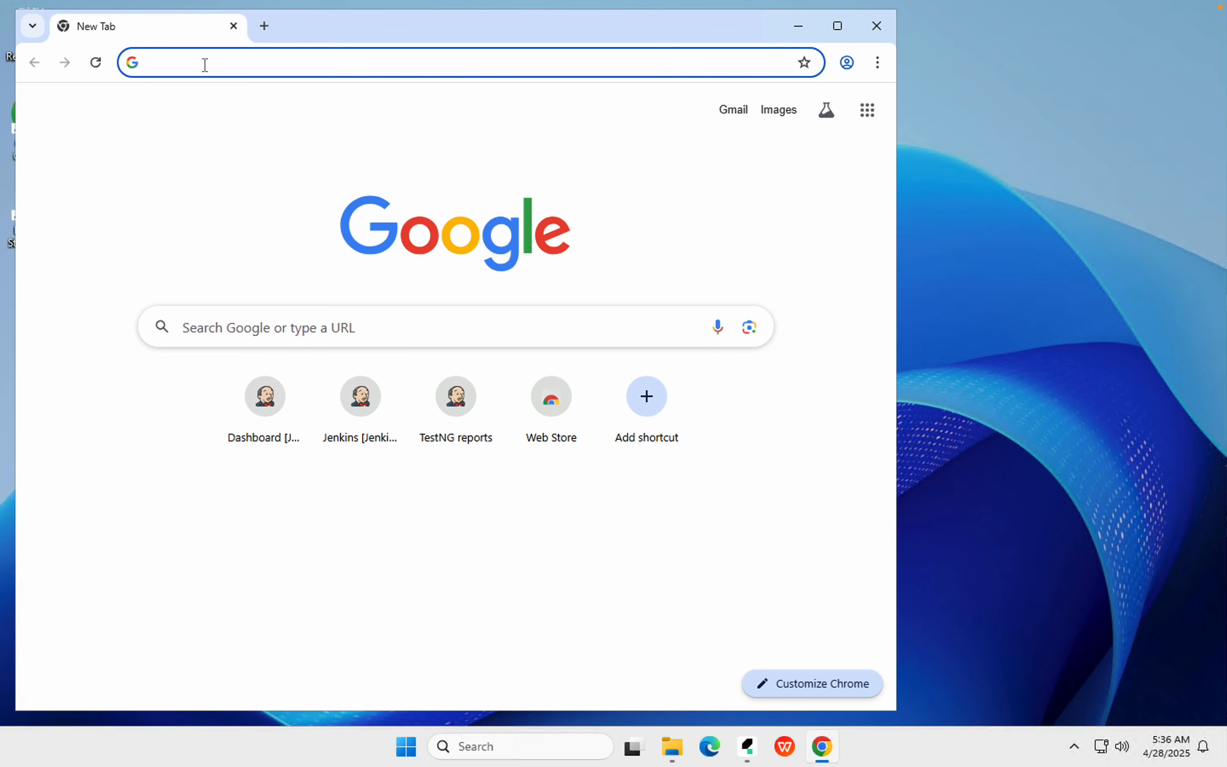
{"action": "type", "text": "wps"}
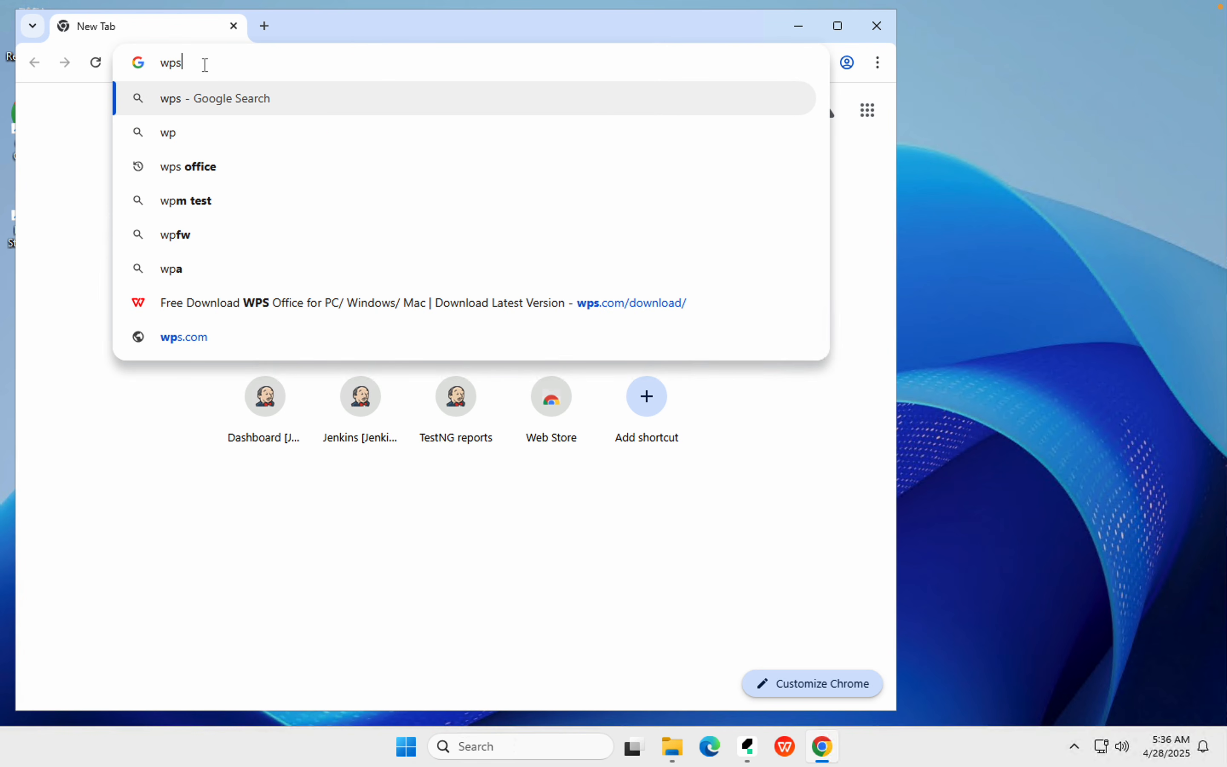
{"action": "key", "text": "Down"}
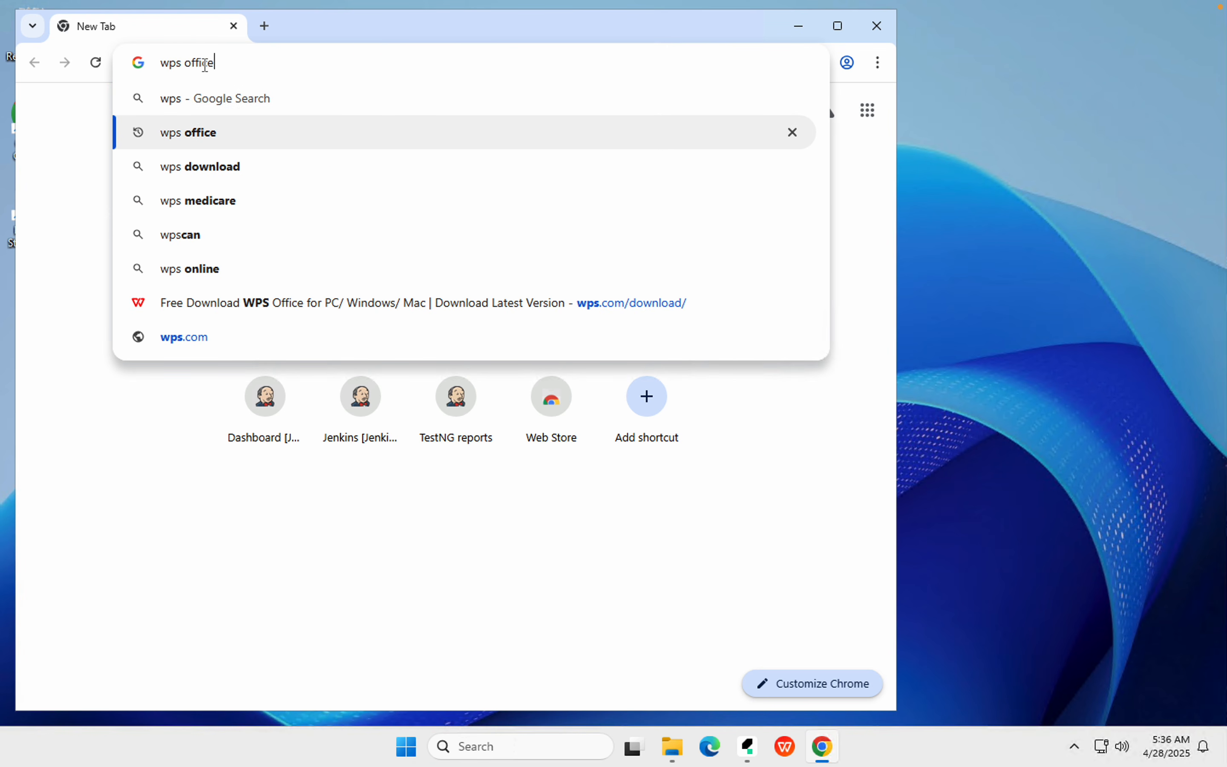
{"action": "key", "text": "Return"}
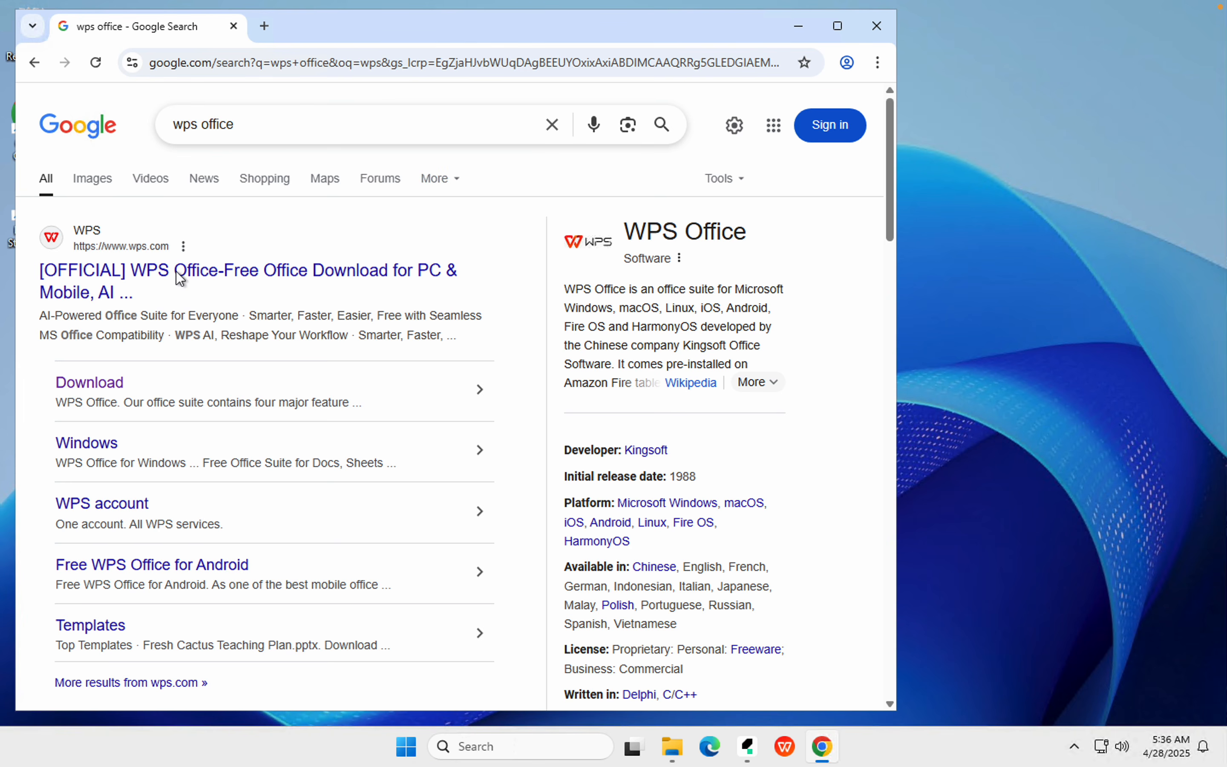
{"action": "left_click", "coordinate": [177, 279]}
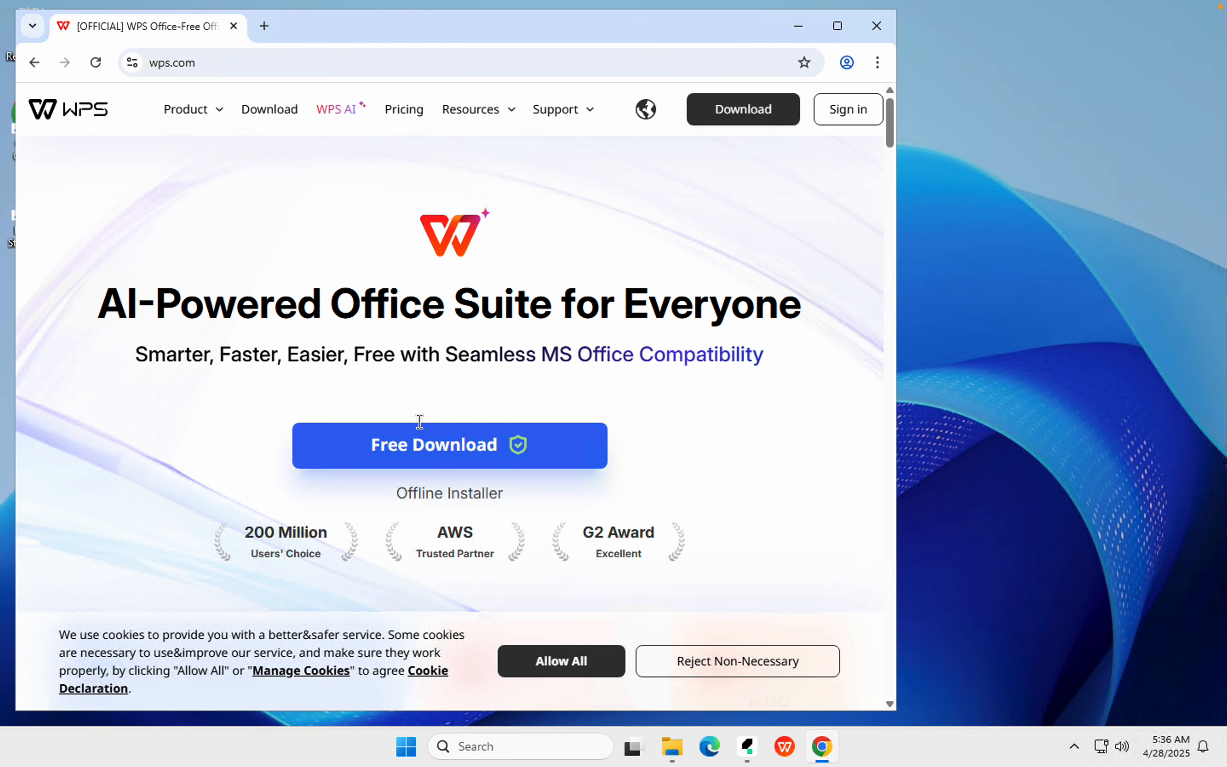
{"action": "scroll", "coordinate": [418, 421], "scroll_direction": "down", "scroll_amount": 2}
{"action": "scroll", "coordinate": [406, 401], "scroll_direction": "up", "scroll_amount": 2}
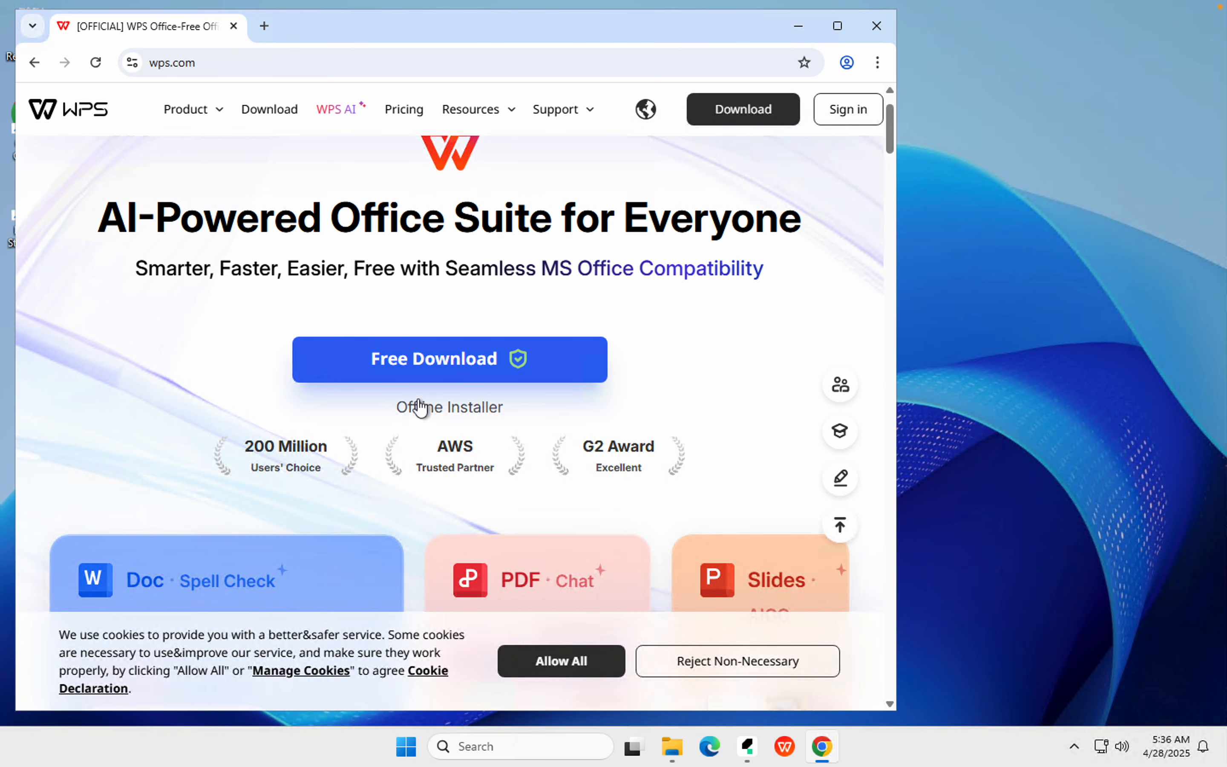
{"action": "left_click", "coordinate": [876, 26]}
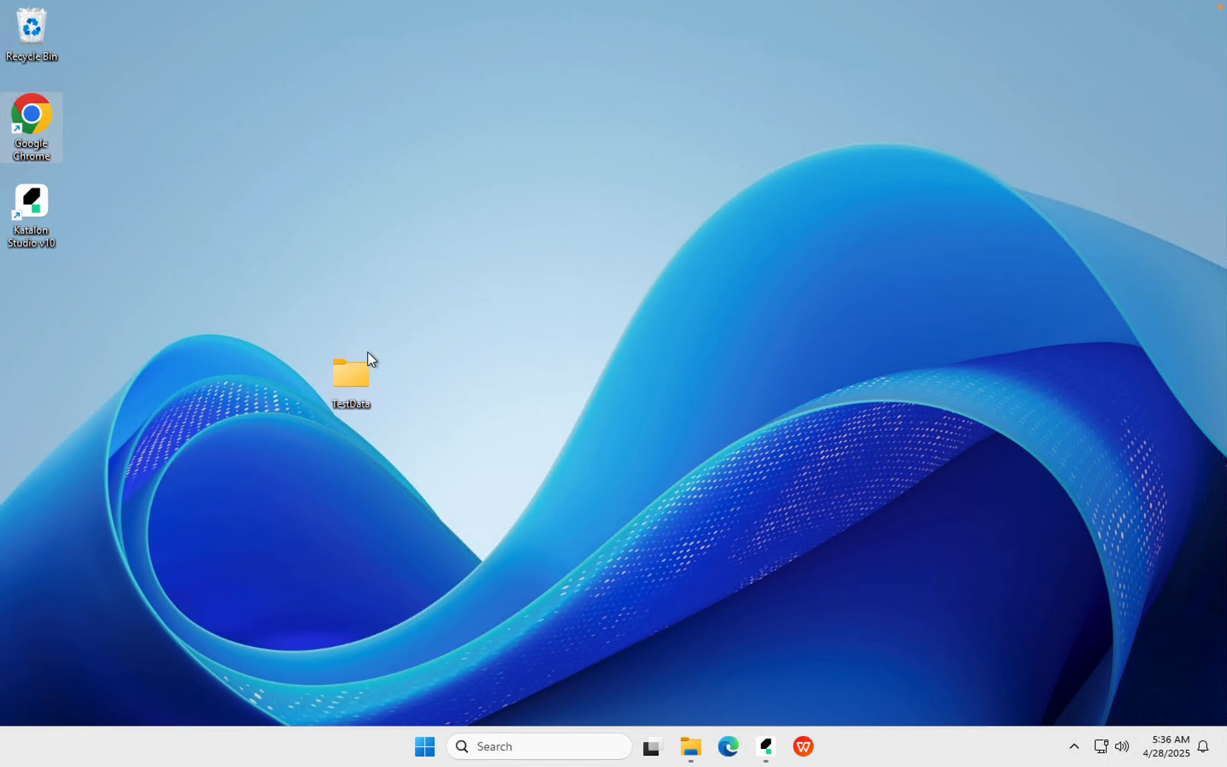
Create a new XLSX worksheet named test.xlsx in the TestData folder
{"action": "double_click", "coordinate": [345, 380]}
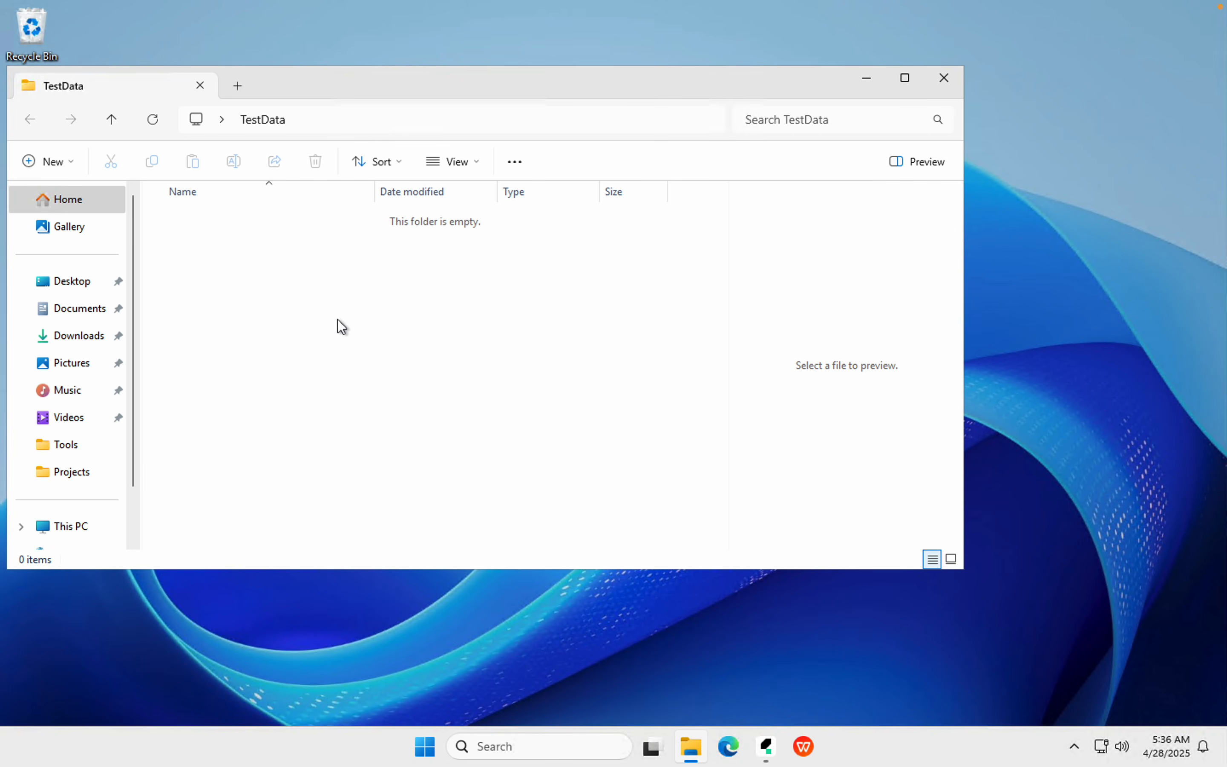
{"action": "right_click", "coordinate": [338, 320]}
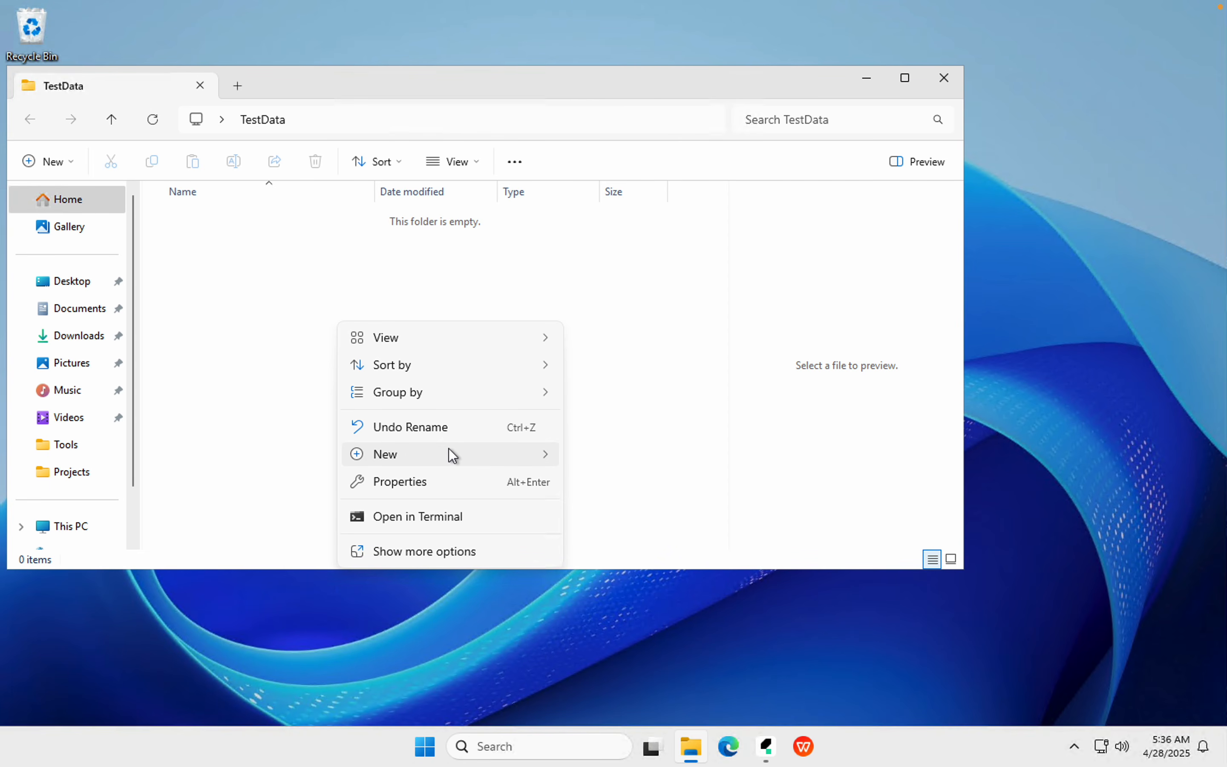
{"action": "left_click", "coordinate": [614, 402]}
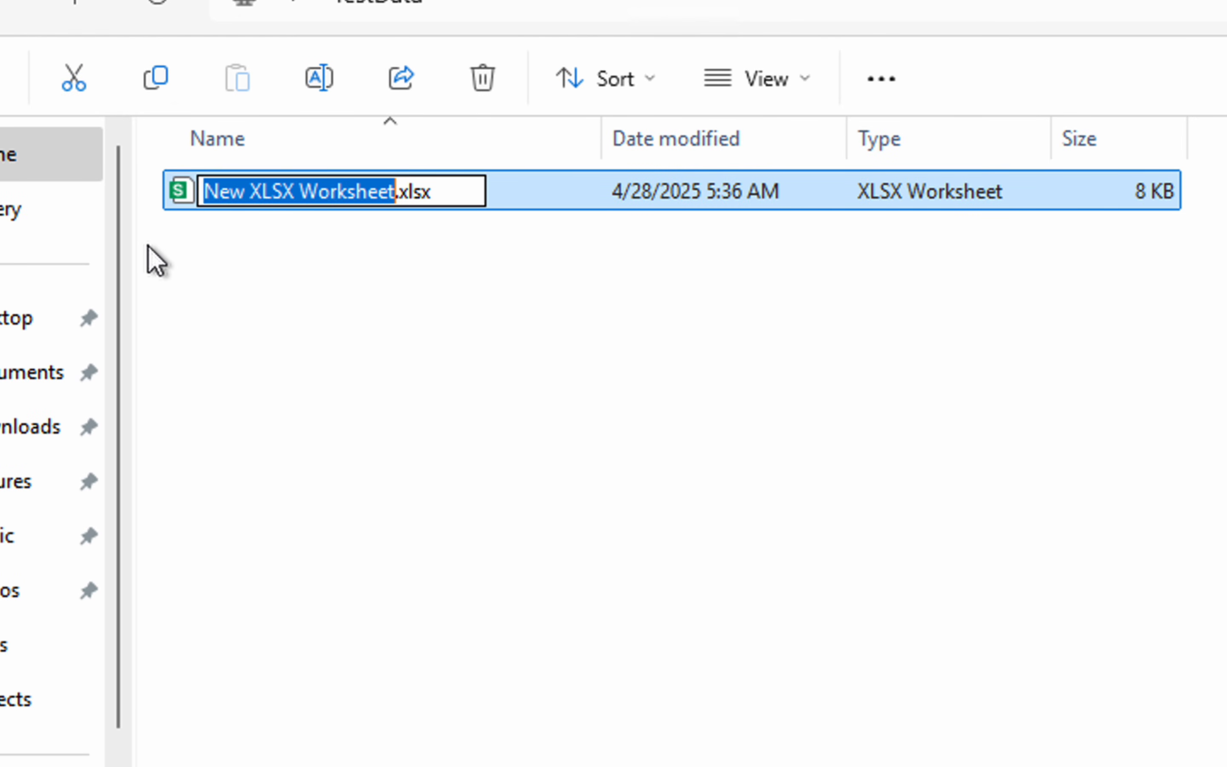
{"action": "type", "text": "test"}
{"action": "key", "text": "Return"}
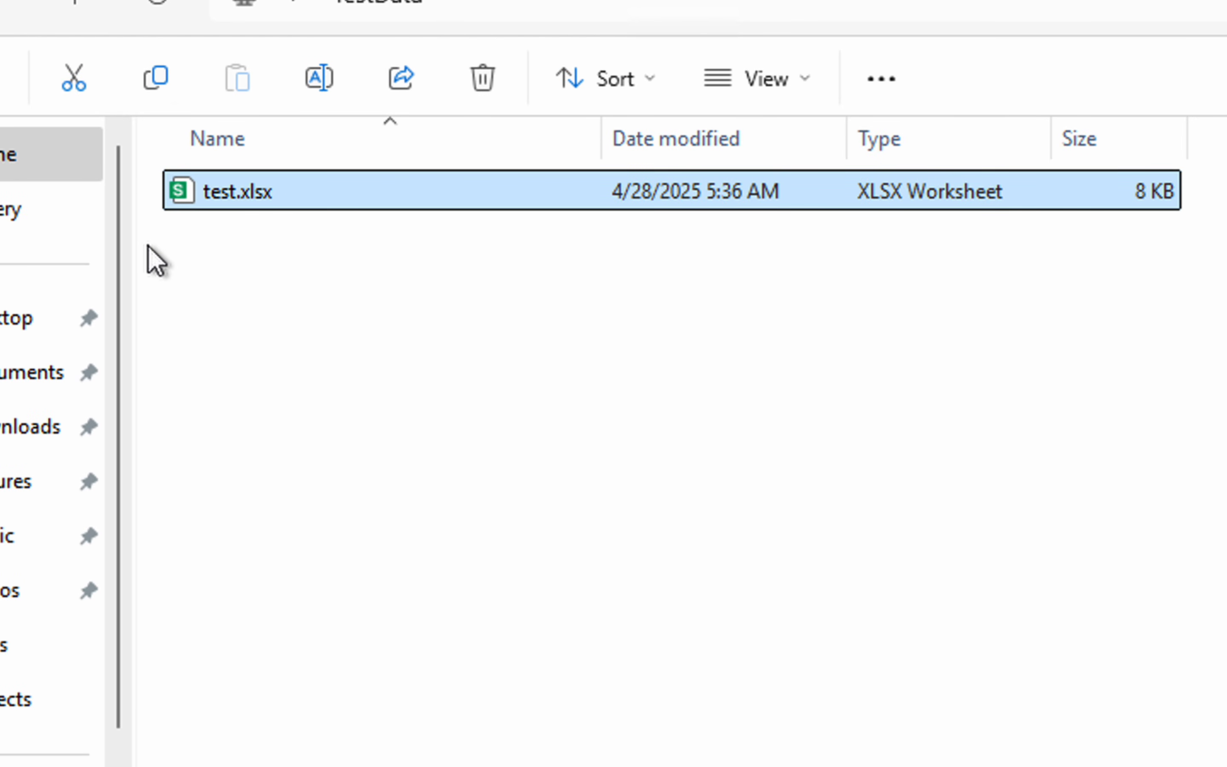
Rename test.xlsx to test_data.xlsx and open the workbook
{"action": "left_click", "coordinate": [242, 202]}
{"action": "left_click", "coordinate": [239, 194]}
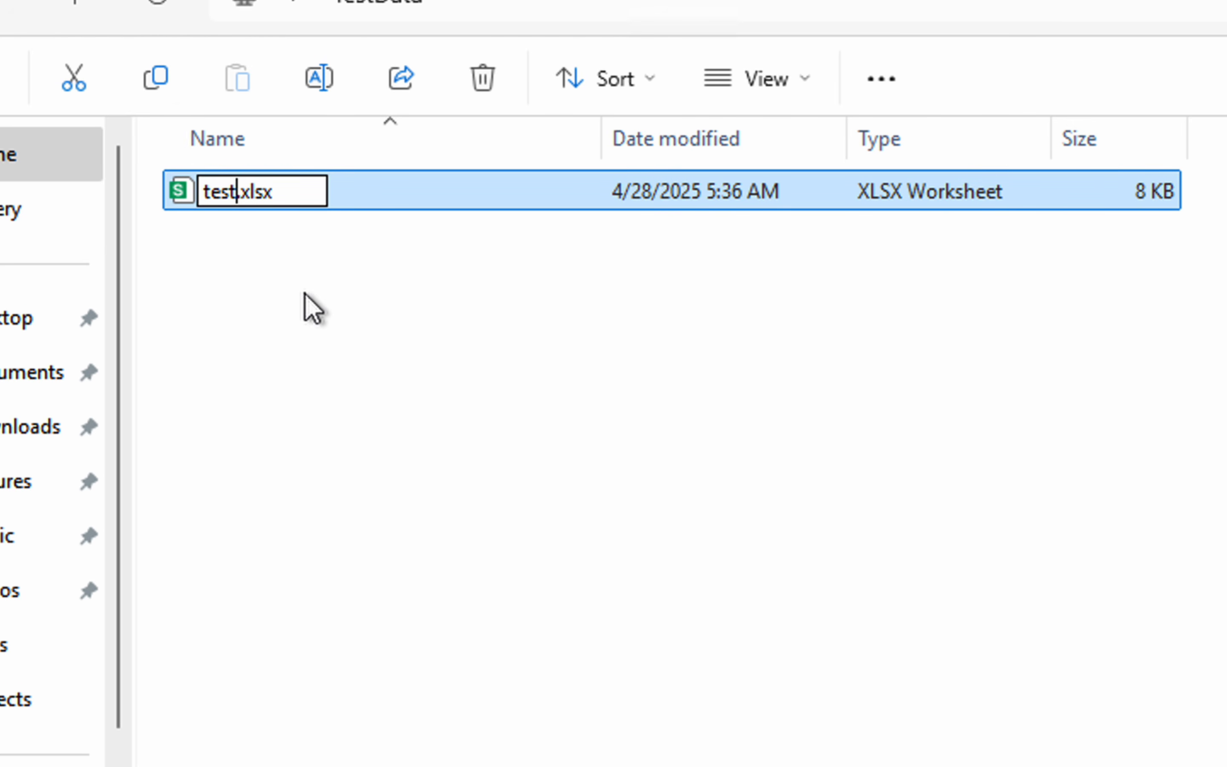
{"action": "type", "text": "_"}
{"action": "type", "text": "data"}
{"action": "key", "text": "BackSpace"}
{"action": "key", "text": "BackSpace"}
{"action": "type", "text": "ata"}
{"action": "key", "text": "Return"}
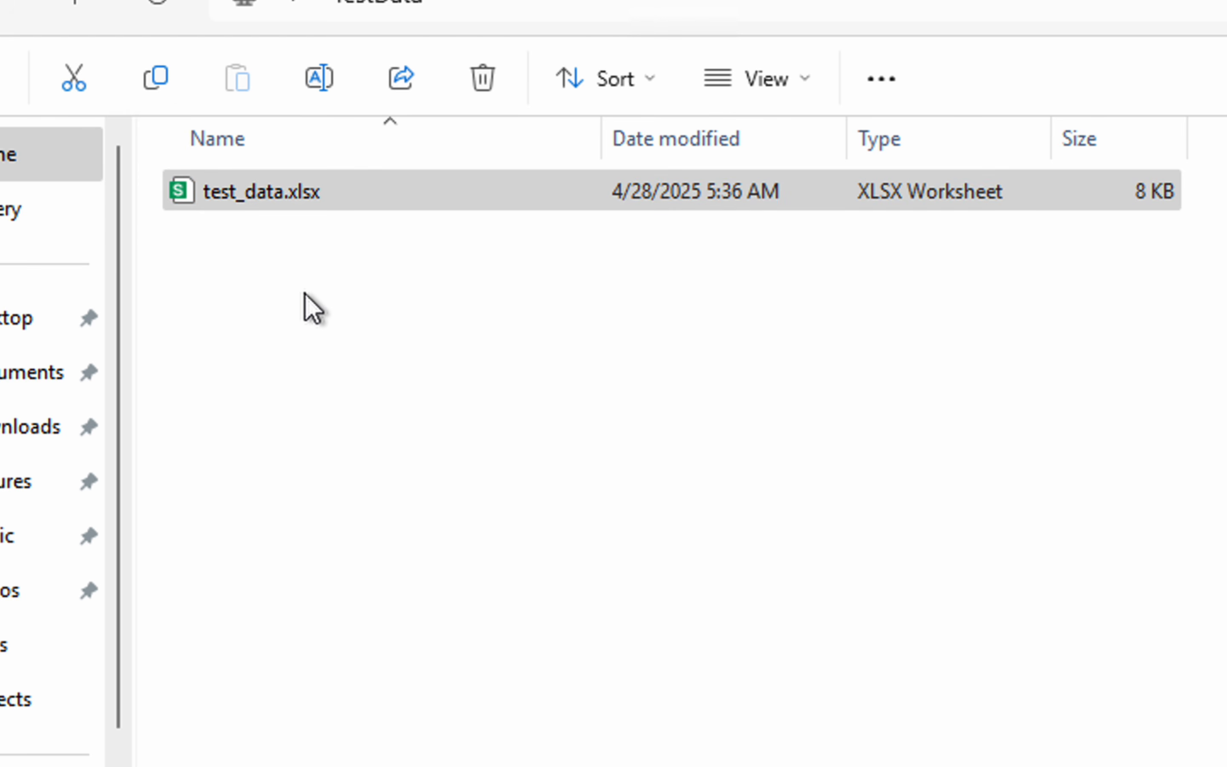
{"action": "left_click", "coordinate": [210, 218]}
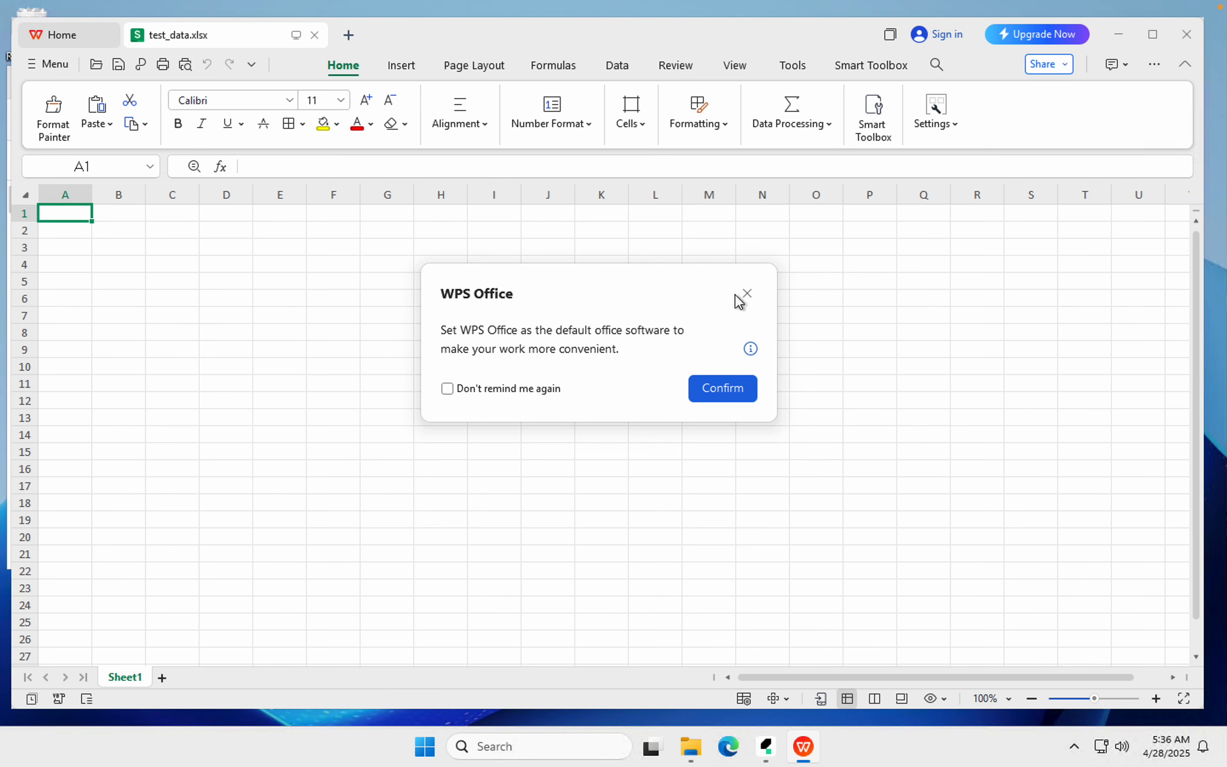
Dismiss the default-software prompt and enlarge the test_data.xlsx sheet view
{"action": "left_click", "coordinate": [748, 295]}
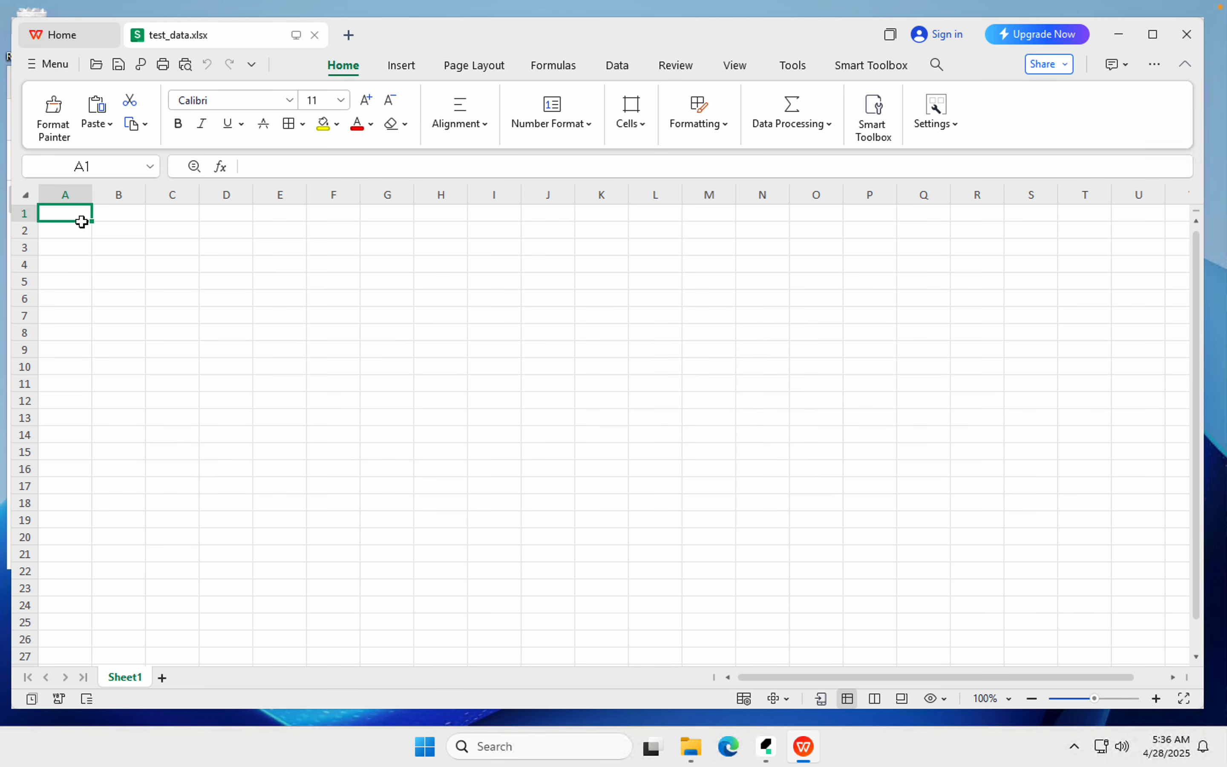
{"action": "left_click", "coordinate": [1153, 703]}
{"action": "left_click", "coordinate": [1152, 703]}
{"action": "left_click", "coordinate": [1152, 703]}
{"action": "left_click", "coordinate": [1152, 702]}
{"action": "left_click", "coordinate": [1153, 702]}
{"action": "left_click", "coordinate": [1152, 702]}
{"action": "left_click", "coordinate": [1153, 702]}
{"action": "left_click", "coordinate": [1153, 702]}
{"action": "left_click", "coordinate": [1153, 703]}
{"action": "left_click", "coordinate": [1152, 702]}
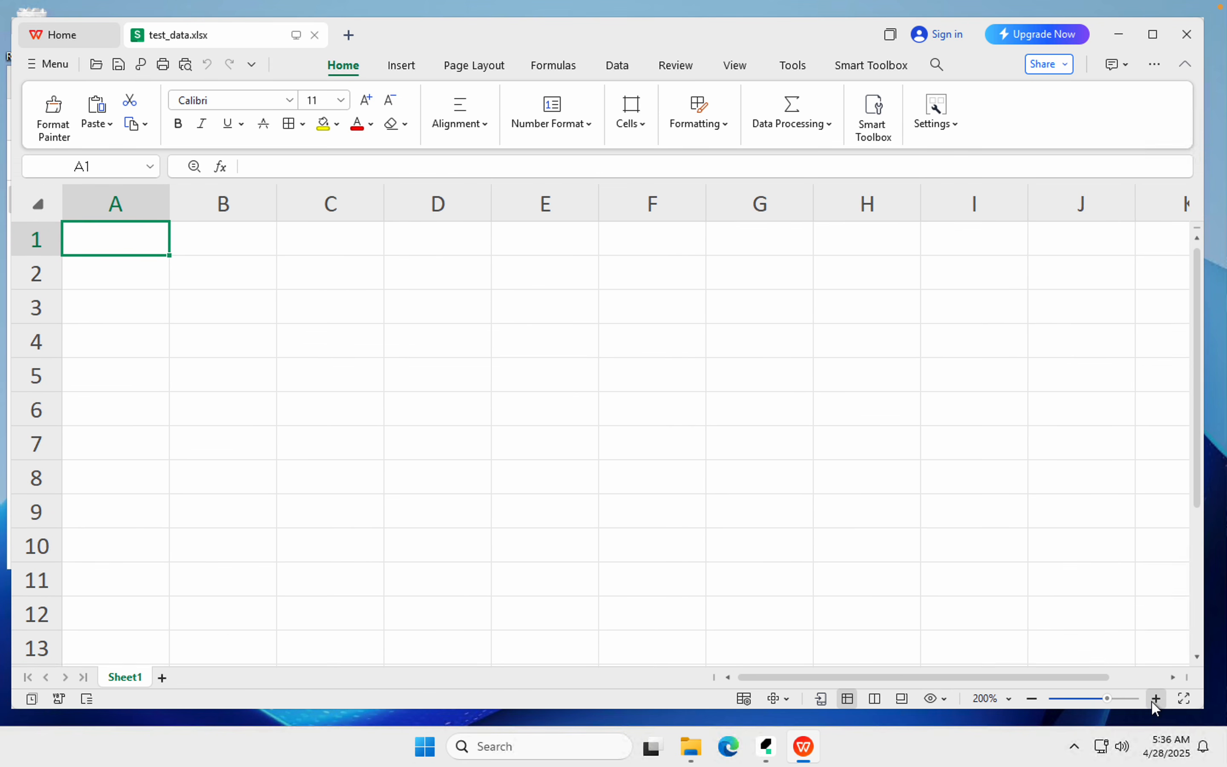
{"action": "left_click", "coordinate": [1152, 702]}
{"action": "left_click", "coordinate": [1152, 702]}
{"action": "left_click_drag", "start_coordinate": [179, 206], "coordinate": [313, 218]}
Enter headers username and password in A1:B1 and Admin in A2
{"action": "left_click", "coordinate": [197, 248]}
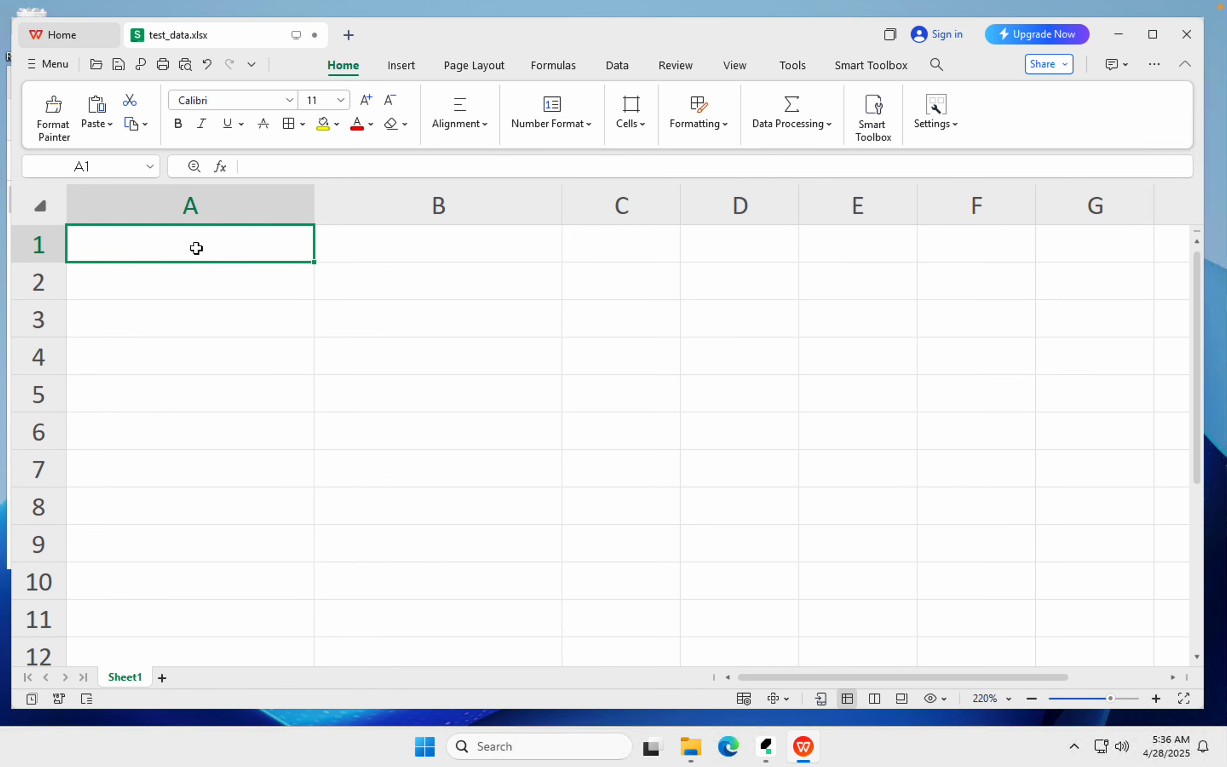
{"action": "type", "text": "username"}
{"action": "key", "text": "Tab"}
{"action": "type", "text": "passwor"}
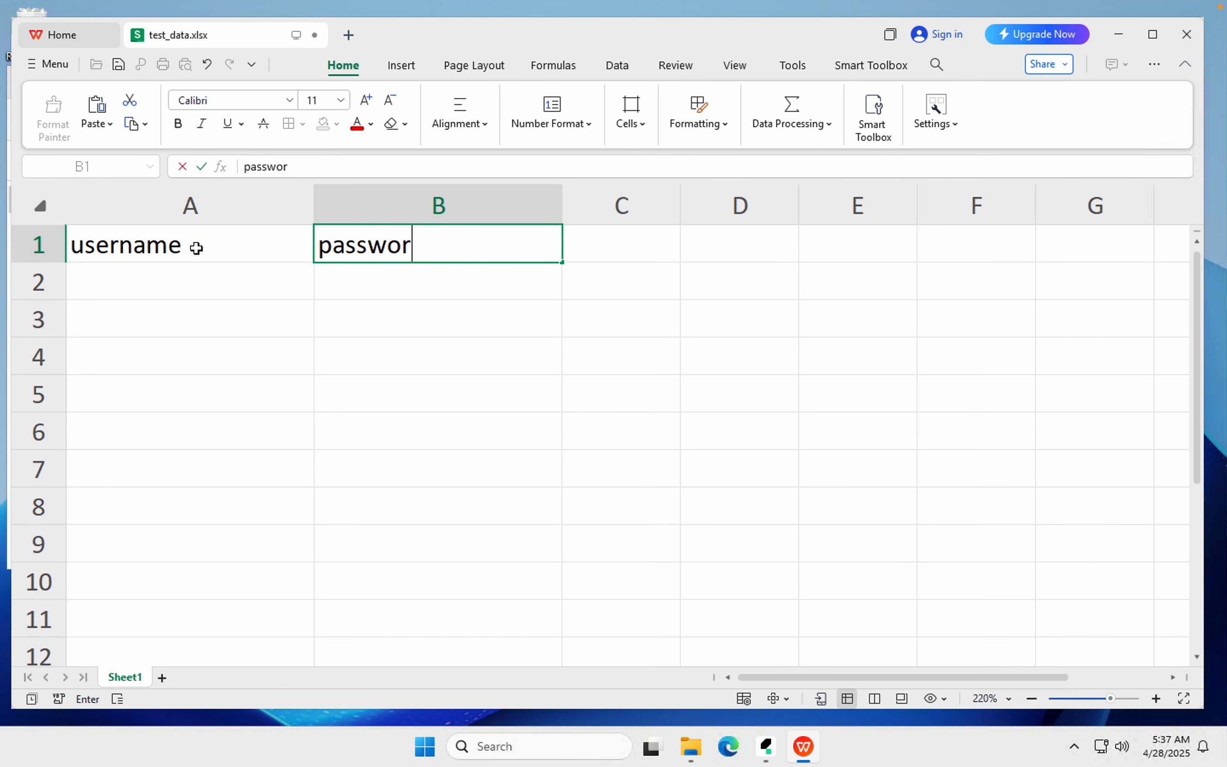
{"action": "type", "text": "d"}
{"action": "key", "text": "Return"}
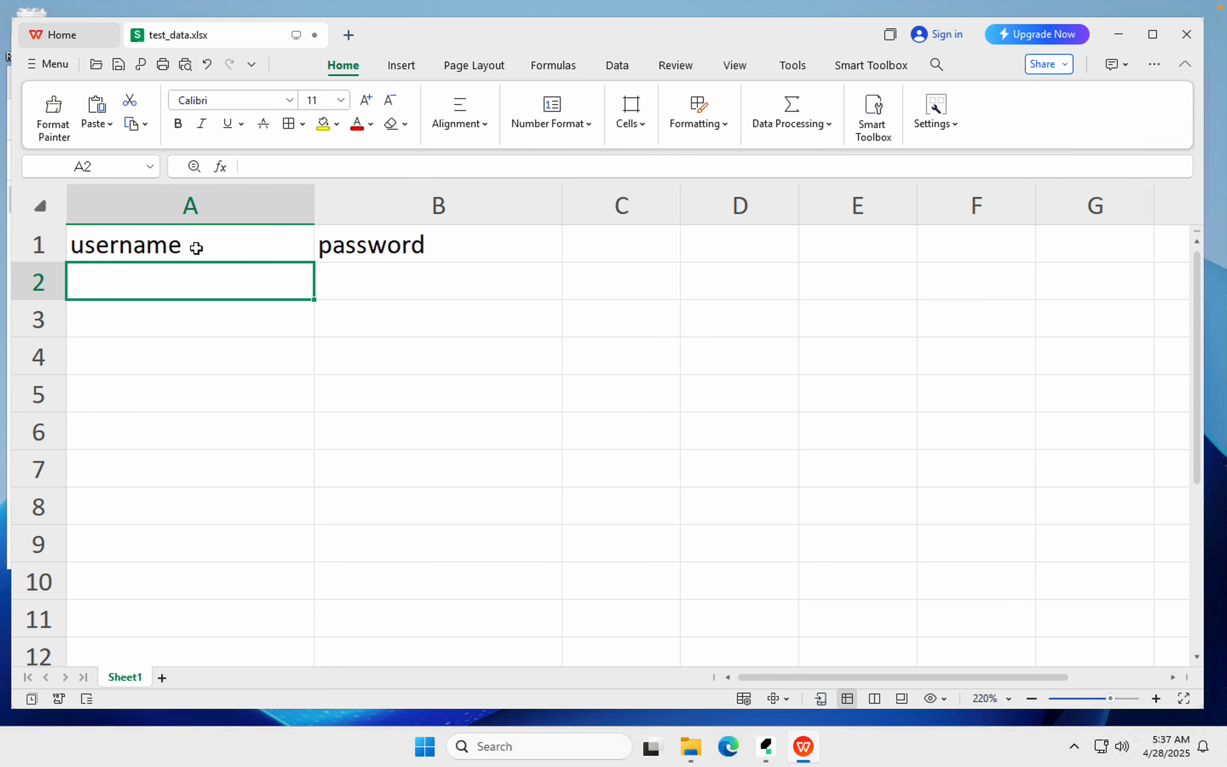
{"action": "type", "text": "Admin"}
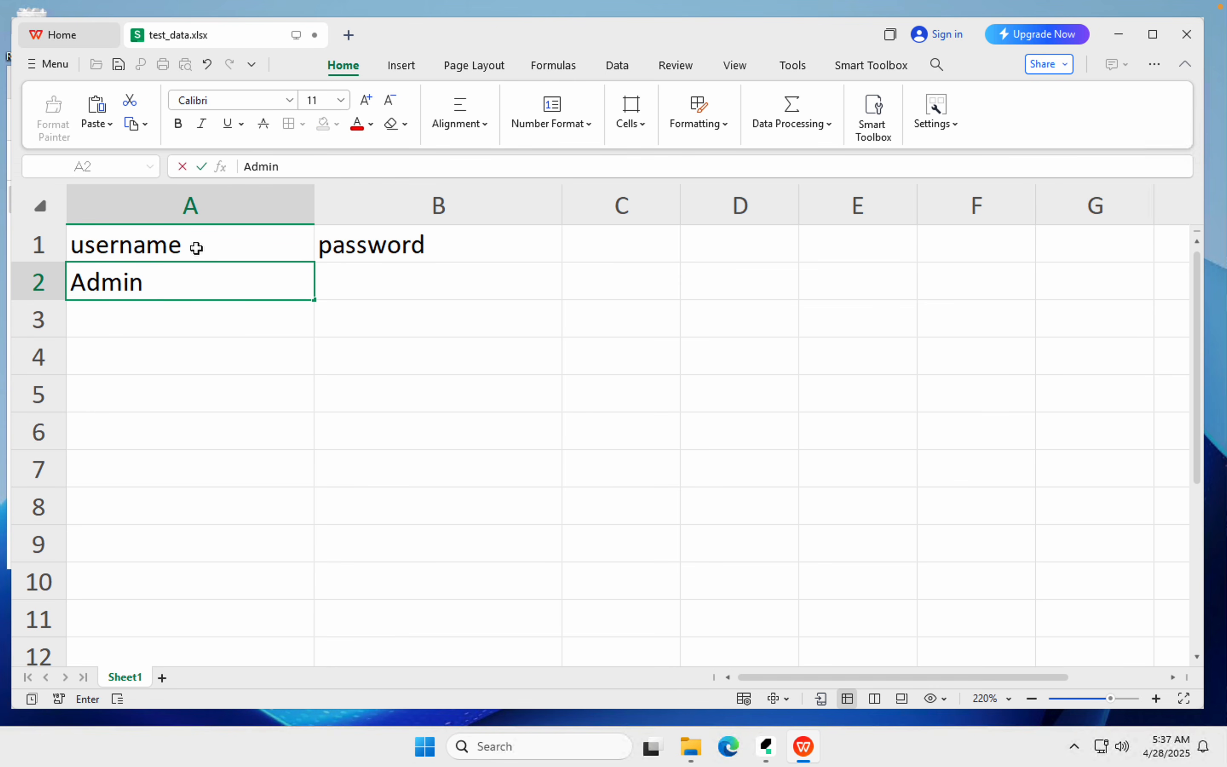
{"action": "key", "text": "Tab"}
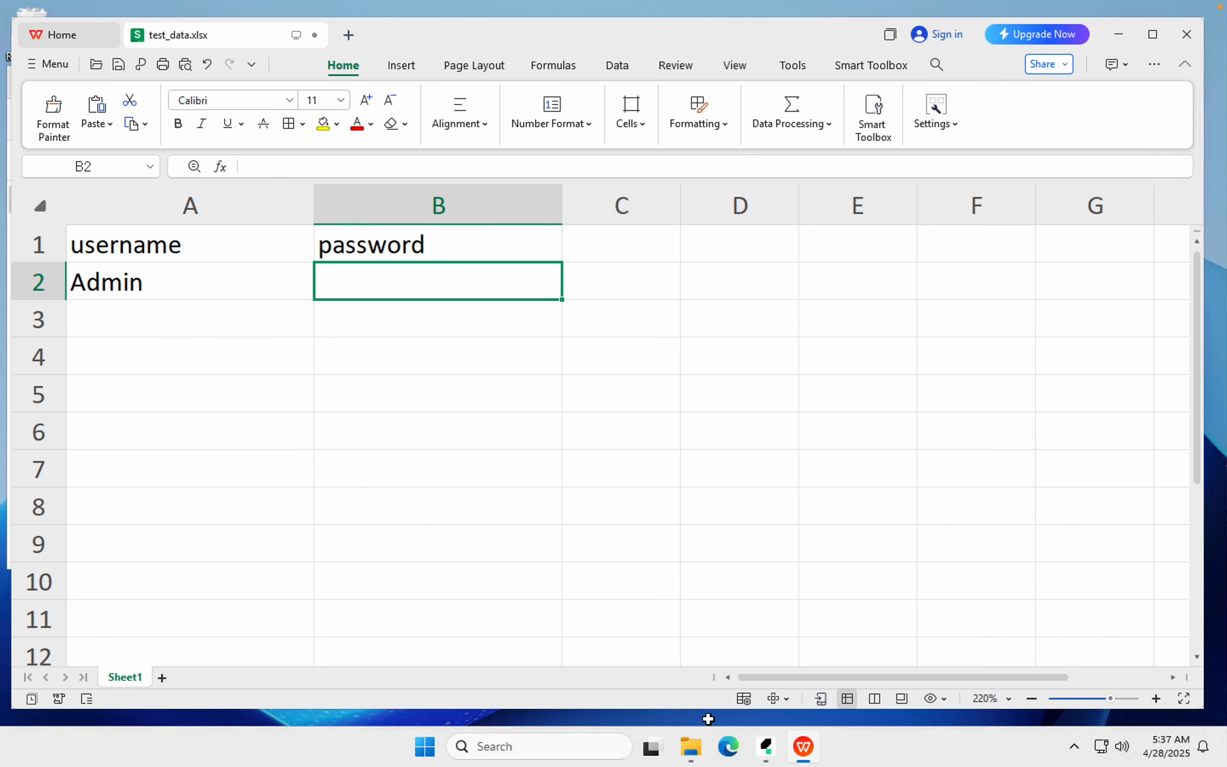
{"action": "mouse_move", "coordinate": [779, 763]}
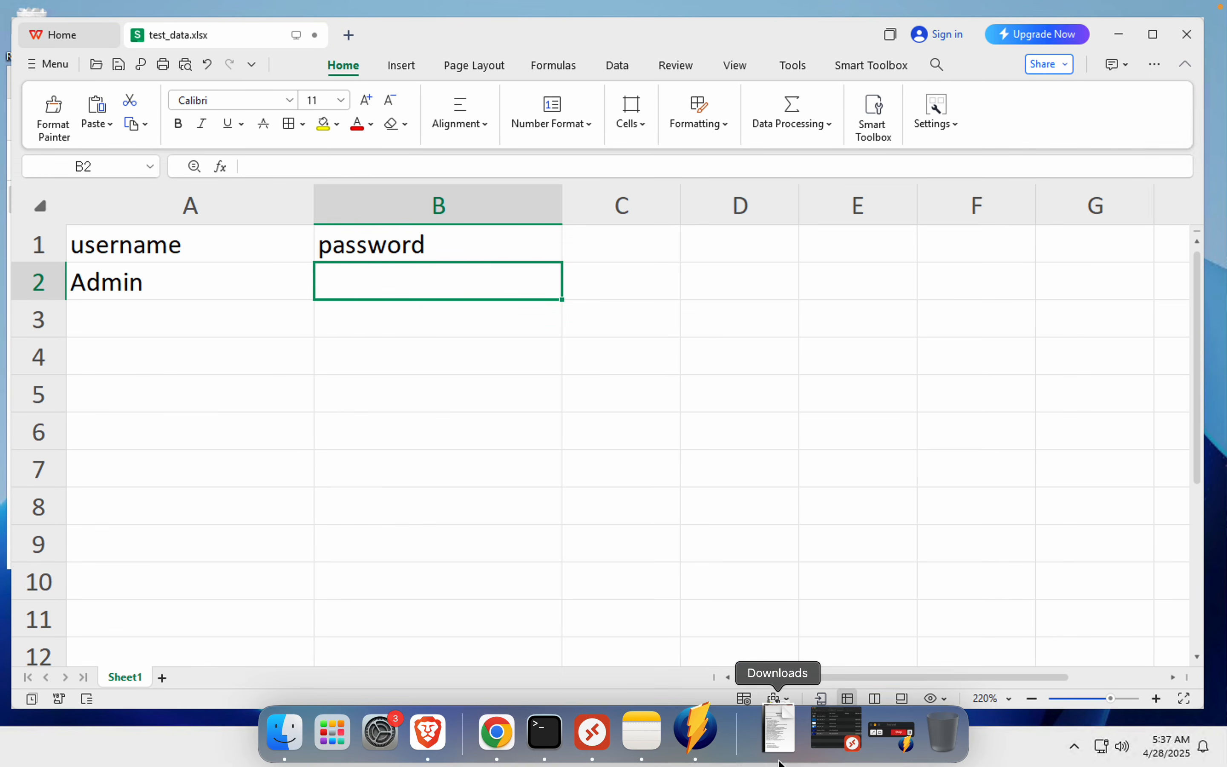
Return to Katalon Studio and show DataDrivenDemo1's manual test steps
{"action": "left_click", "coordinate": [766, 747]}
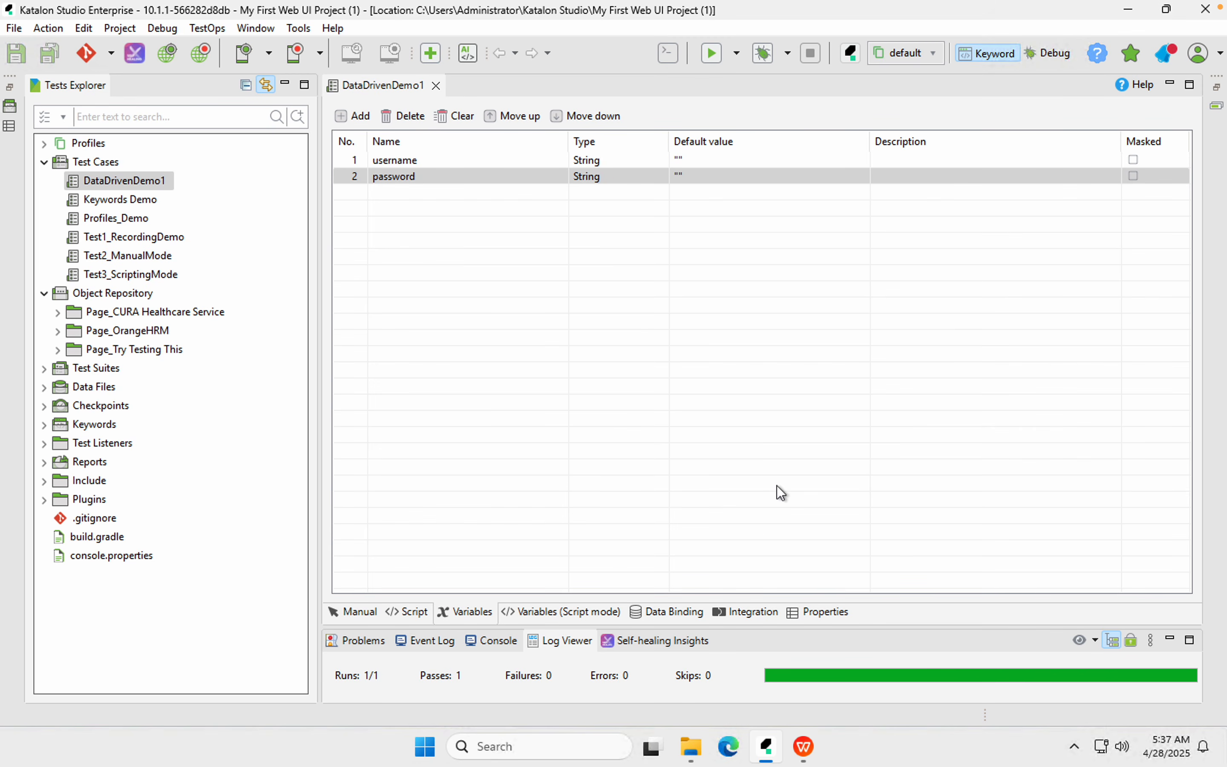
{"action": "left_click", "coordinate": [766, 746]}
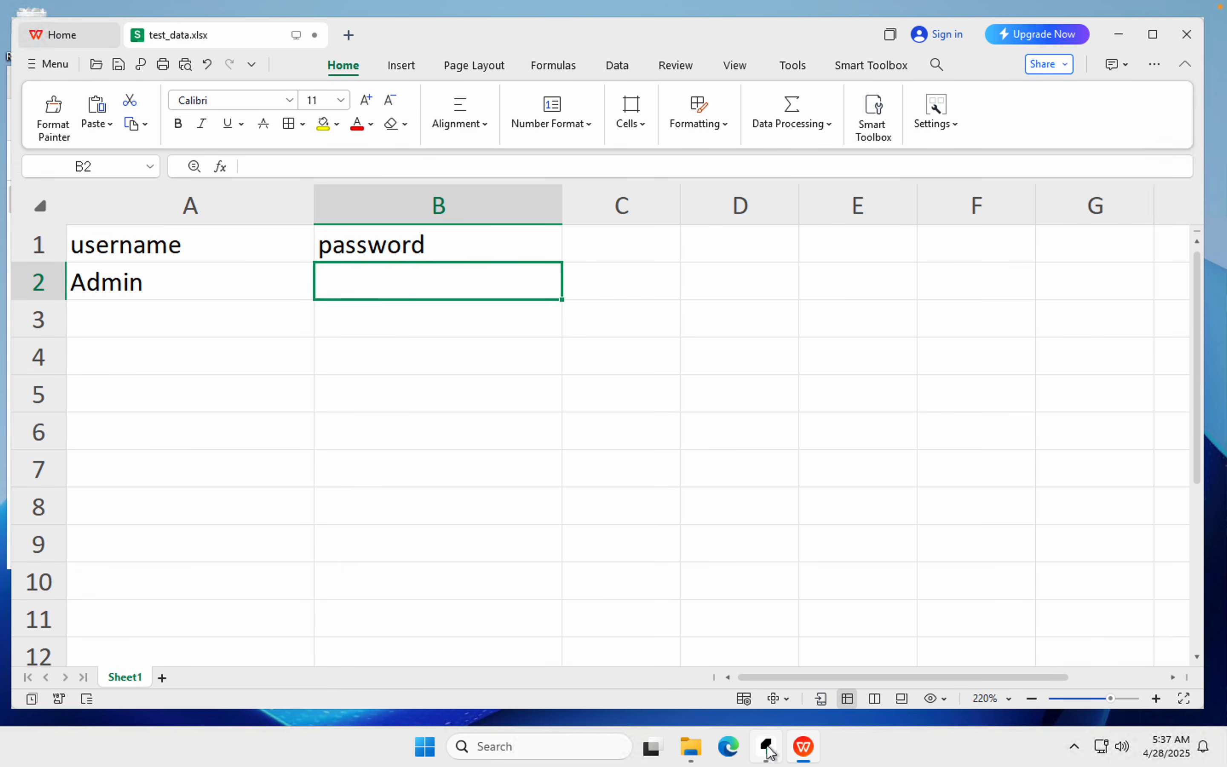
{"action": "left_click", "coordinate": [767, 746]}
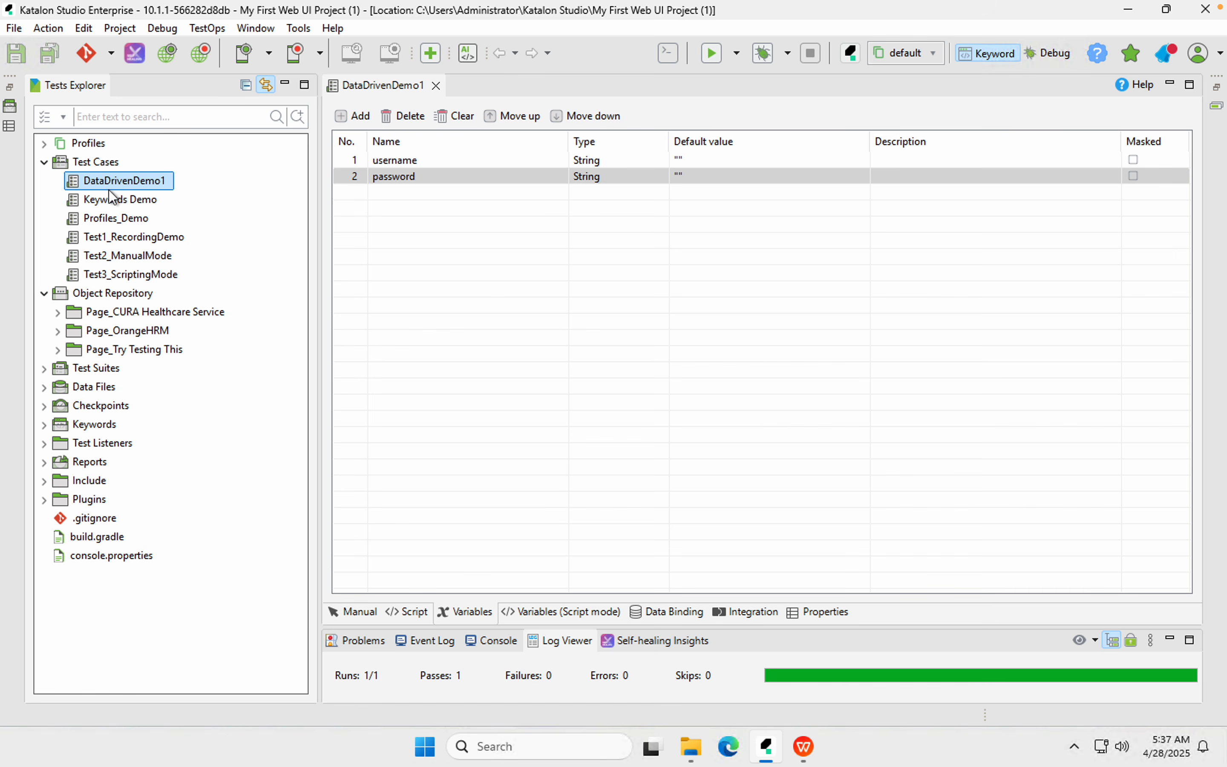
{"action": "left_click", "coordinate": [361, 613]}
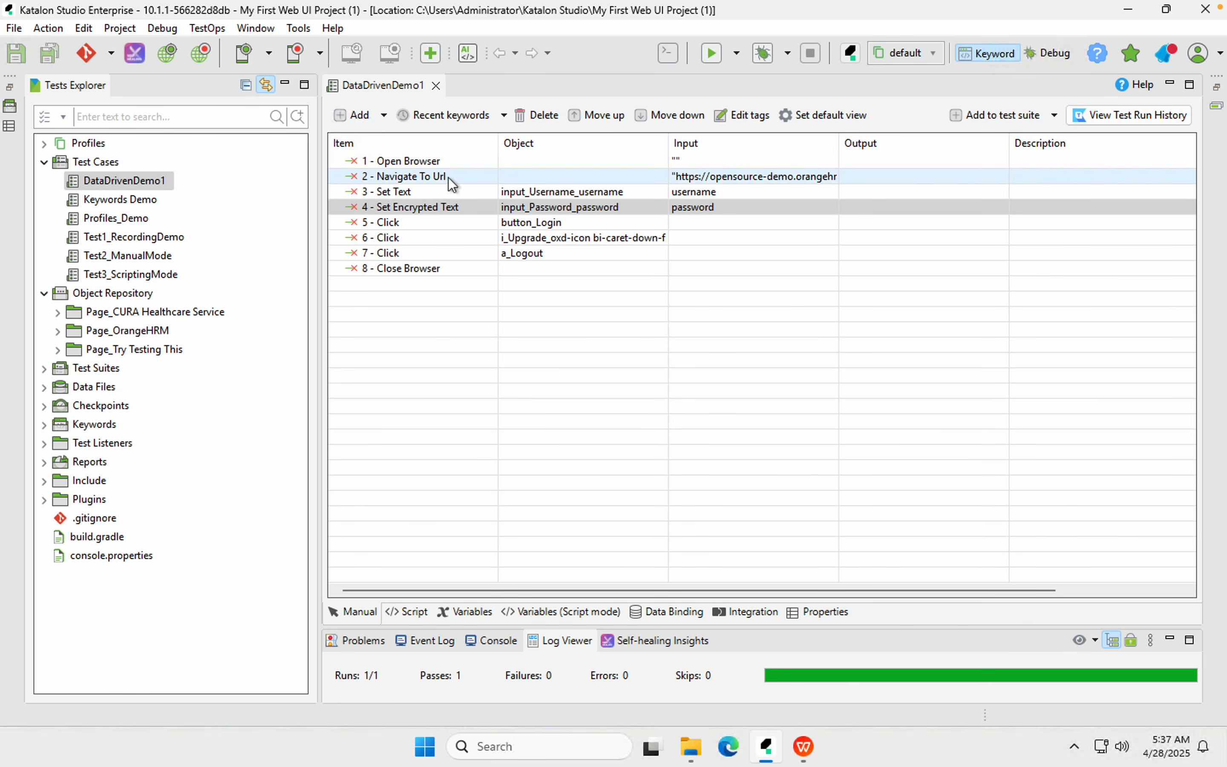
Inspect step 3 Set Text and step 4 Set Encrypted Text and their username and password inputs
{"action": "mouse_move", "coordinate": [405, 206]}
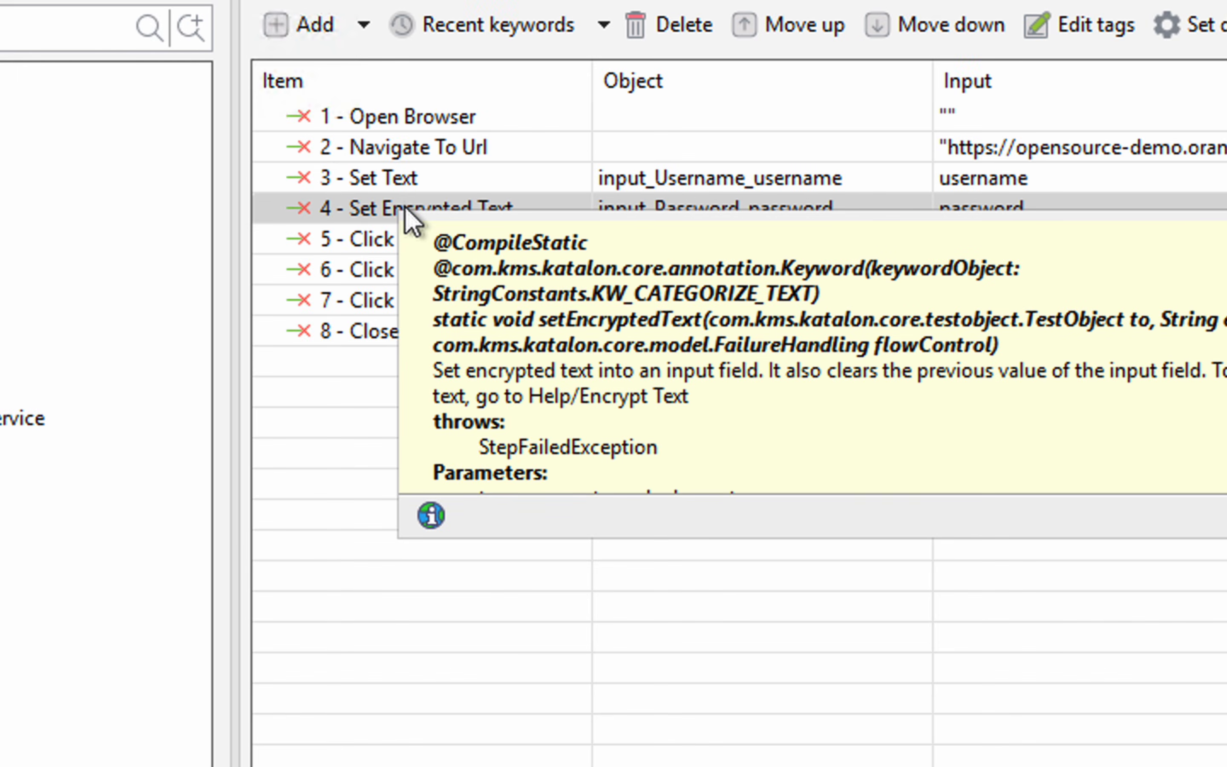
{"action": "left_click", "coordinate": [368, 217]}
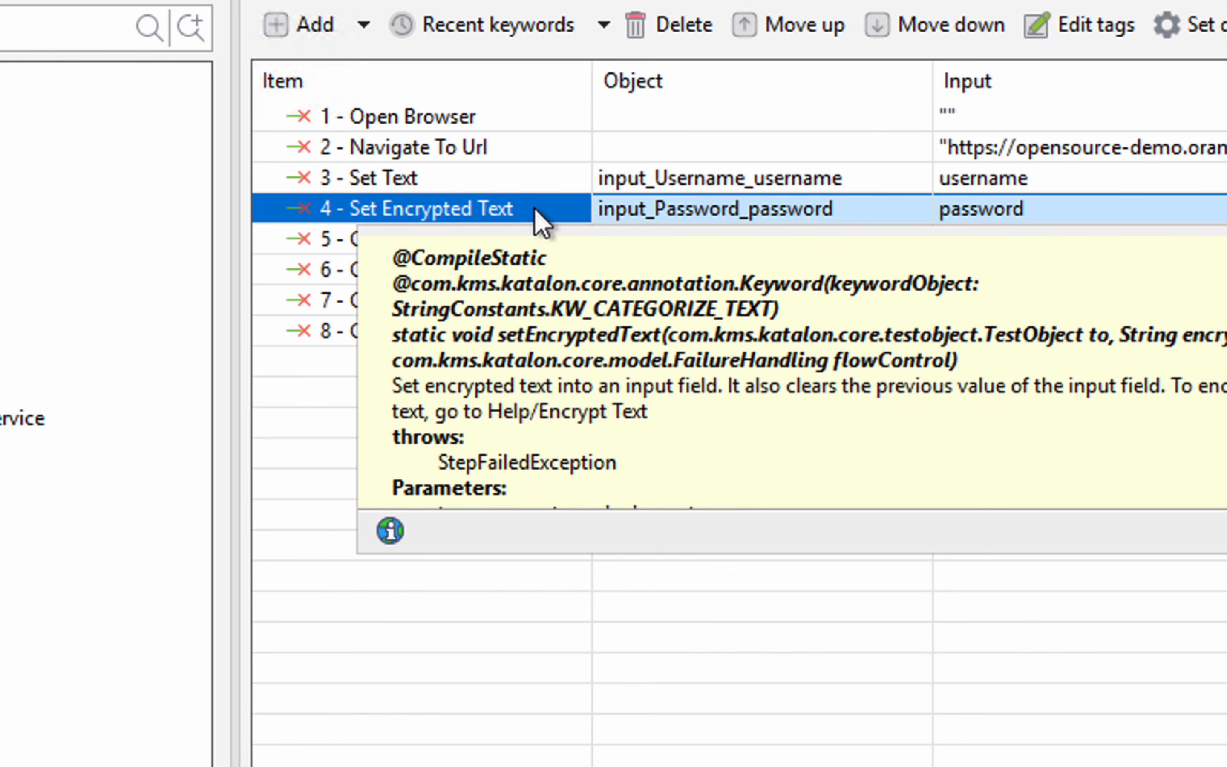
{"action": "left_click", "coordinate": [1015, 221]}
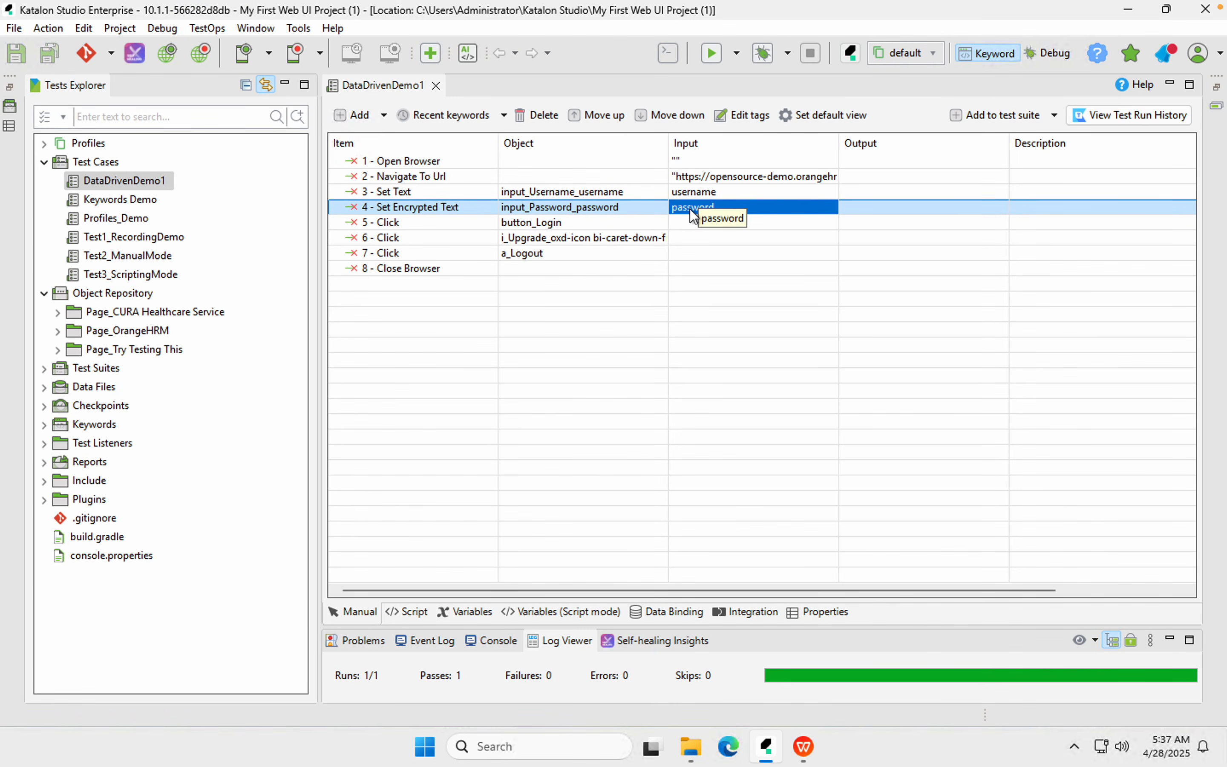
{"action": "left_click", "coordinate": [410, 207]}
{"action": "mouse_move", "coordinate": [408, 206]}
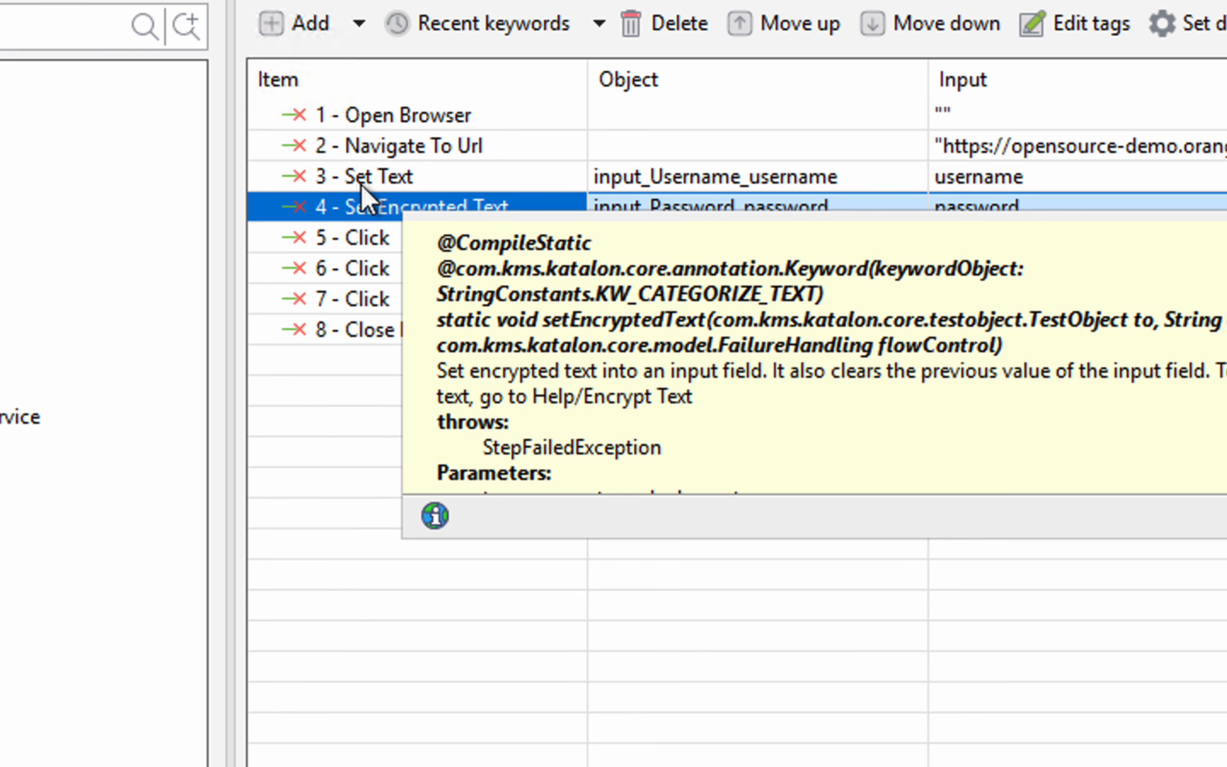
{"action": "left_click", "coordinate": [361, 184]}
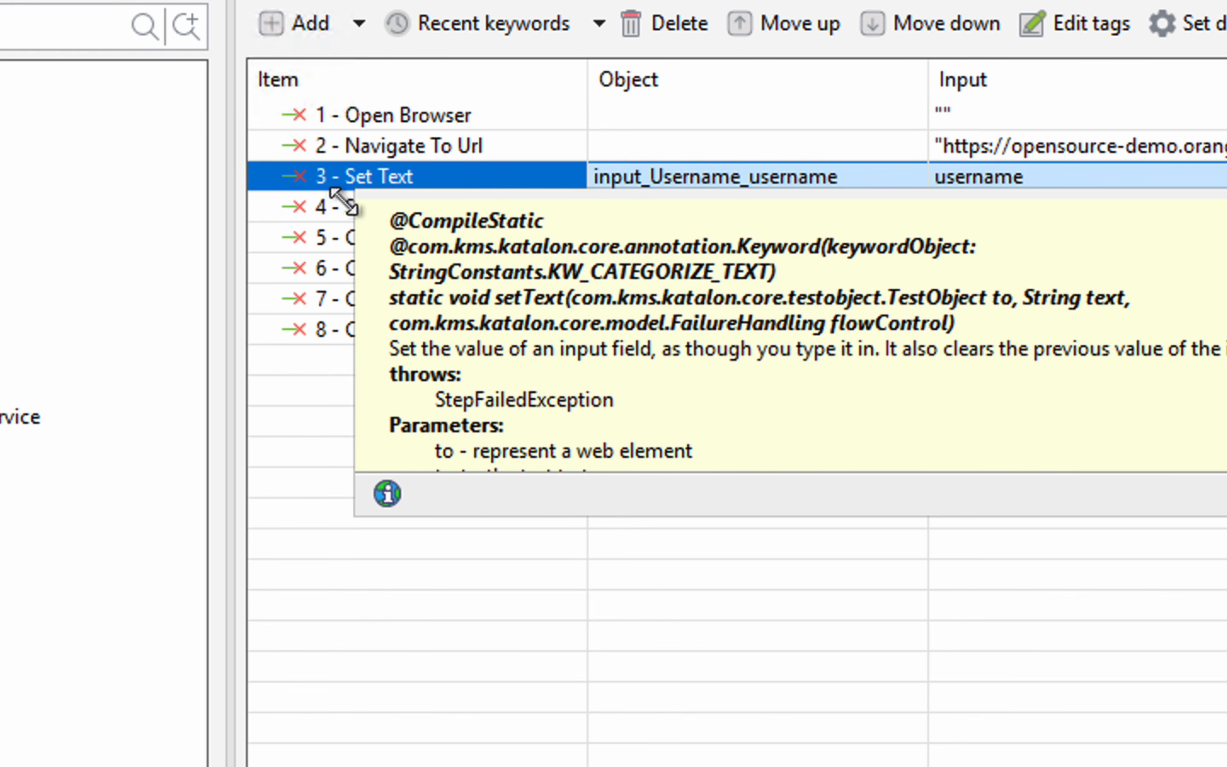
{"action": "mouse_move", "coordinate": [335, 204]}
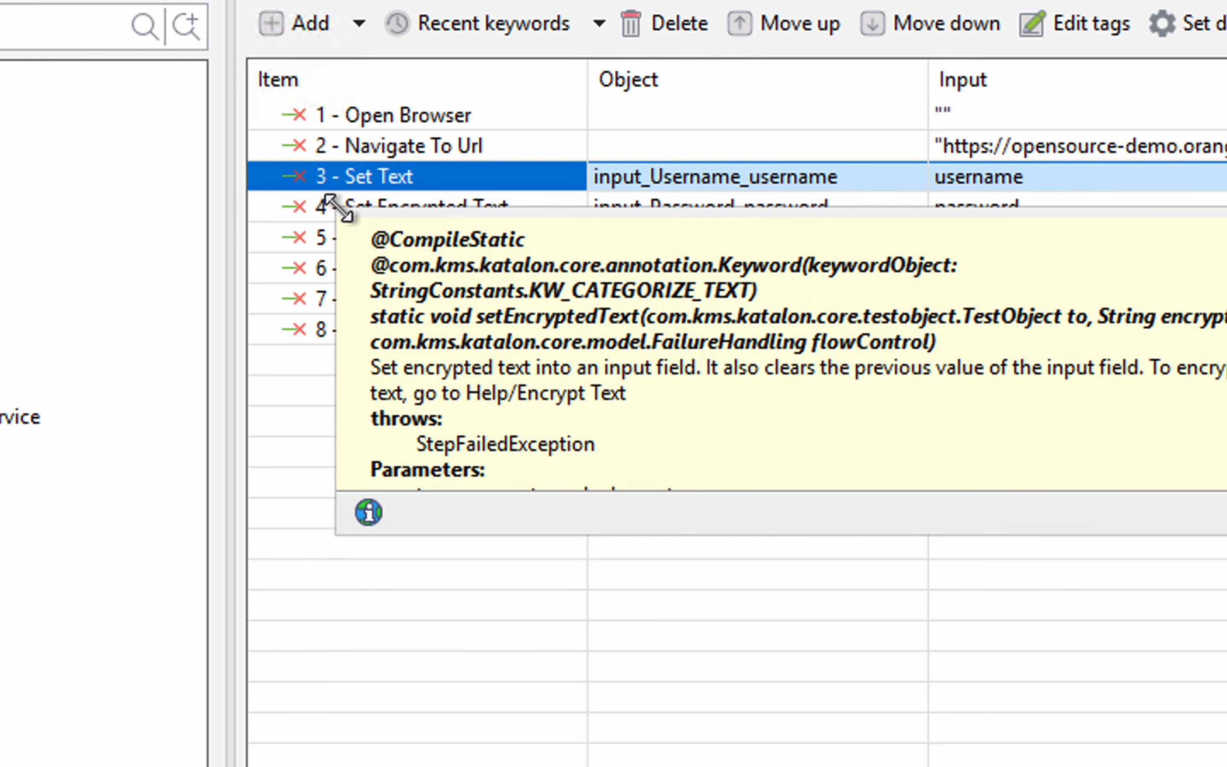
{"action": "left_click", "coordinate": [300, 213]}
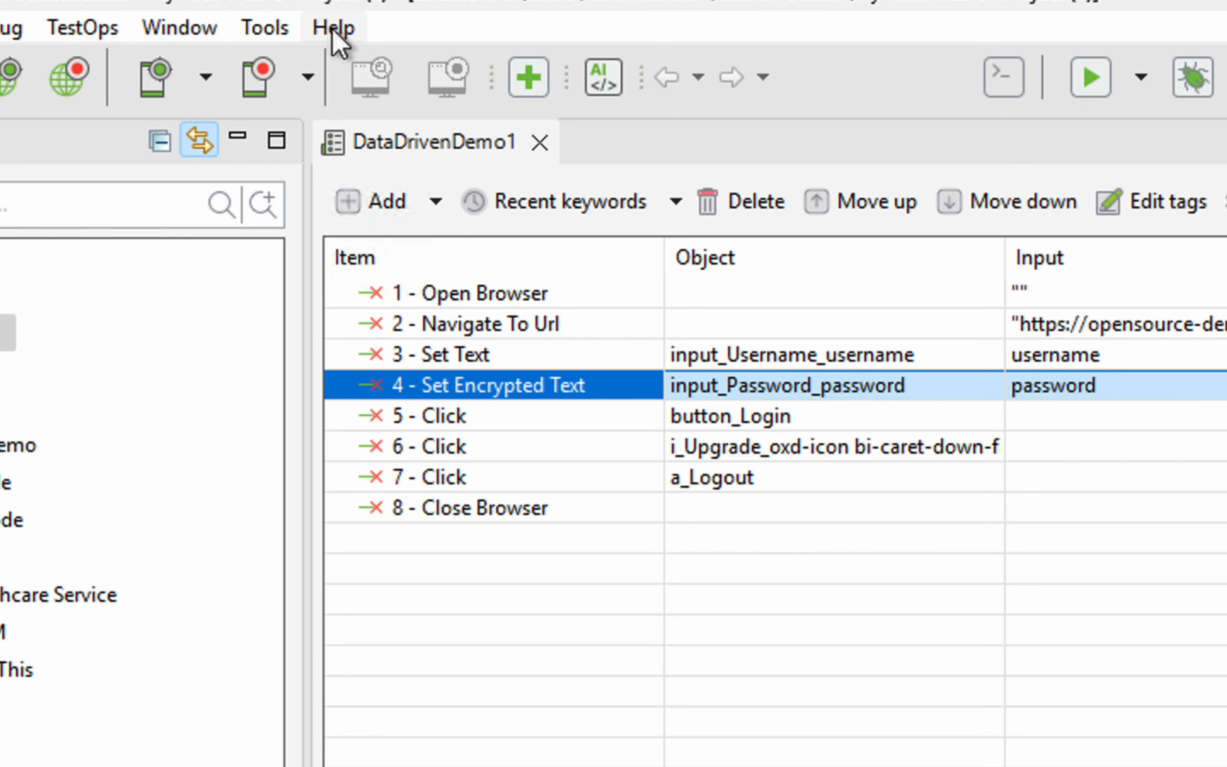
Encrypt the raw login password with Help > Encrypt Text and copy the encrypted value
{"action": "left_click", "coordinate": [332, 29]}
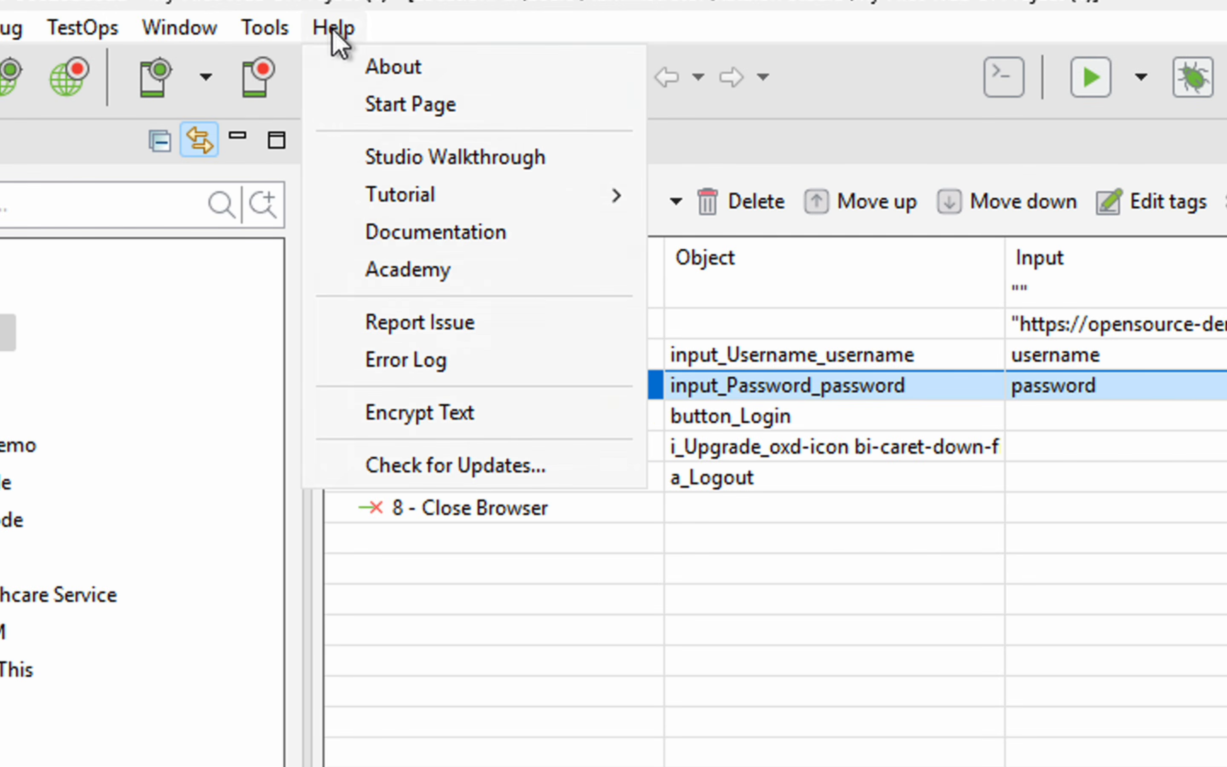
{"action": "left_click", "coordinate": [398, 412]}
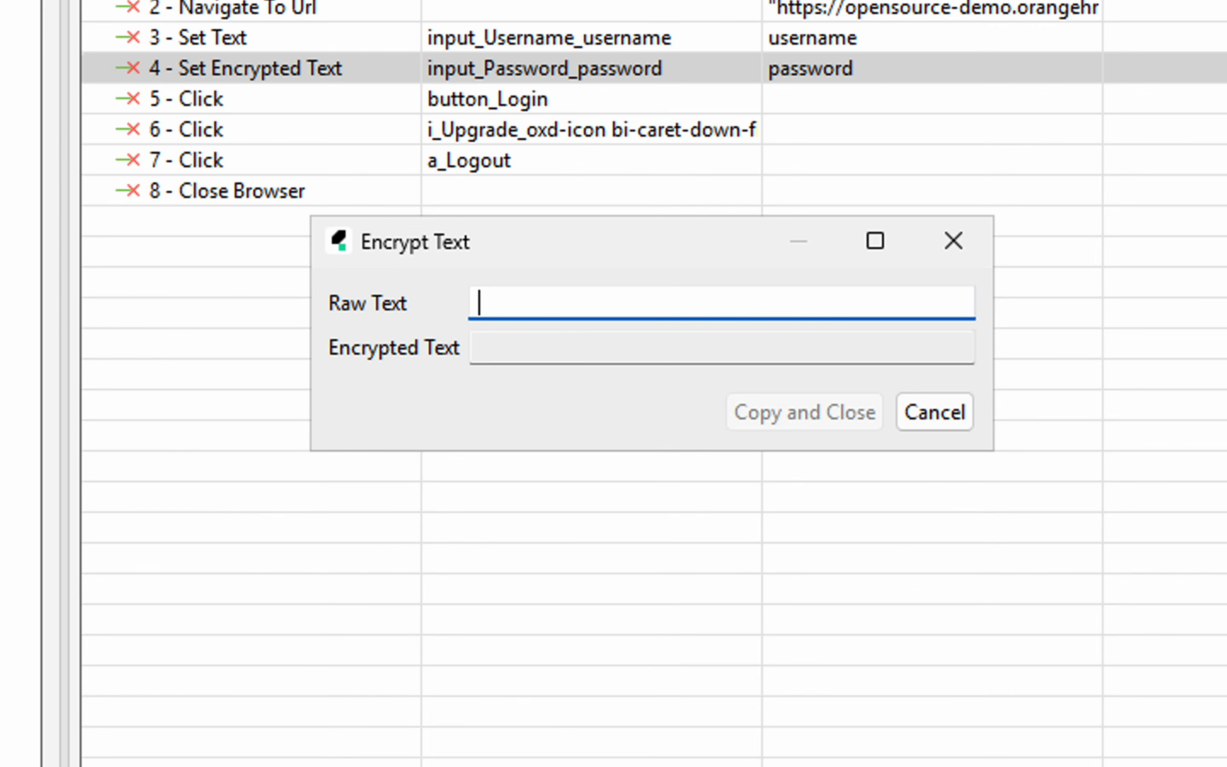
{"action": "type", "text": "admin123"}
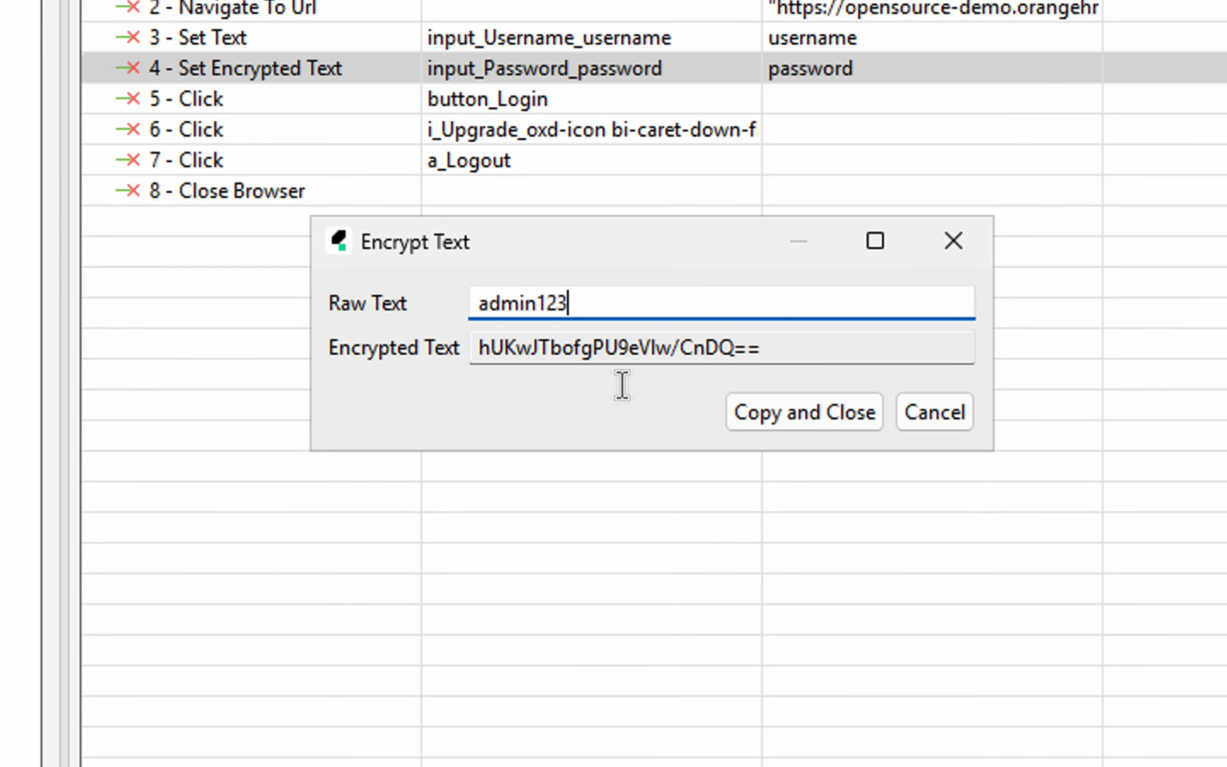
{"action": "left_click", "coordinate": [829, 426]}
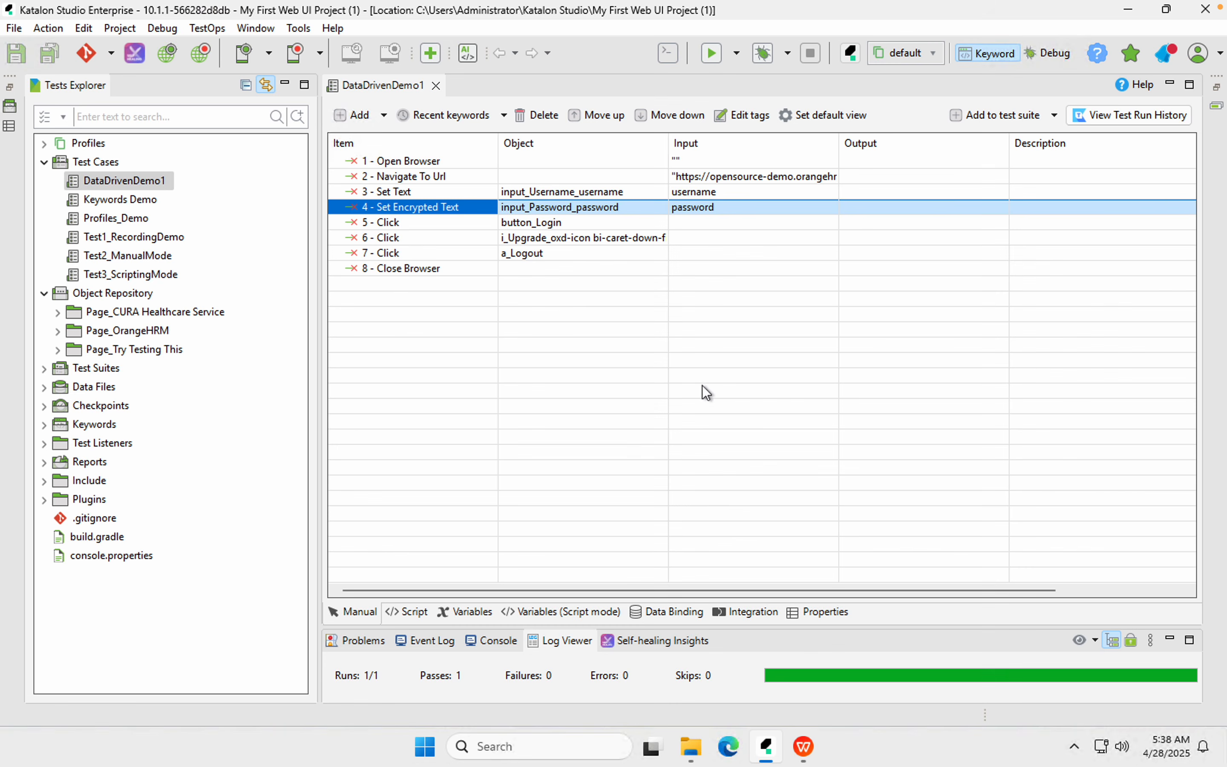
Paste the encrypted password into B2 of test_data.xlsx and widen column B to fit
{"action": "left_click", "coordinate": [804, 746]}
{"action": "double_click", "coordinate": [405, 285]}
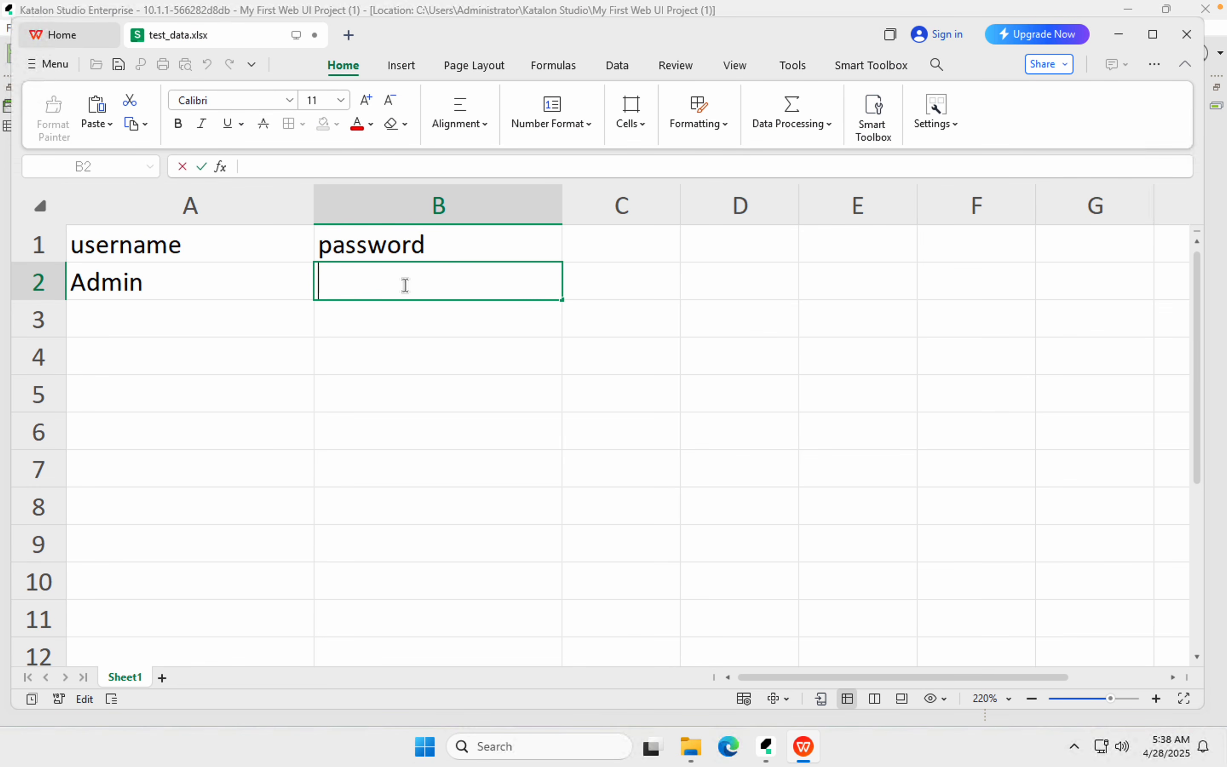
{"action": "key", "text": "ctrl+v"}
{"action": "key", "text": "Return"}
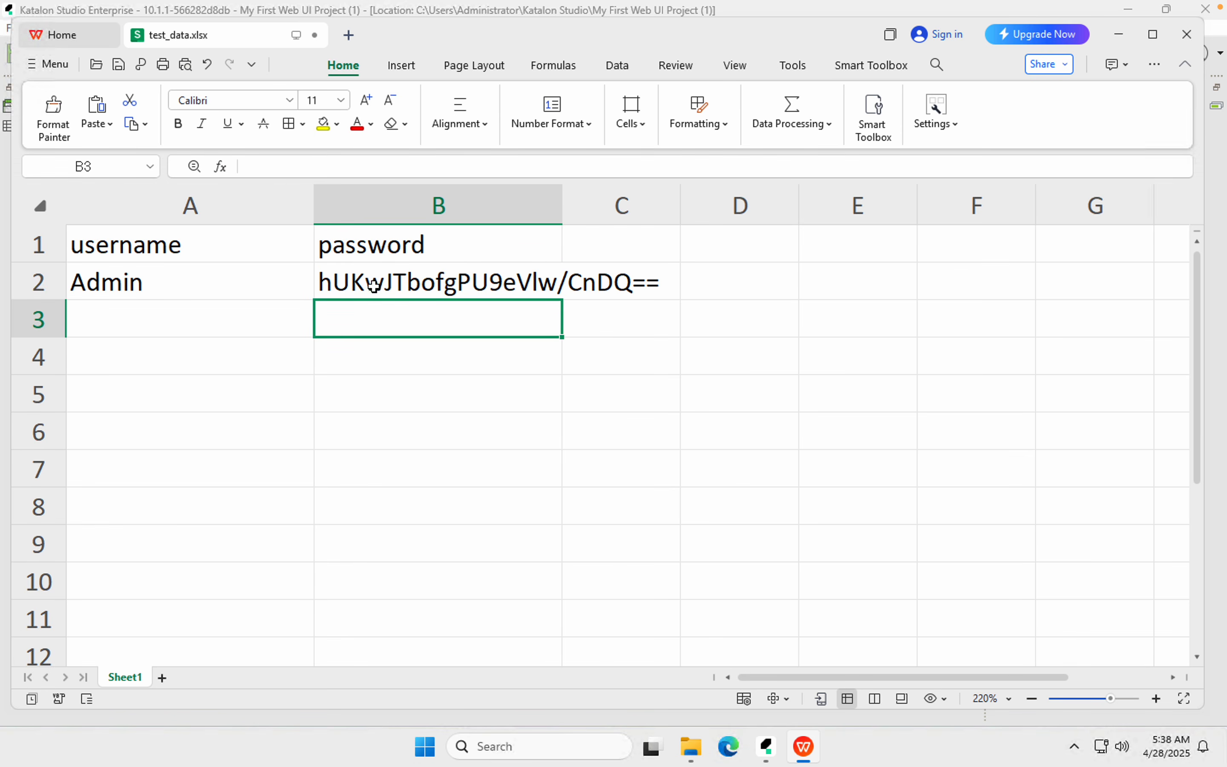
{"action": "double_click", "coordinate": [563, 203]}
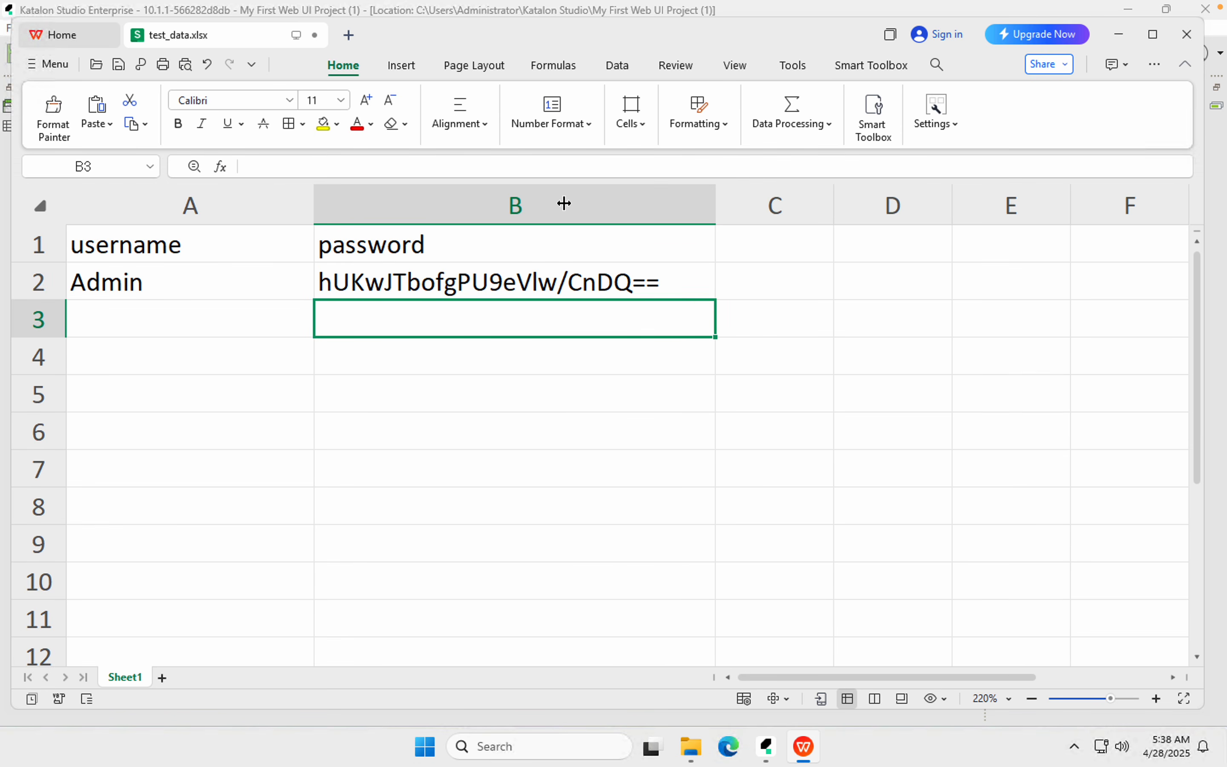
Bold the header row and enter Admin123 as the second username in A3
{"action": "left_click", "coordinate": [160, 321]}
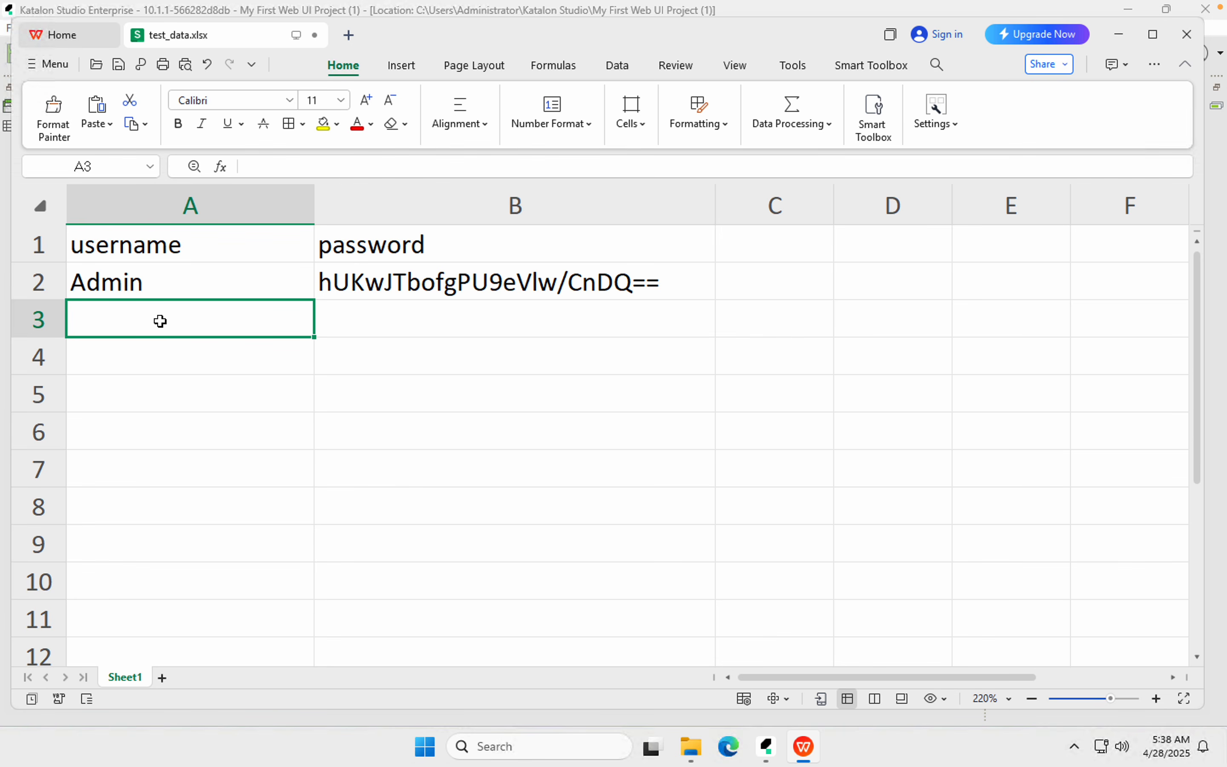
{"action": "left_click_drag", "start_coordinate": [154, 248], "coordinate": [399, 252]}
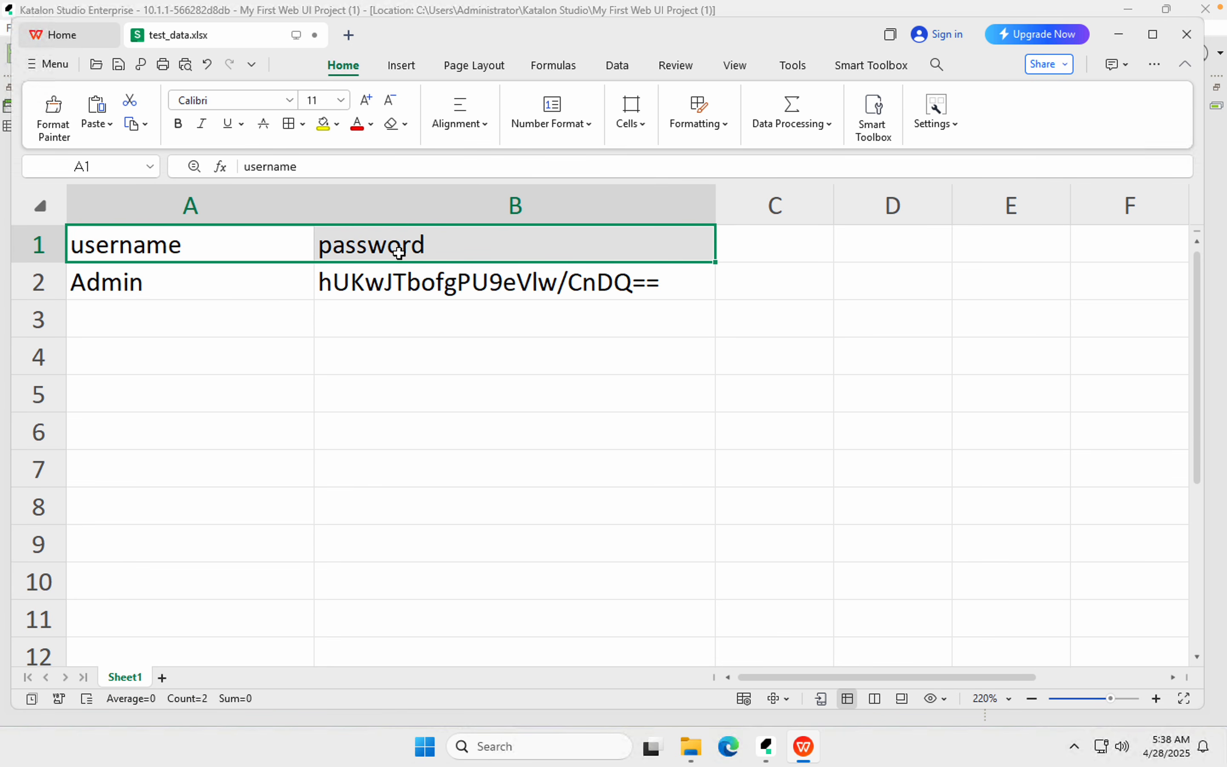
{"action": "key", "text": "ctrl+b"}
{"action": "left_click", "coordinate": [237, 323]}
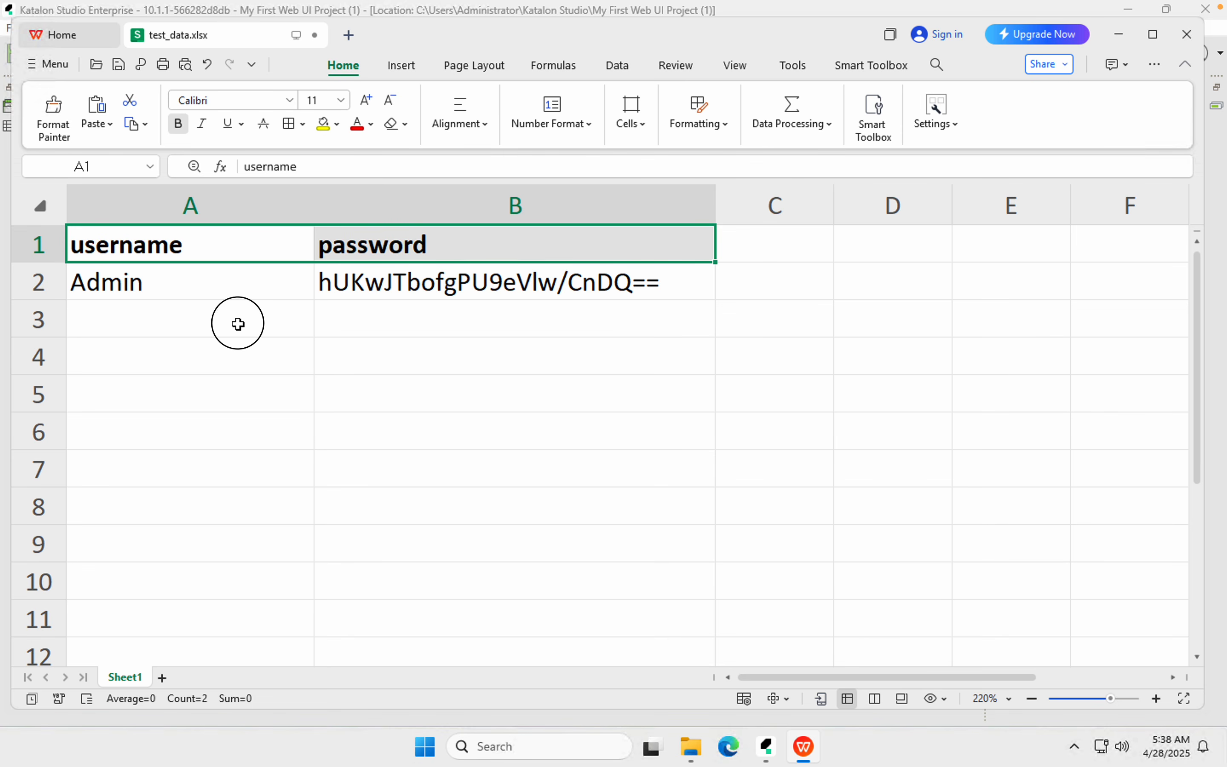
{"action": "type", "text": "Admin1"}
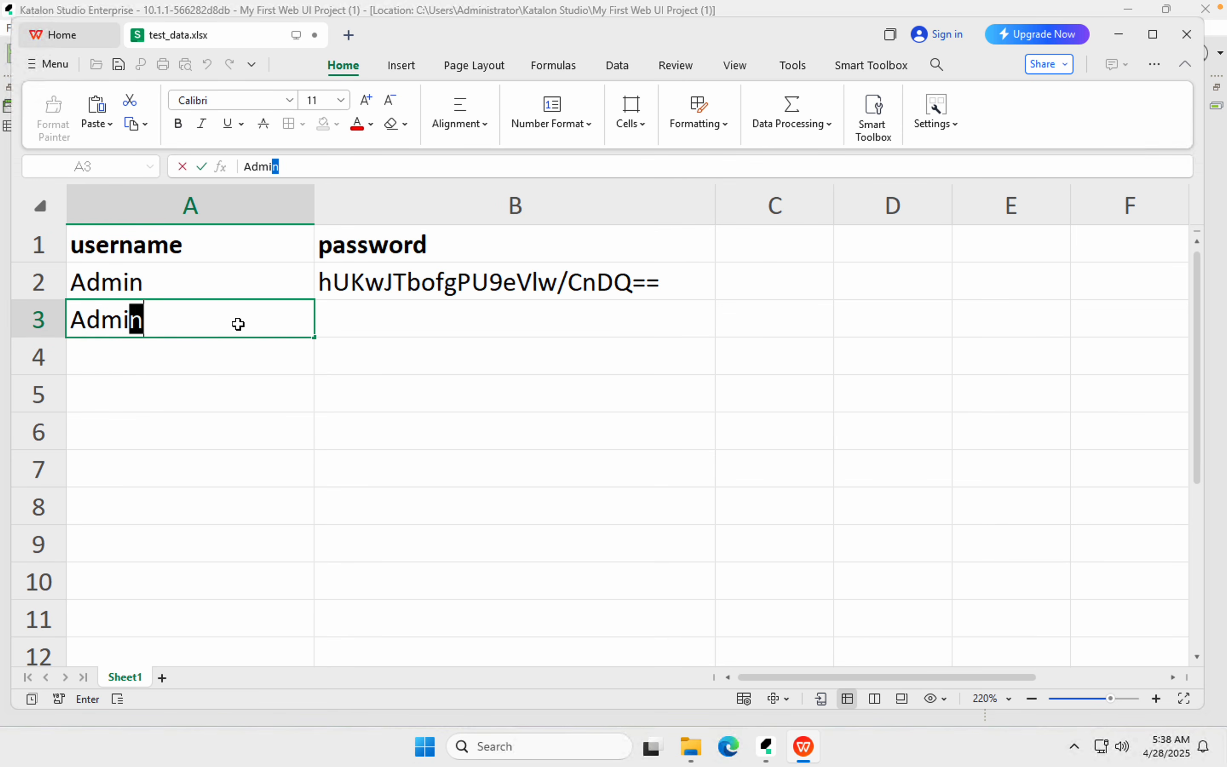
{"action": "type", "text": "23"}
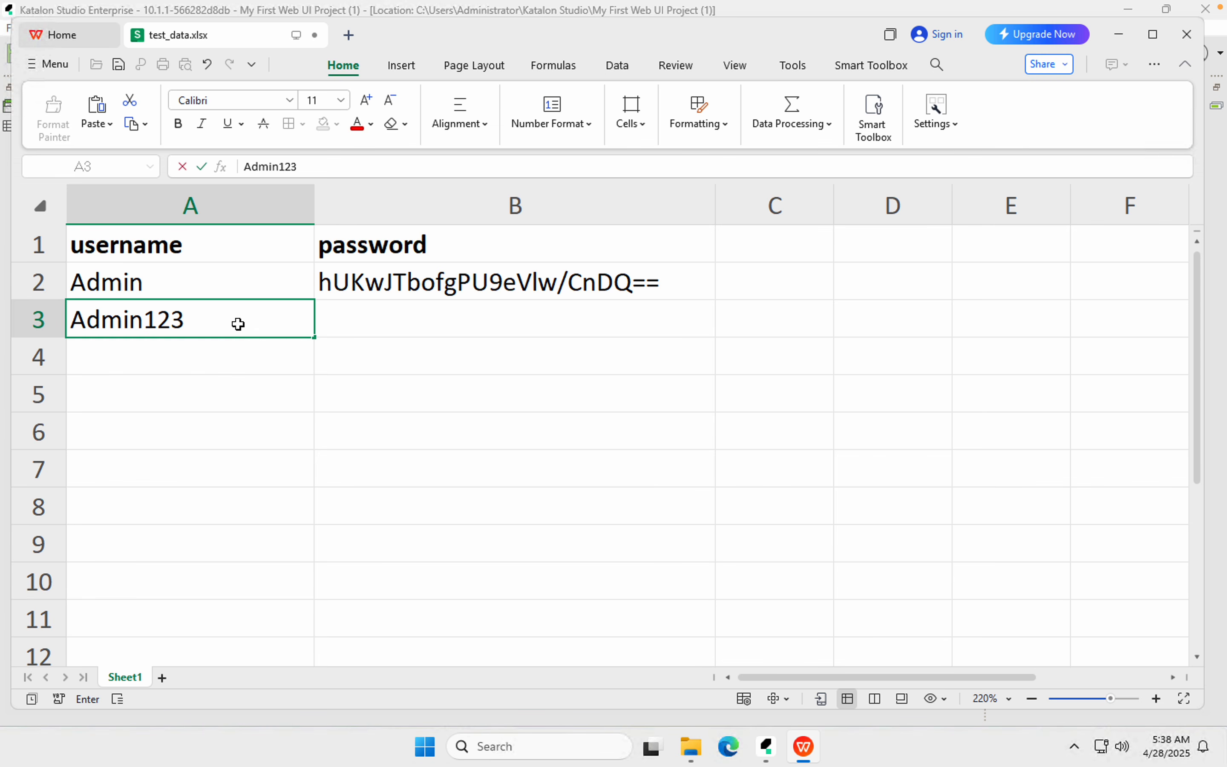
{"action": "key", "text": "Return"}
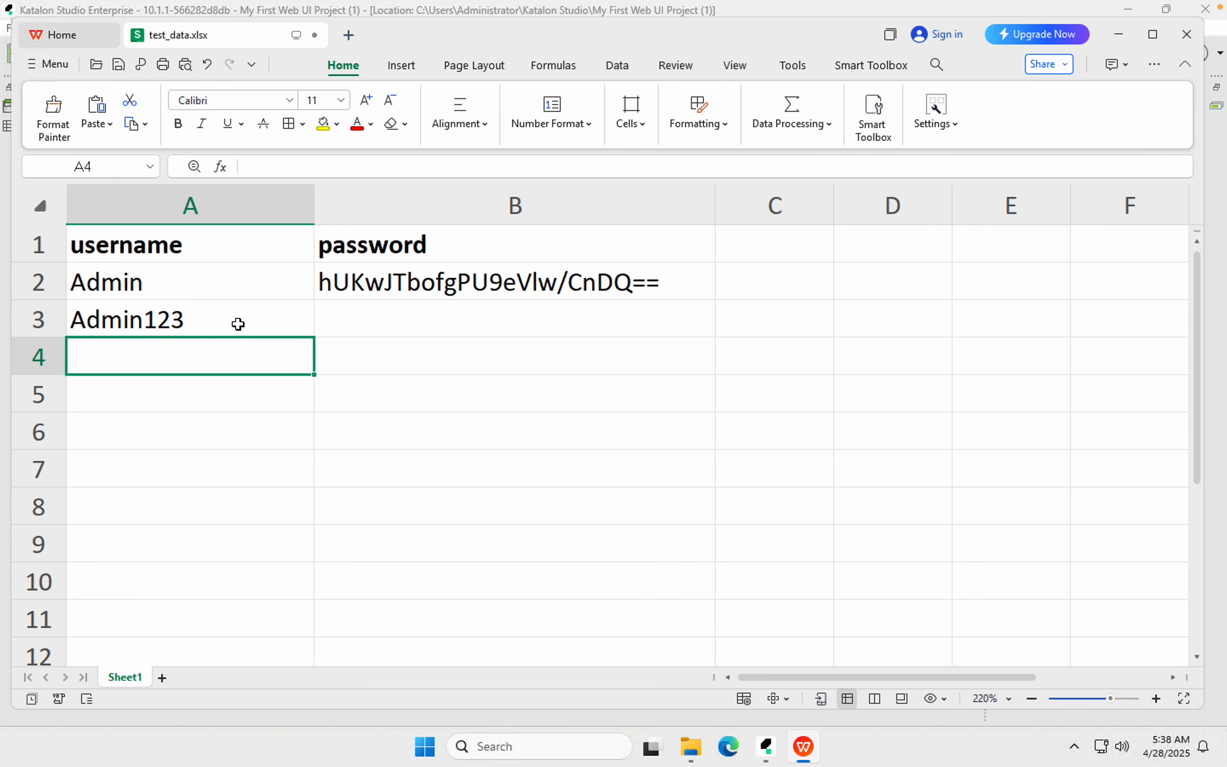
{"action": "left_click", "coordinate": [238, 324]}
Paste the encrypted password into cells B3 and B4
{"action": "key", "text": "Right"}
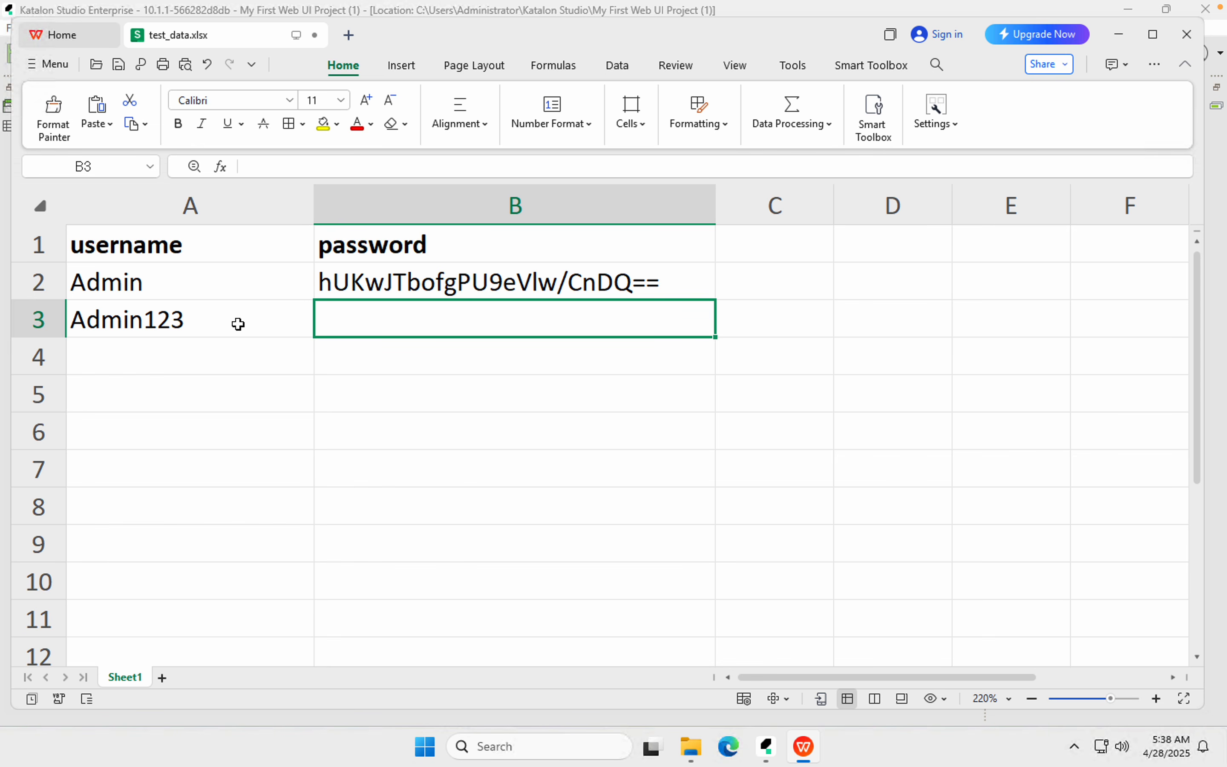
{"action": "double_click", "coordinate": [356, 322]}
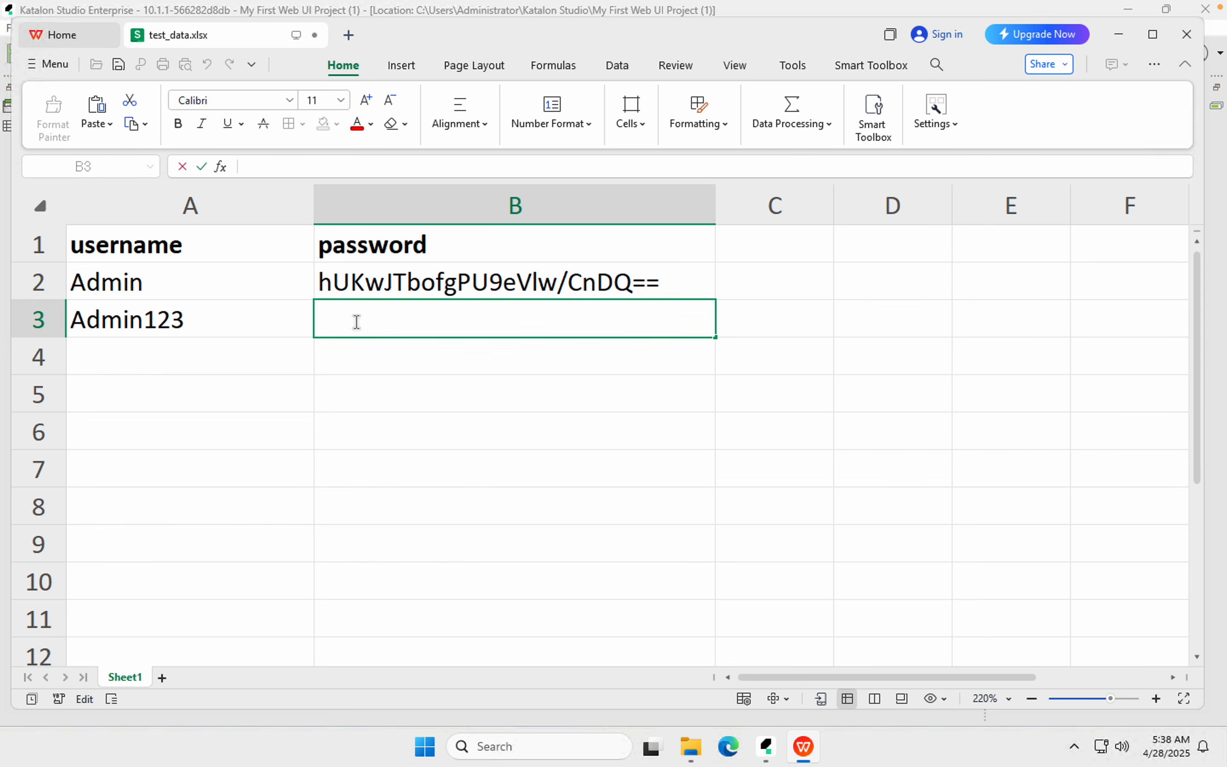
{"action": "key", "text": "ctrl+v"}
{"action": "left_click", "coordinate": [280, 326]}
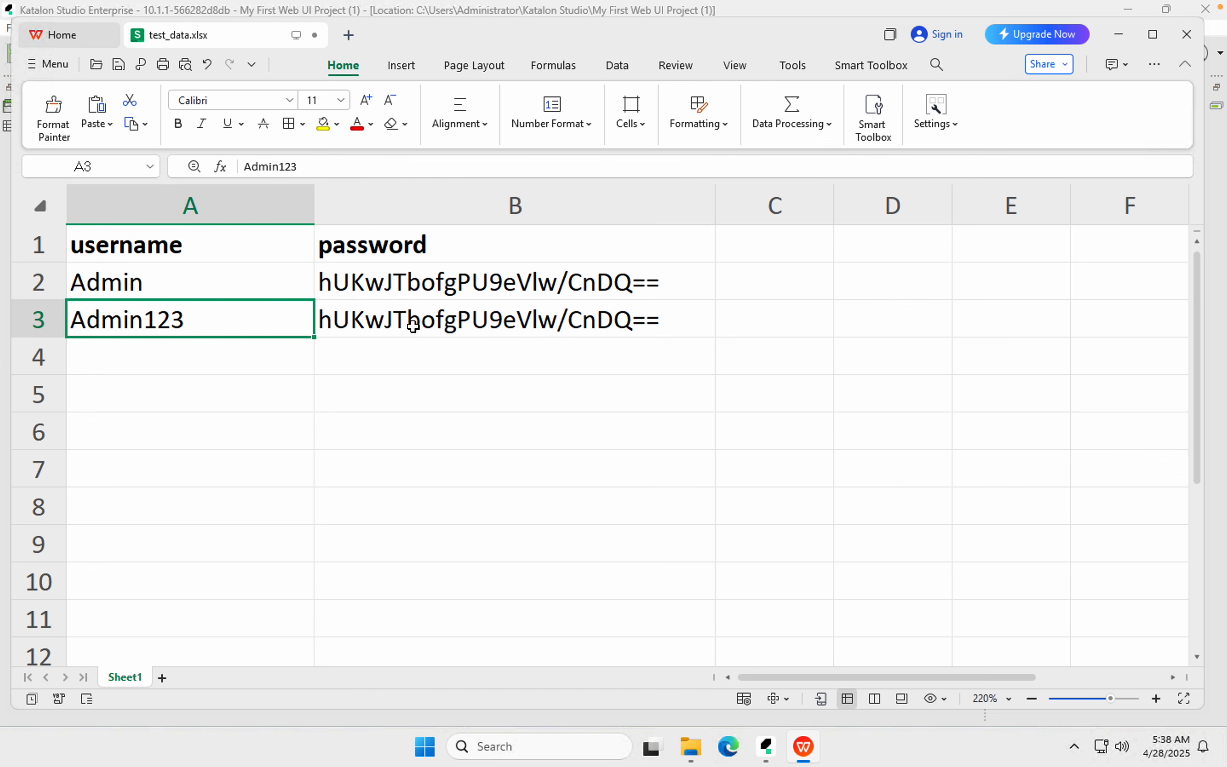
{"action": "left_click", "coordinate": [411, 323]}
{"action": "left_click", "coordinate": [404, 367]}
{"action": "double_click", "coordinate": [406, 367]}
{"action": "left_click", "coordinate": [406, 368]}
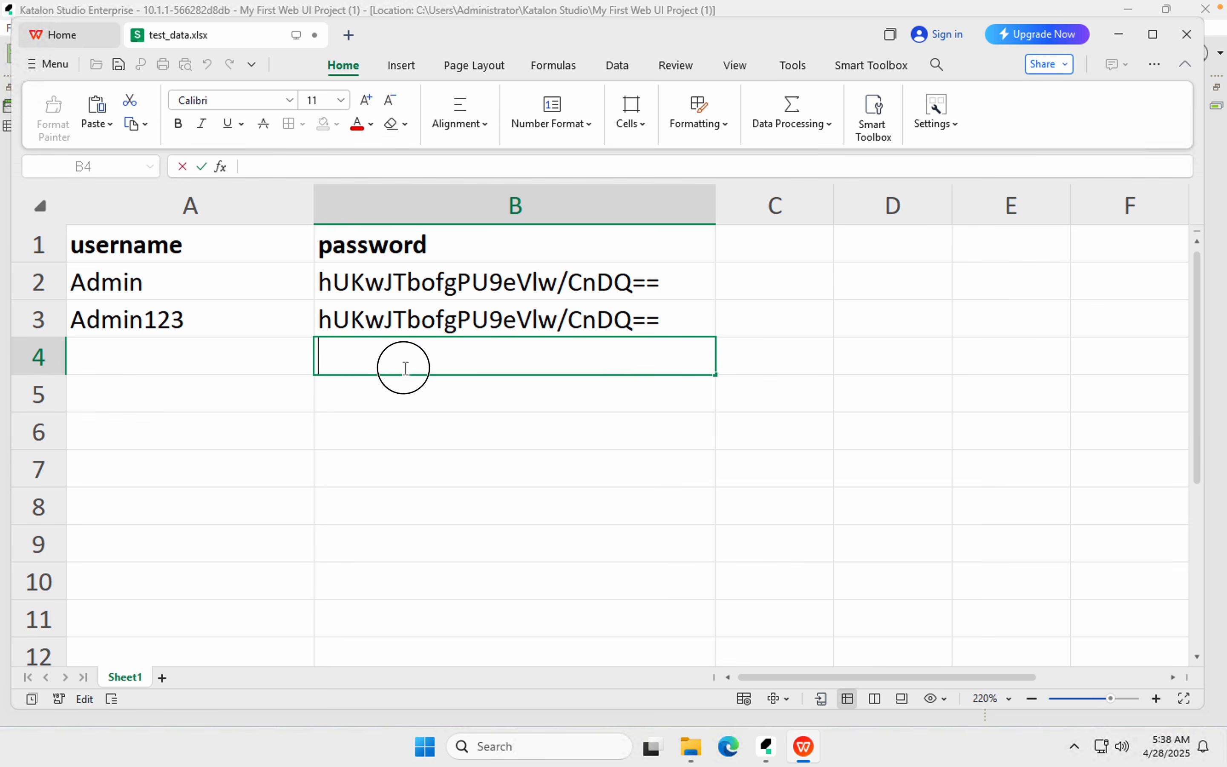
{"action": "type", "text": "hUKwJTbofgPU9eVlw/CnDQ=="}
{"action": "left_click", "coordinate": [254, 359]}
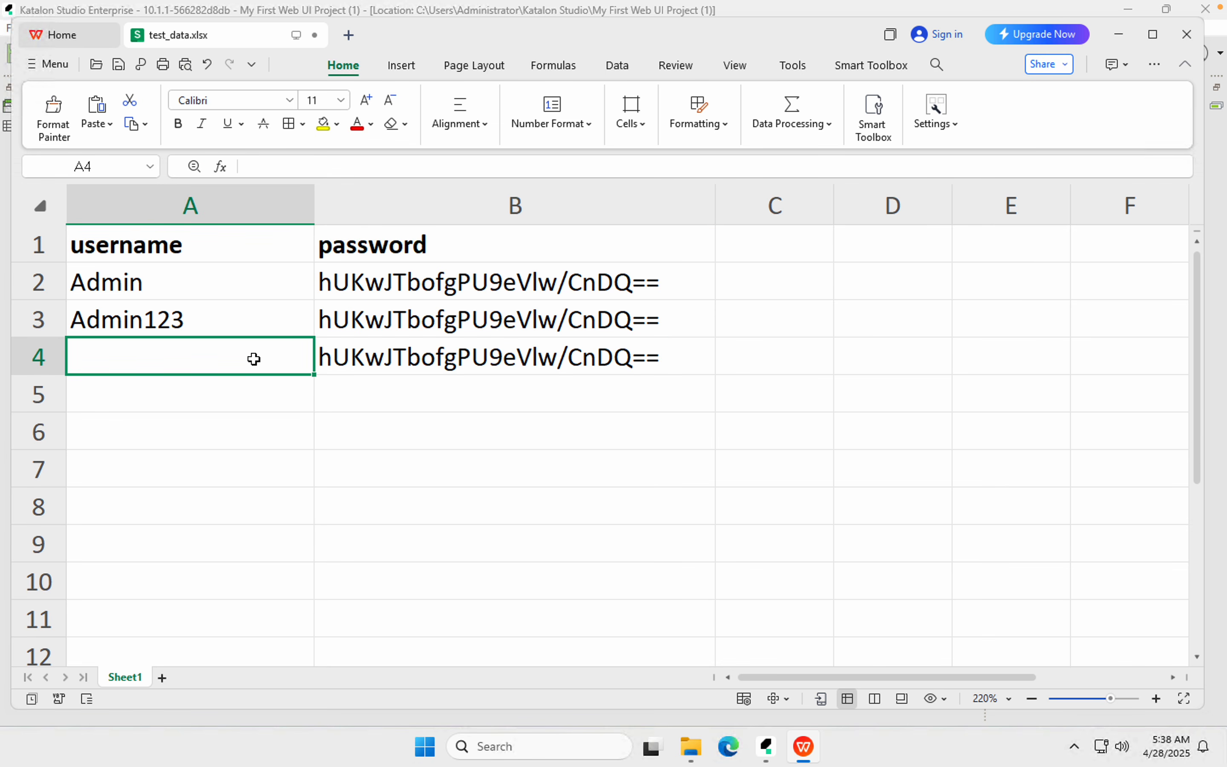
Enter Admin456 as the third username in A4 and check rows 2 to 4
{"action": "type", "text": "Admin"}
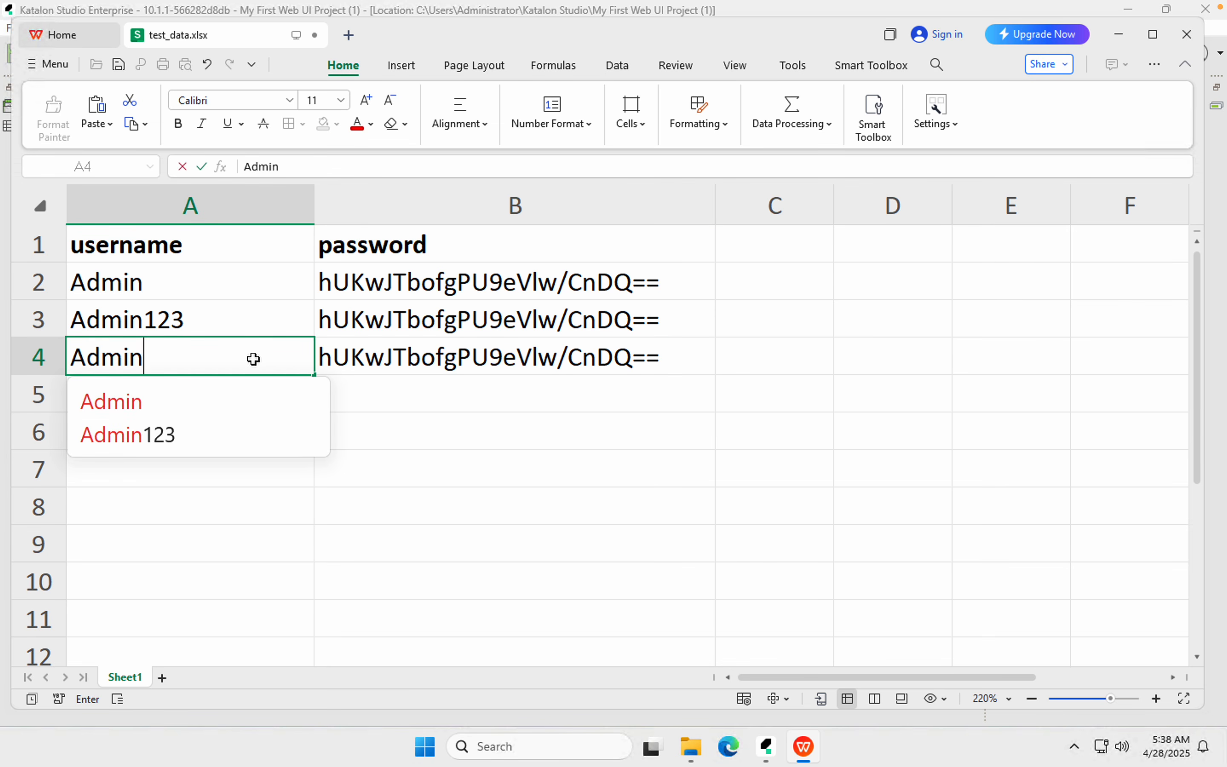
{"action": "type", "text": "456"}
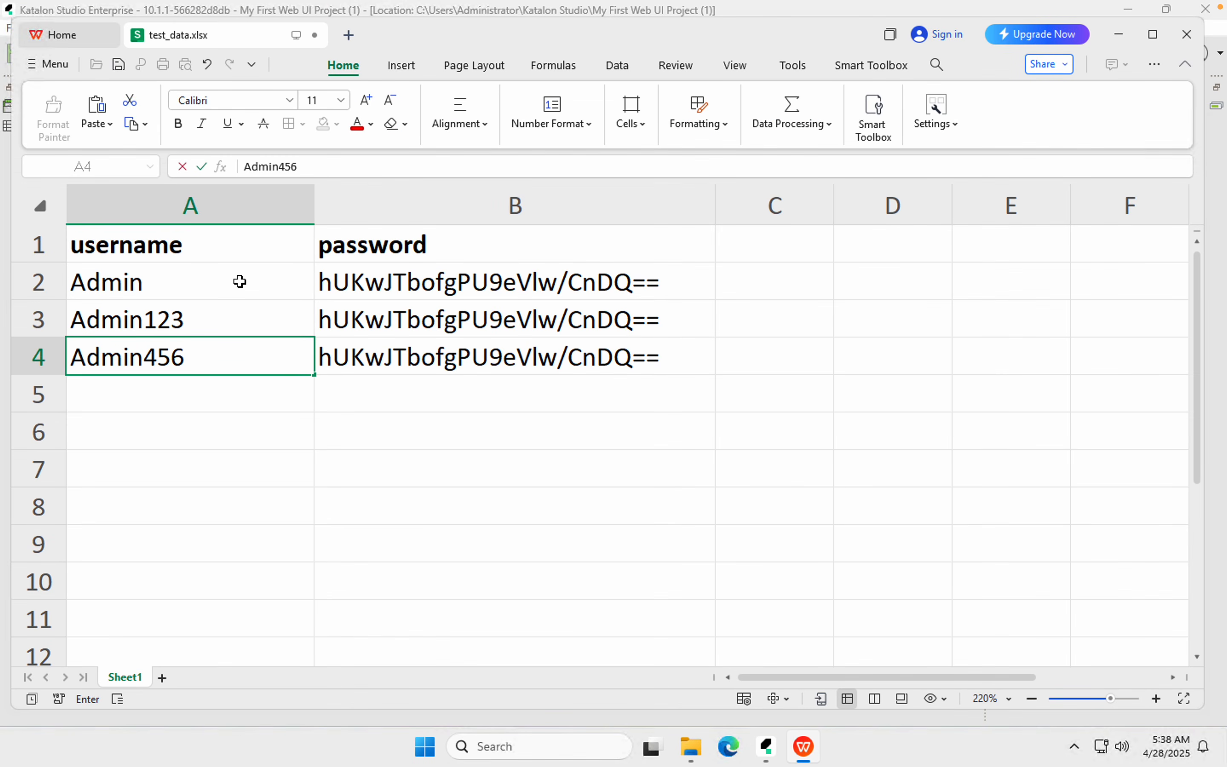
{"action": "left_click", "coordinate": [239, 282]}
{"action": "left_click", "coordinate": [413, 277], "text": "shift"}
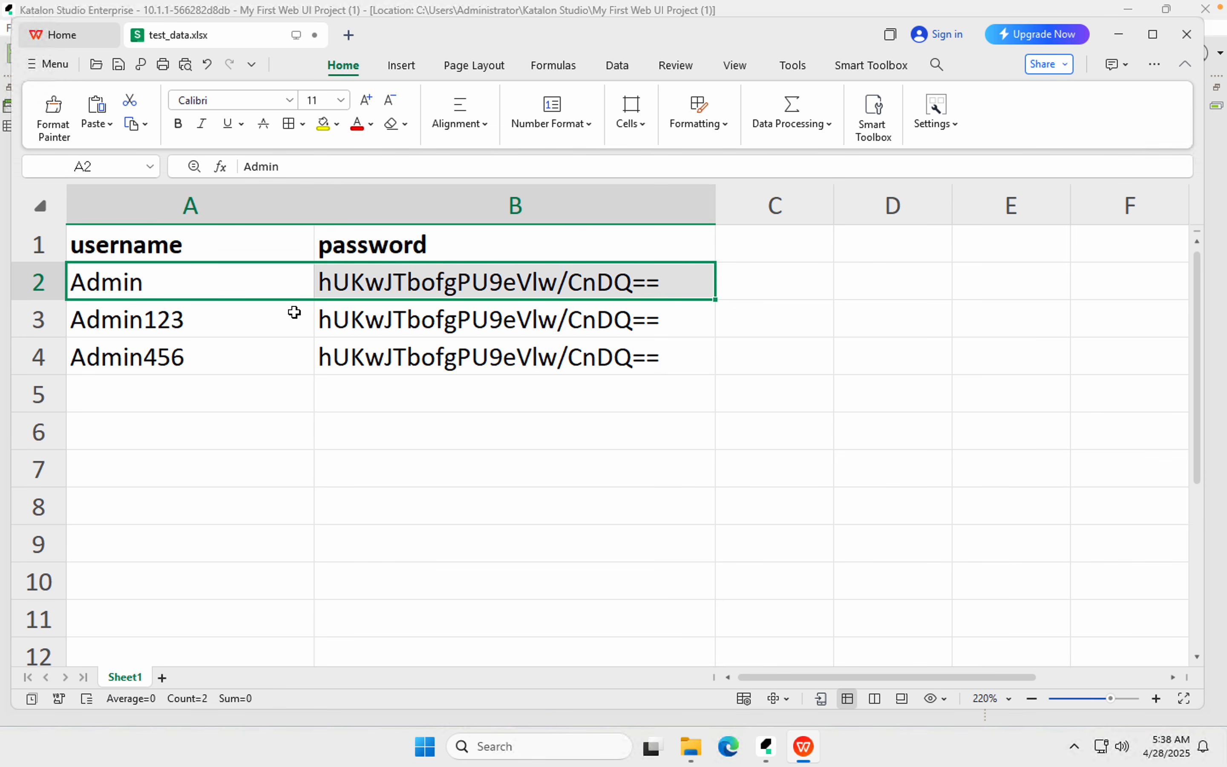
{"action": "left_click_drag", "start_coordinate": [246, 326], "coordinate": [398, 323]}
{"action": "left_click_drag", "start_coordinate": [280, 363], "coordinate": [402, 362]}
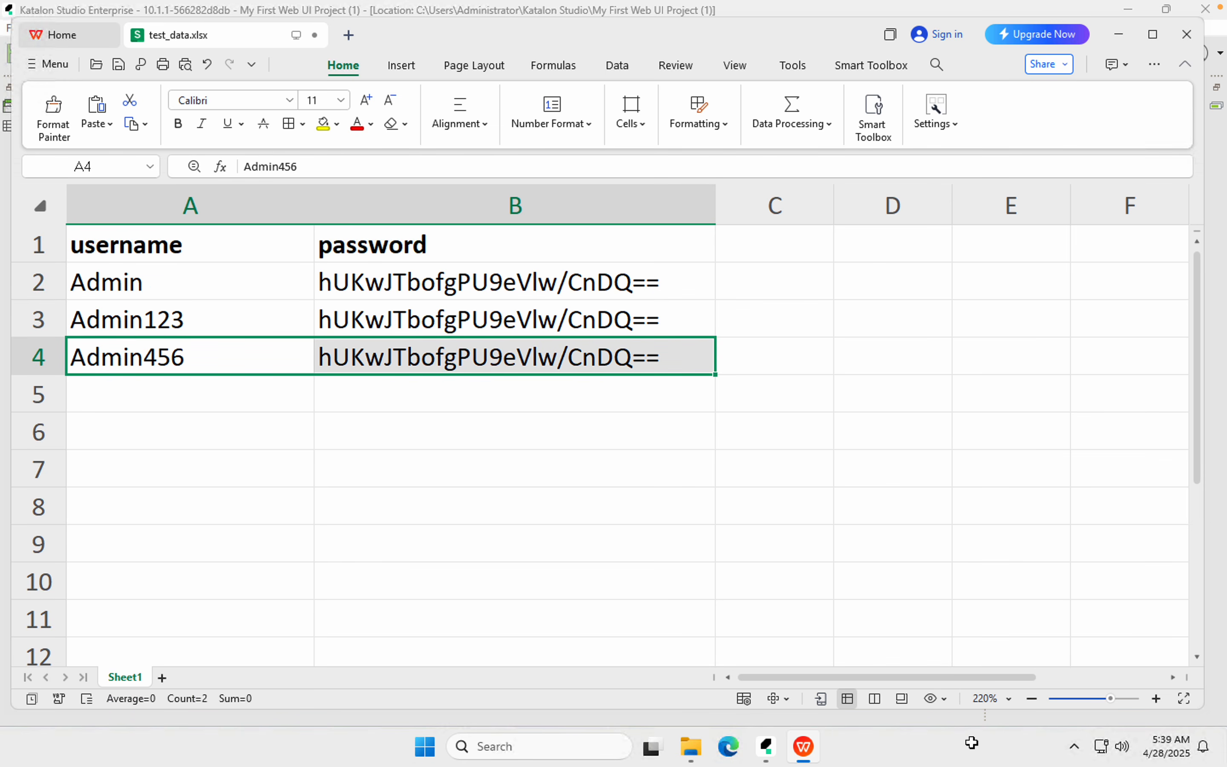
Zoom the sheet out, save test_data.xlsx and close WPS Office
{"action": "left_click", "coordinate": [1032, 698]}
{"action": "left_click", "coordinate": [1033, 699]}
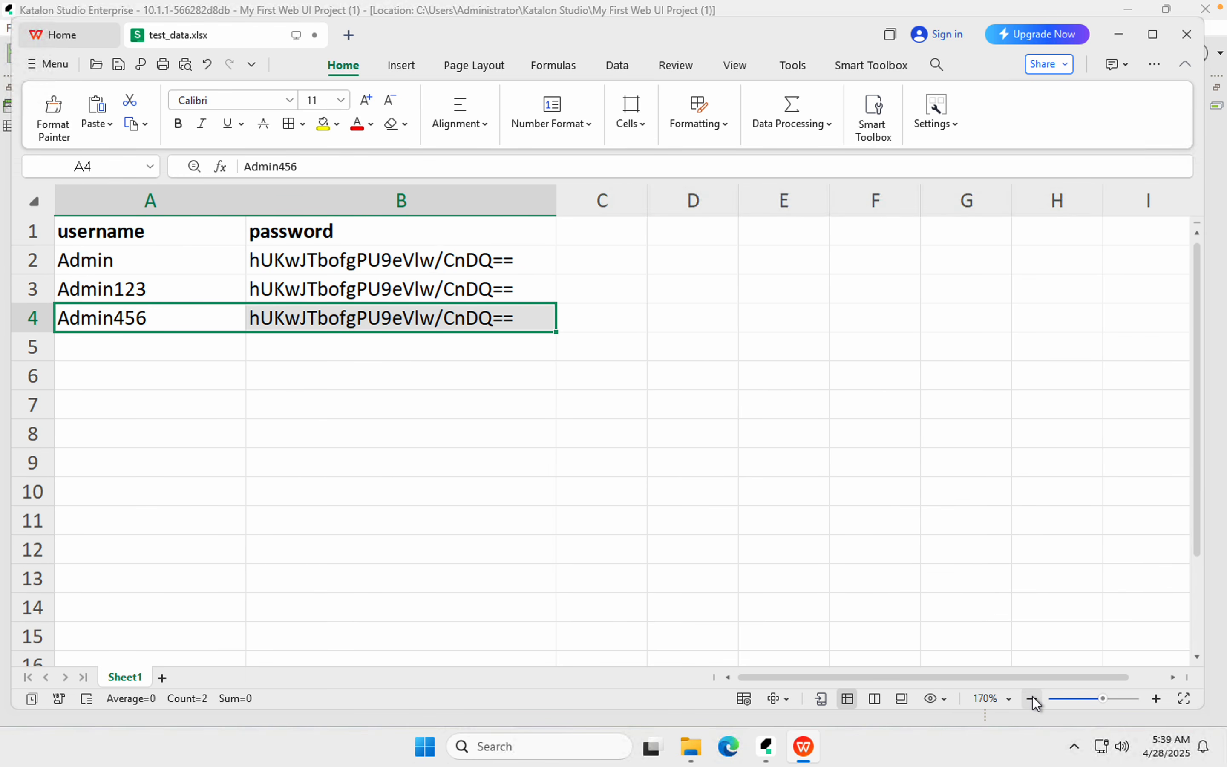
{"action": "left_click", "coordinate": [1033, 699]}
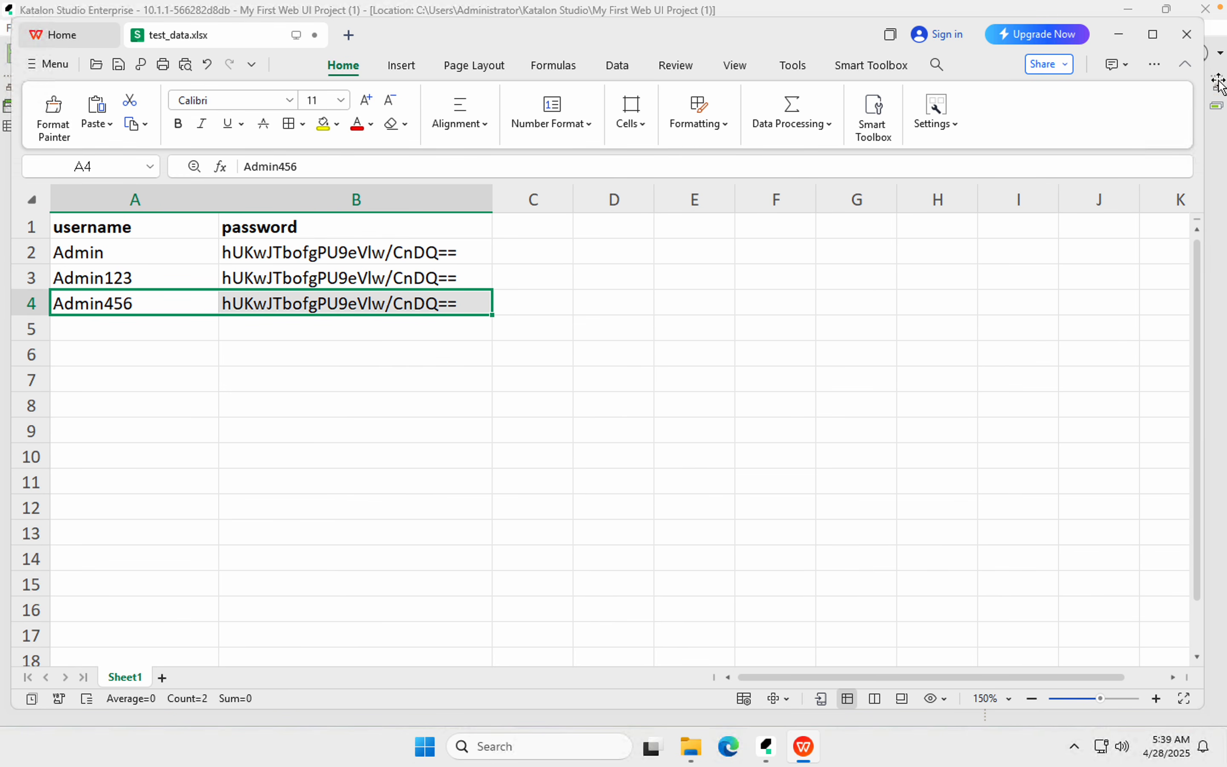
{"action": "key", "text": "ctrl+s"}
{"action": "left_click", "coordinate": [1186, 39]}
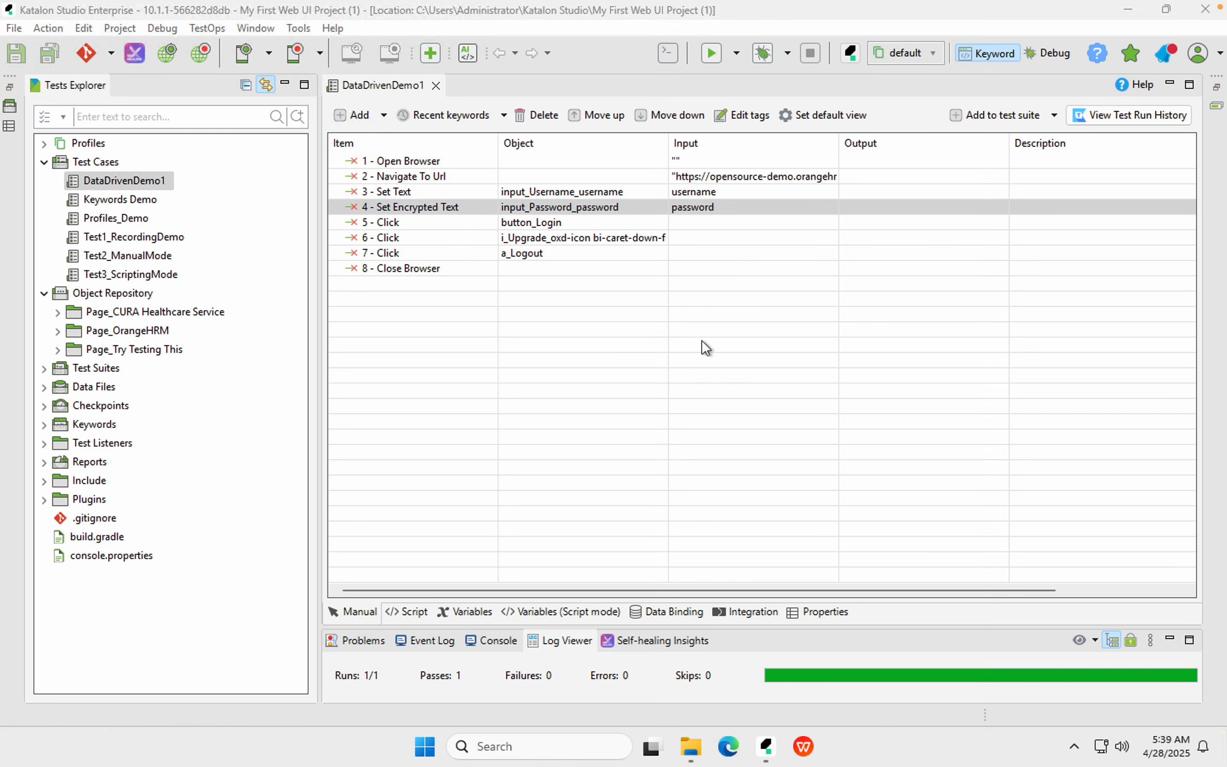
Switch to the Data Driven Testing slide and reveal Step 5: add the test data in Katalon Studio
{"action": "key", "text": "ctrl+Left"}
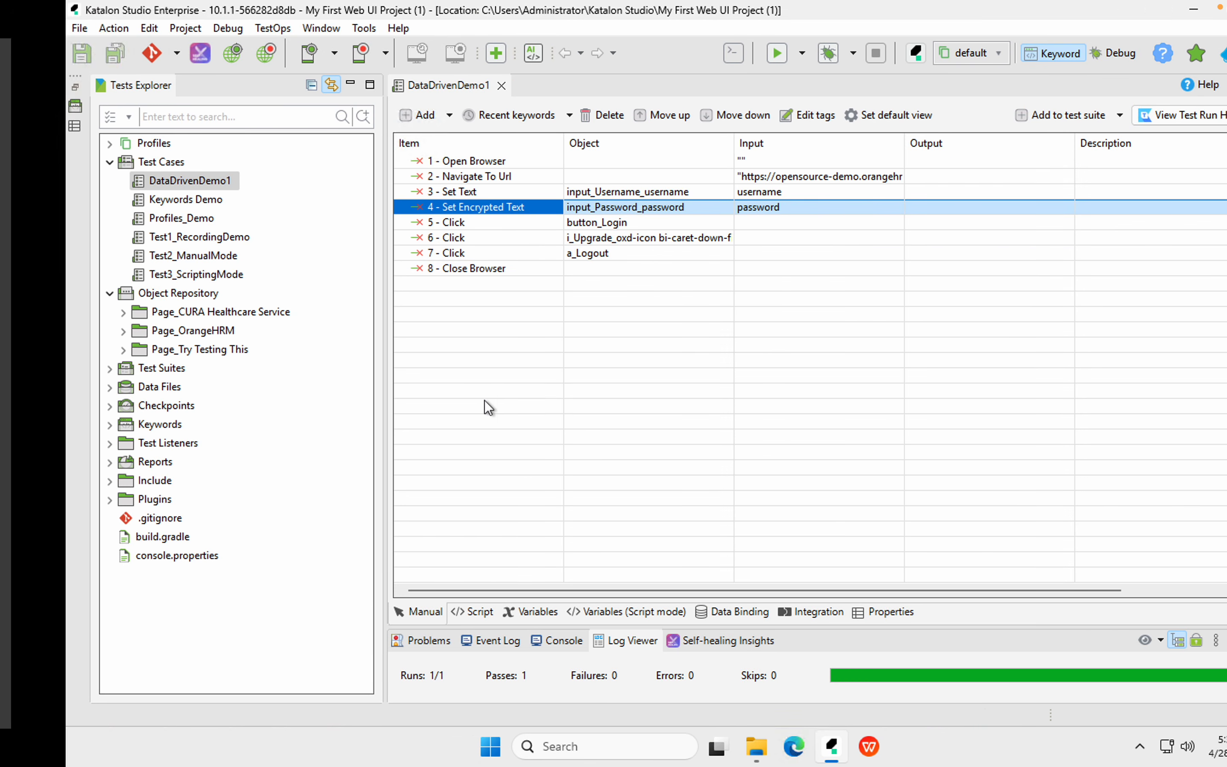
{"action": "left_click", "coordinate": [899, 410]}
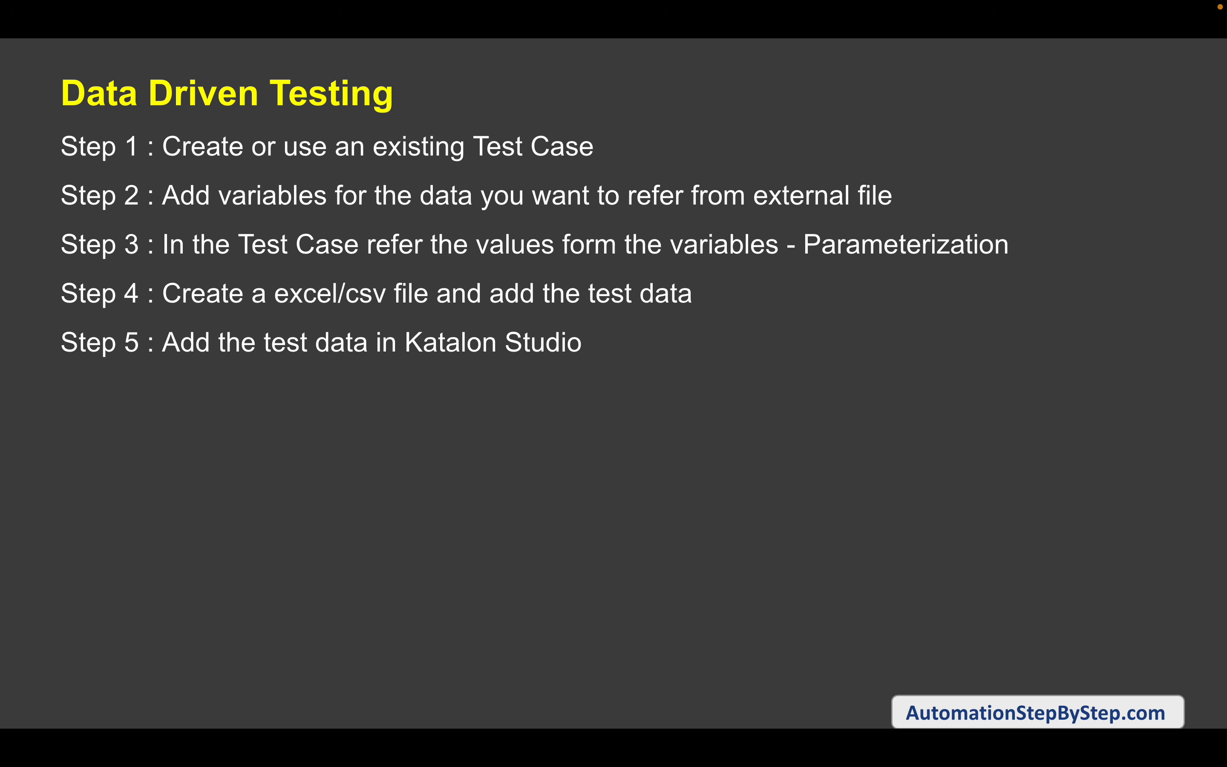
Reveal the File > New > Test Data and Data Files right-click routes, then return to Katalon
{"action": "key", "text": "Right"}
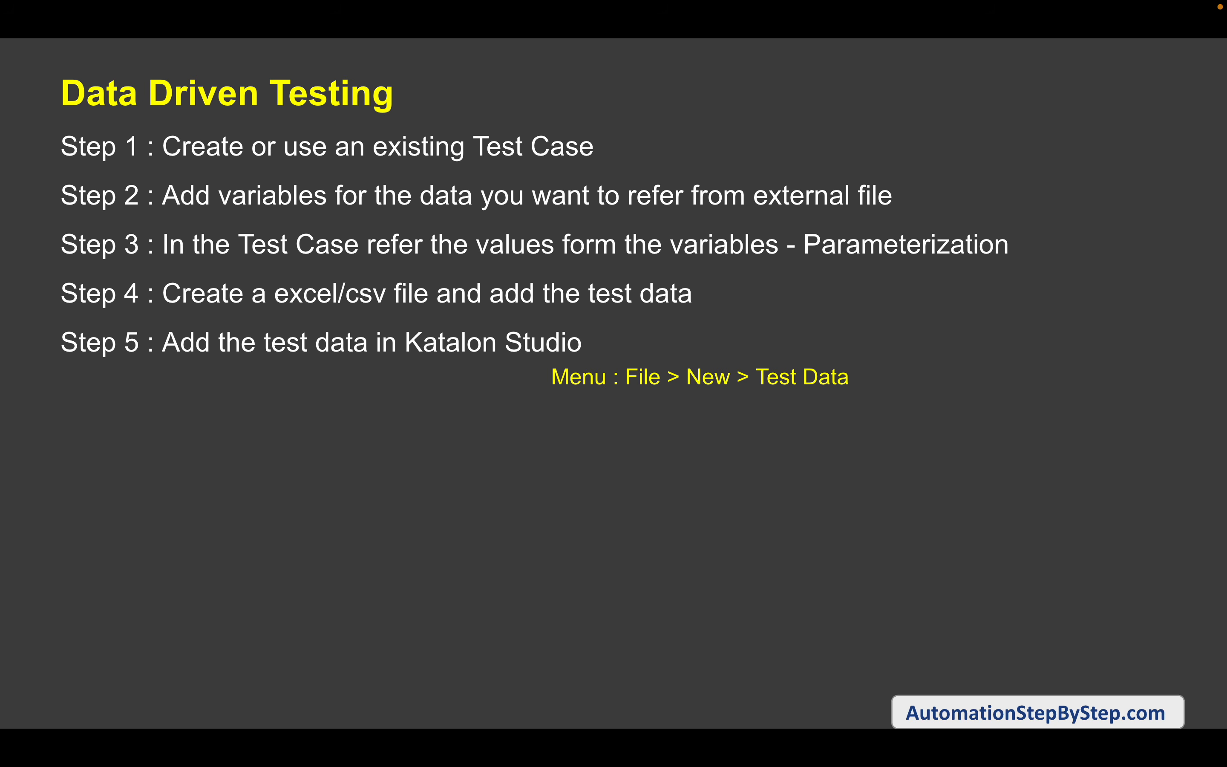
{"action": "key", "text": "Right"}
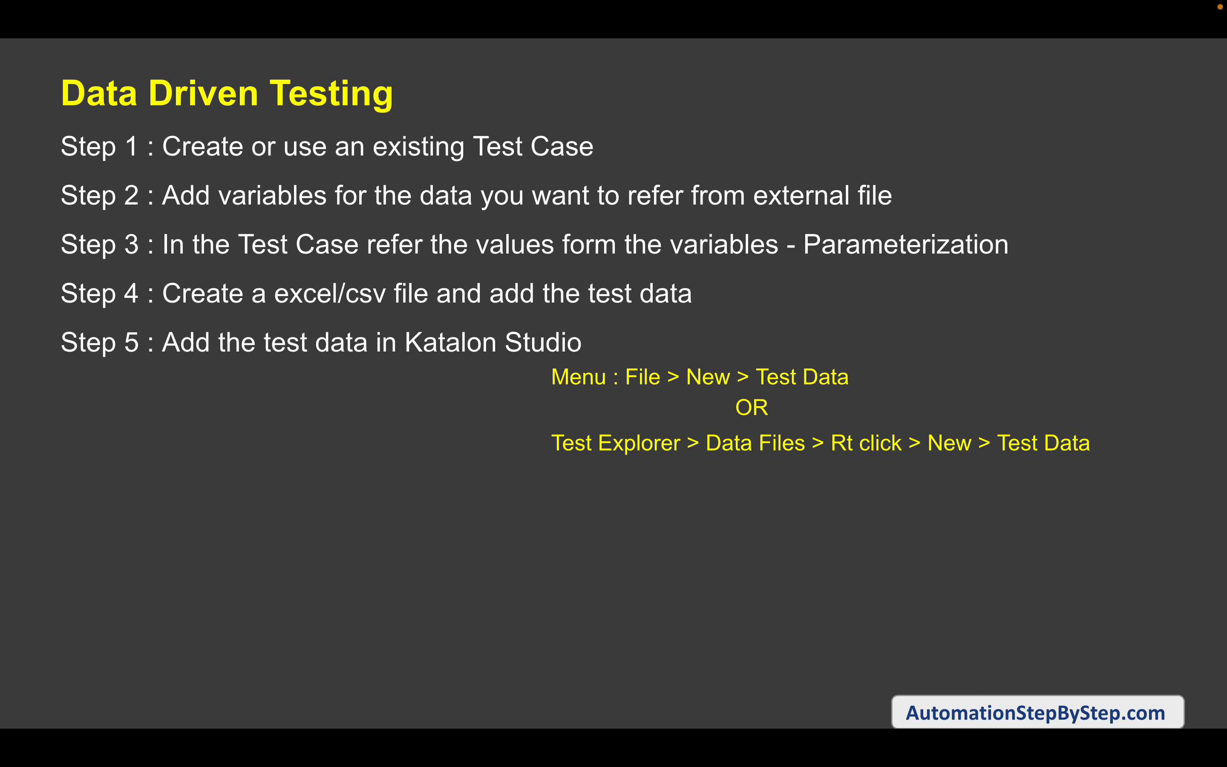
{"action": "key", "text": "ctrl+Right"}
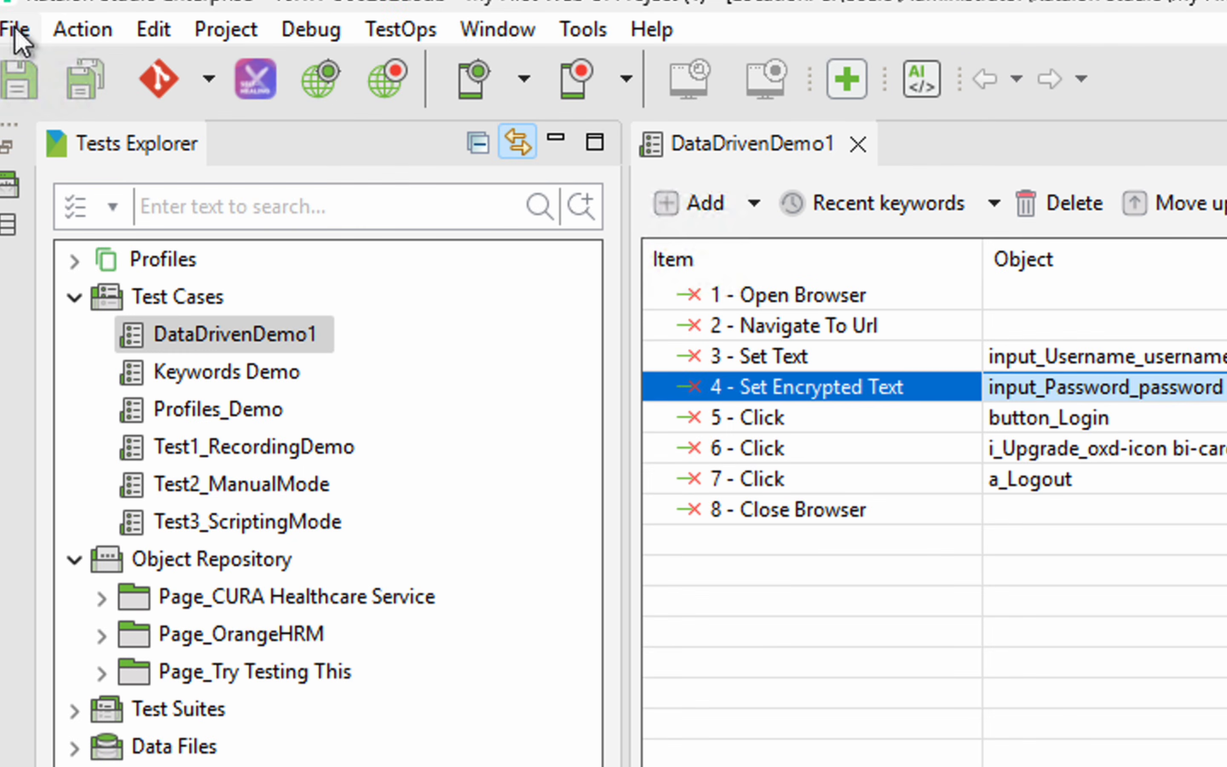
Look over the File > New options without choosing anything
{"action": "left_click", "coordinate": [14, 29]}
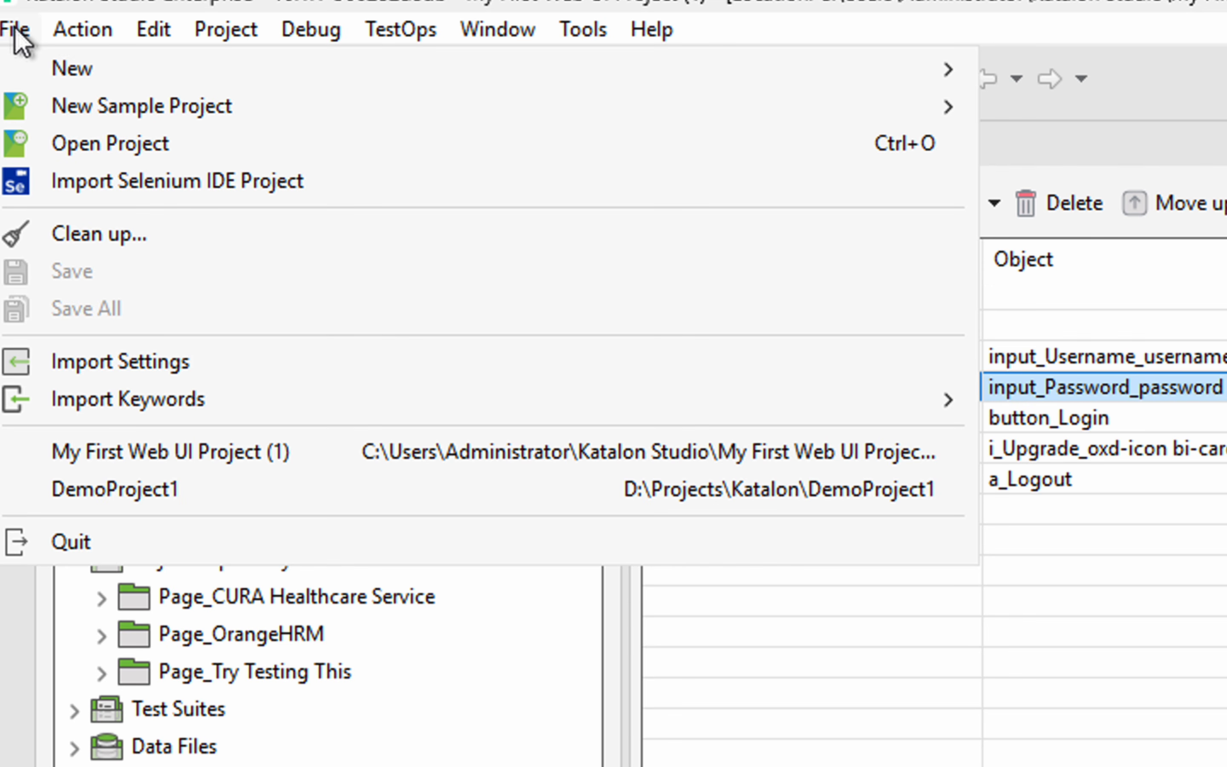
{"action": "mouse_move", "coordinate": [350, 61]}
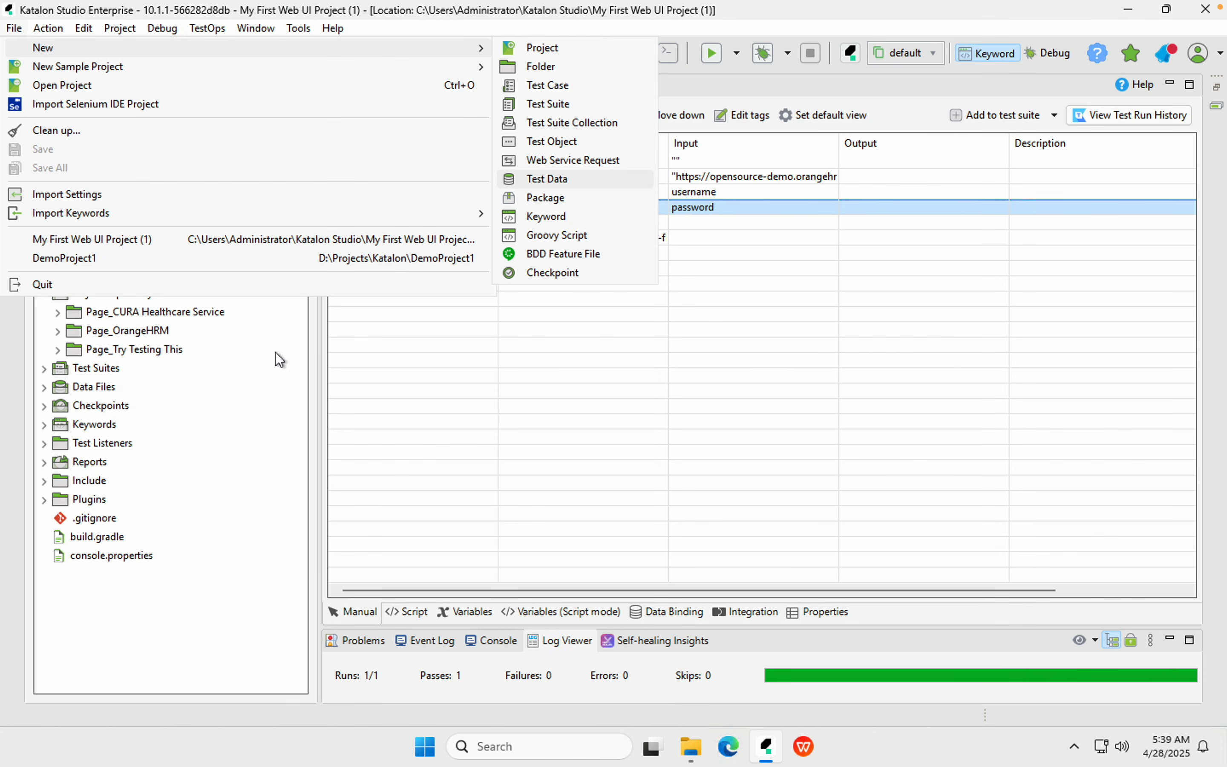
{"action": "left_click", "coordinate": [246, 364]}
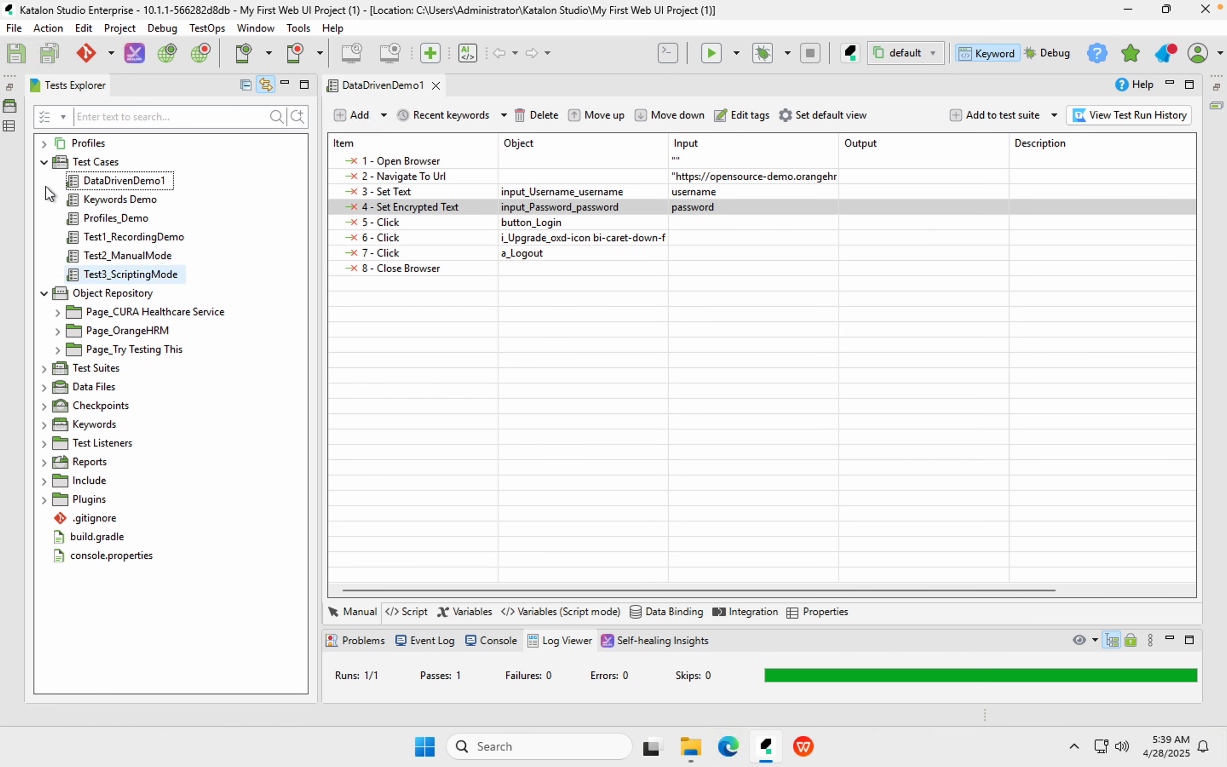
Collapse Object Repository and bring up Data Files' New submenu offering Folder and Test Data
{"action": "left_click", "coordinate": [45, 293]}
{"action": "left_click", "coordinate": [66, 335]}
{"action": "mouse_move", "coordinate": [12, 305]}
{"action": "left_mouse_down"}
{"action": "mouse_move", "coordinate": [175, 328]}
{"action": "mouse_move", "coordinate": [252, 362]}
{"action": "left_mouse_up"}
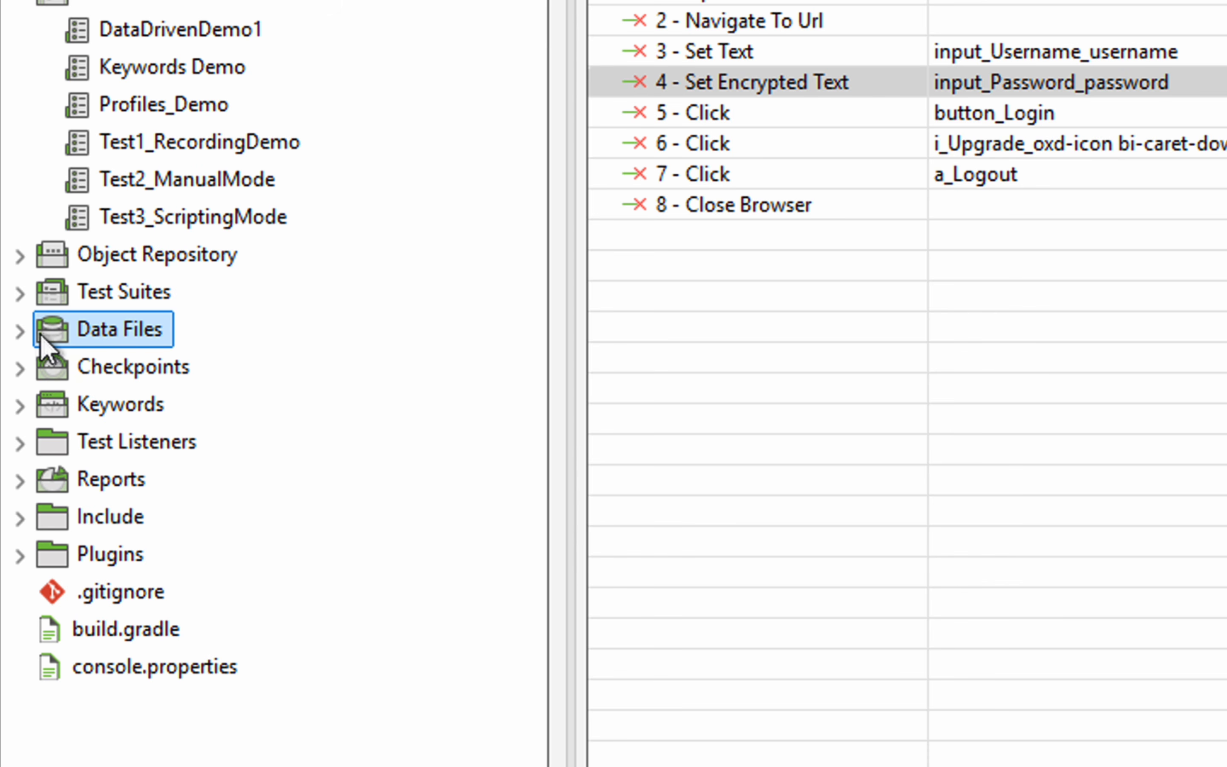
{"action": "left_click", "coordinate": [20, 330]}
{"action": "right_click", "coordinate": [127, 336]}
{"action": "mouse_move", "coordinate": [281, 347]}
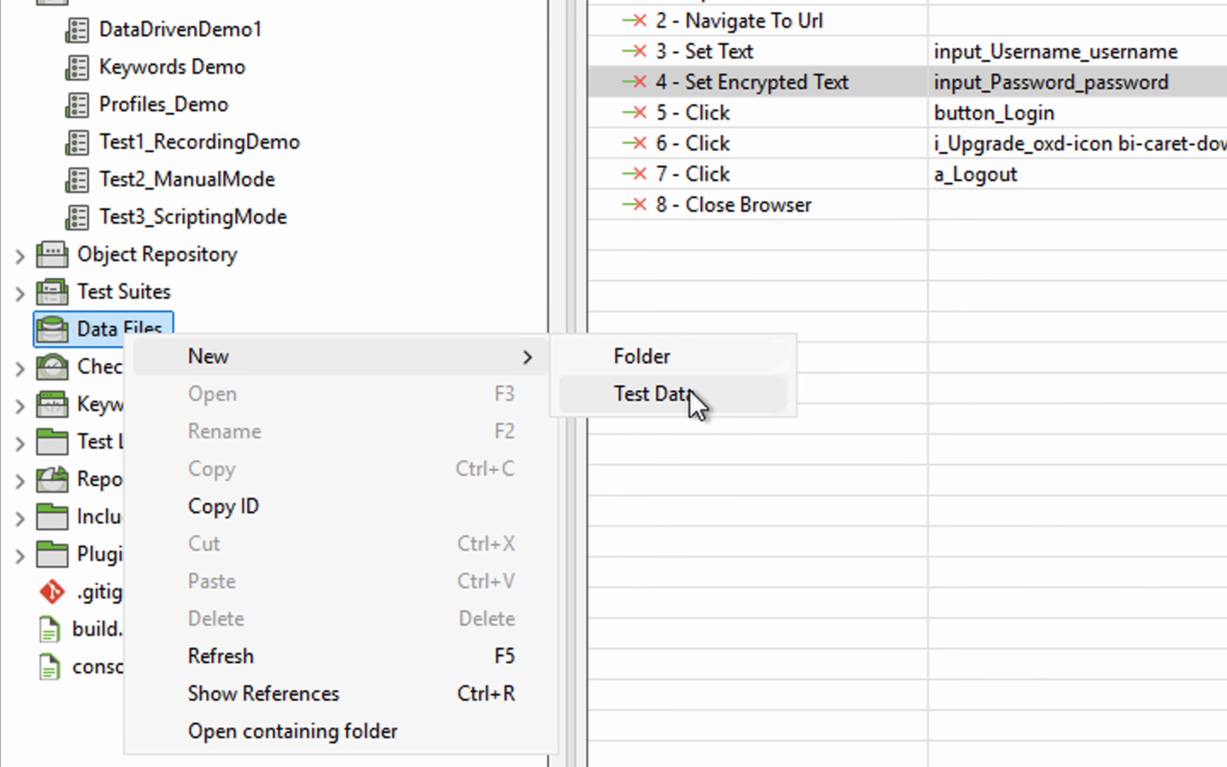
Create a new Excel File test data named LoginData under Data Files
{"action": "left_click", "coordinate": [654, 395]}
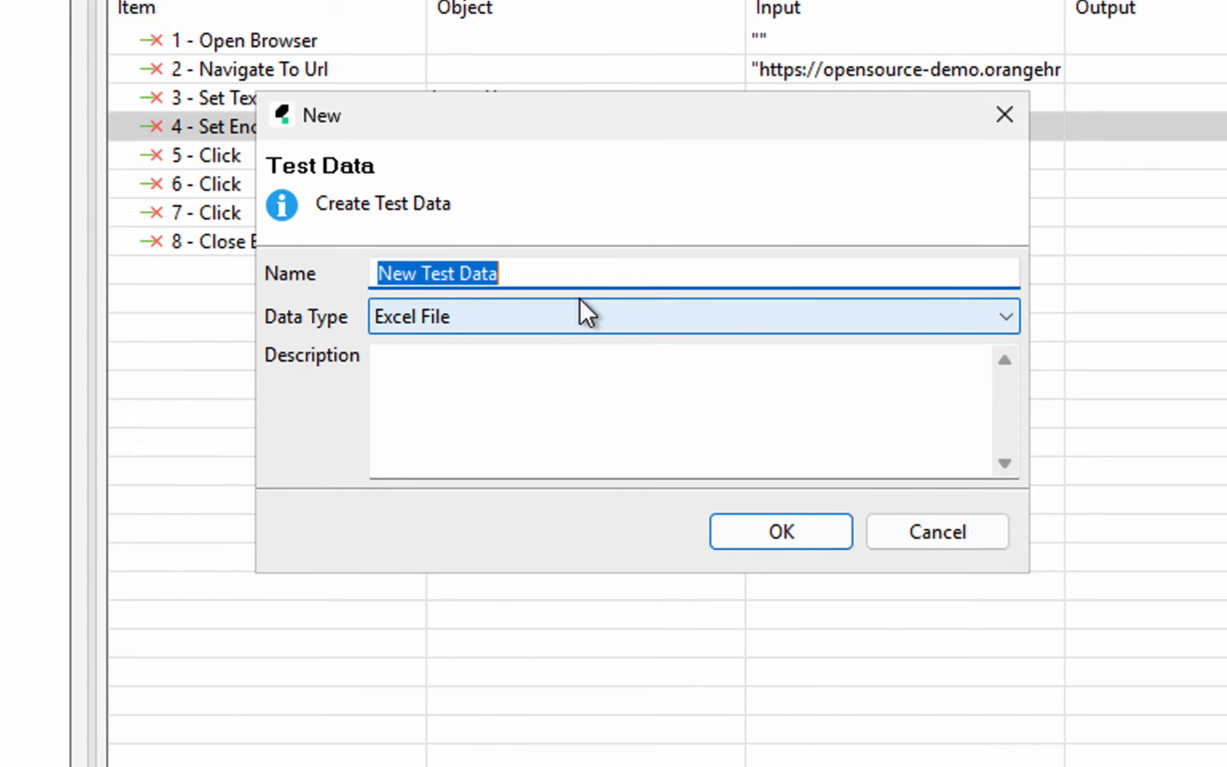
{"action": "type", "text": "L"}
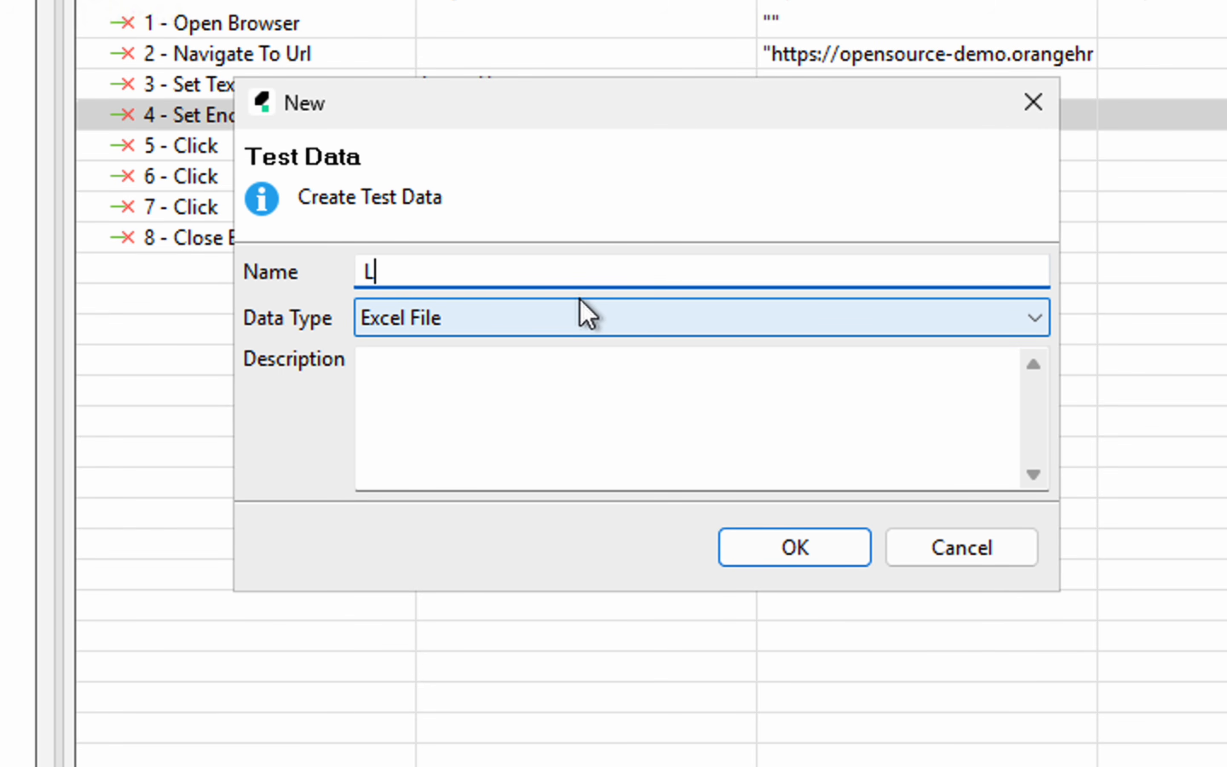
{"action": "type", "text": "oginData"}
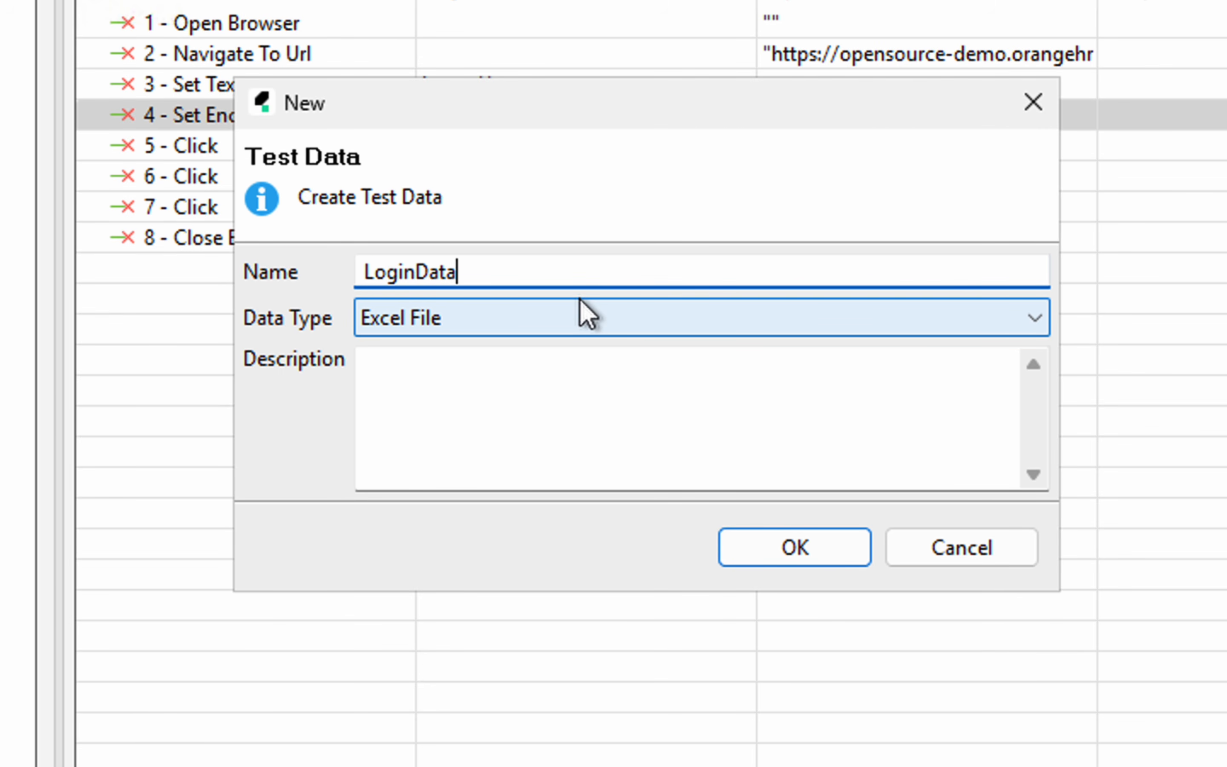
{"action": "left_click", "coordinate": [614, 317]}
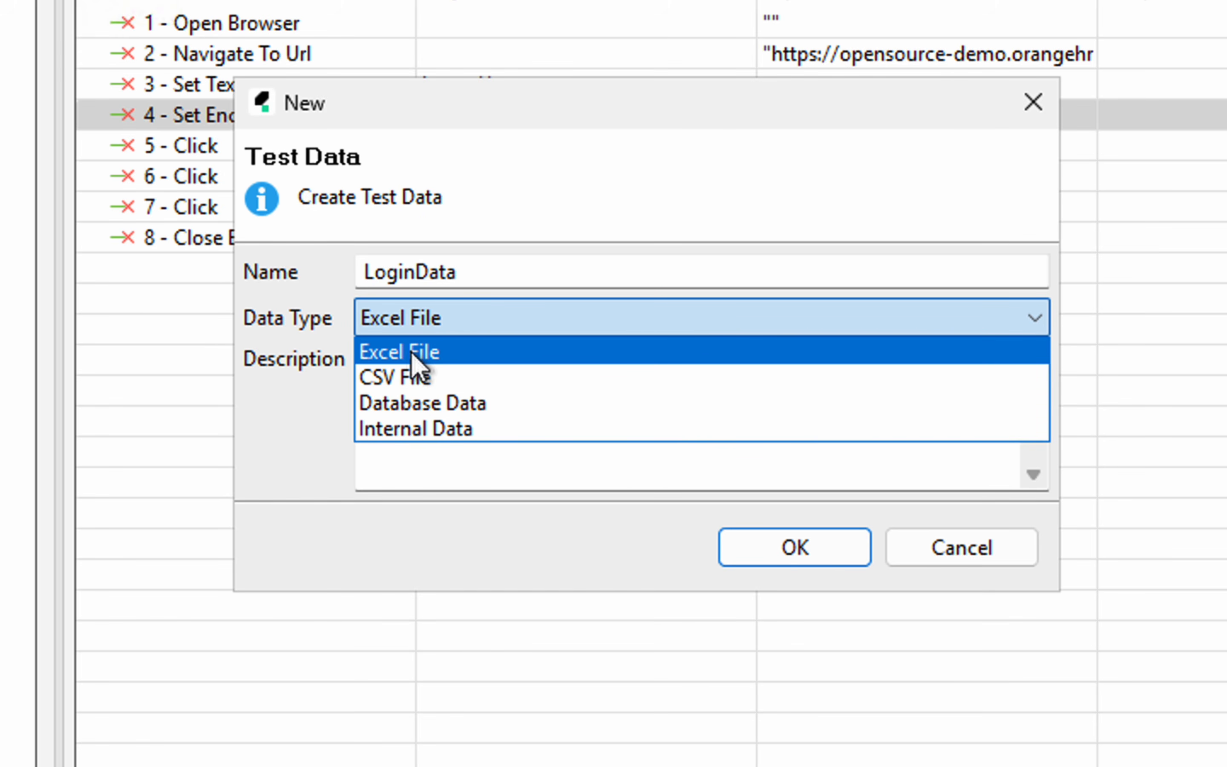
{"action": "left_click", "coordinate": [434, 351]}
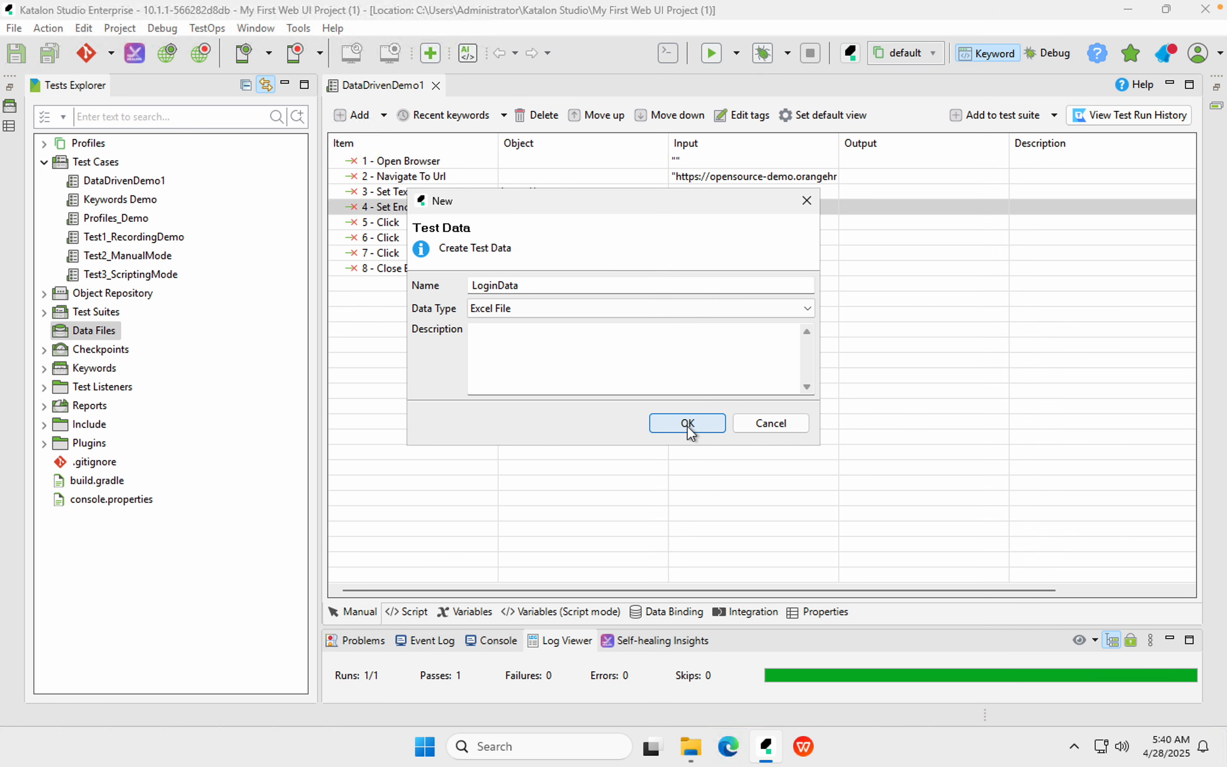
{"action": "left_click", "coordinate": [700, 440]}
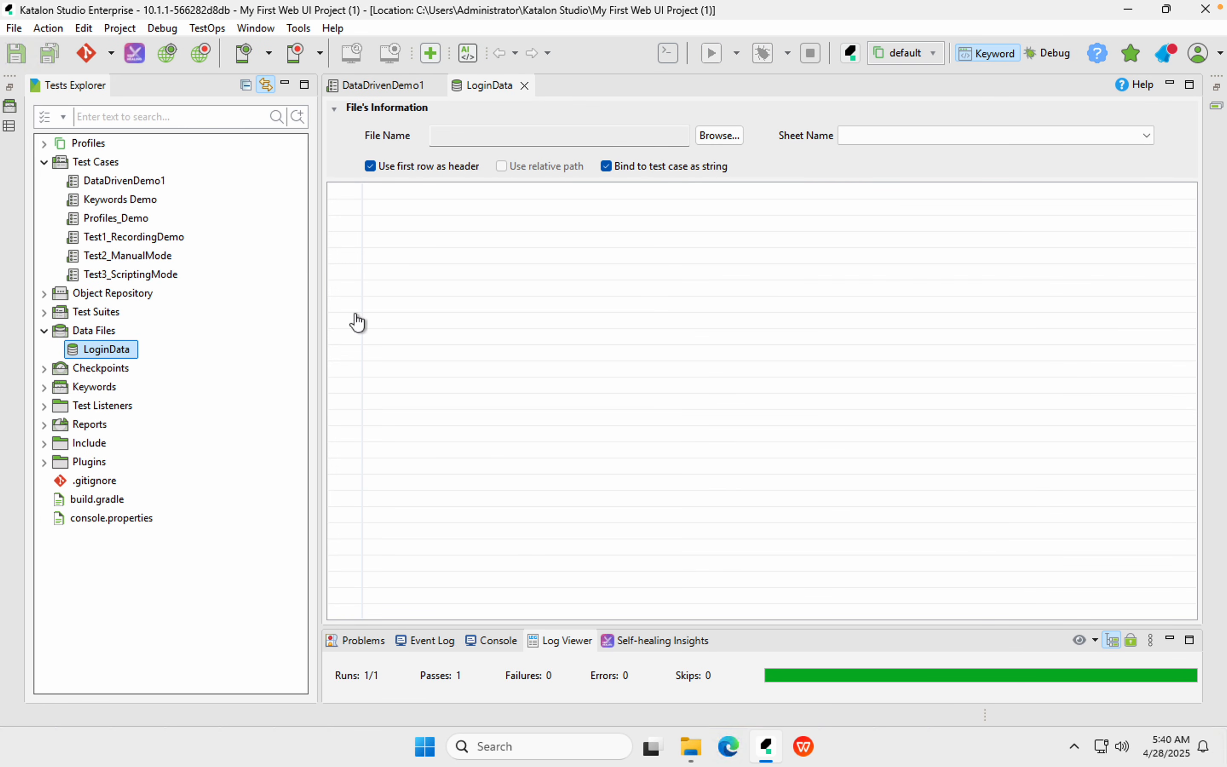
Load Desktop\TestData\test_data.xlsx into LoginData, keeping the first row as header
{"action": "left_click", "coordinate": [465, 163]}
{"action": "left_click", "coordinate": [457, 161]}
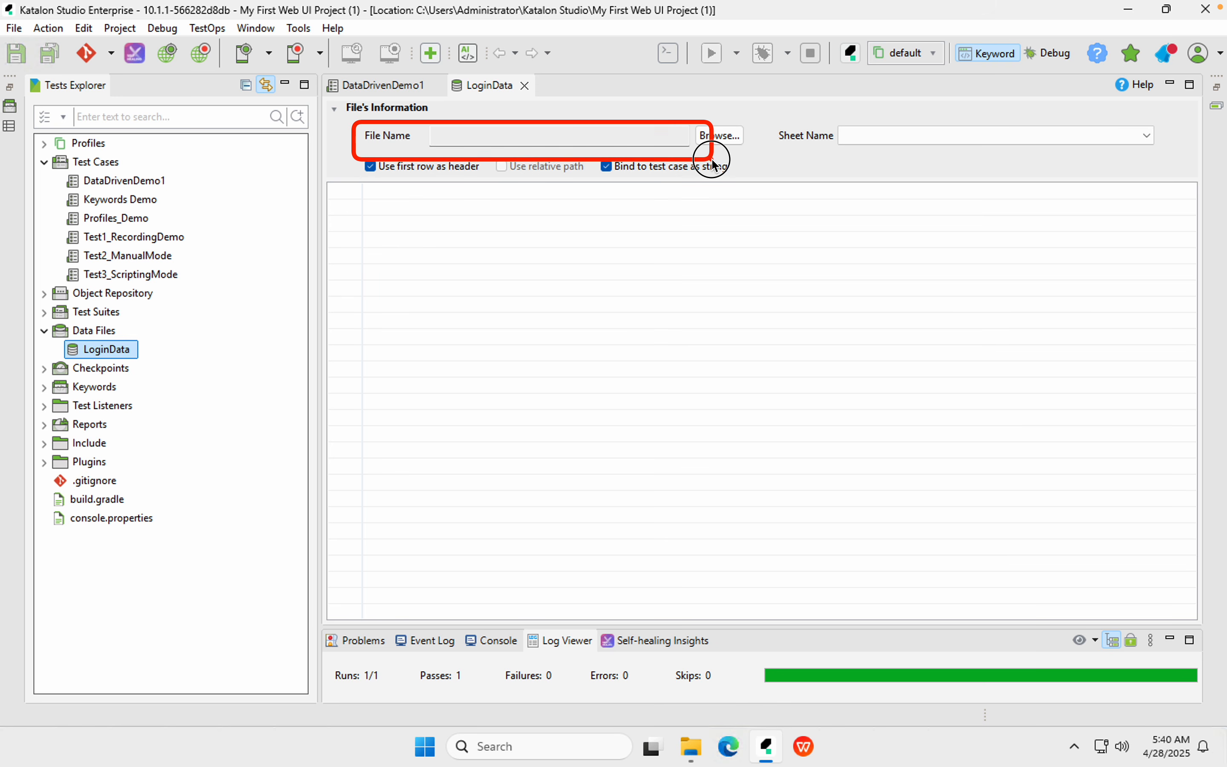
{"action": "left_click", "coordinate": [718, 138]}
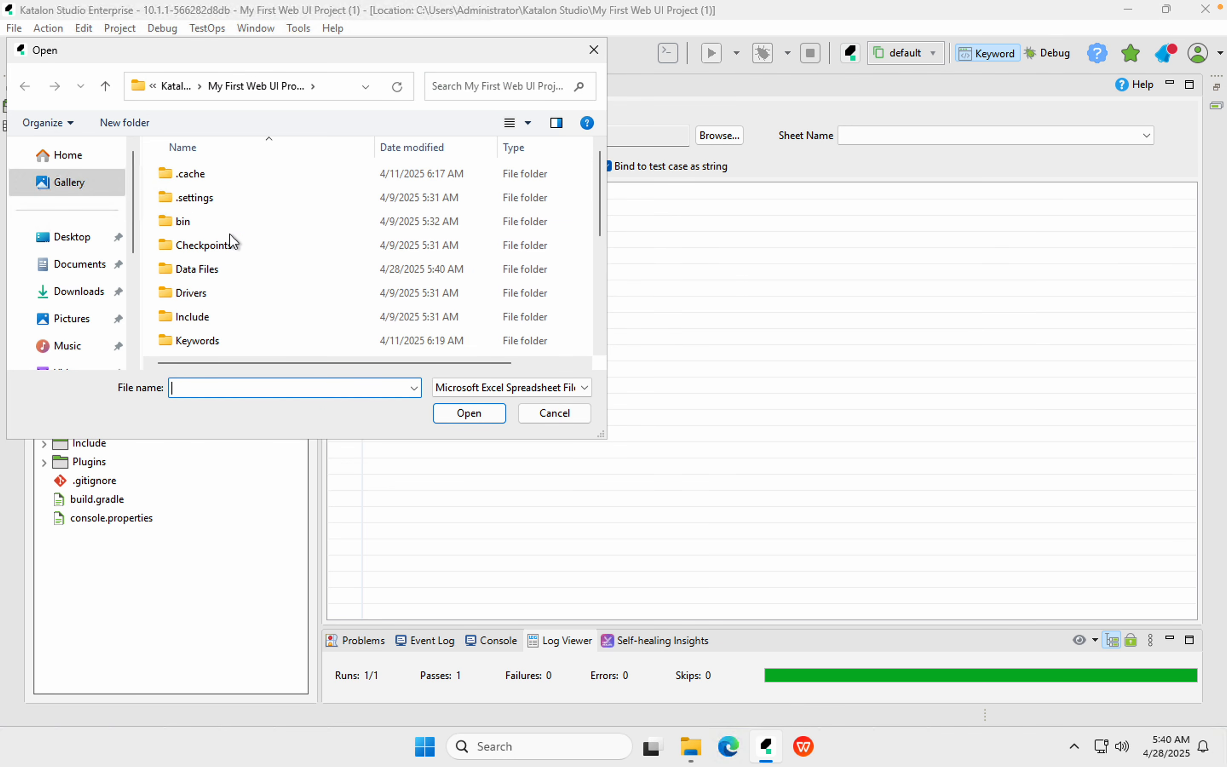
{"action": "left_click", "coordinate": [78, 243]}
{"action": "double_click", "coordinate": [196, 175]}
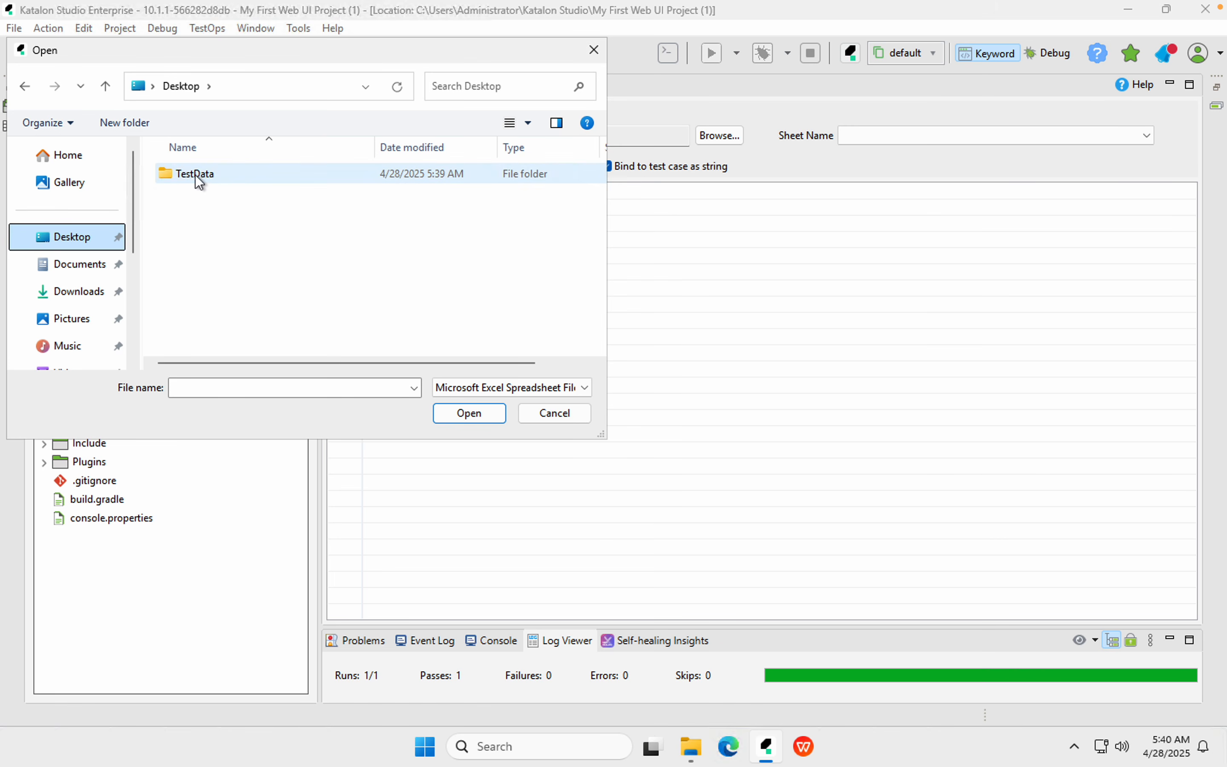
{"action": "left_click", "coordinate": [196, 174]}
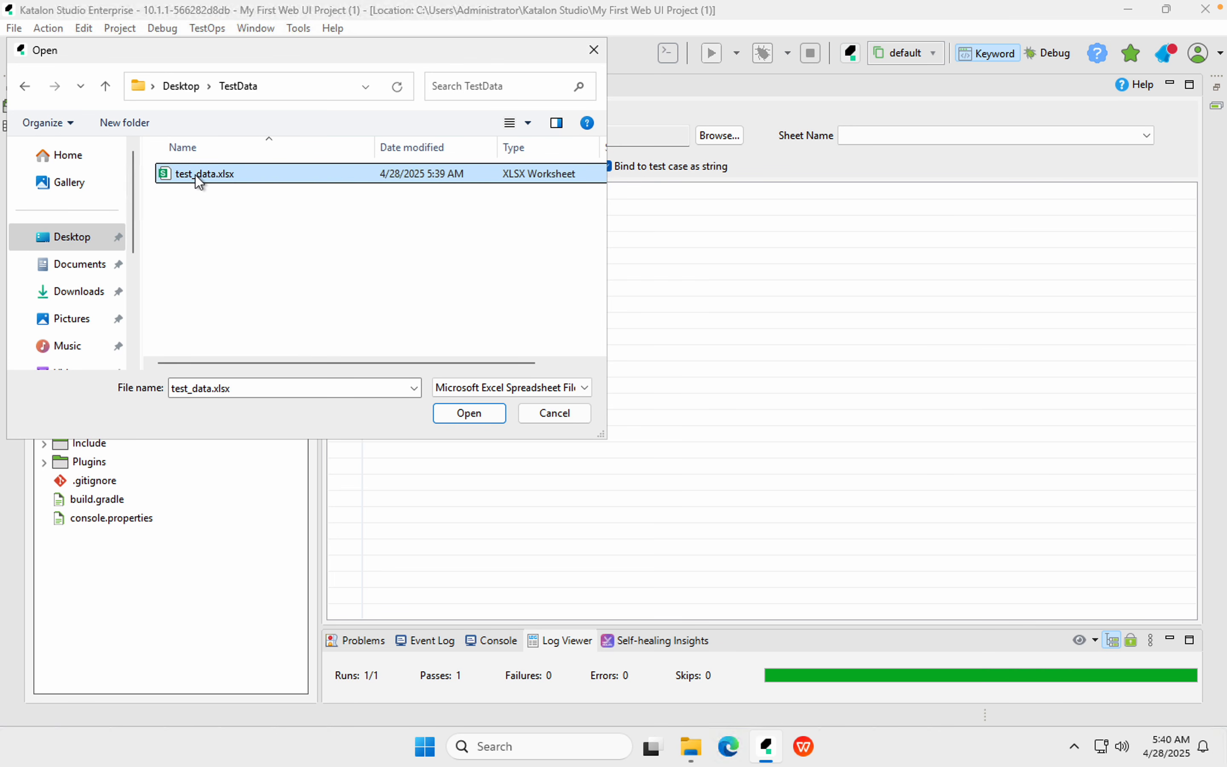
{"action": "left_click", "coordinate": [472, 417]}
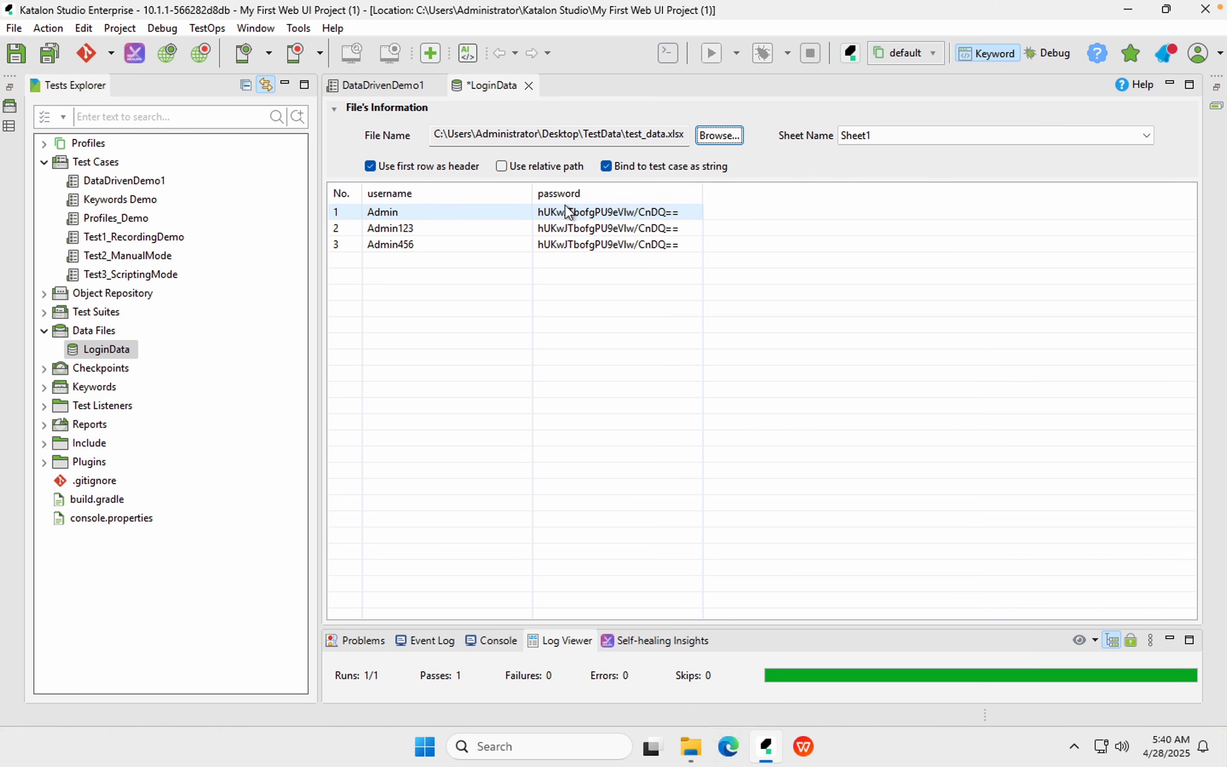
{"action": "left_click_drag", "start_coordinate": [313, 179], "coordinate": [783, 275]}
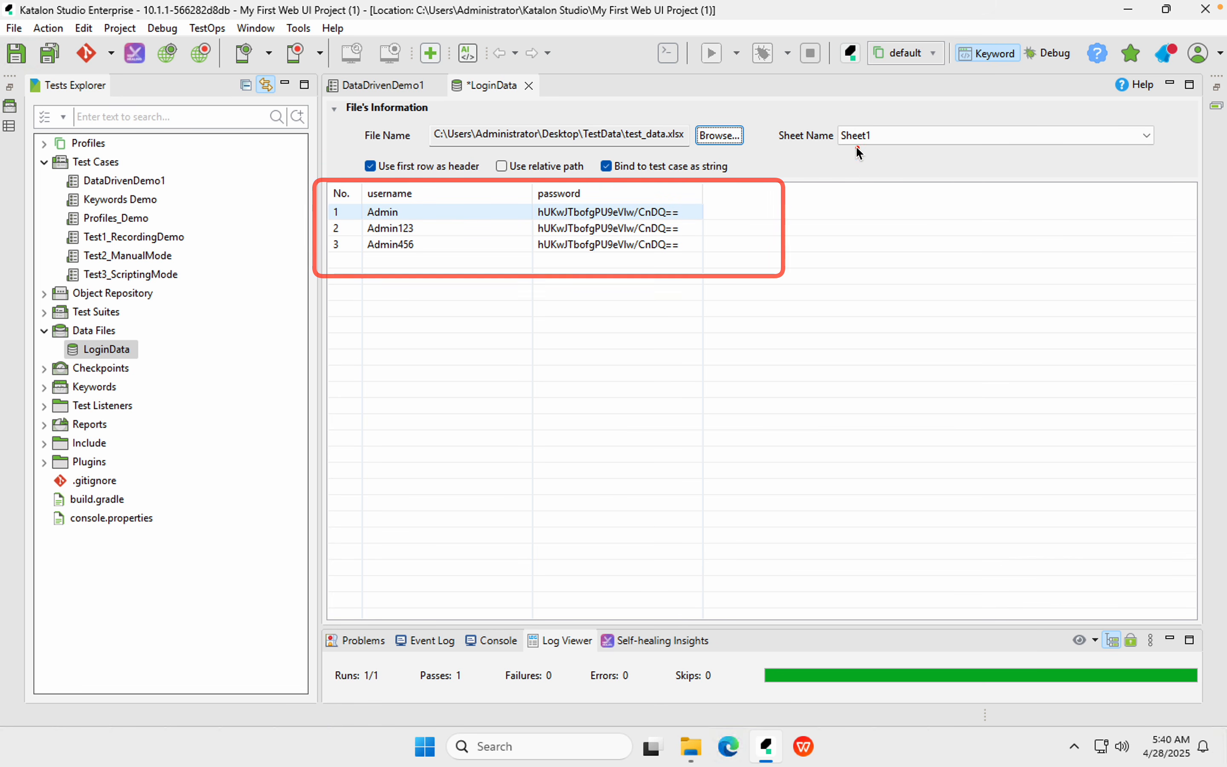
{"action": "left_click_drag", "start_coordinate": [798, 116], "coordinate": [1190, 159]}
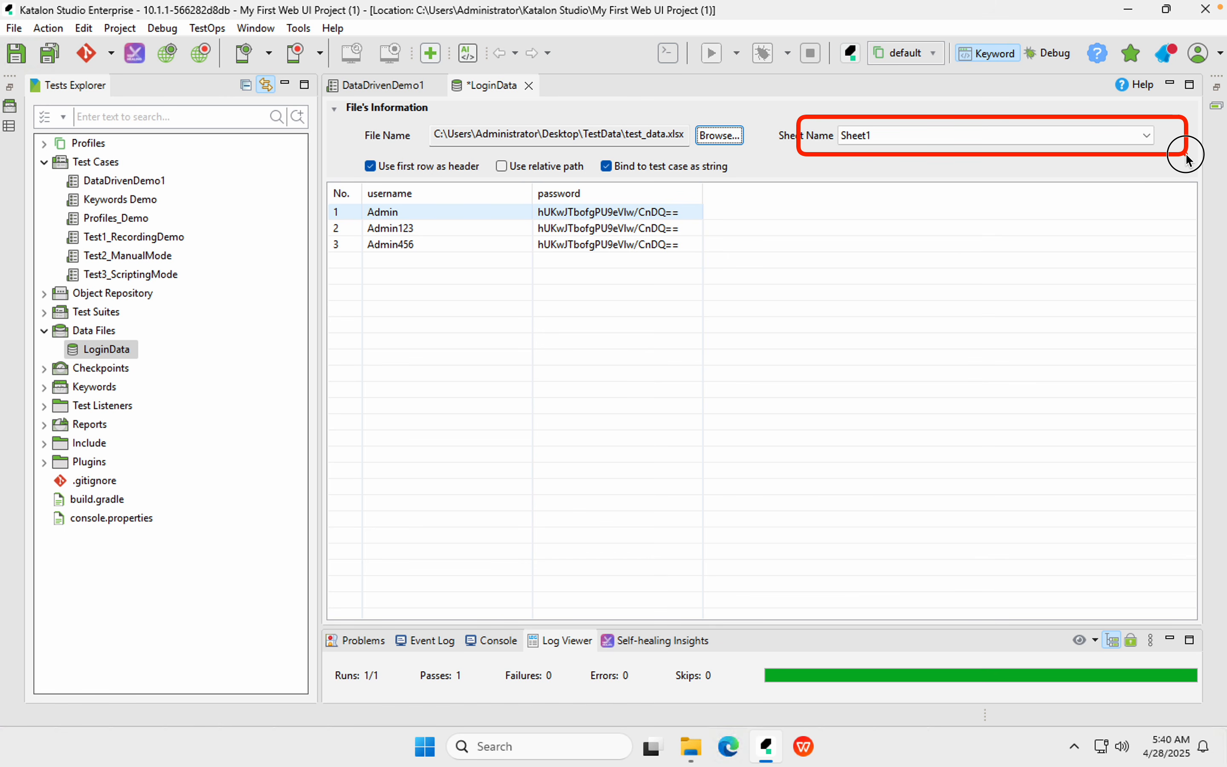
Open test_data.xlsx in WPS Spreadsheets to check its username and password columns, then return to Katalon
{"action": "left_click", "coordinate": [806, 759]}
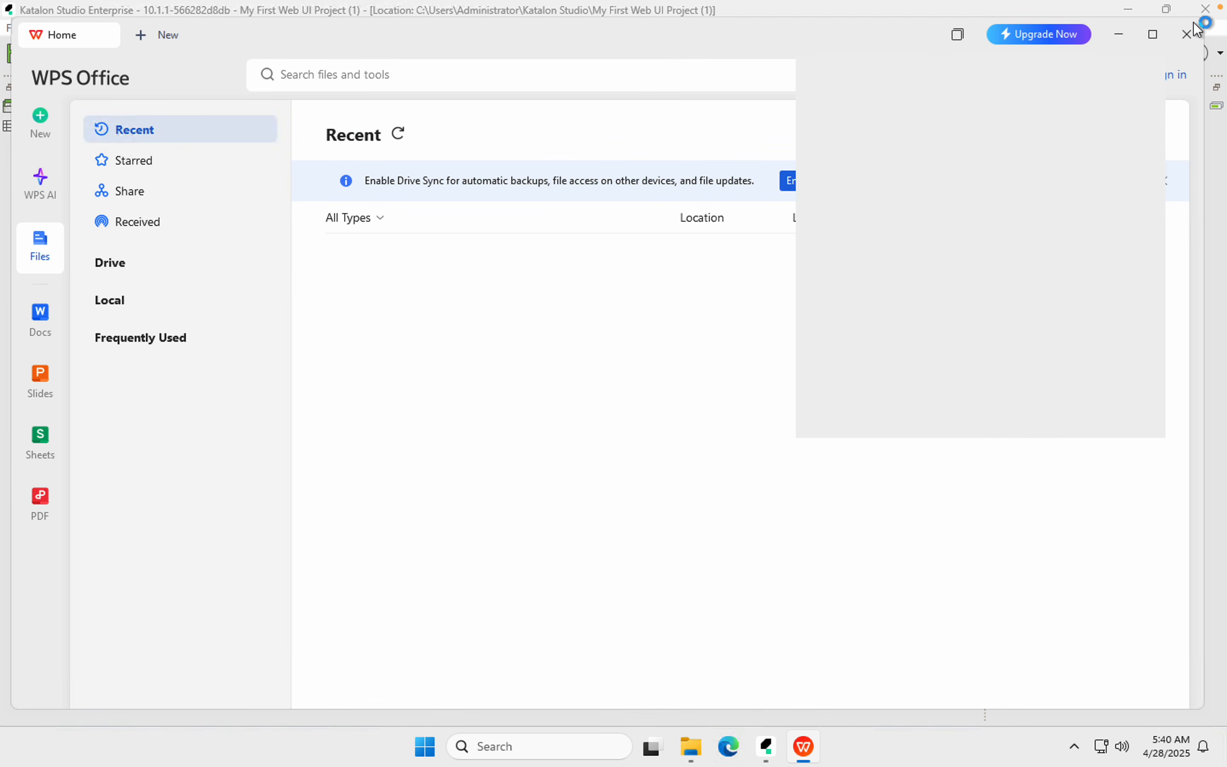
{"action": "left_click", "coordinate": [1185, 36]}
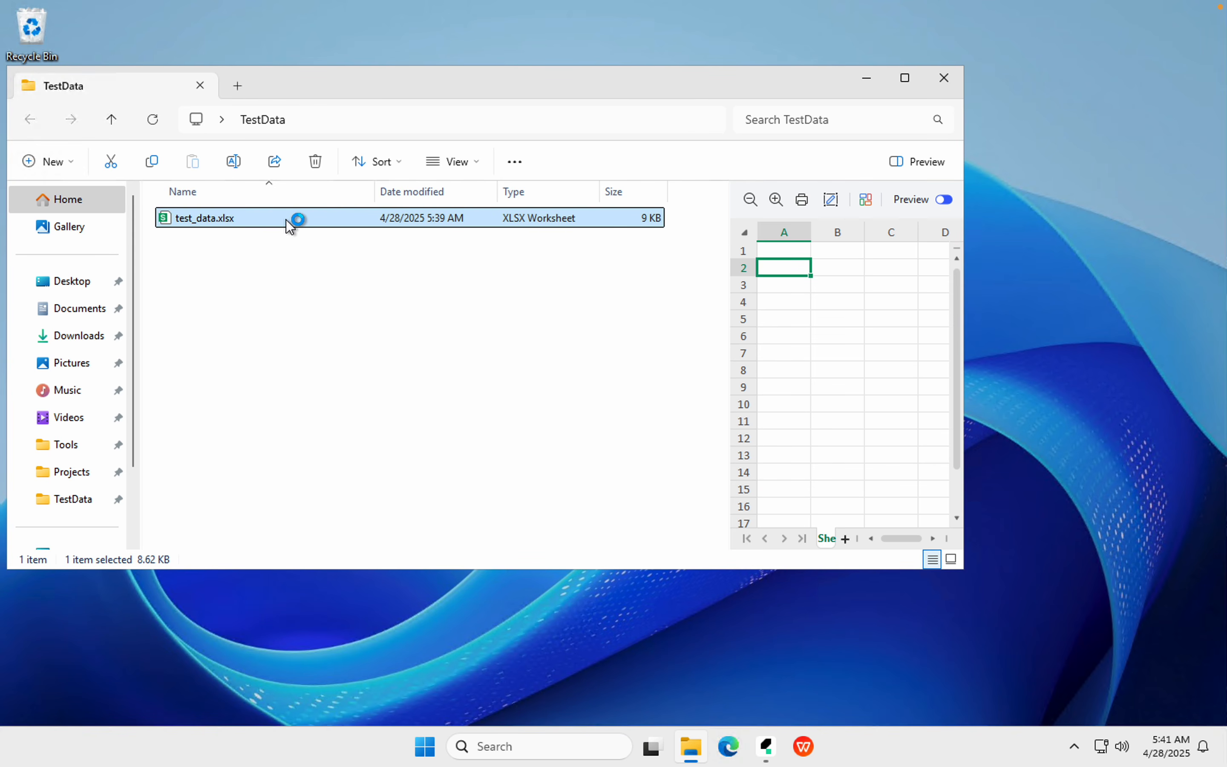
{"action": "double_click", "coordinate": [286, 219]}
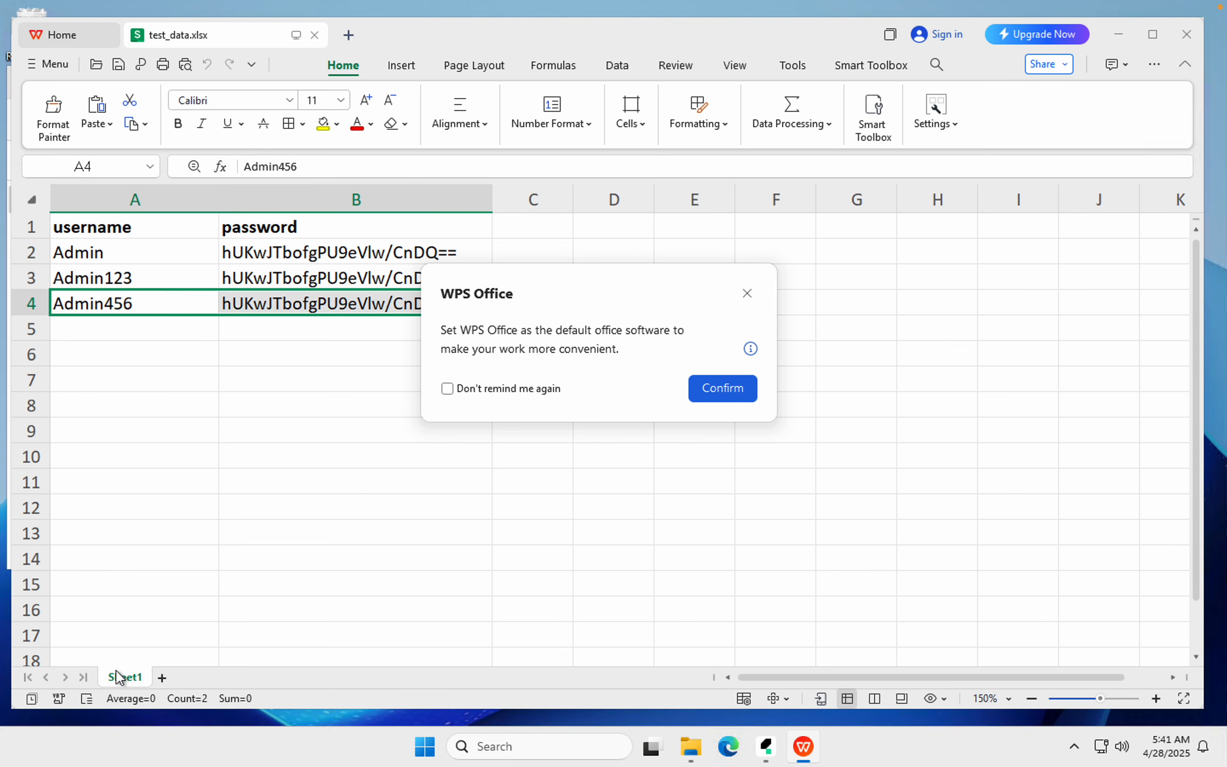
{"action": "left_click", "coordinate": [766, 750]}
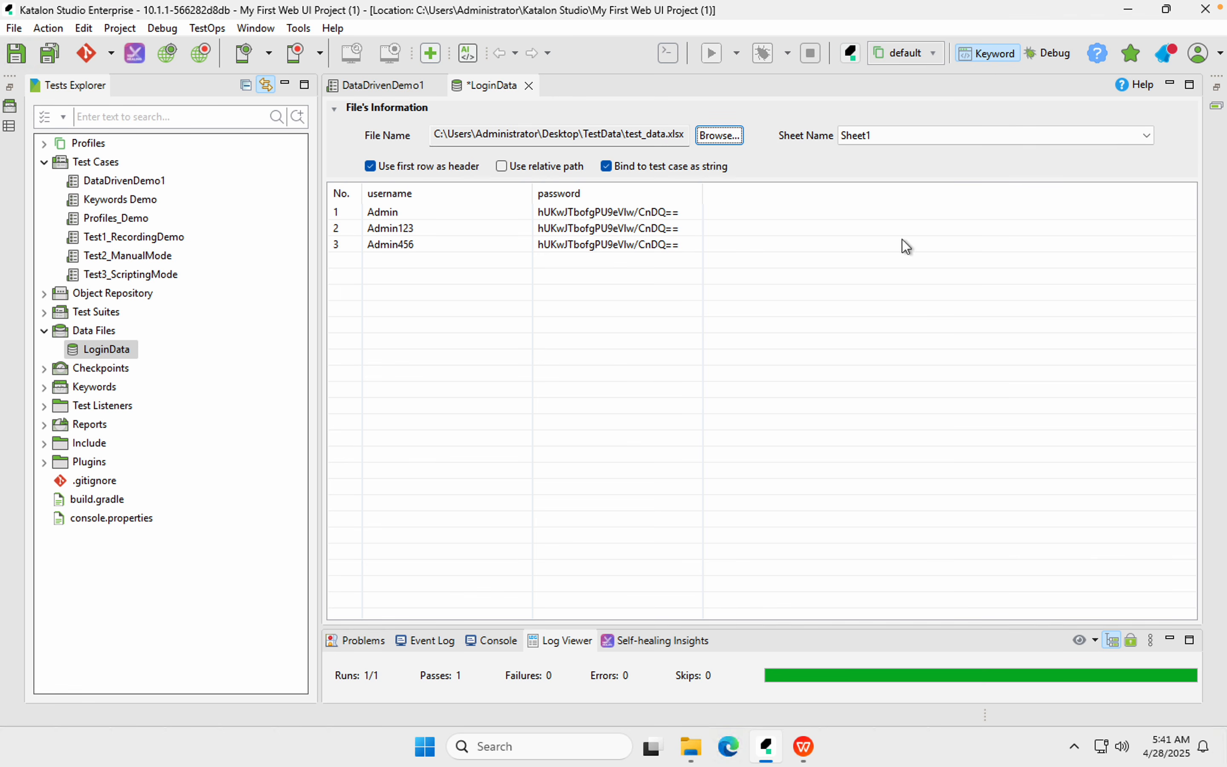
Keep Sheet1 as LoginData's sheet, then minimize everything to show the desktop
{"action": "left_click", "coordinate": [1149, 138]}
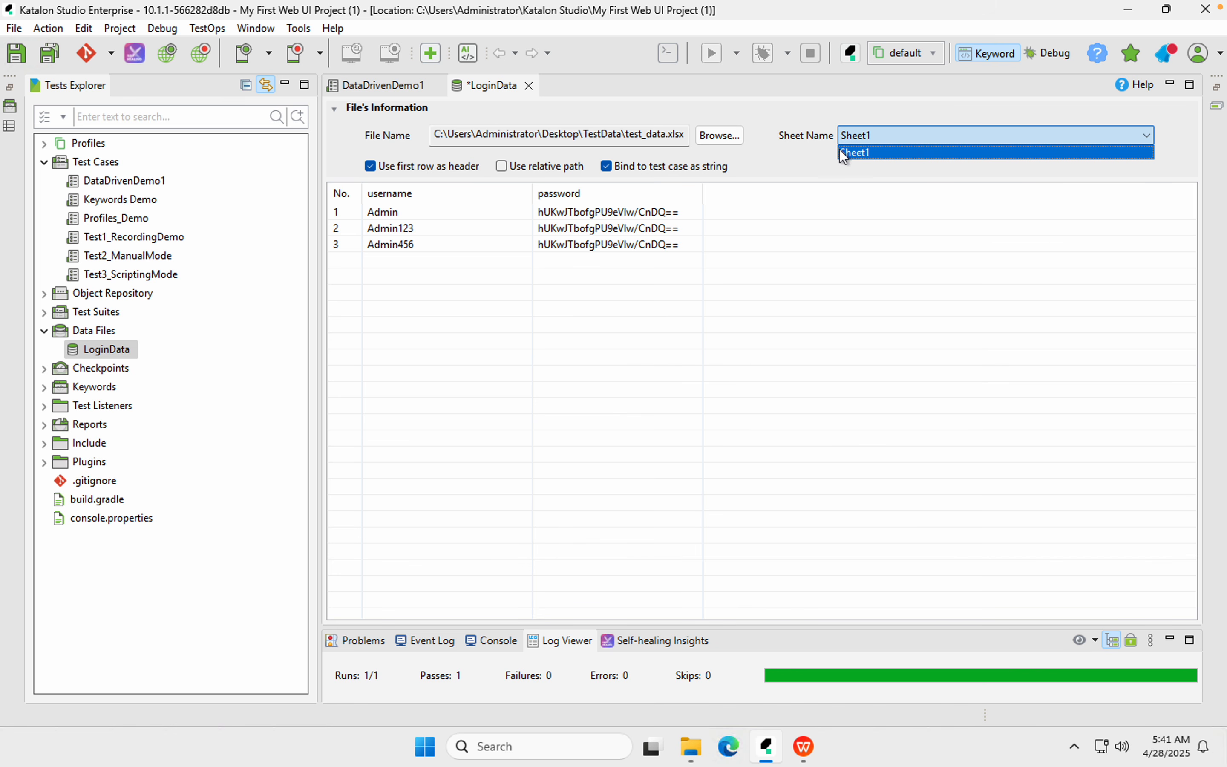
{"action": "left_click", "coordinate": [825, 153]}
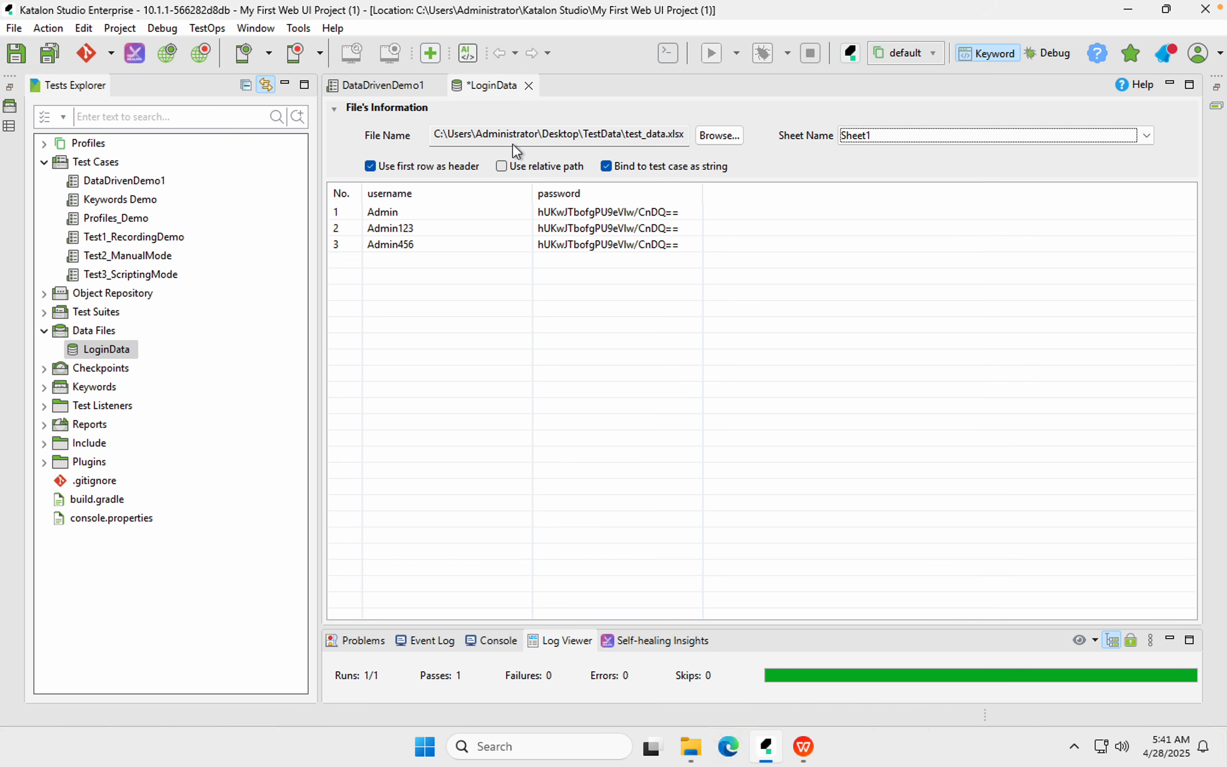
{"action": "key", "text": "super+d"}
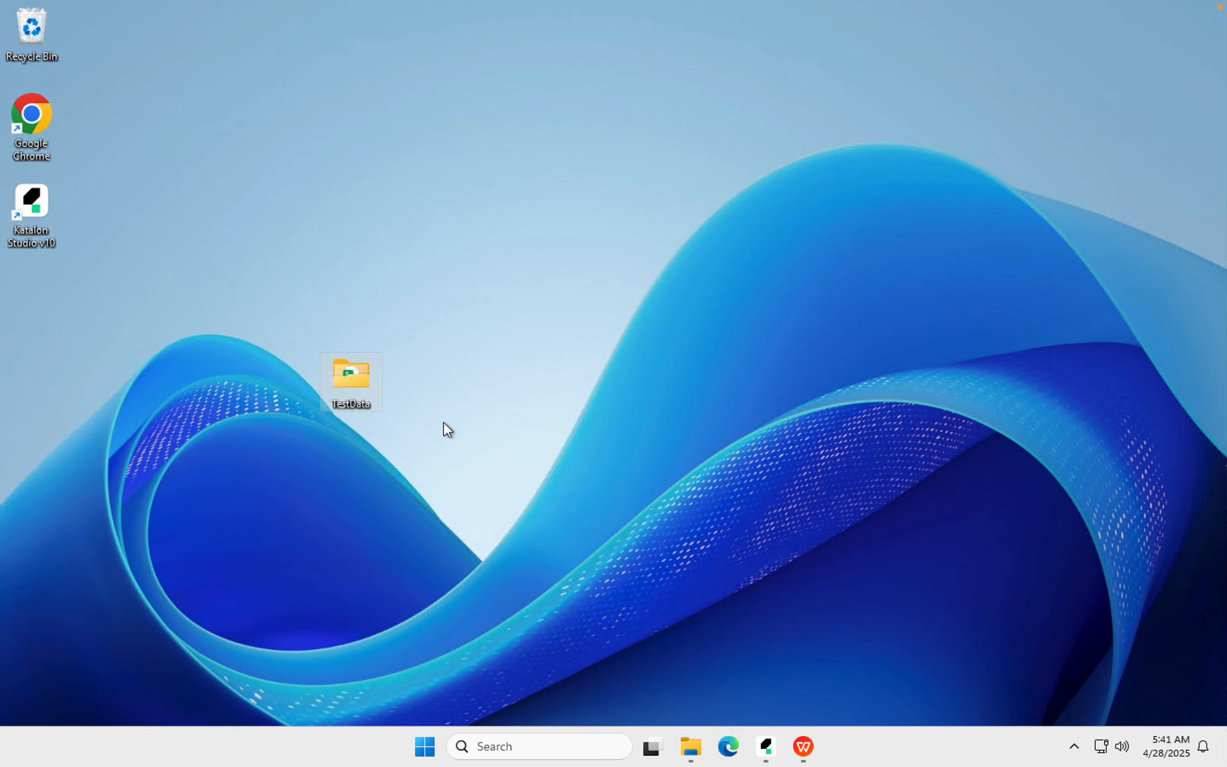
Move the TestData desktop folder, return to Katalon, and select the folder part of LoginData's path
{"action": "left_click_drag", "start_coordinate": [357, 375], "coordinate": [263, 242]}
{"action": "left_click", "coordinate": [773, 754]}
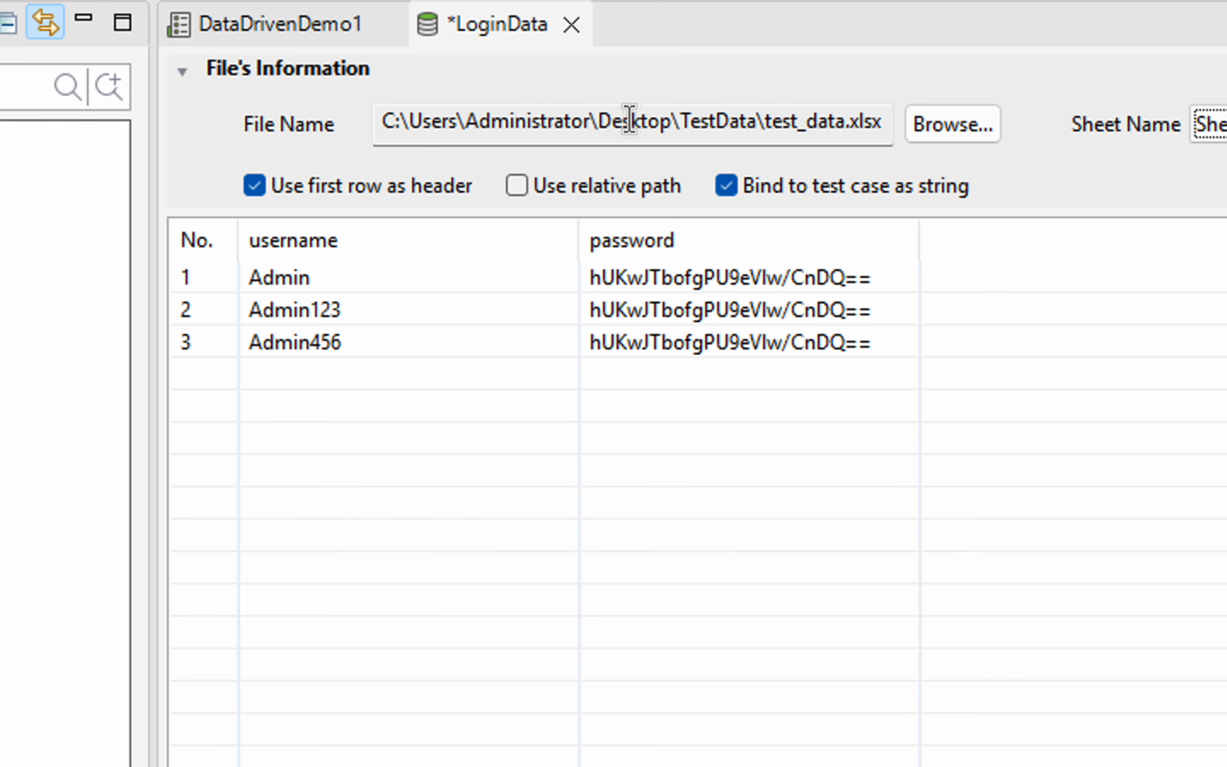
{"action": "left_click_drag", "start_coordinate": [388, 120], "coordinate": [840, 123]}
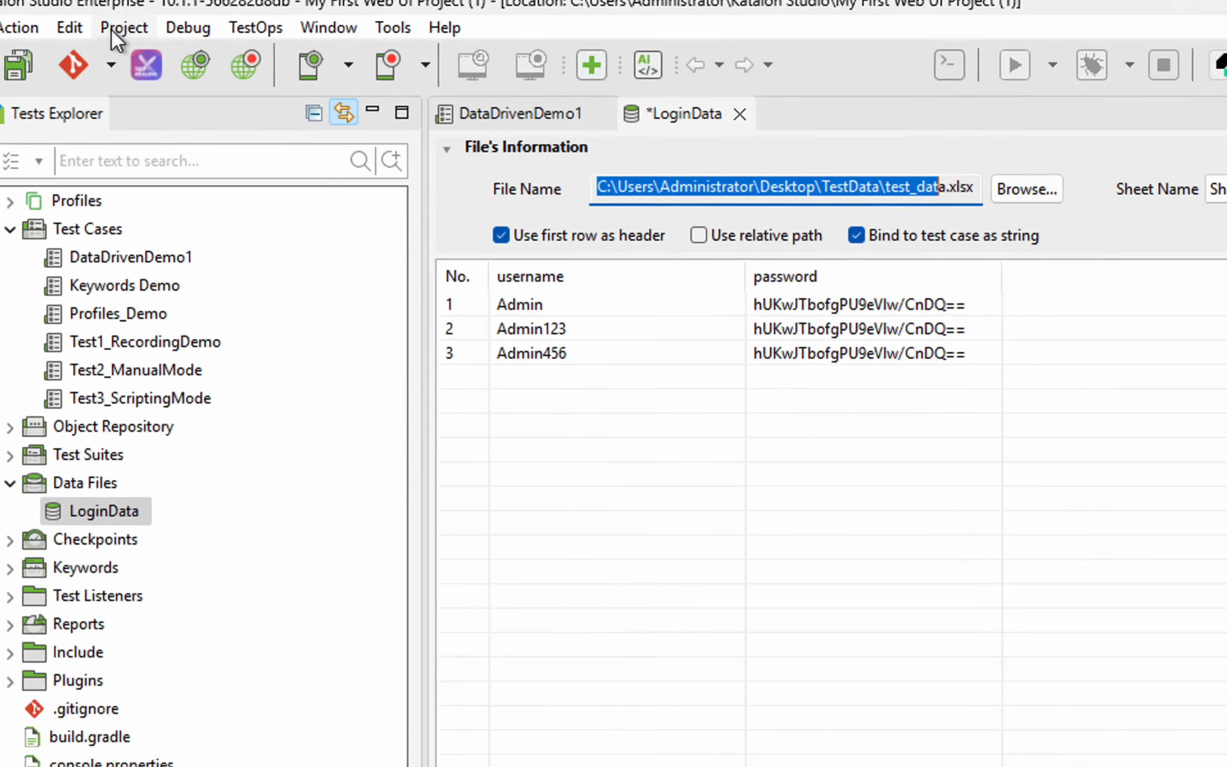
Check the project's Location path in Project Settings, cancel without changes, and show the desktop
{"action": "left_click", "coordinate": [113, 29]}
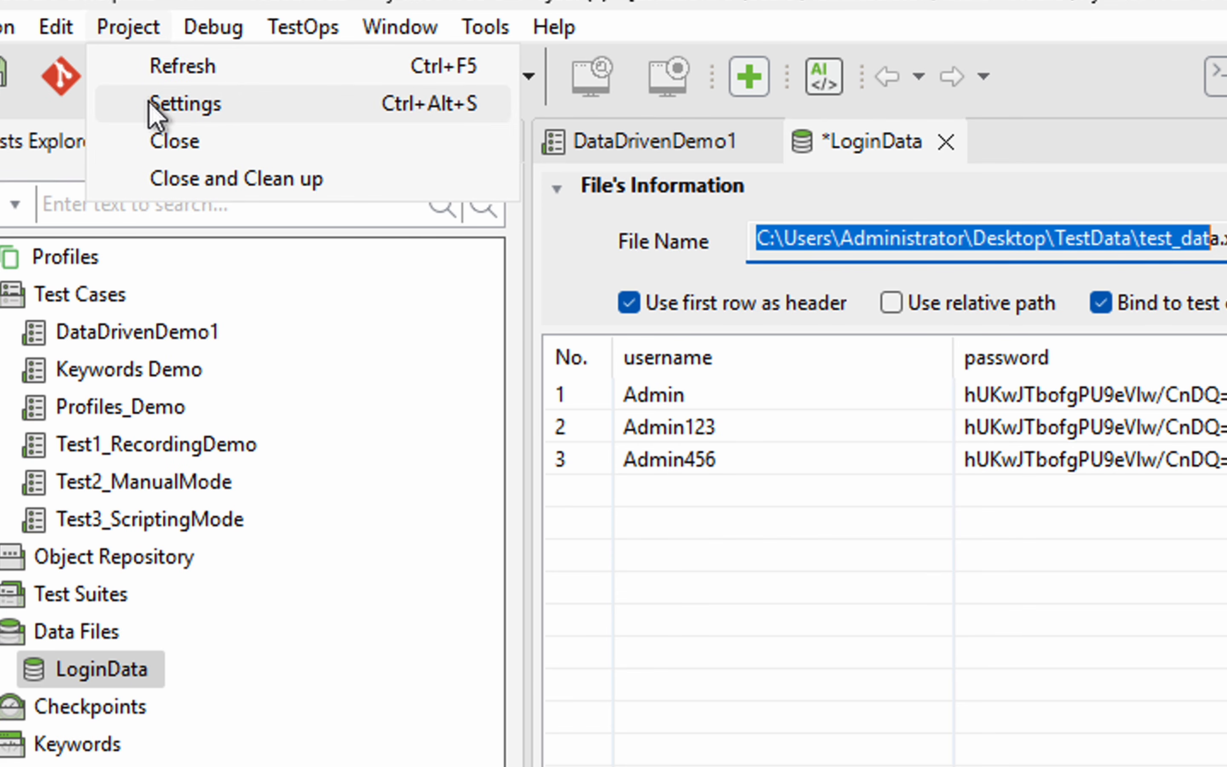
{"action": "left_click", "coordinate": [152, 104]}
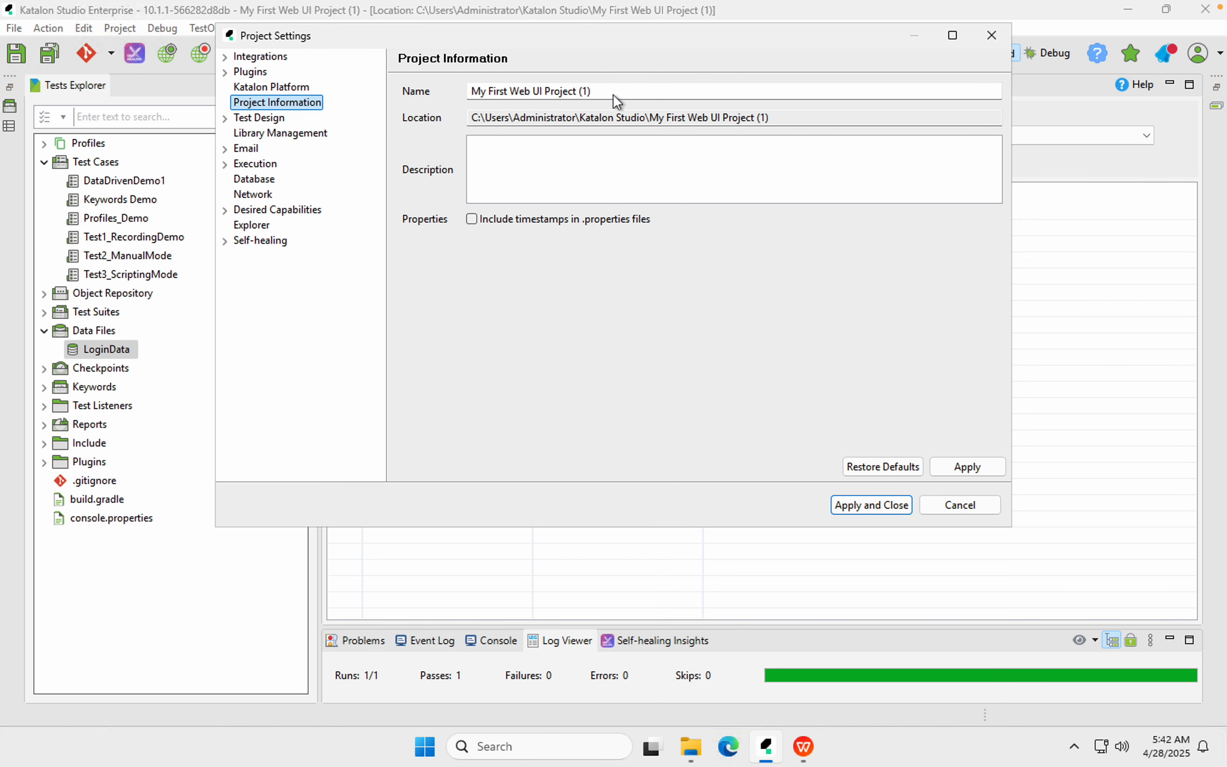
{"action": "left_click_drag", "start_coordinate": [794, 121], "coordinate": [424, 129]}
{"action": "key", "text": "ctrl+c"}
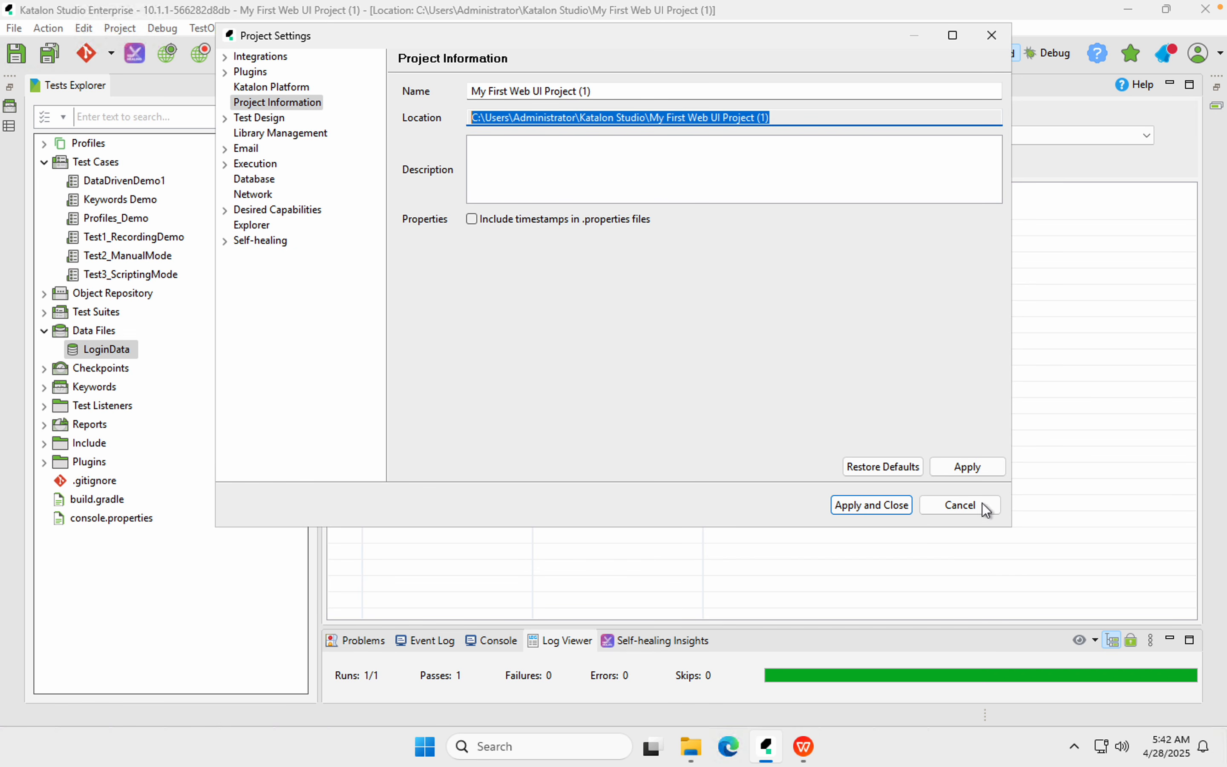
{"action": "left_click", "coordinate": [963, 506]}
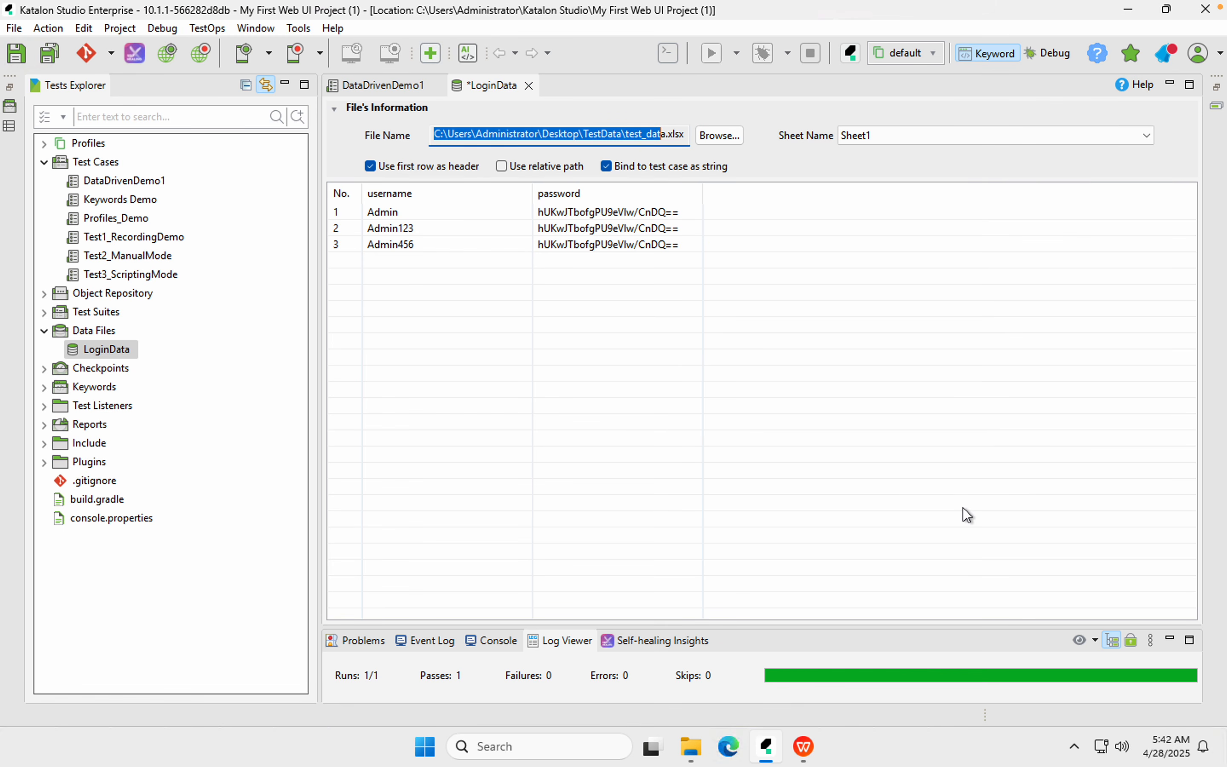
{"action": "key", "text": "super+d"}
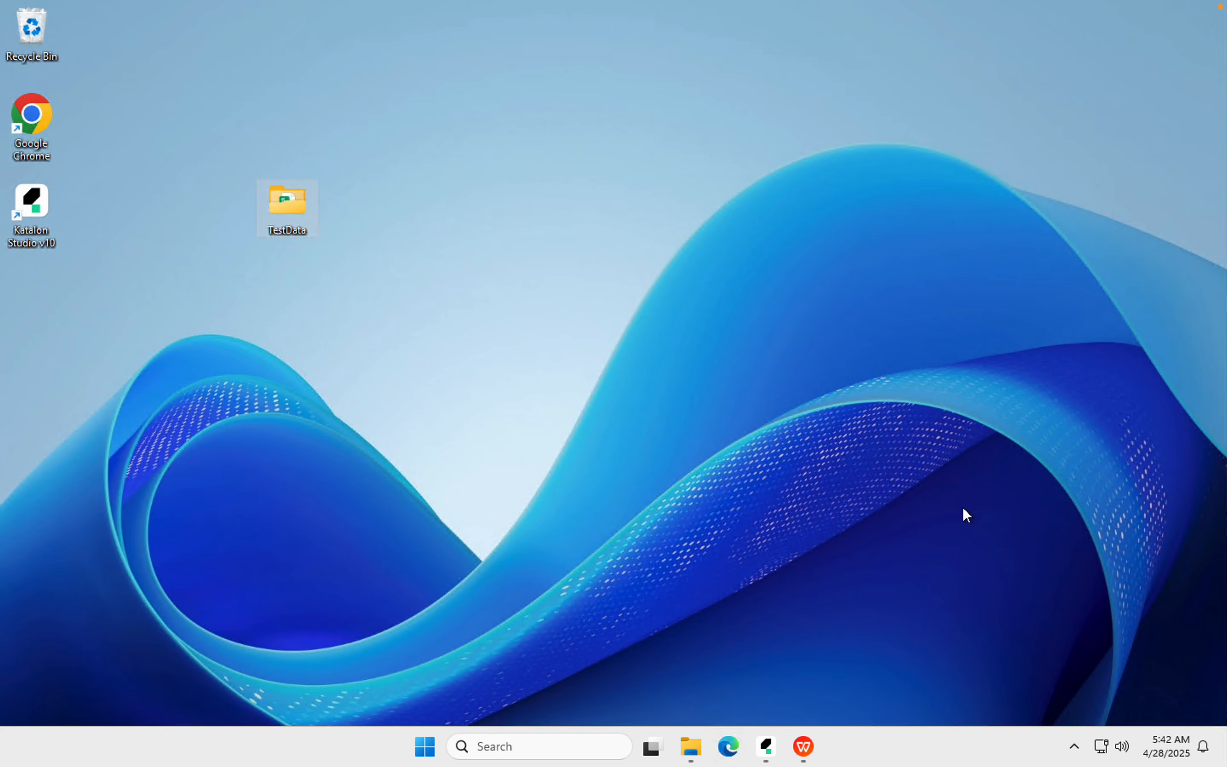
Close the test_data.xlsx spreadsheet in WPS and the TestData File Explorer window
{"action": "left_click", "coordinate": [700, 753]}
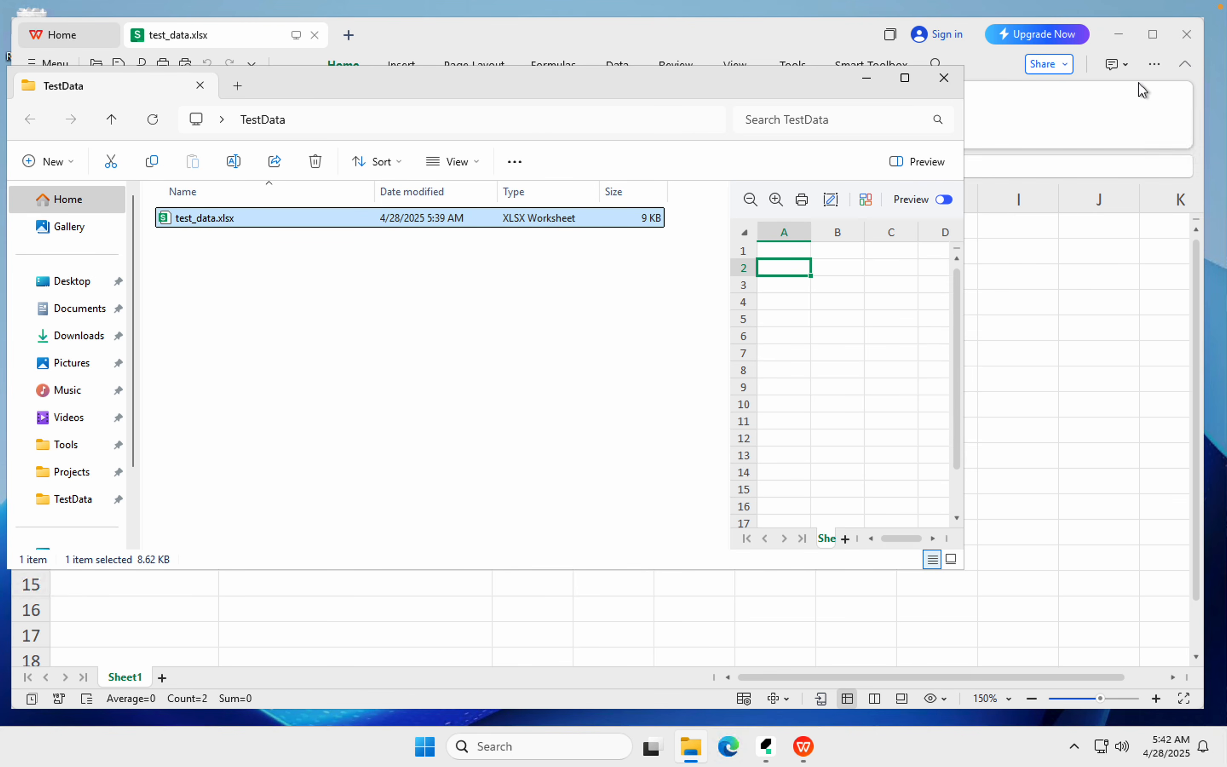
{"action": "left_click", "coordinate": [1185, 35]}
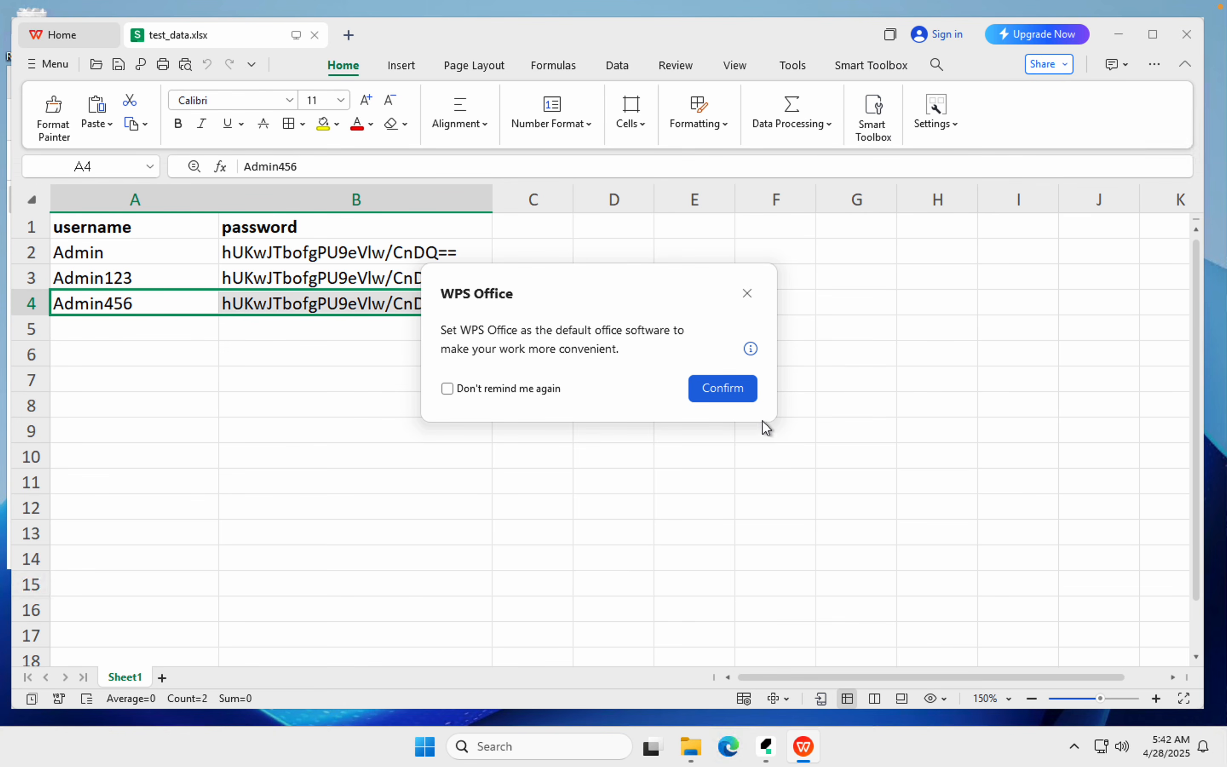
{"action": "left_click", "coordinate": [747, 294]}
{"action": "left_click", "coordinate": [1187, 32]}
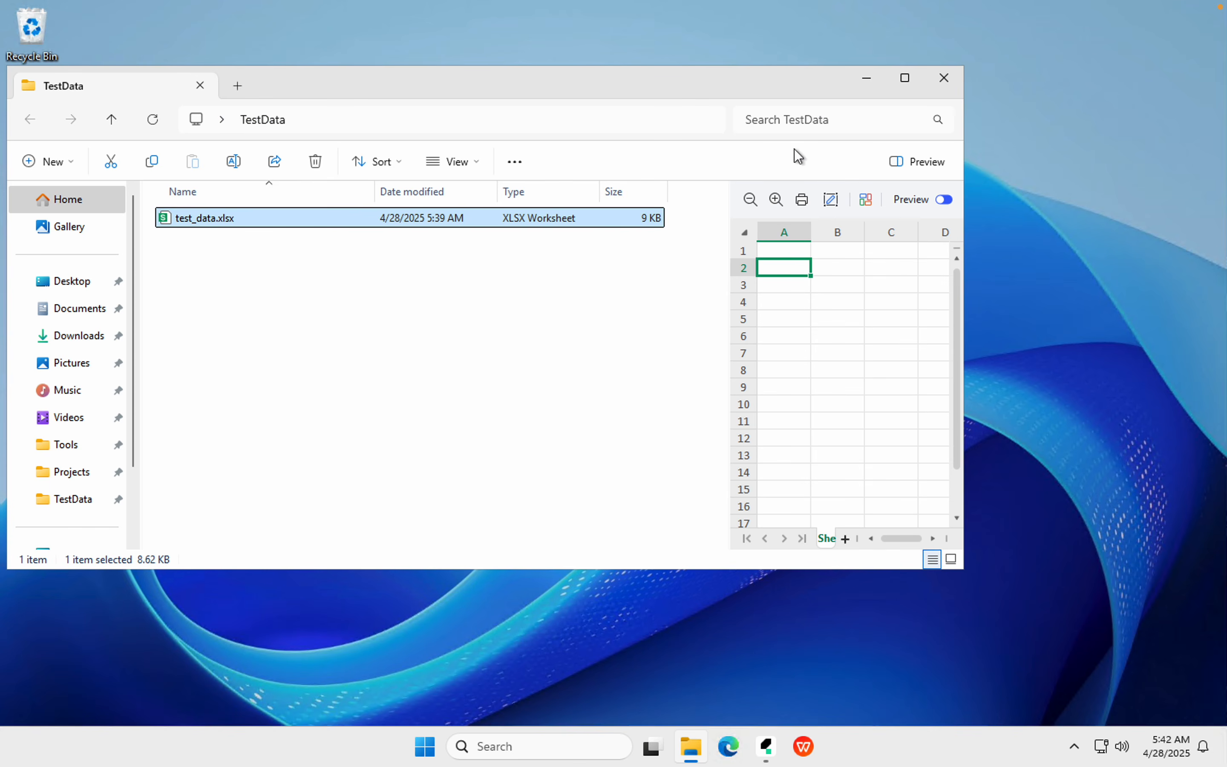
{"action": "left_click", "coordinate": [944, 79]}
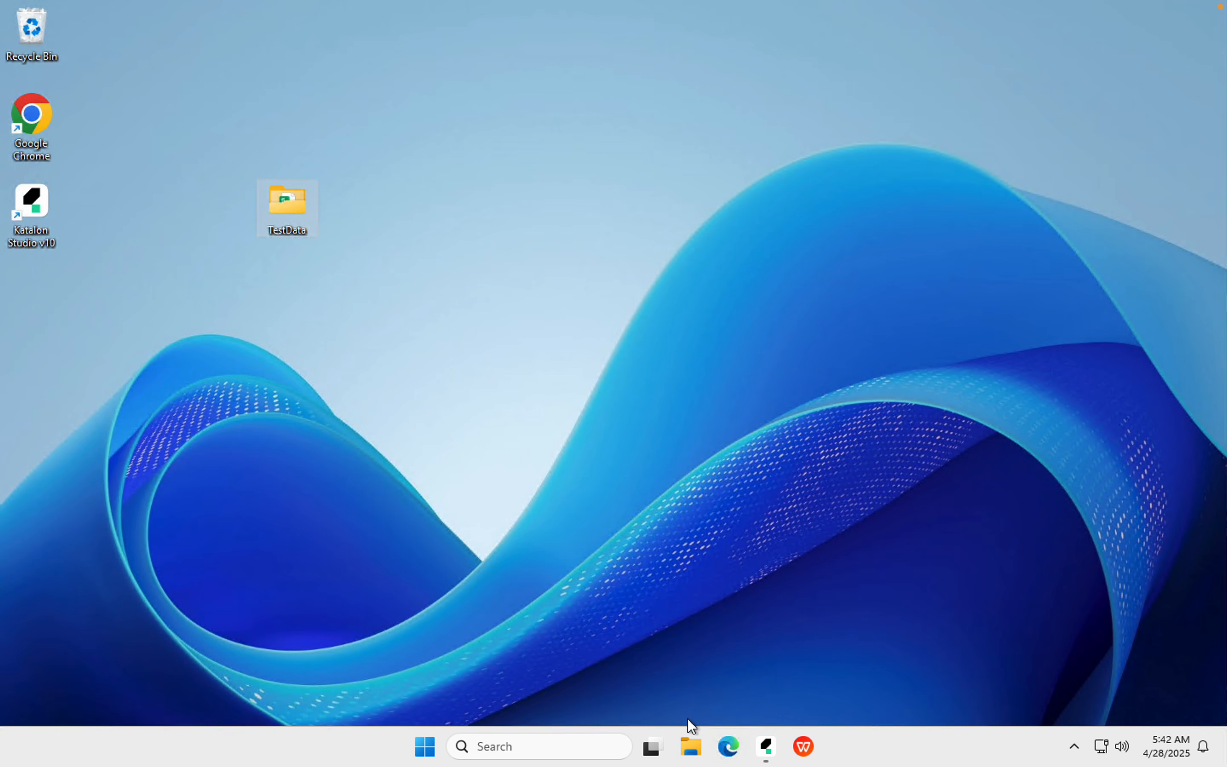
Open a File Explorer window at the pasted Katalon project folder path
{"action": "left_click", "coordinate": [691, 745]}
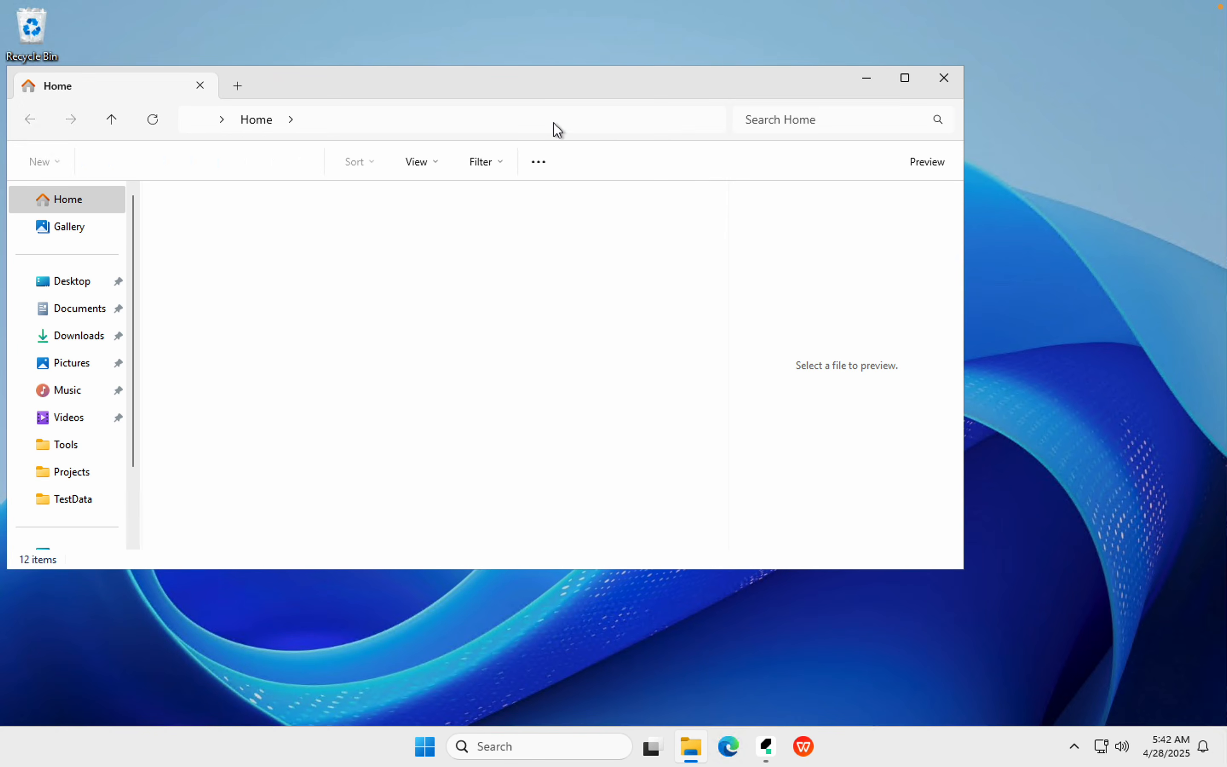
{"action": "left_click_drag", "start_coordinate": [536, 85], "coordinate": [822, 95]}
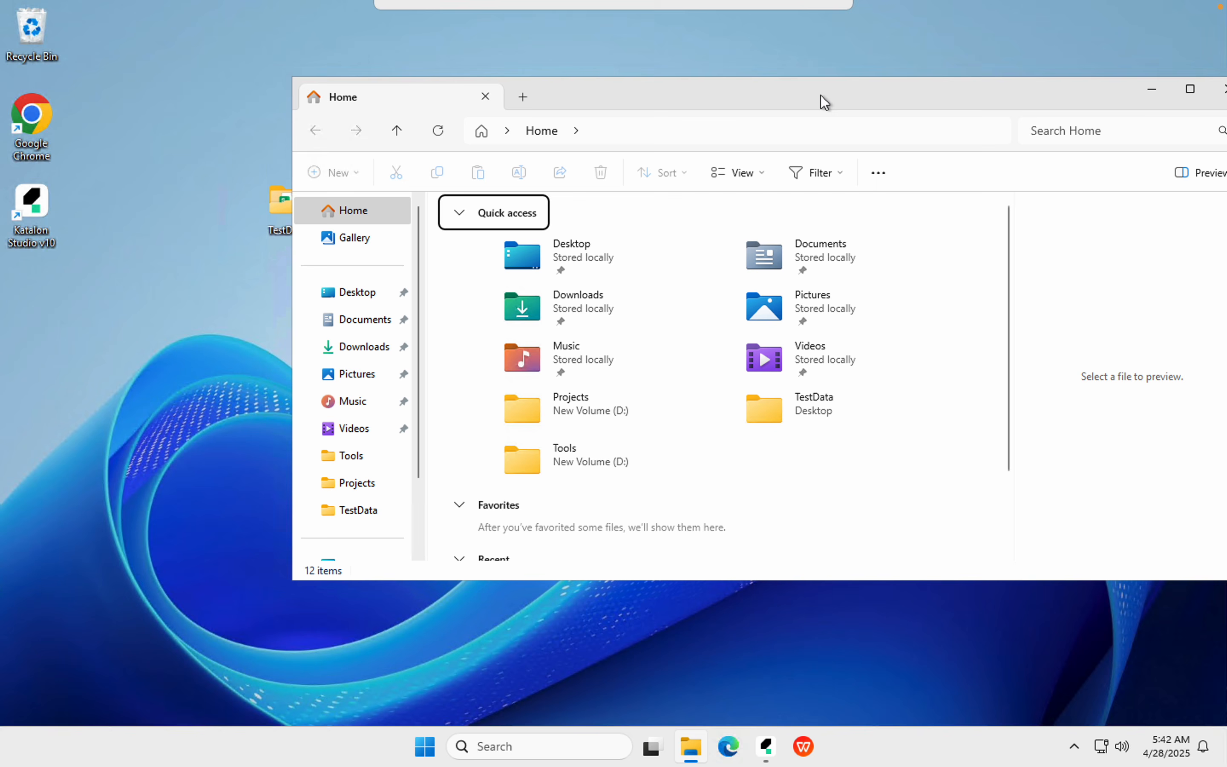
{"action": "left_click", "coordinate": [637, 132]}
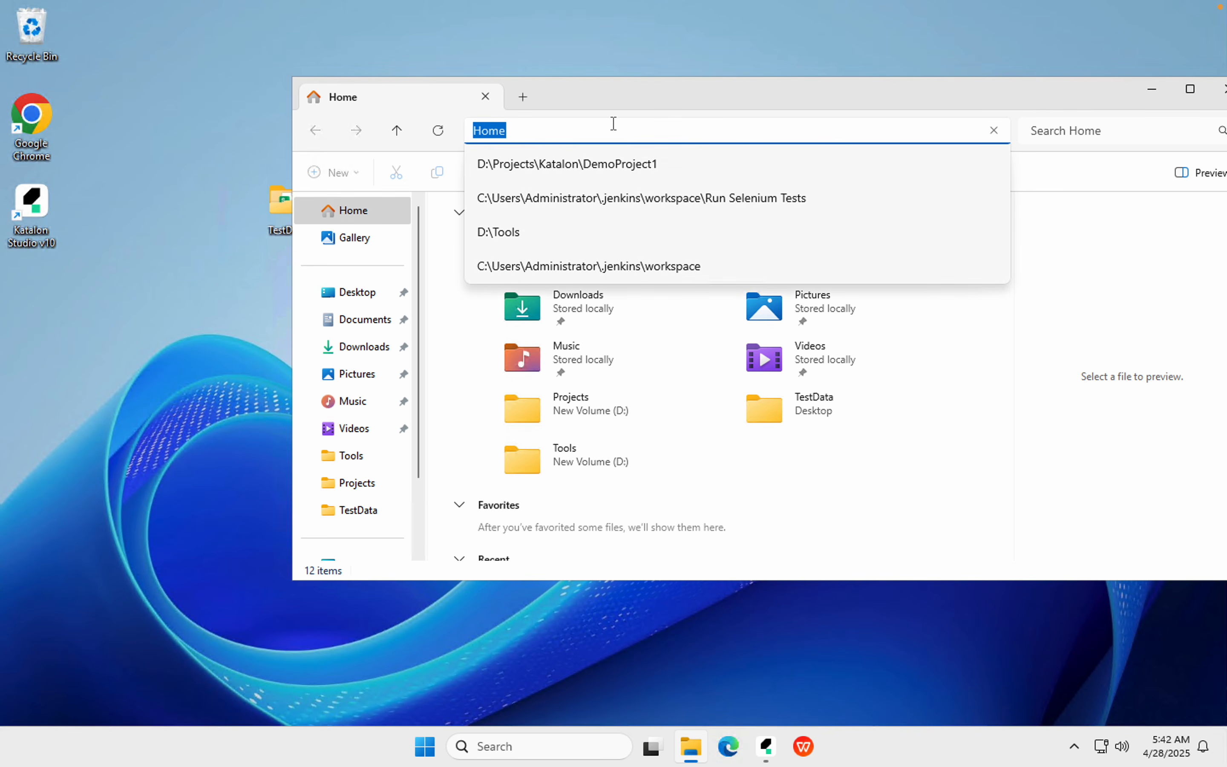
{"action": "key", "text": "ctrl+v"}
{"action": "key", "text": "Return"}
Drag the desktop TestData folder into the My First Web UI Project (1) folder
{"action": "left_click_drag", "start_coordinate": [629, 99], "coordinate": [837, 80]}
{"action": "left_click", "coordinate": [283, 205]}
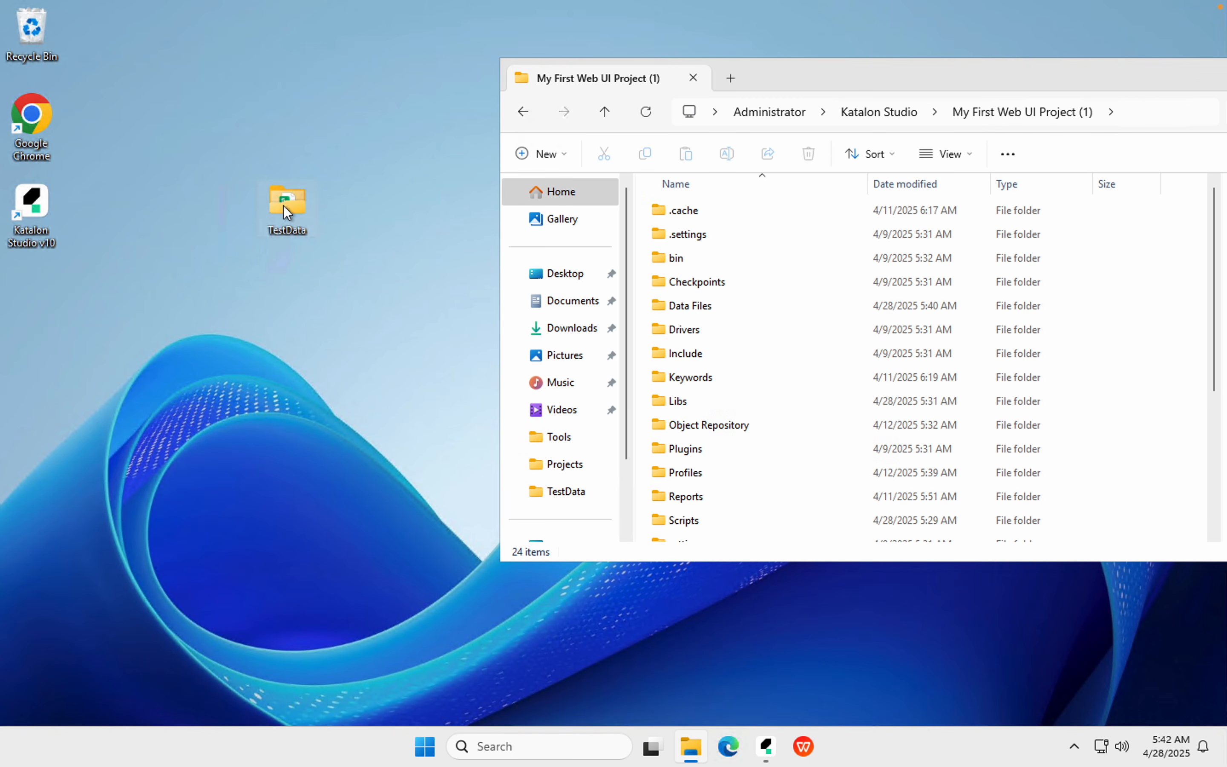
{"action": "scroll", "coordinate": [836, 326], "scroll_direction": "down", "scroll_amount": 3}
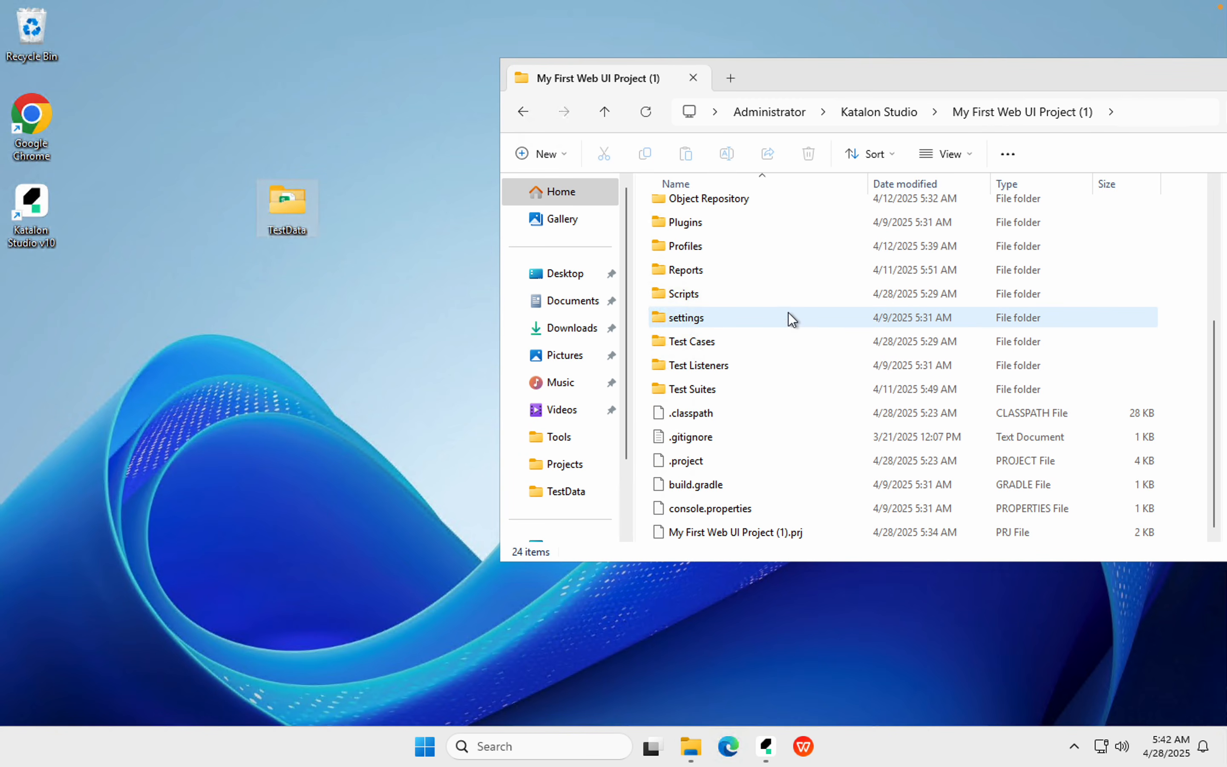
{"action": "left_click_drag", "start_coordinate": [283, 208], "coordinate": [780, 467]}
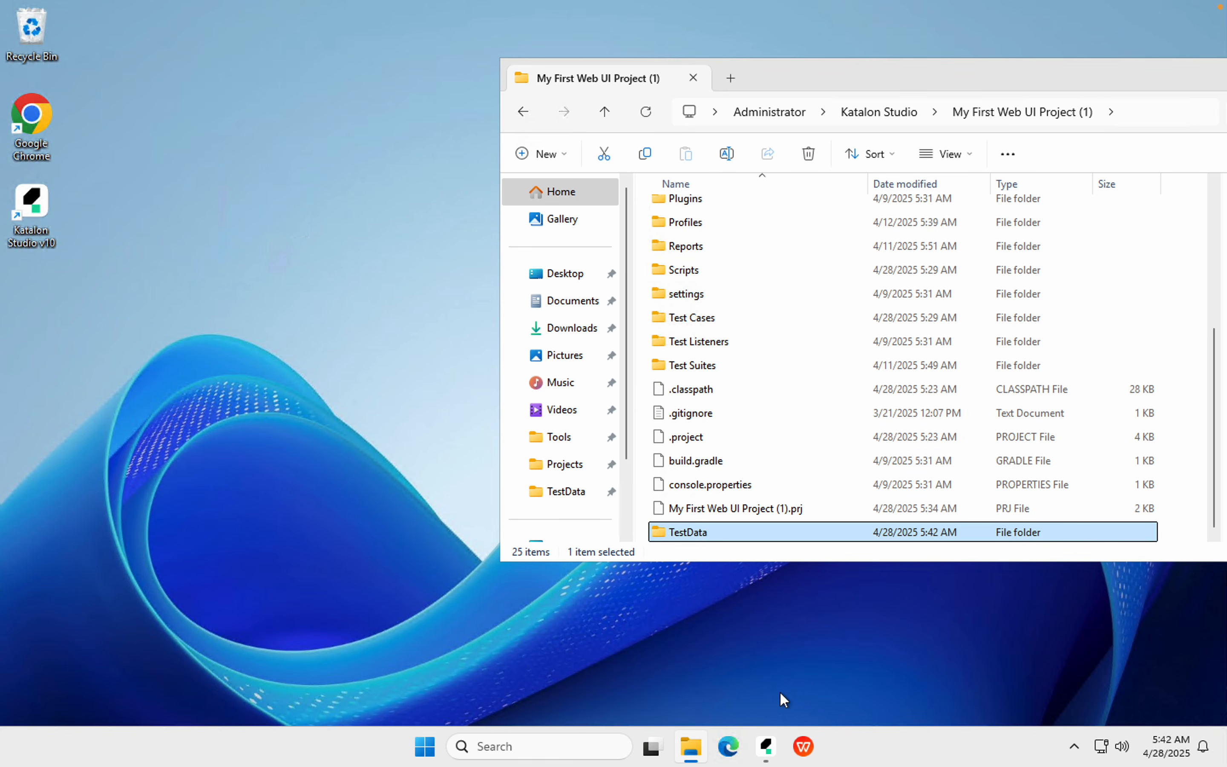
Refresh the Katalon project and expand the new TestData folder to reveal test_data.xlsx
{"action": "left_click", "coordinate": [766, 748]}
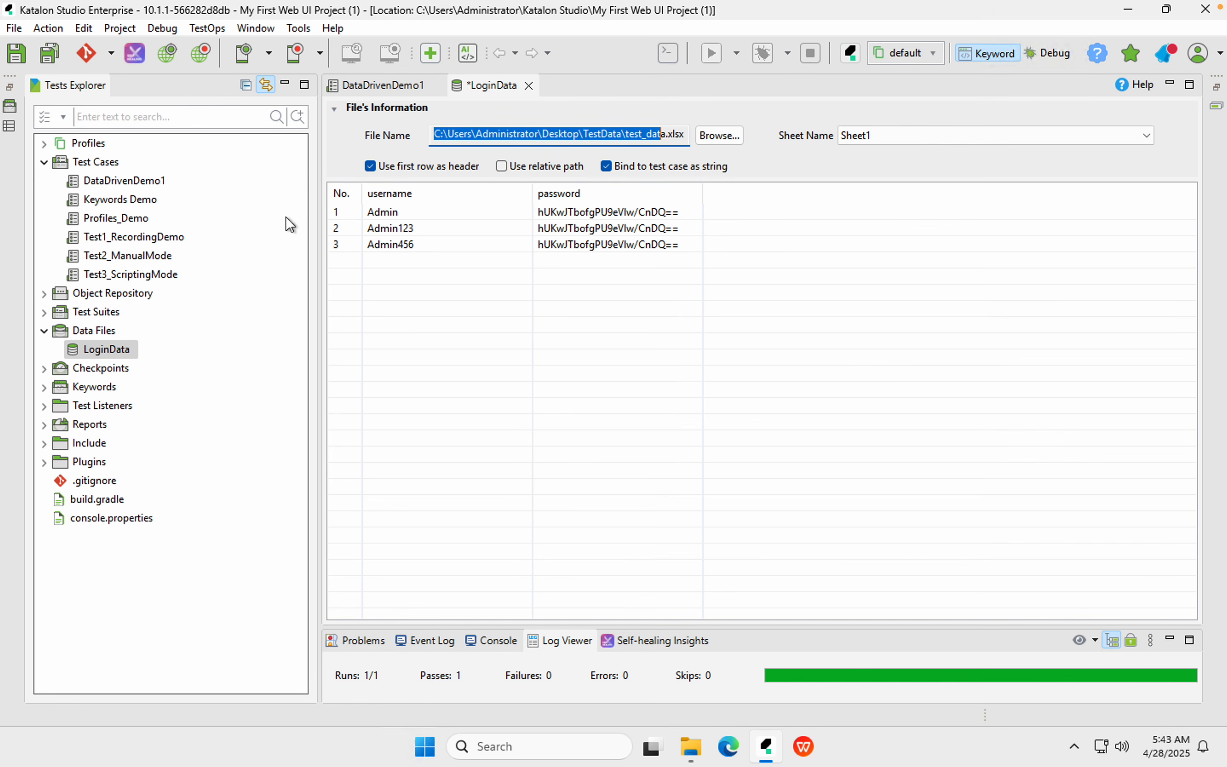
{"action": "left_click", "coordinate": [119, 26]}
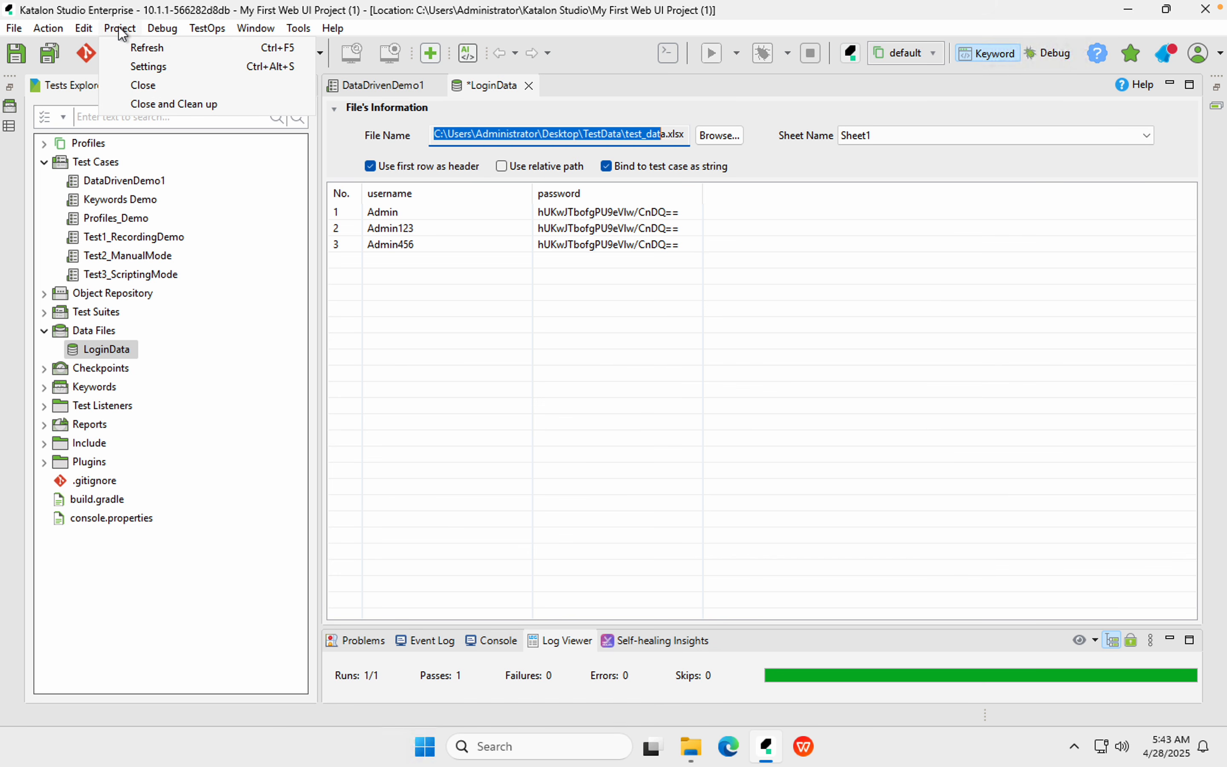
{"action": "left_click", "coordinate": [136, 50]}
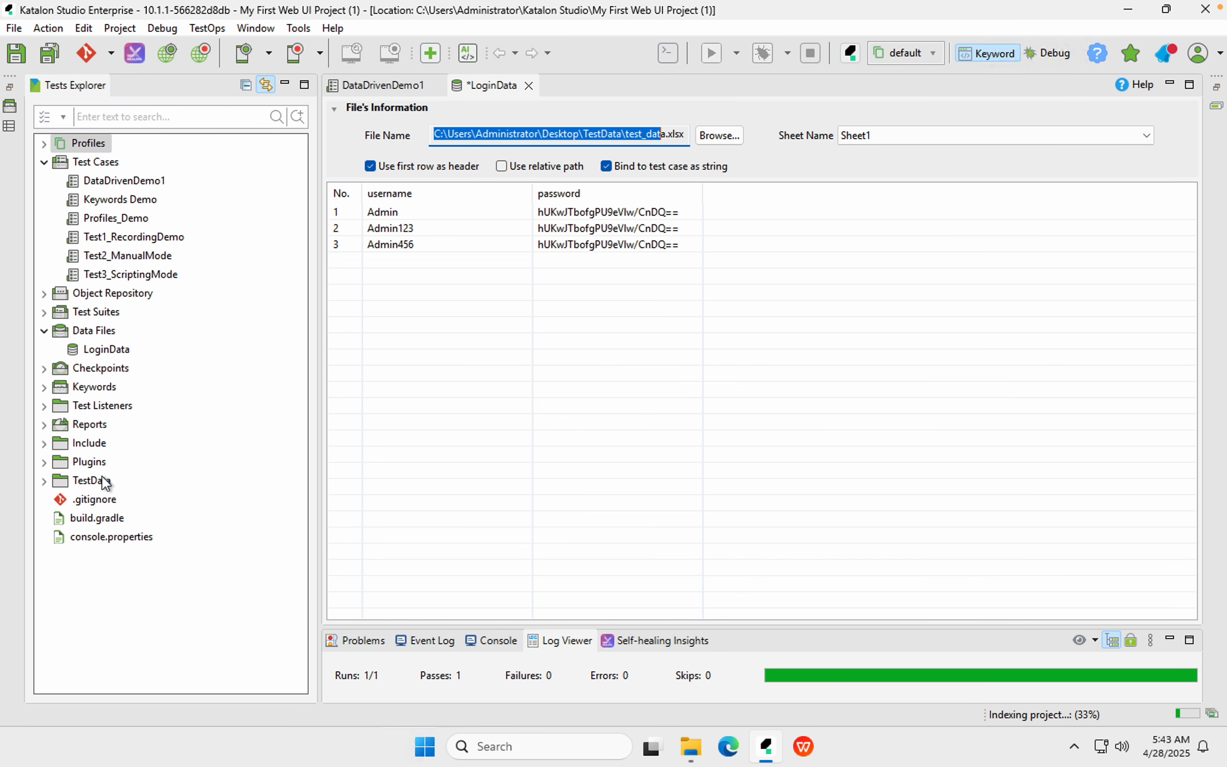
{"action": "left_click", "coordinate": [89, 484]}
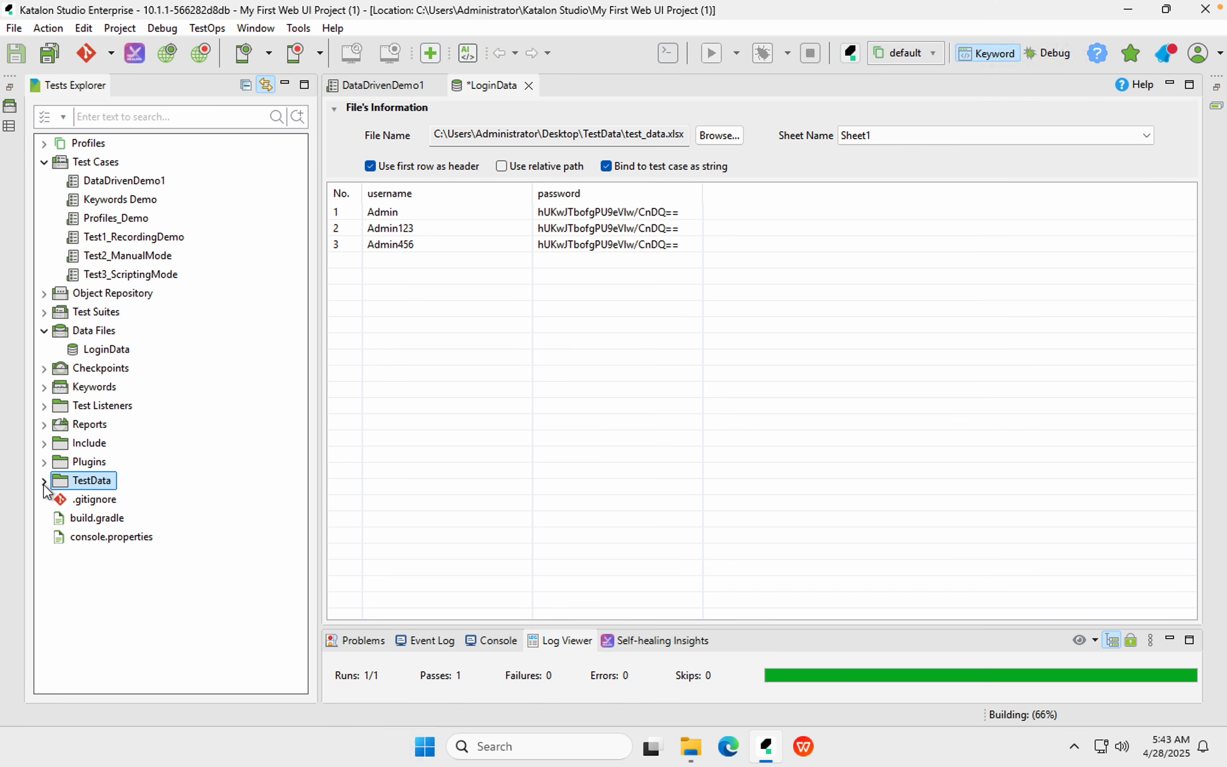
{"action": "left_click", "coordinate": [43, 482]}
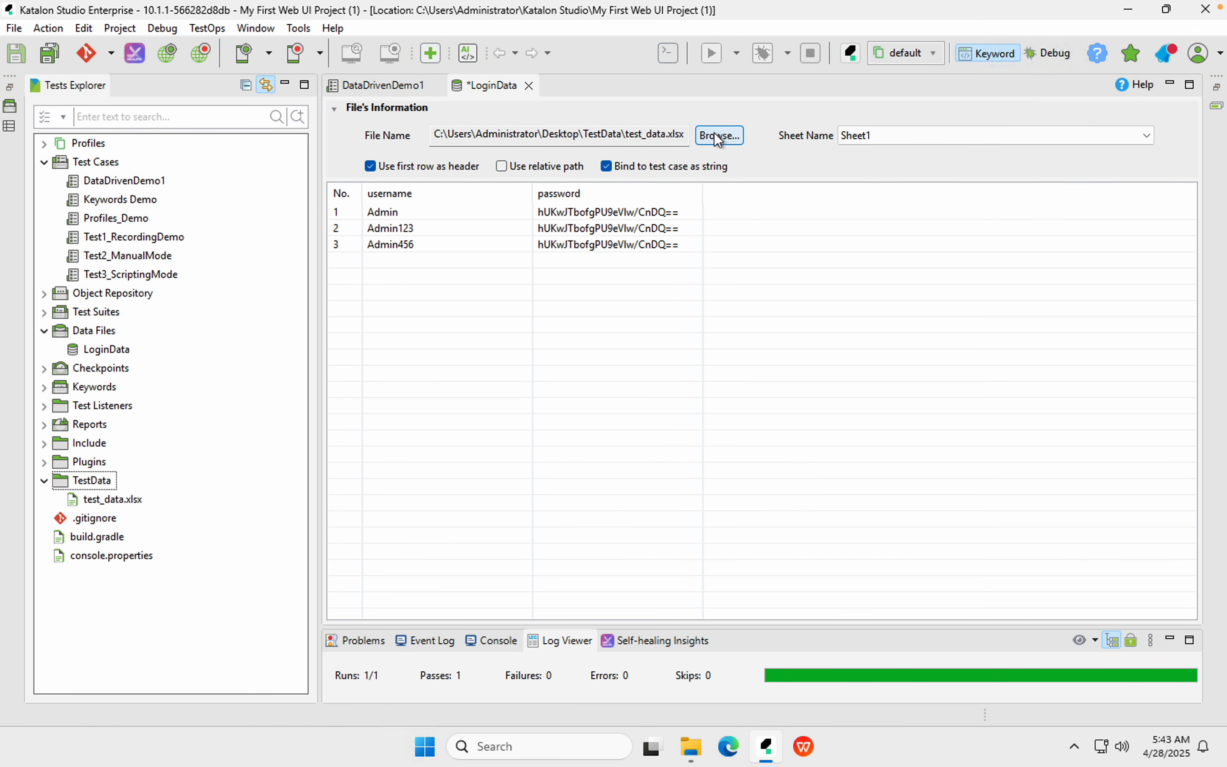
{"action": "left_click", "coordinate": [717, 138]}
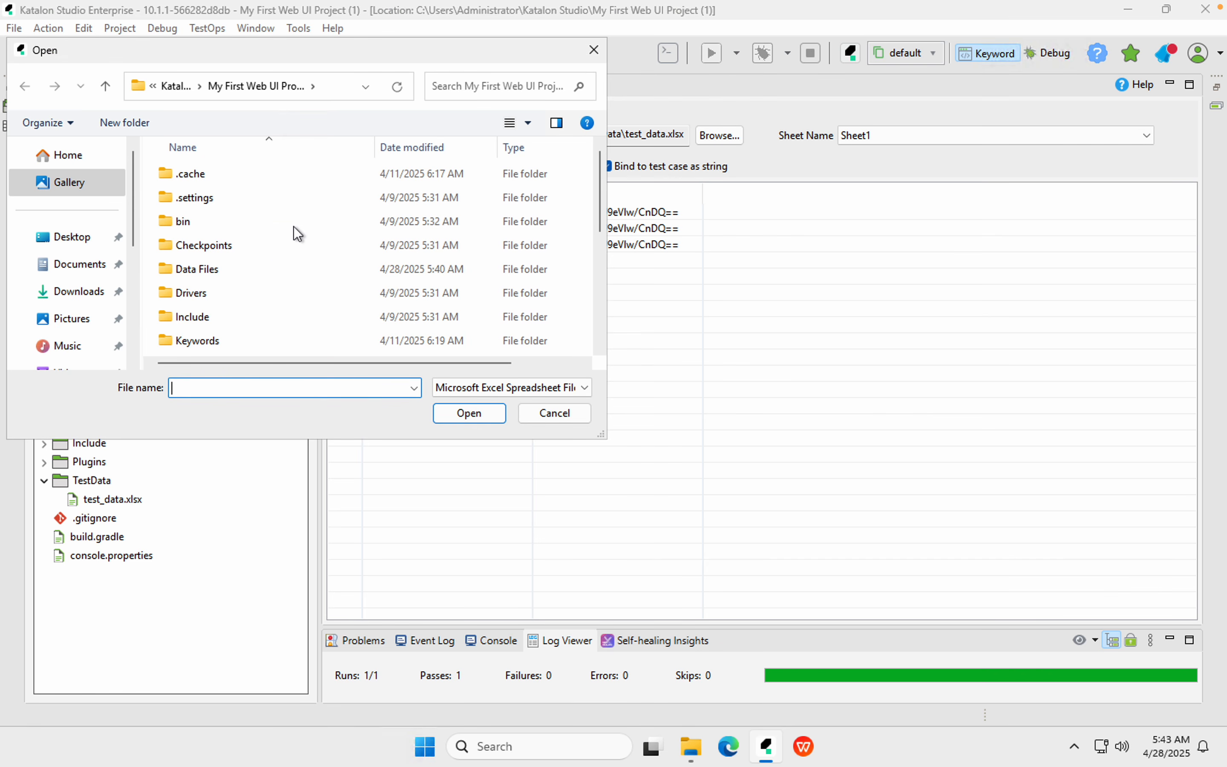
Pick test_data.xlsx from the project's TestData folder as LoginData's source file
{"action": "left_click", "coordinate": [273, 246]}
{"action": "key", "text": "r"}
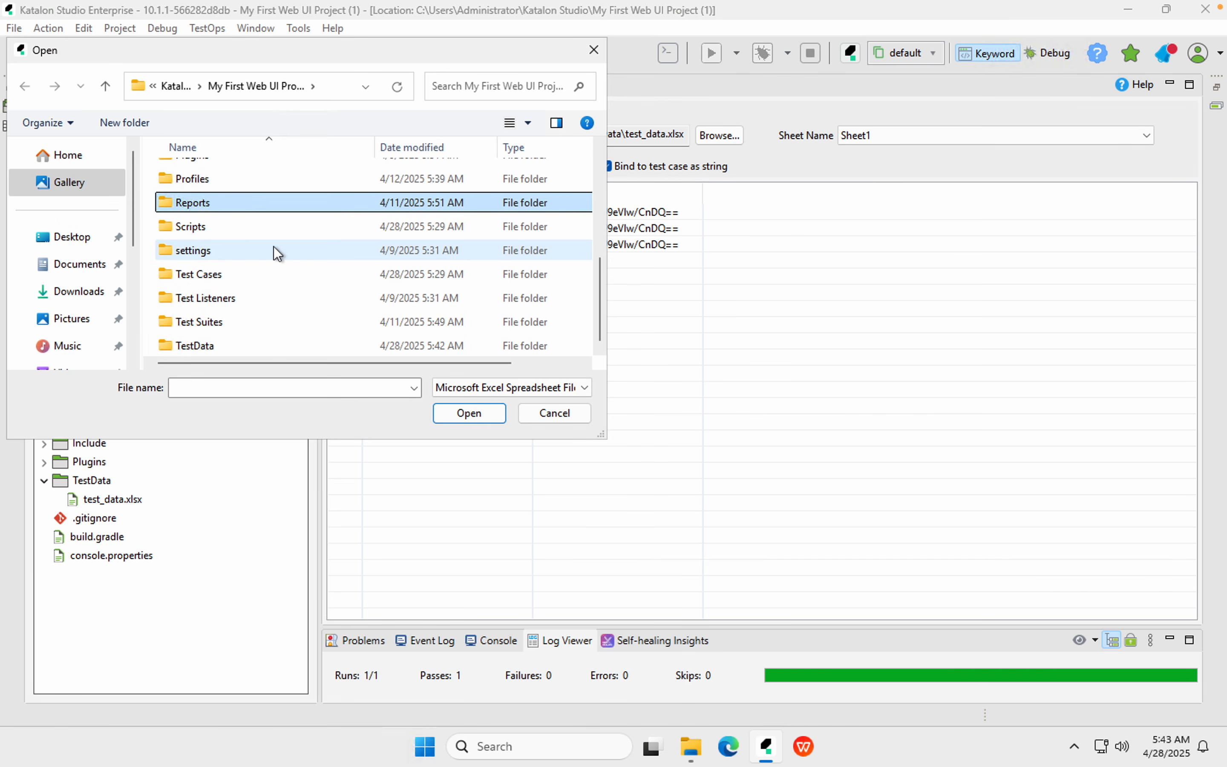
{"action": "key", "text": "t"}
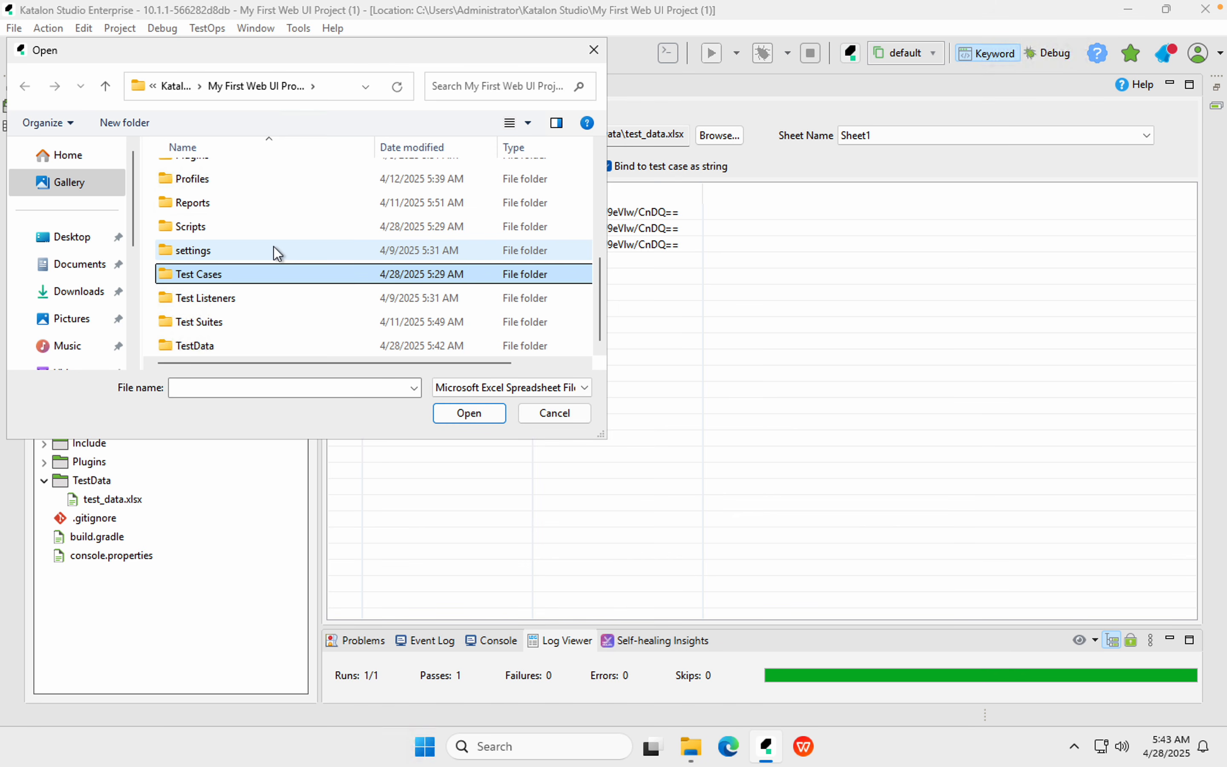
{"action": "double_click", "coordinate": [190, 344]}
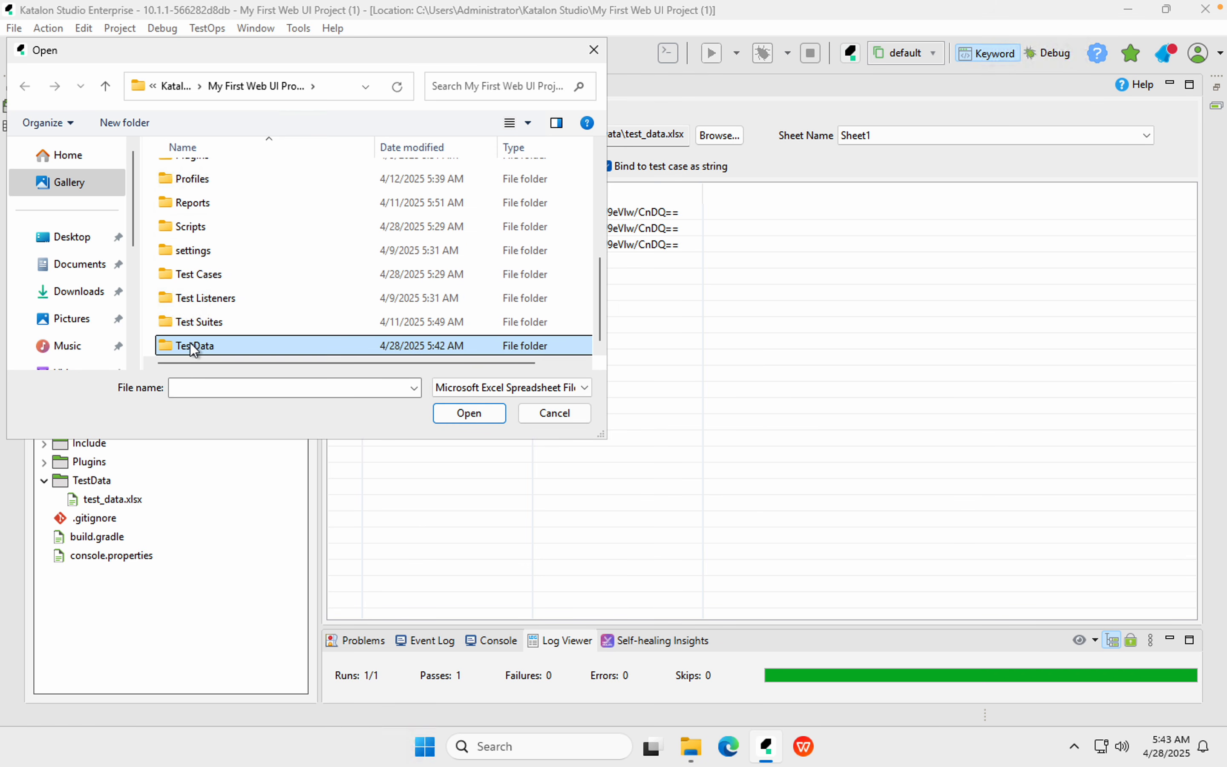
{"action": "left_click", "coordinate": [203, 173]}
{"action": "left_click", "coordinate": [468, 413]}
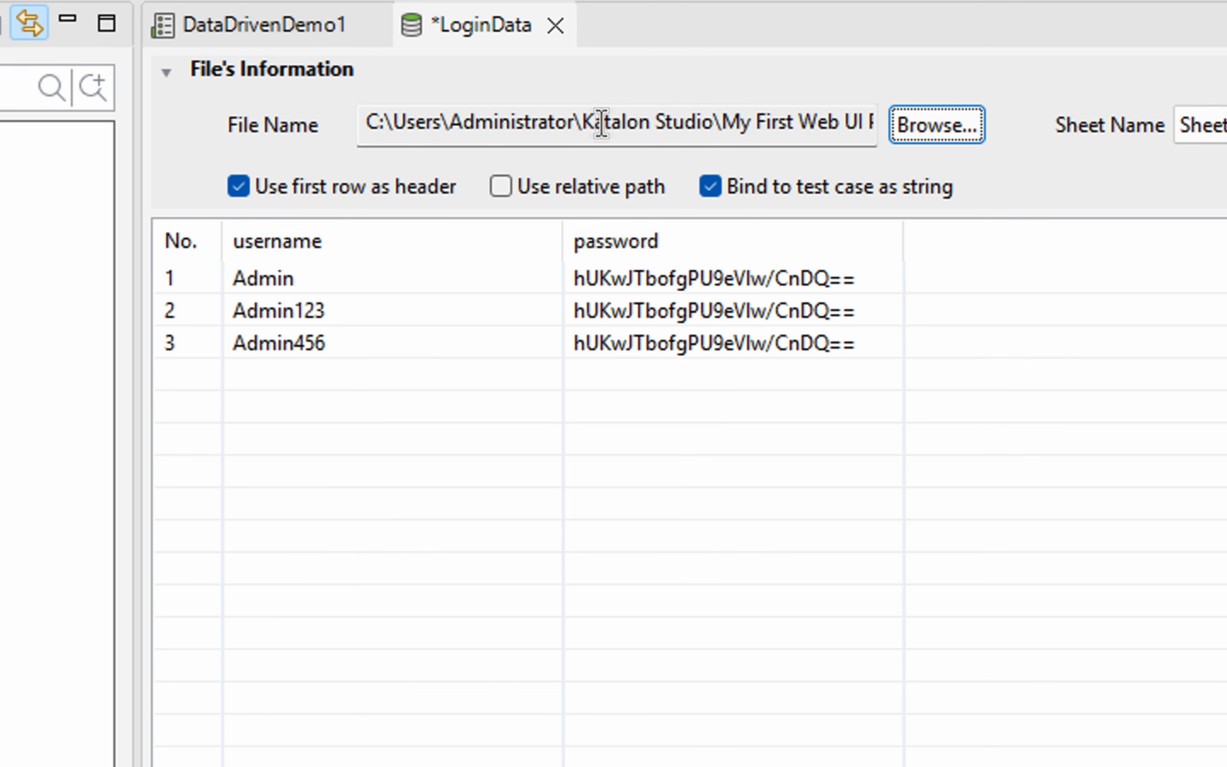
Switch LoginData to the relative path TestData/test_data.xlsx and save it
{"action": "left_click_drag", "start_coordinate": [715, 122], "coordinate": [354, 116]}
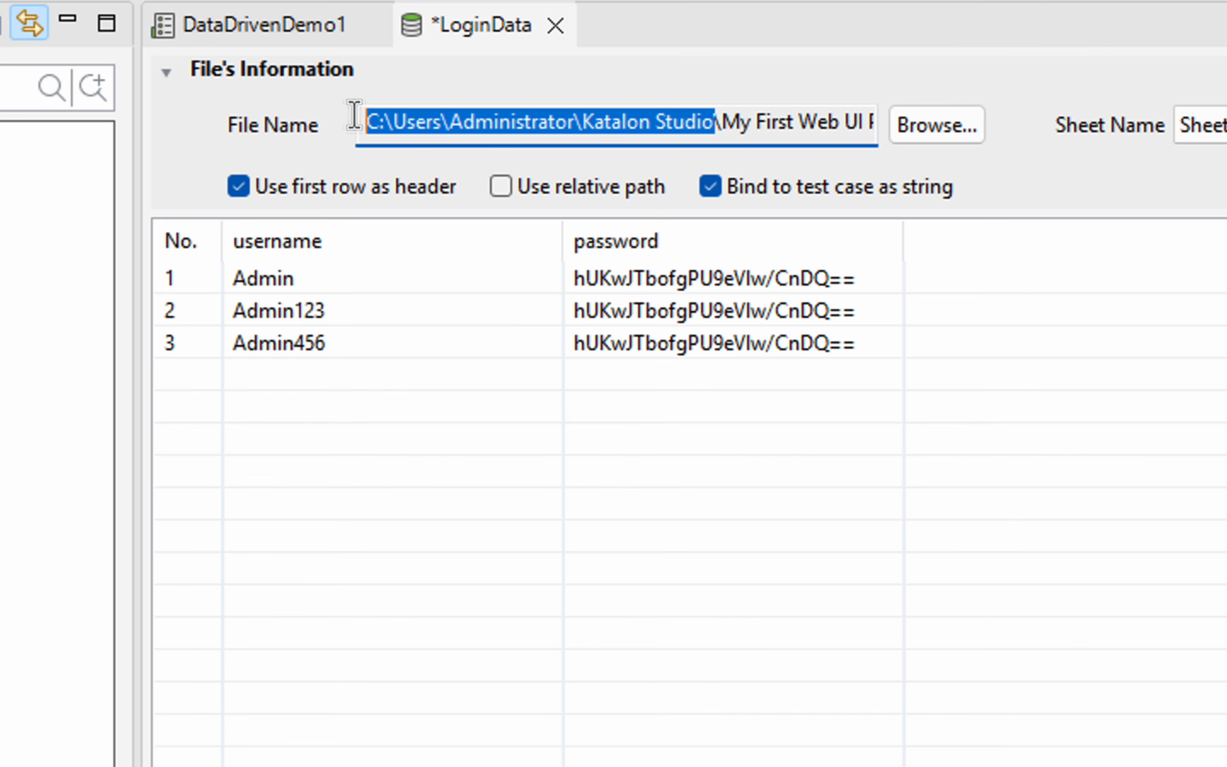
{"action": "left_click", "coordinate": [503, 189]}
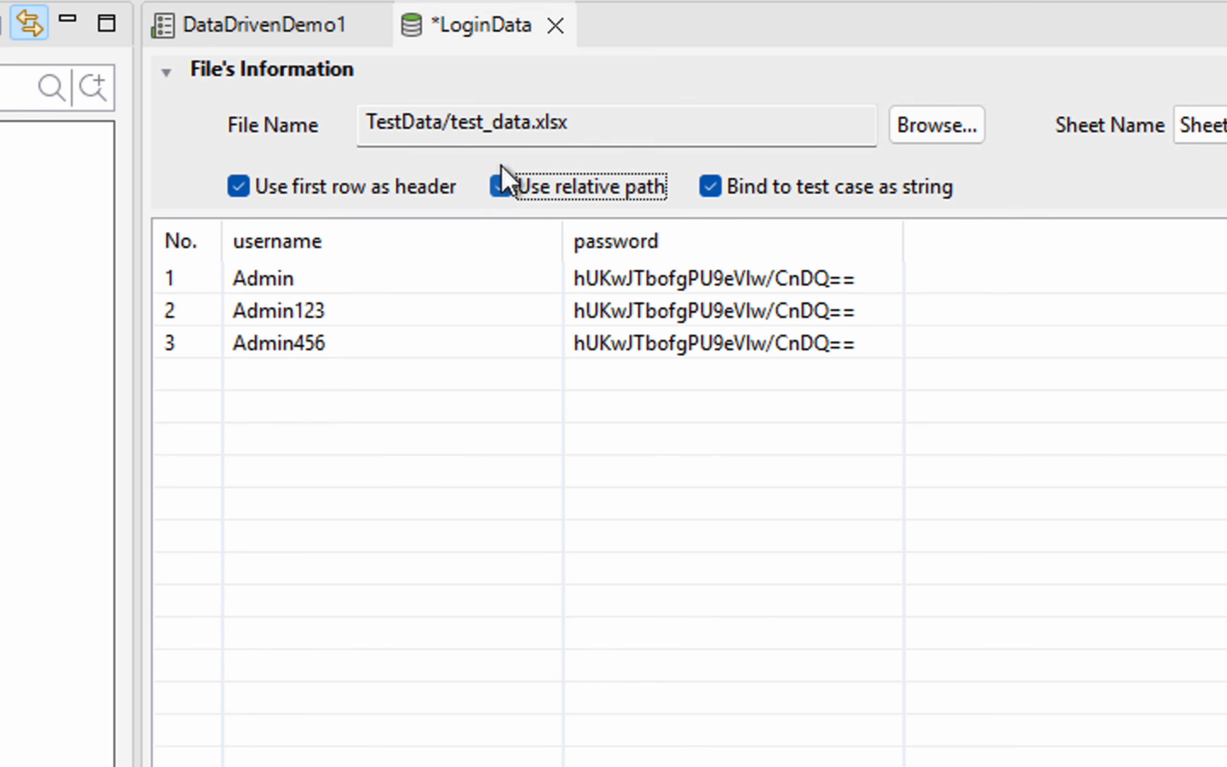
{"action": "mouse_move", "coordinate": [341, 97]}
{"action": "left_mouse_down"}
{"action": "mouse_move", "coordinate": [689, 145]}
{"action": "mouse_move", "coordinate": [656, 147]}
{"action": "left_mouse_up"}
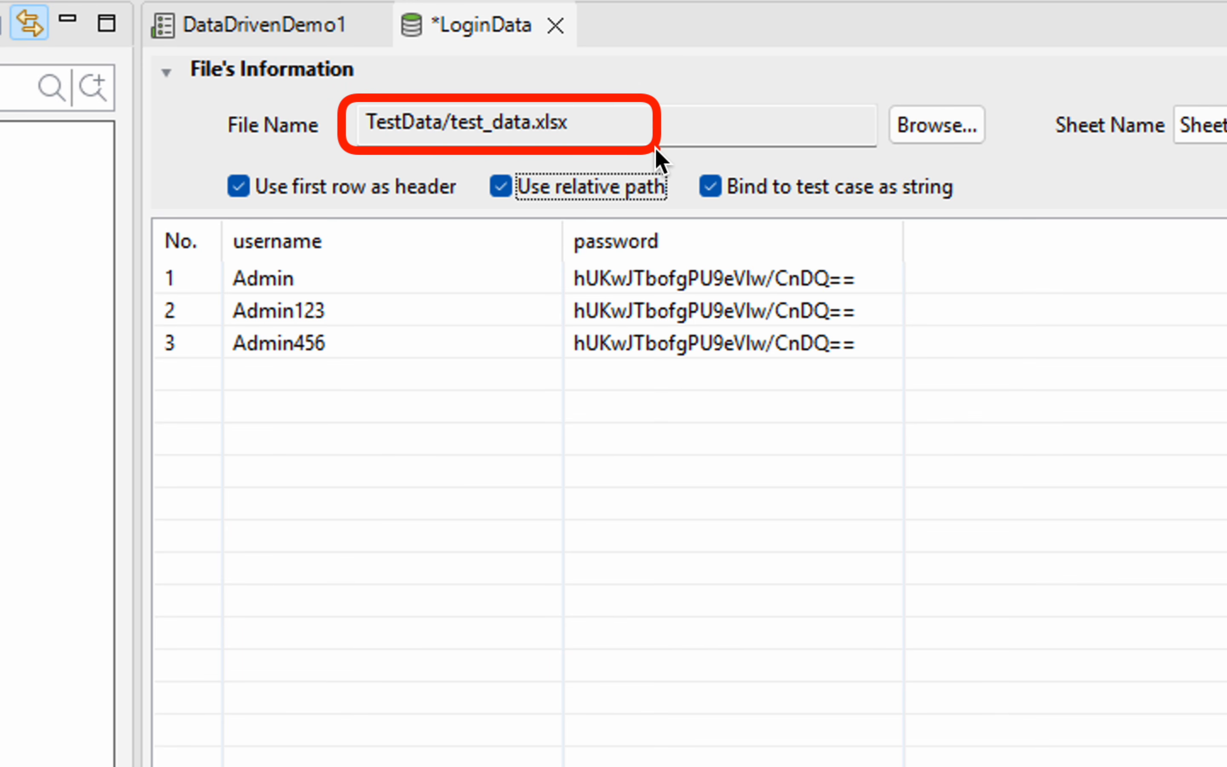
{"action": "left_click_drag", "start_coordinate": [356, 107], "coordinate": [469, 158]}
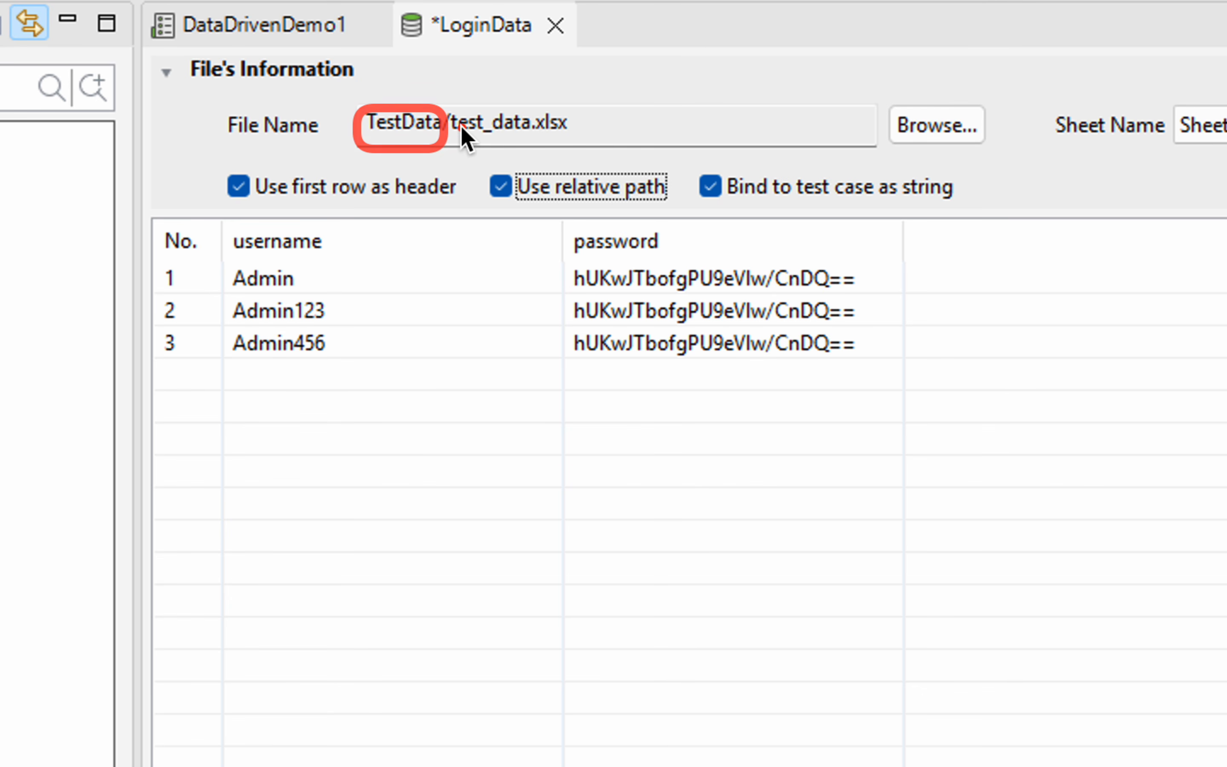
{"action": "left_click_drag", "start_coordinate": [446, 105], "coordinate": [624, 141]}
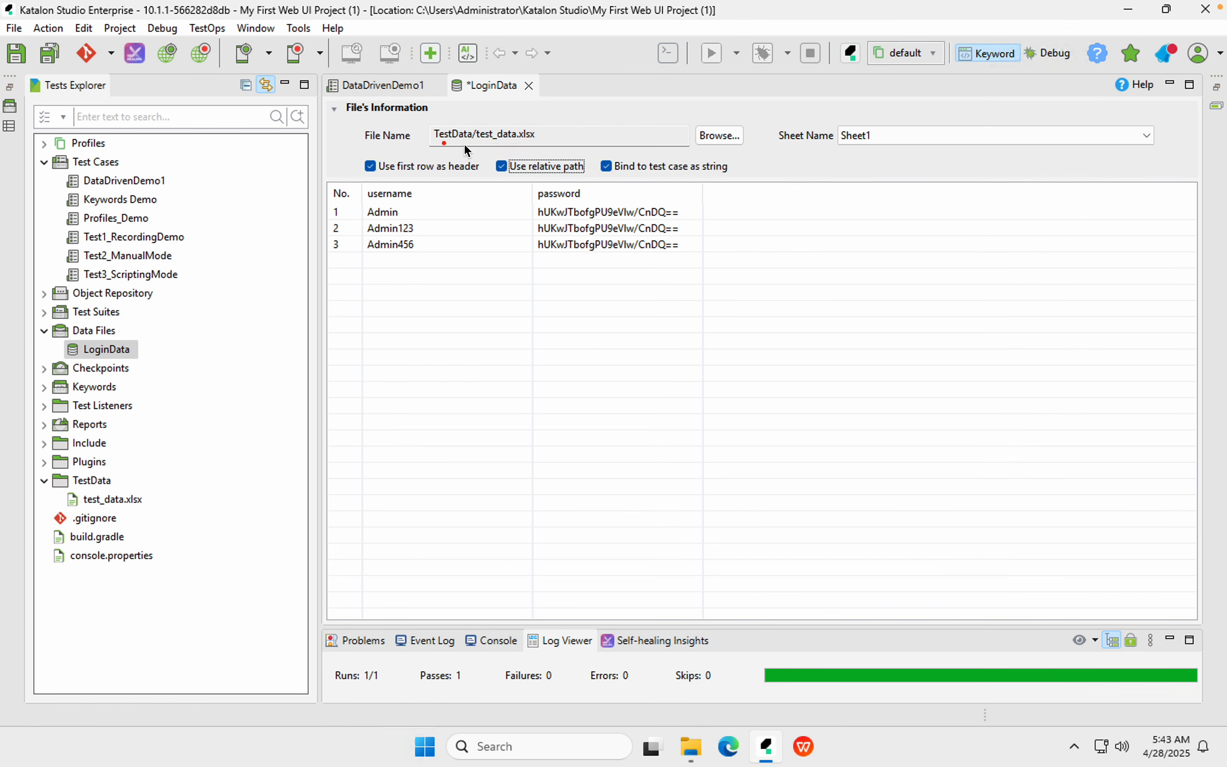
{"action": "mouse_move", "coordinate": [410, 119]}
{"action": "left_mouse_down"}
{"action": "mouse_move", "coordinate": [602, 127]}
{"action": "mouse_move", "coordinate": [609, 144]}
{"action": "left_mouse_up"}
{"action": "left_click_drag", "start_coordinate": [591, 148], "coordinate": [781, 184]}
{"action": "left_click_drag", "start_coordinate": [600, 156], "coordinate": [750, 181]}
{"action": "left_click", "coordinate": [45, 54]}
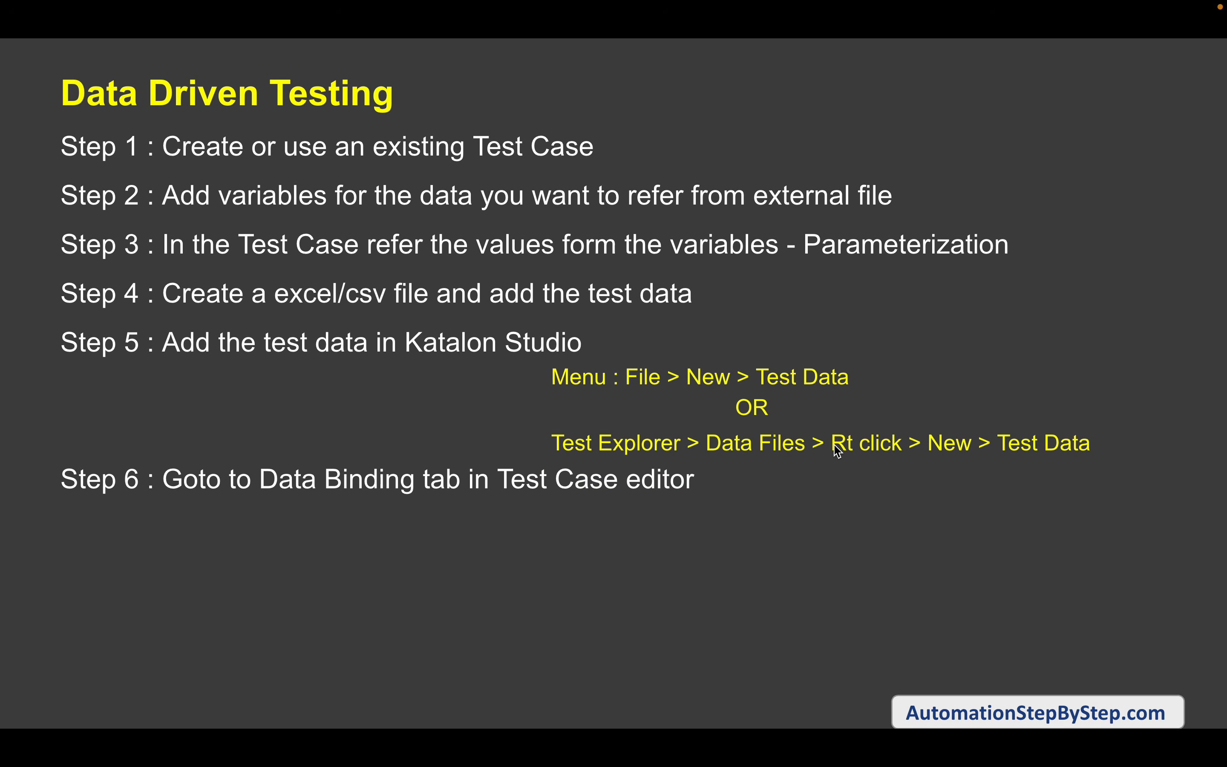
{"action": "key", "text": "Right"}
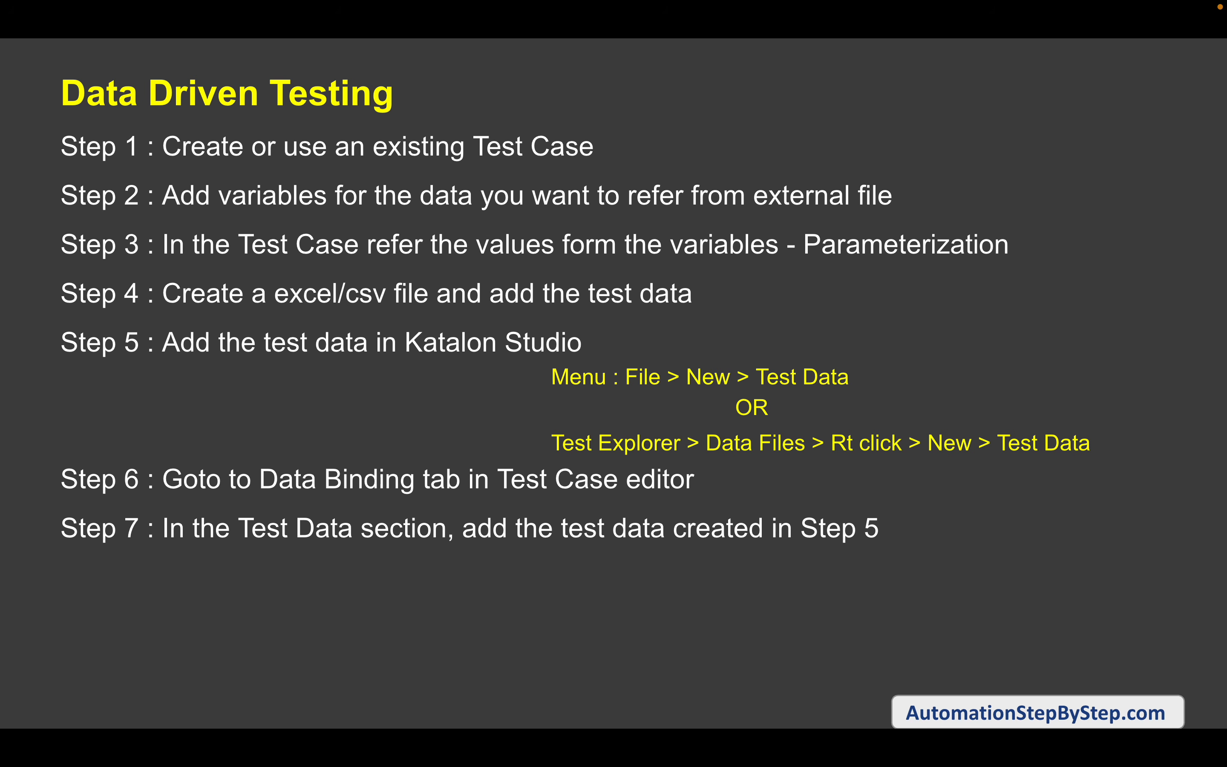
{"action": "key", "text": "Left"}
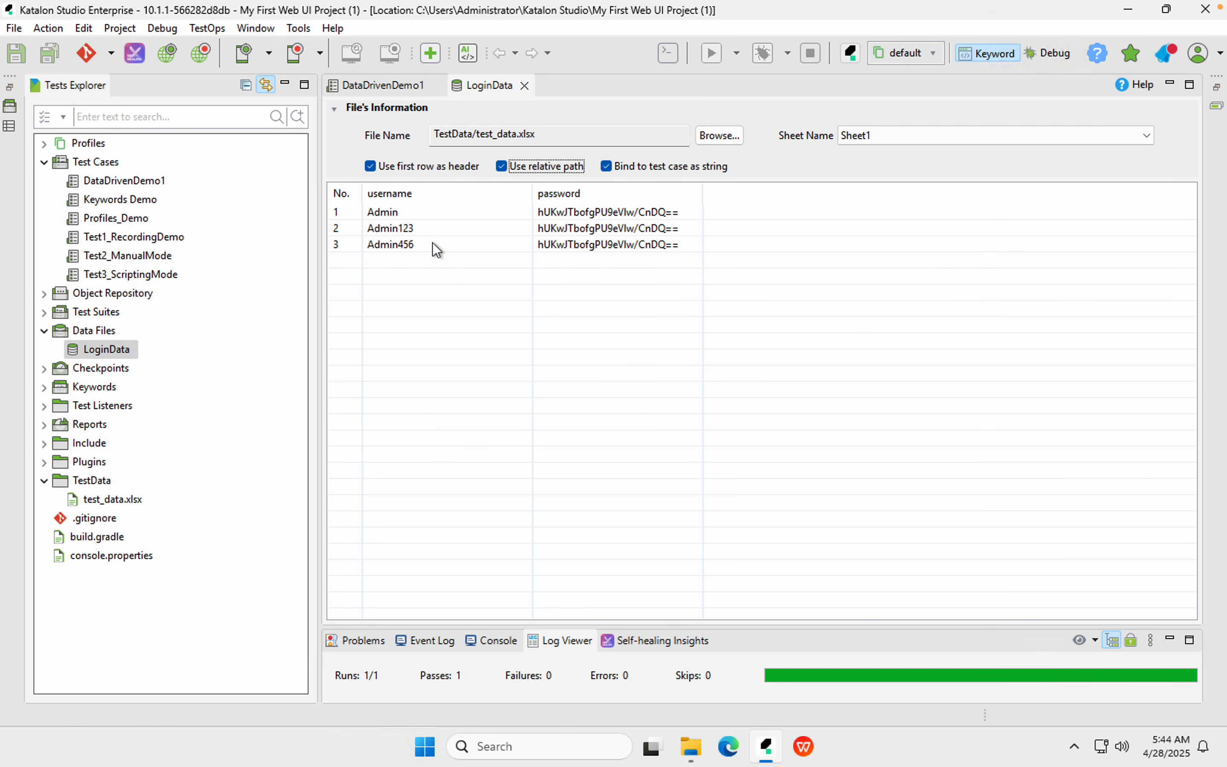
{"action": "double_click", "coordinate": [122, 183]}
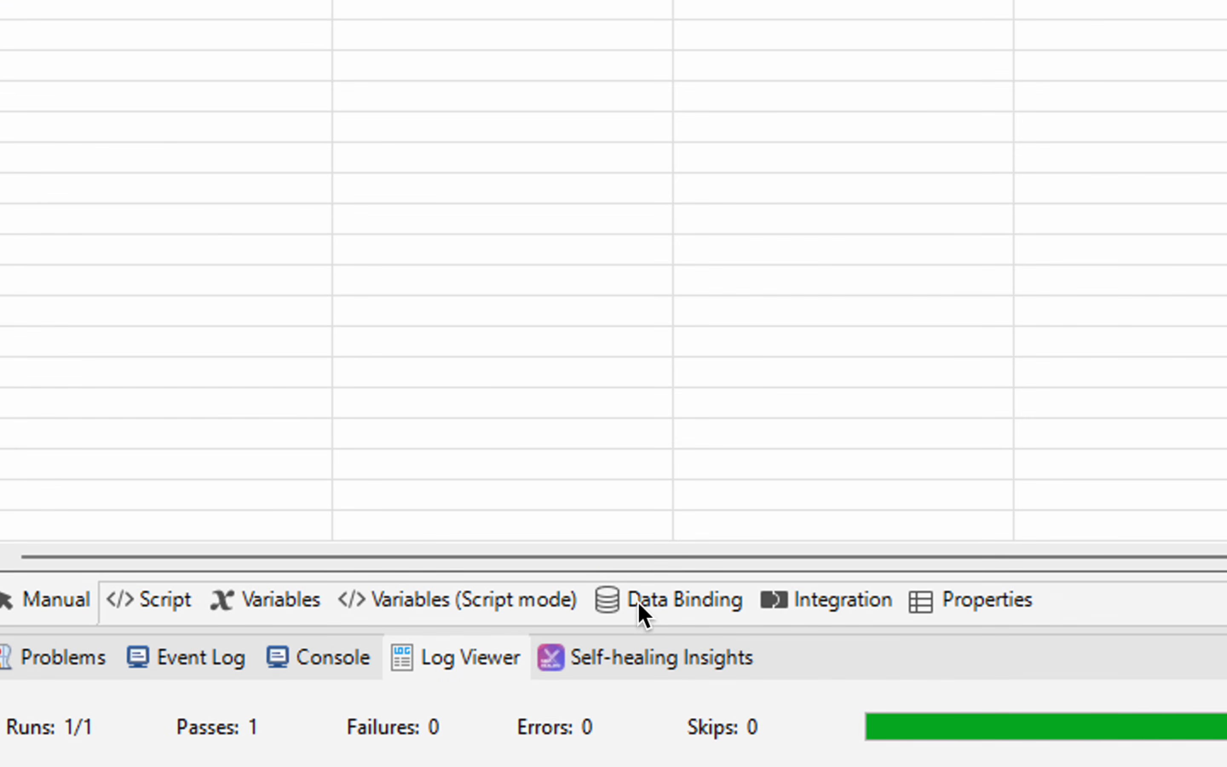
Add Data Files/LoginData as DataDrivenDemo1's test data in its Data Binding tab
{"action": "left_click", "coordinate": [644, 614]}
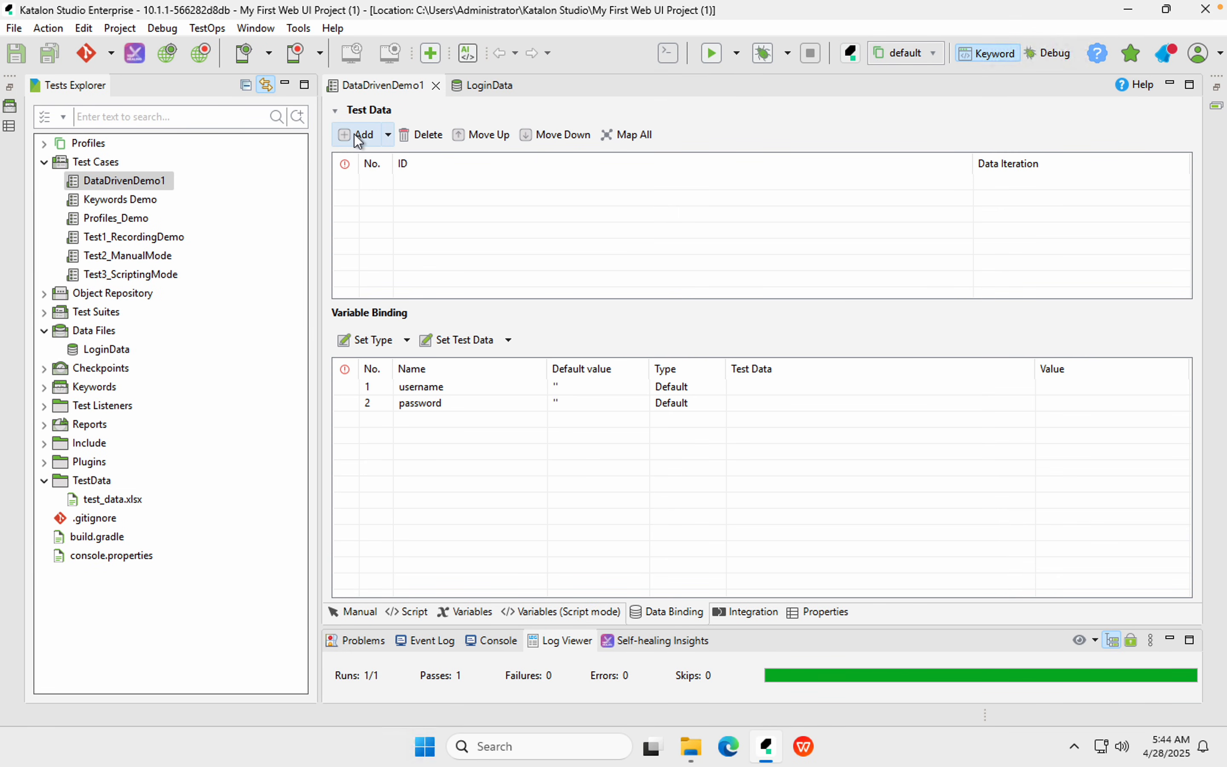
{"action": "left_click", "coordinate": [354, 134]}
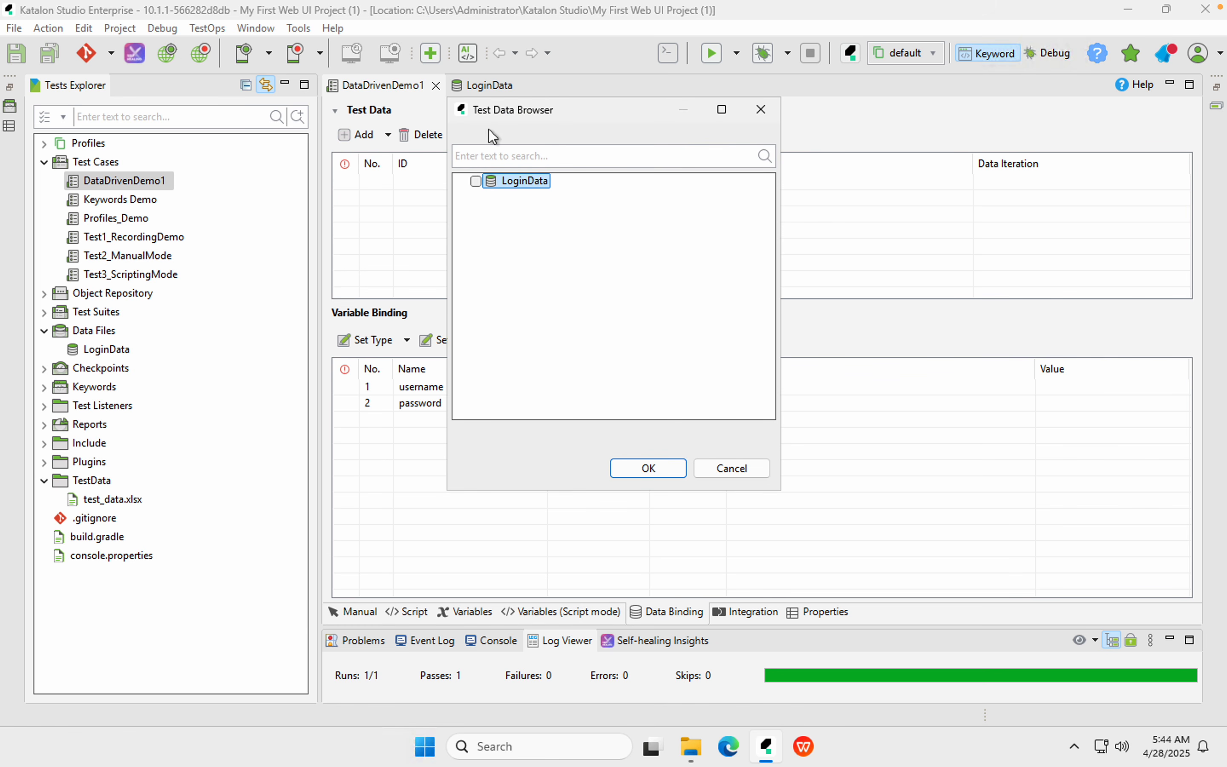
{"action": "left_click", "coordinate": [475, 182]}
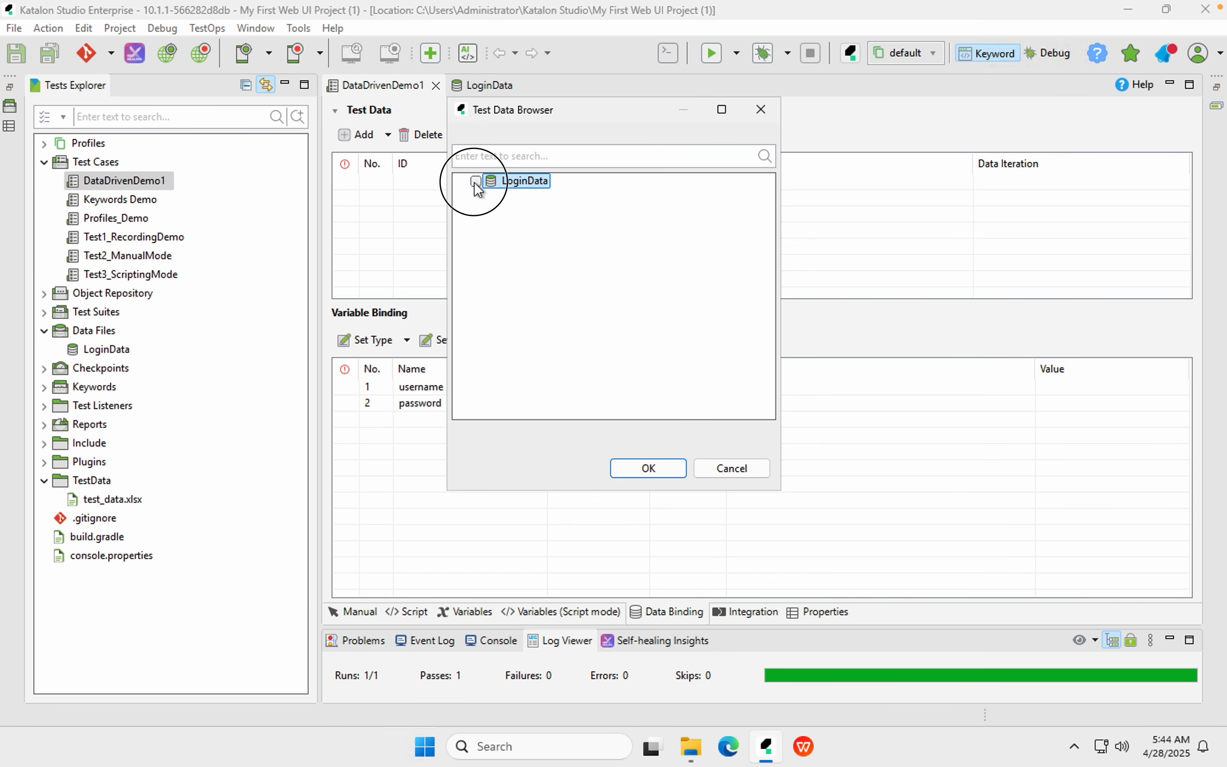
{"action": "left_click", "coordinate": [660, 468]}
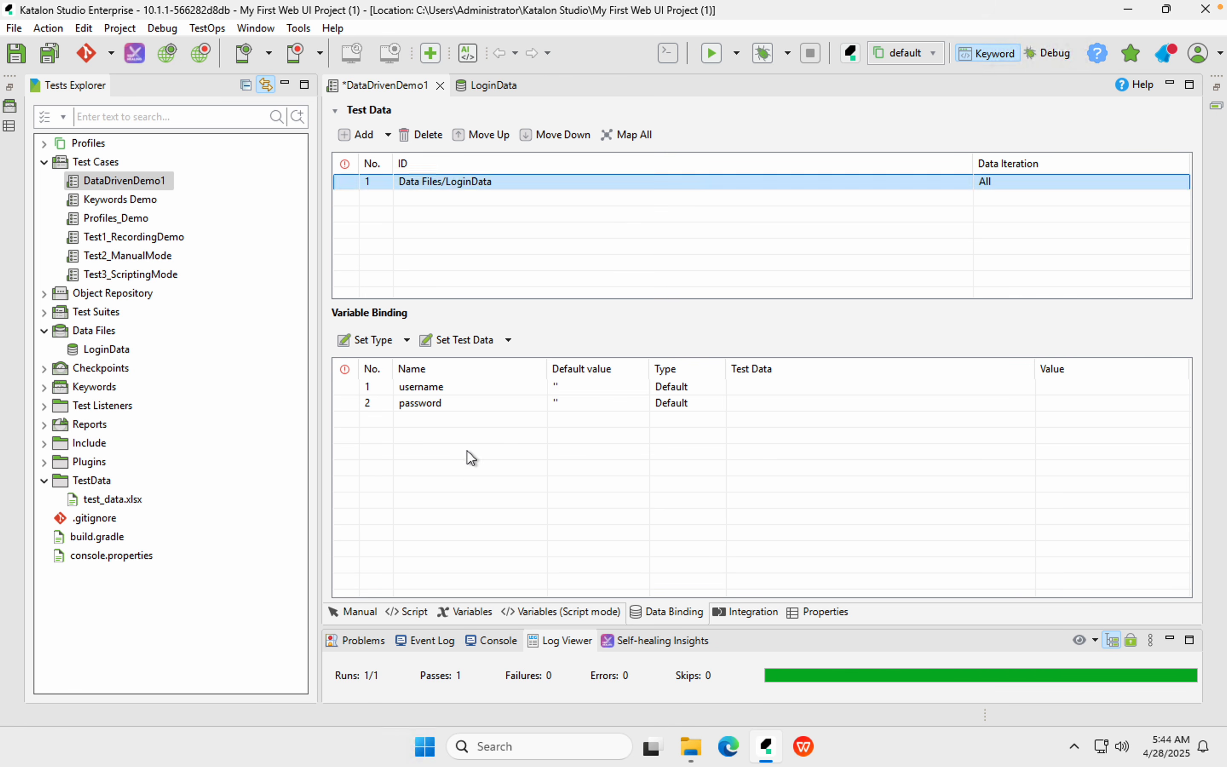
Map the username and password variables to LoginData's matching columns with Map All
{"action": "left_click", "coordinate": [394, 387]}
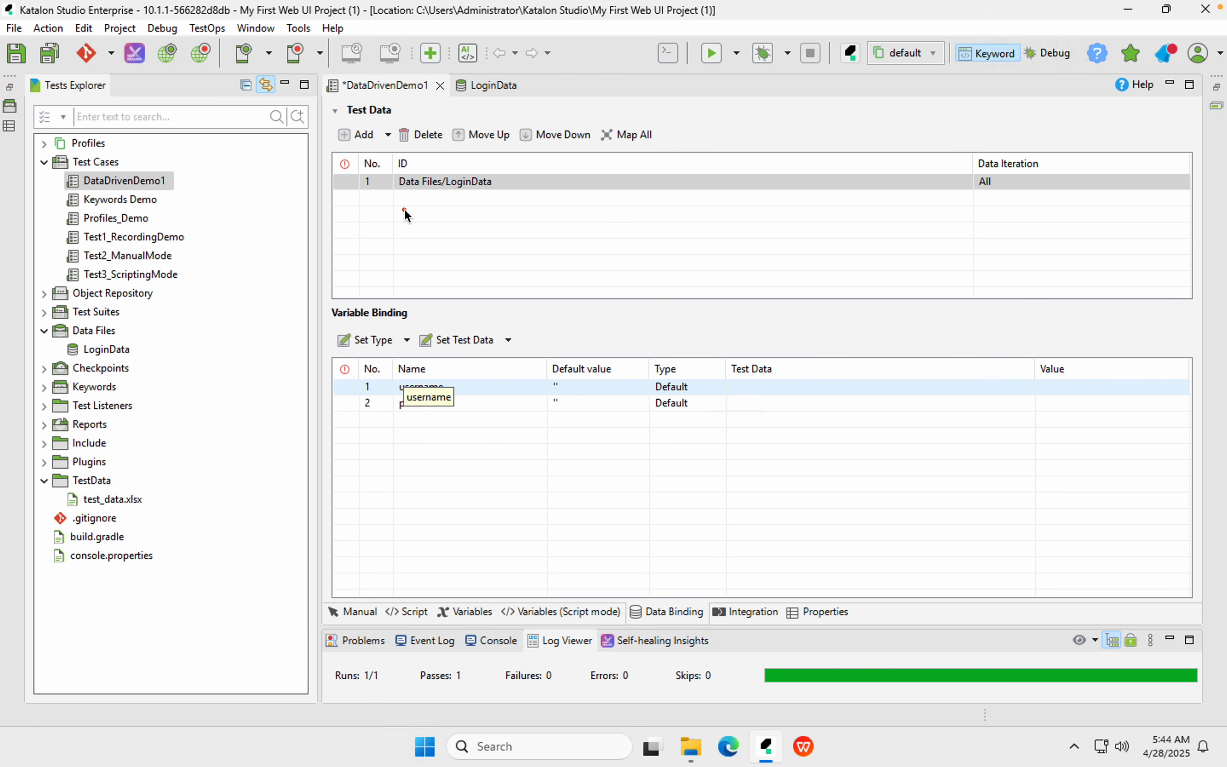
{"action": "left_click_drag", "start_coordinate": [390, 377], "coordinate": [546, 432]}
{"action": "left_click_drag", "start_coordinate": [395, 168], "coordinate": [601, 214]}
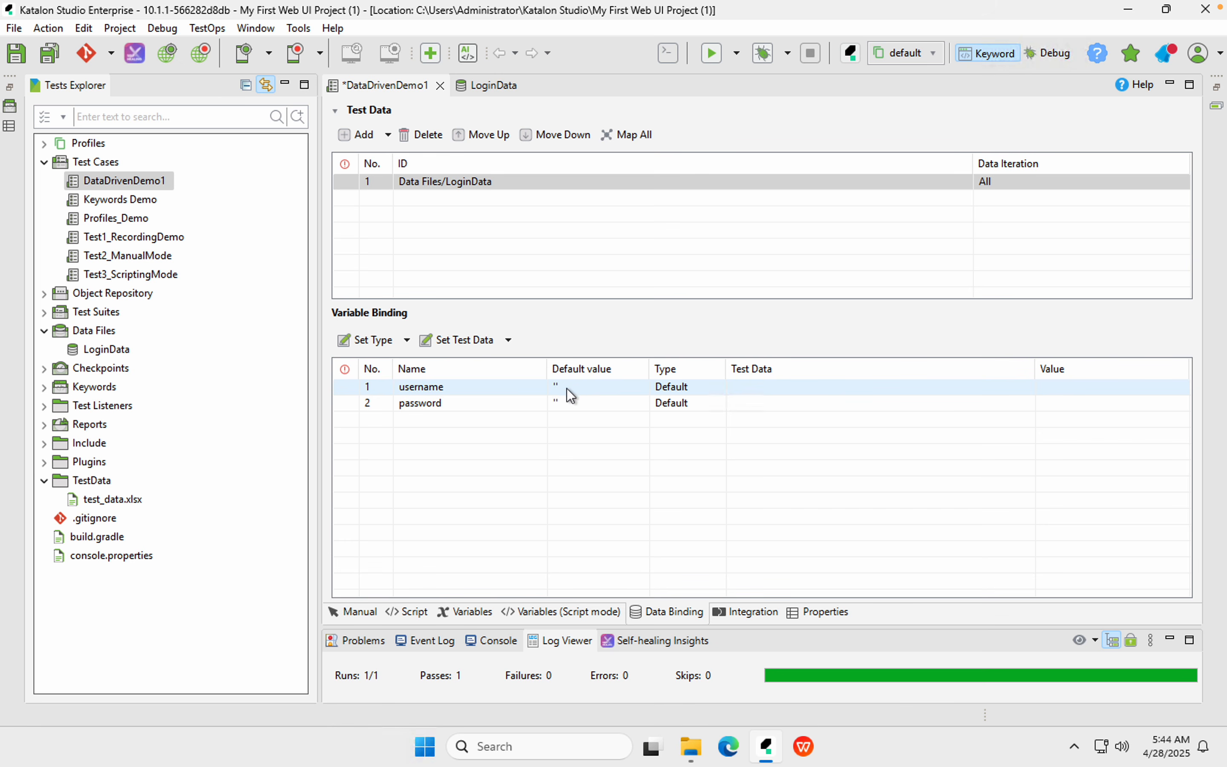
{"action": "left_click", "coordinate": [582, 386]}
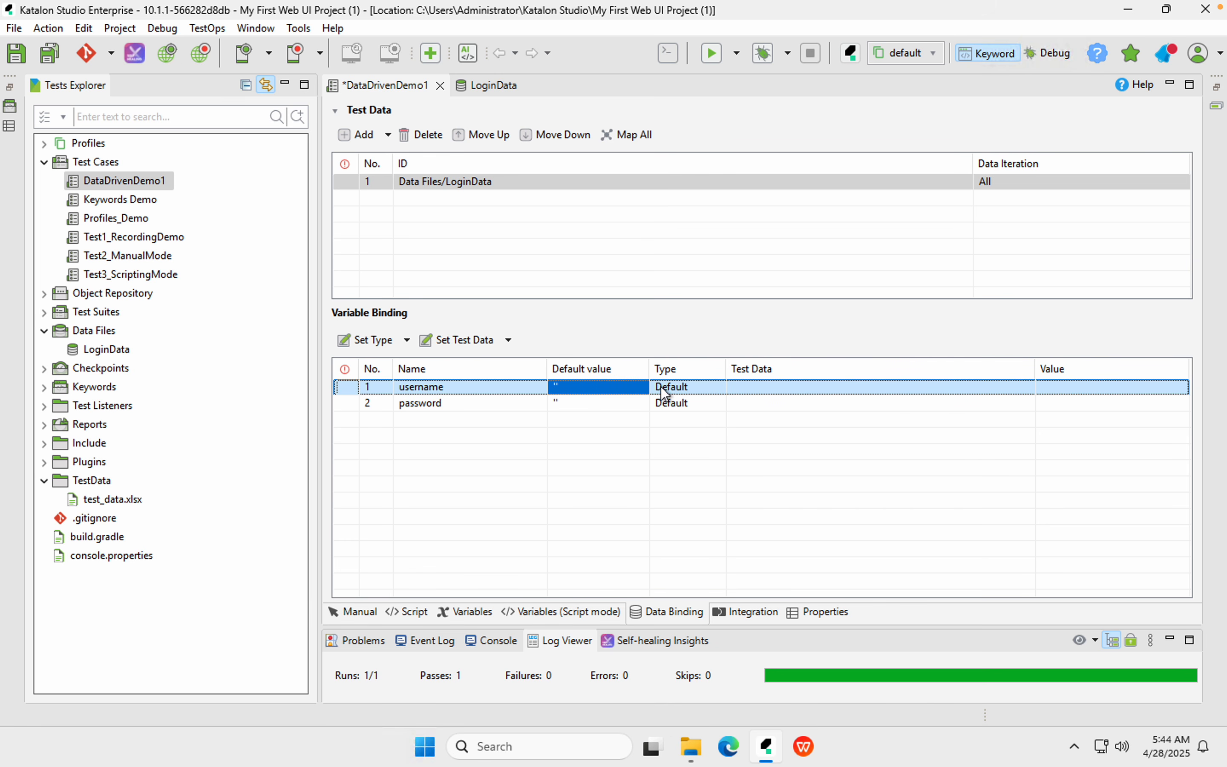
{"action": "left_click", "coordinate": [781, 391]}
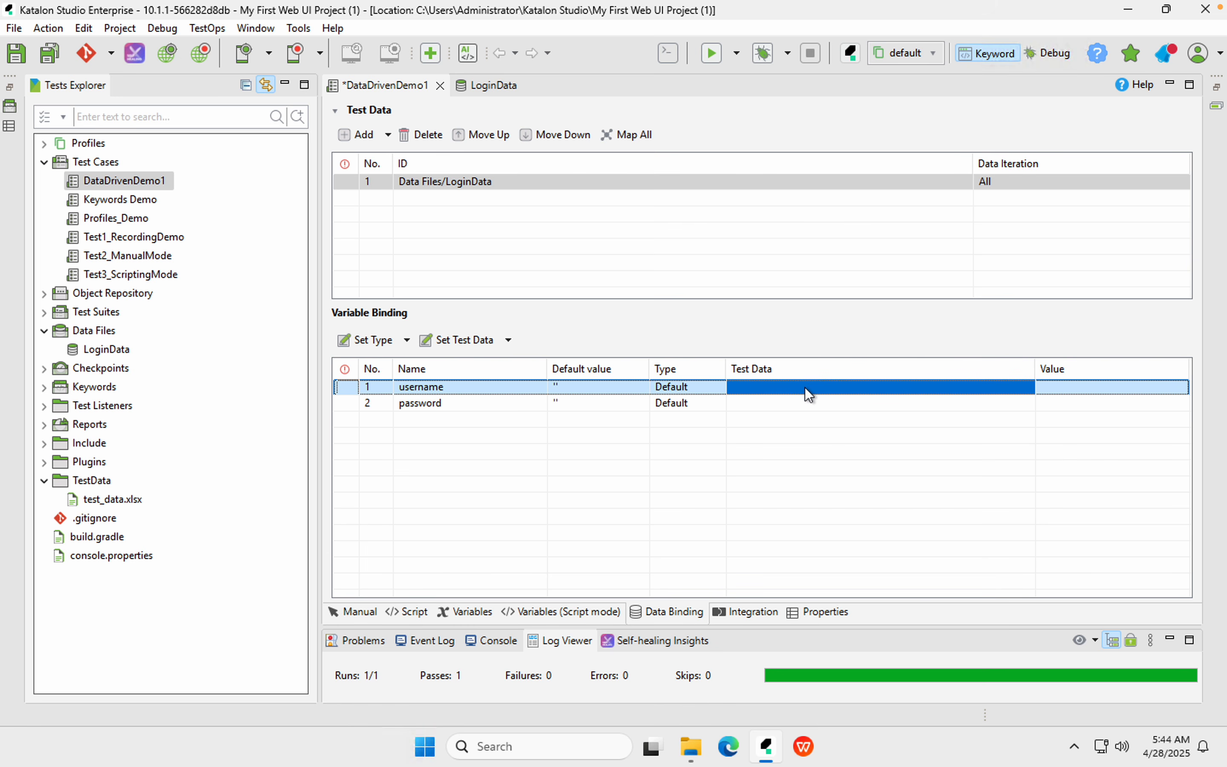
{"action": "left_click", "coordinate": [627, 135]}
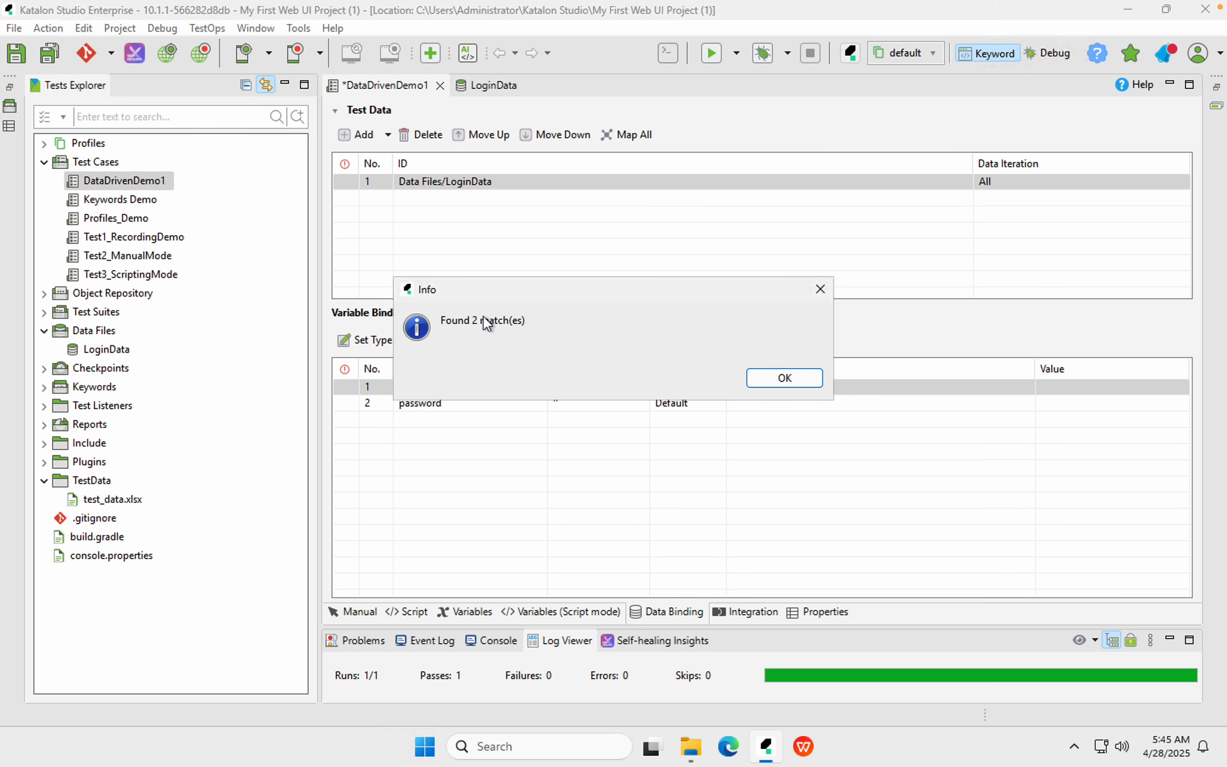
{"action": "left_click", "coordinate": [778, 384]}
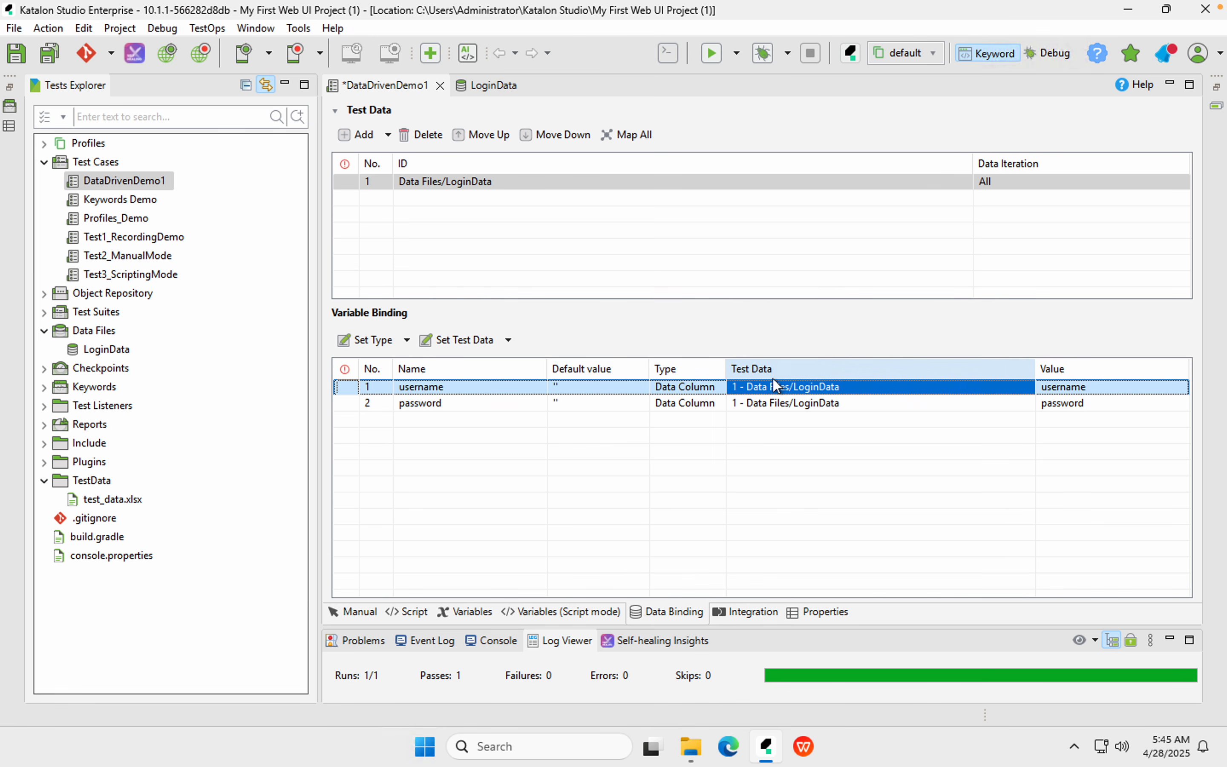
Check the password variable's test data binding and save DataDrivenDemo1
{"action": "left_click", "coordinate": [816, 403]}
{"action": "left_click", "coordinate": [1022, 386]}
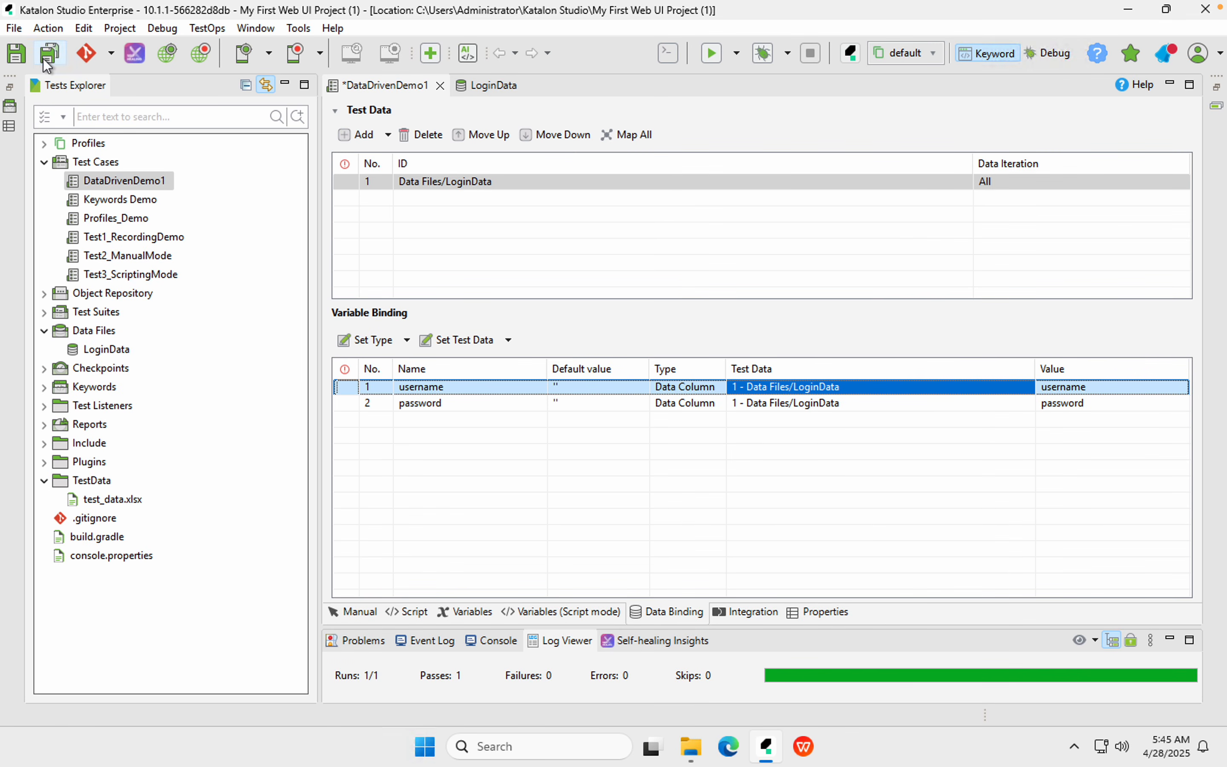
{"action": "left_click", "coordinate": [46, 61]}
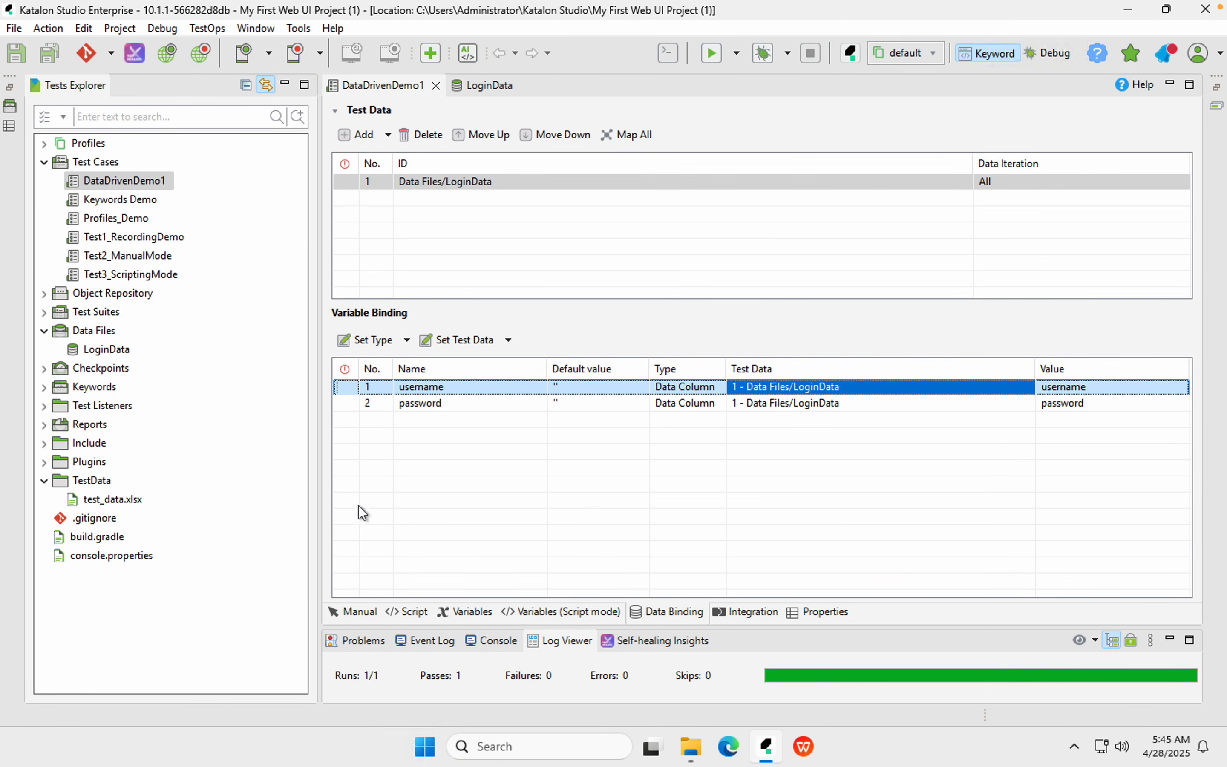
Start a Chrome run of DataDrivenDemo1 from its steps view, then stop it and dismiss Job Progress
{"action": "left_click", "coordinate": [354, 613]}
{"action": "left_click", "coordinate": [713, 54]}
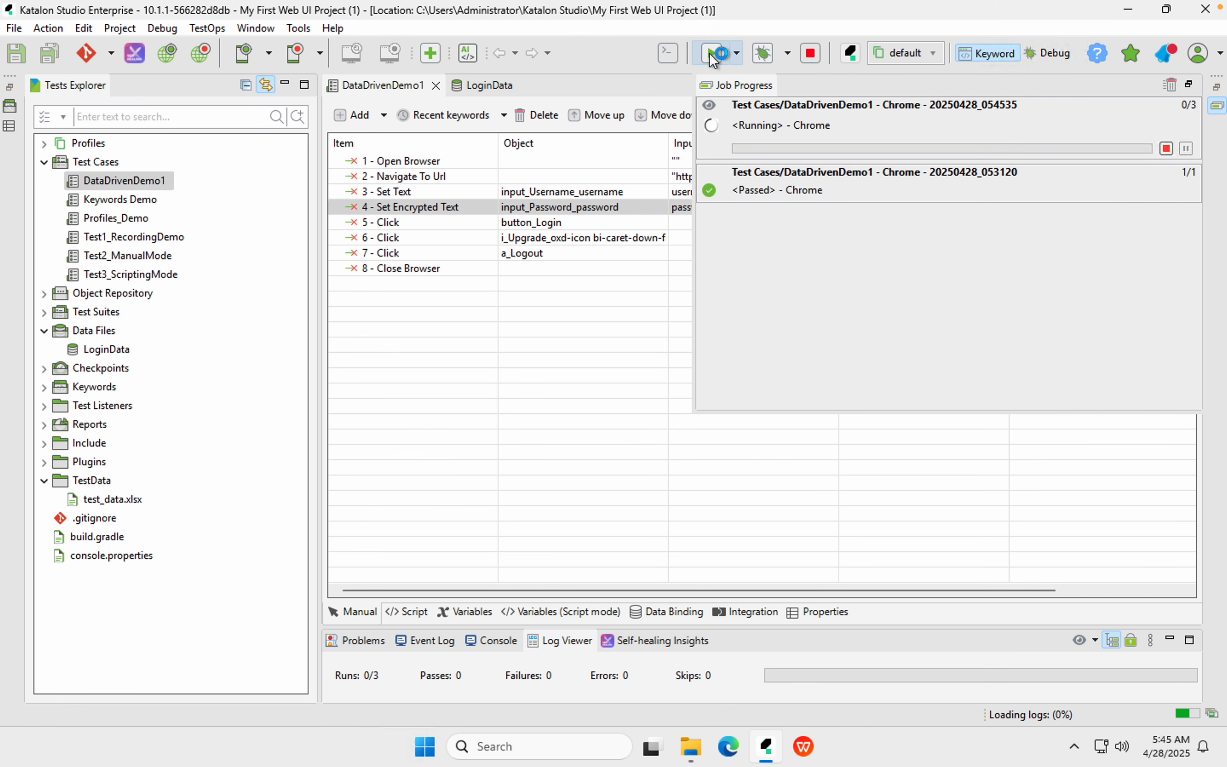
{"action": "left_click", "coordinate": [804, 56]}
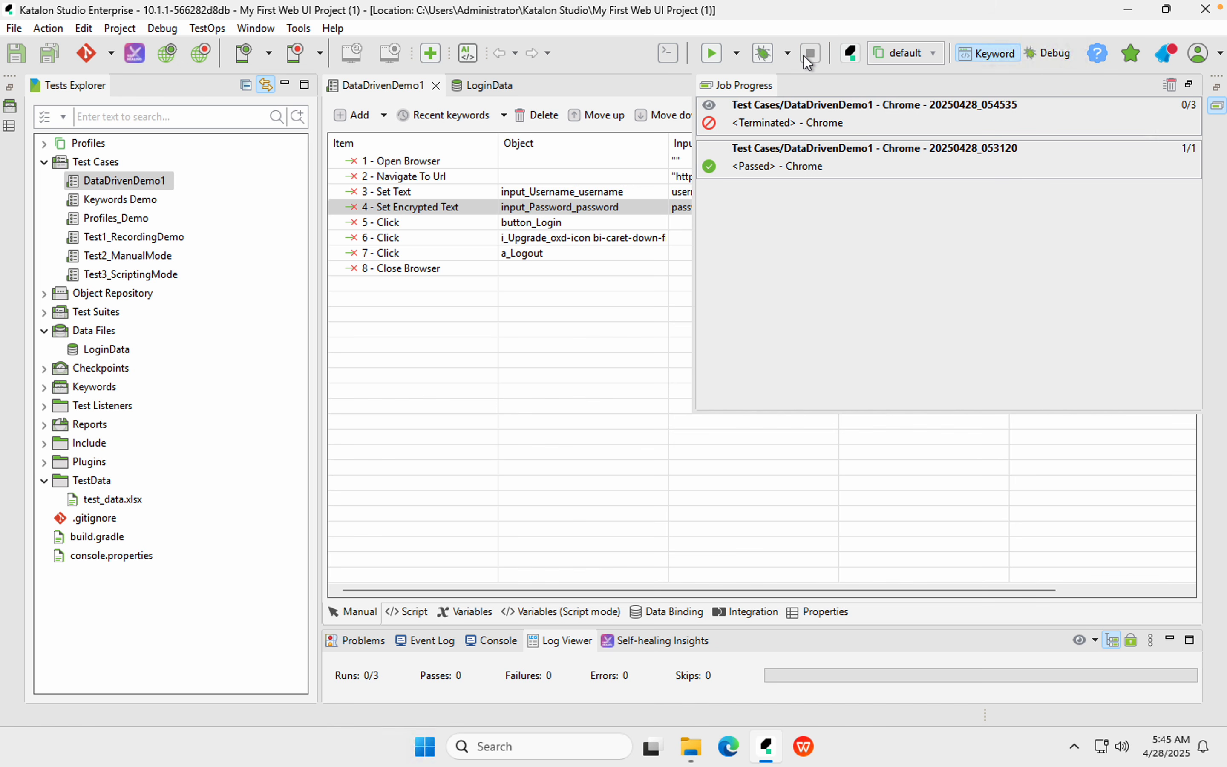
{"action": "left_click", "coordinate": [508, 397]}
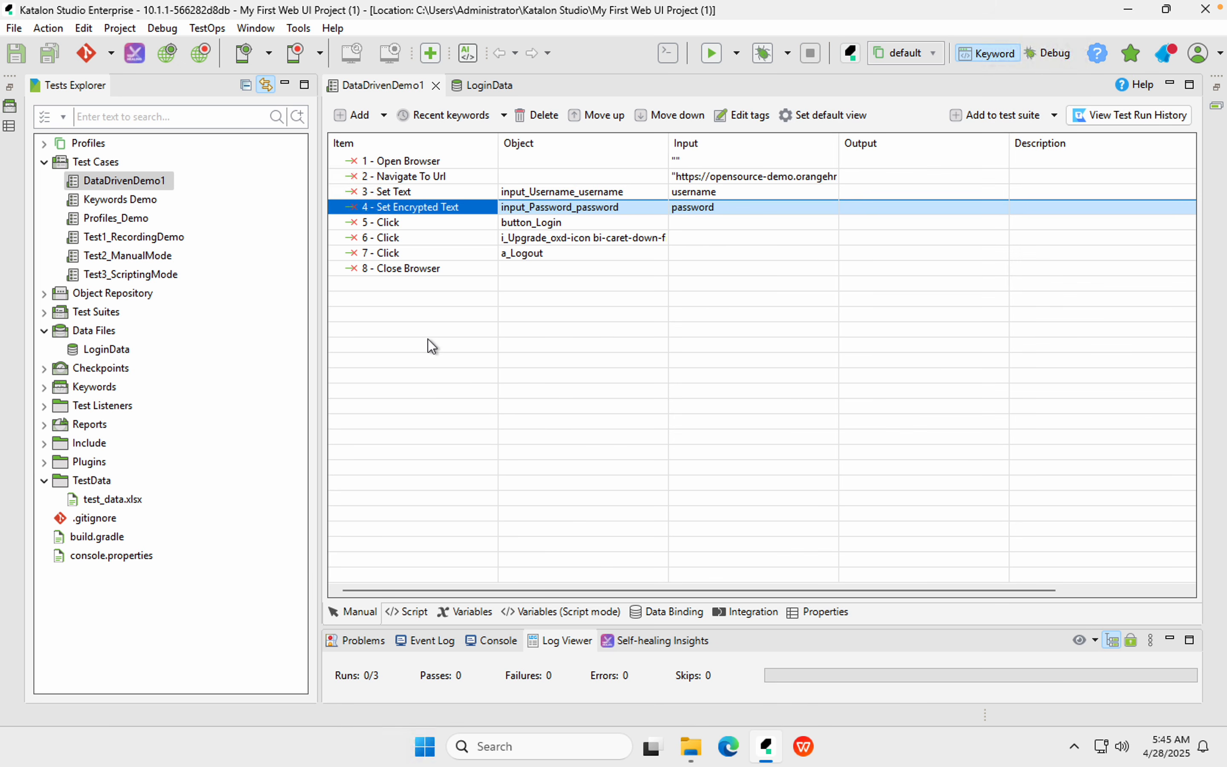
{"action": "left_click", "coordinate": [122, 26]}
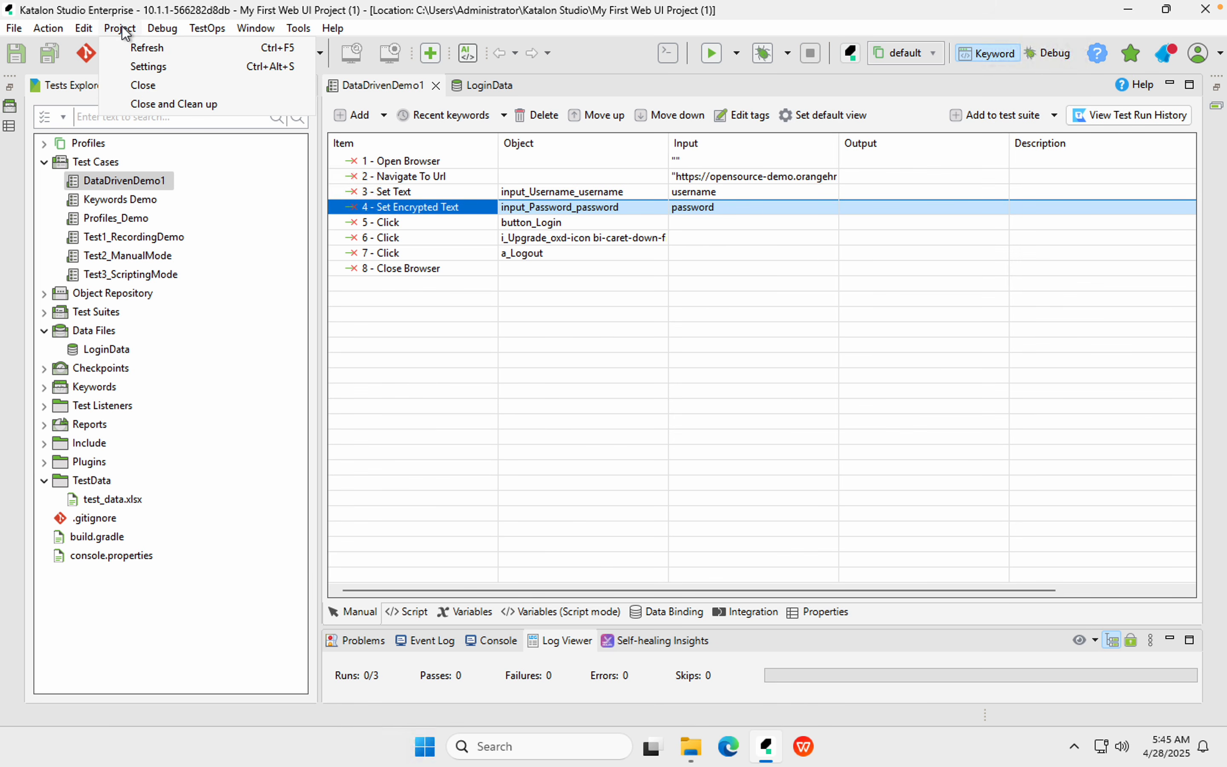
Change the project's Execution default wait for element timeout from 30 to 4 seconds
{"action": "left_click", "coordinate": [134, 61]}
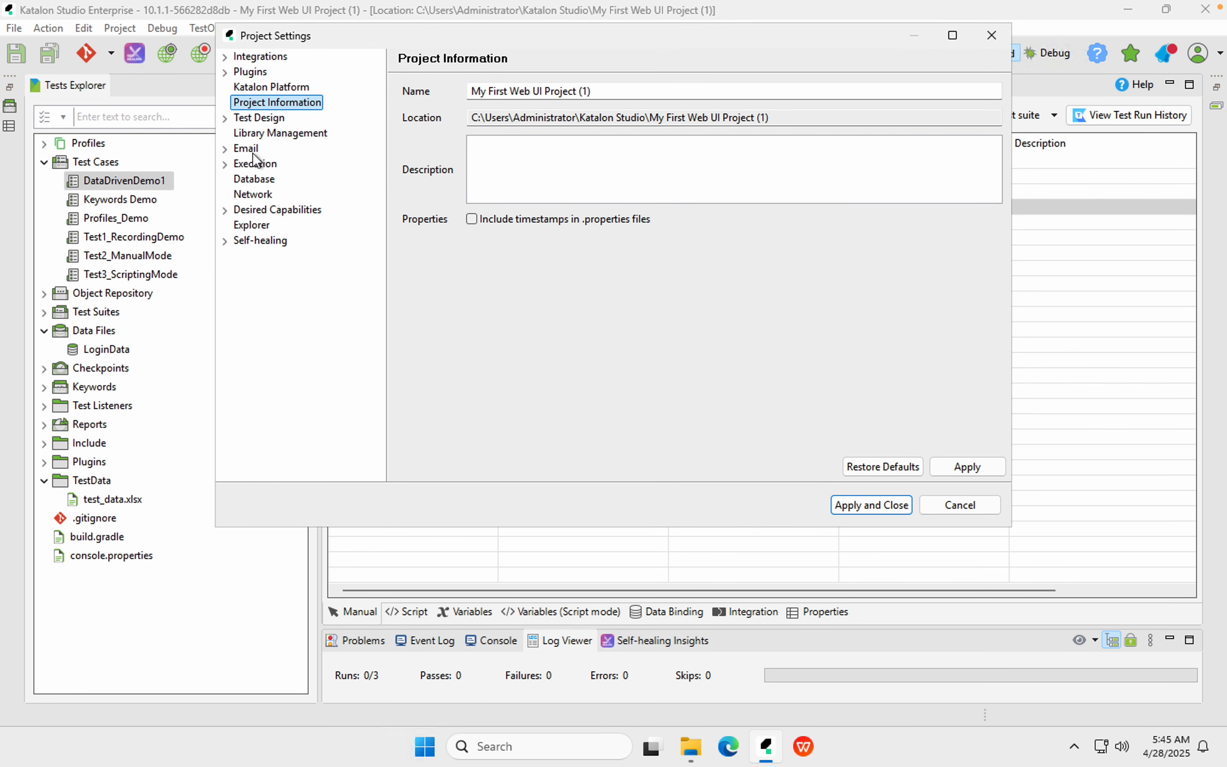
{"action": "left_click", "coordinate": [253, 165]}
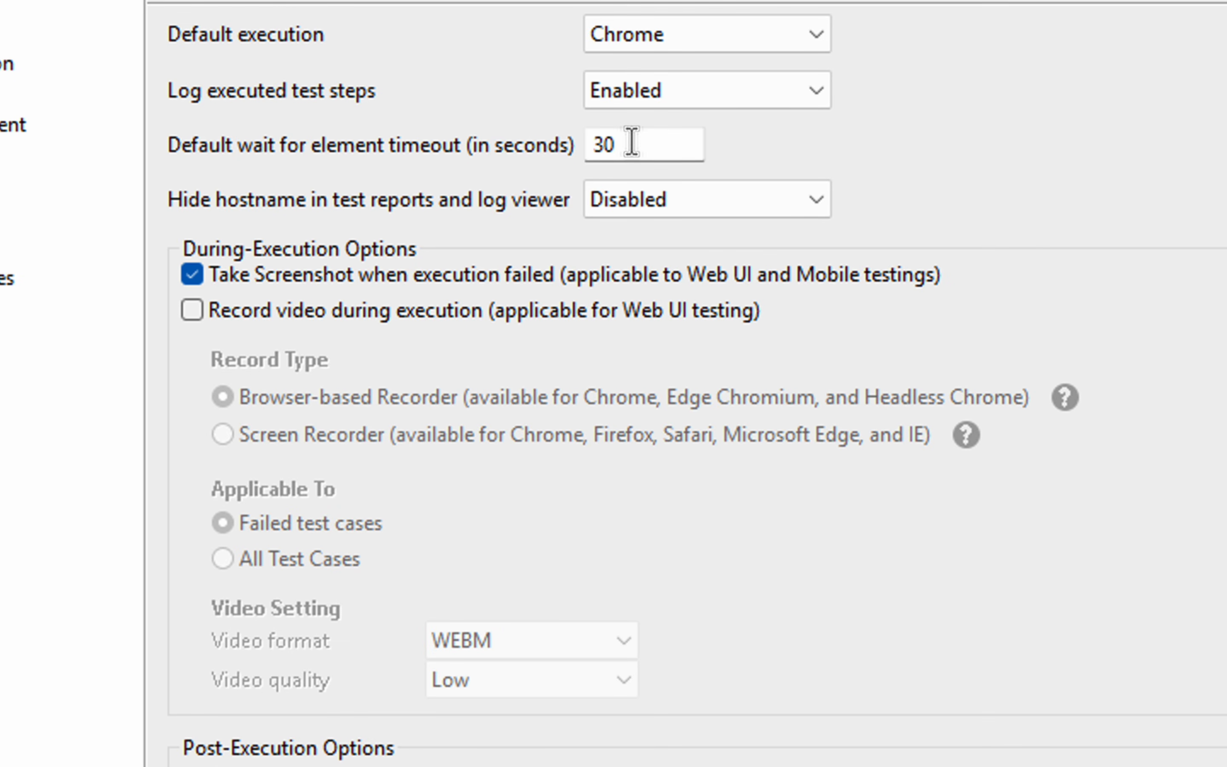
{"action": "left_click_drag", "start_coordinate": [630, 142], "coordinate": [566, 142]}
{"action": "type", "text": "4"}
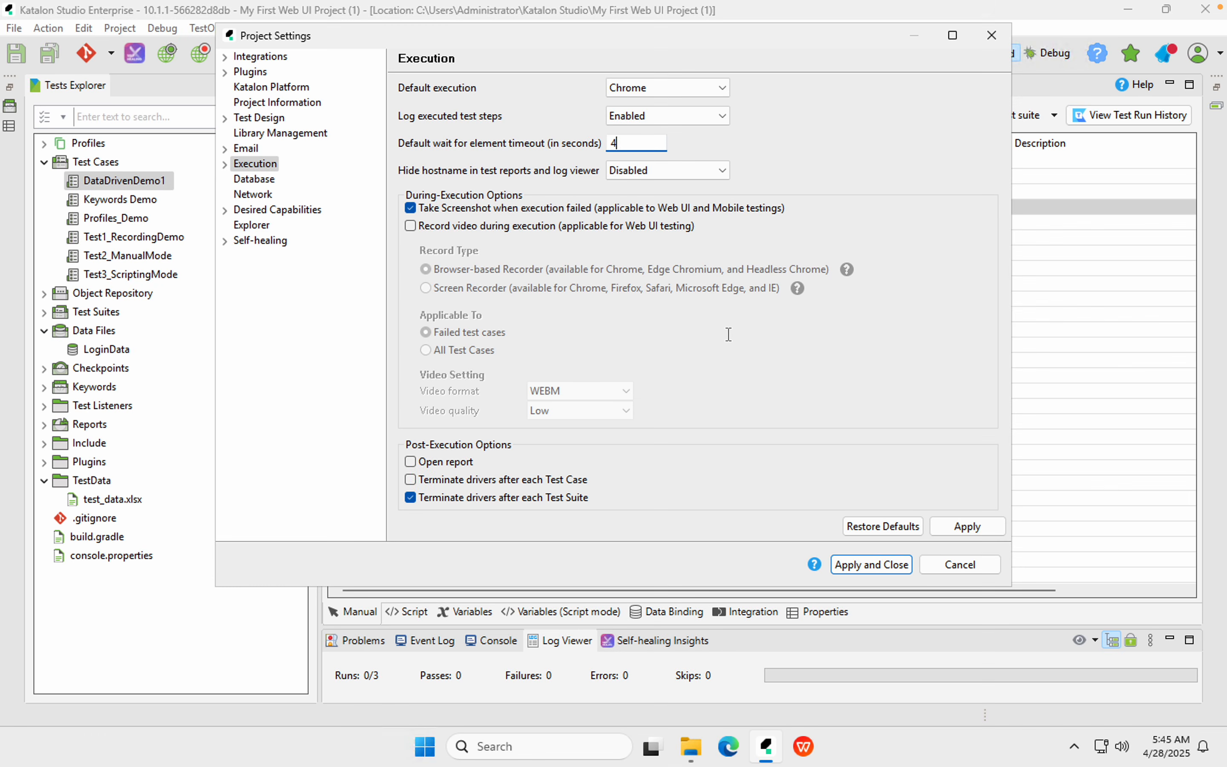
{"action": "left_click", "coordinate": [964, 526]}
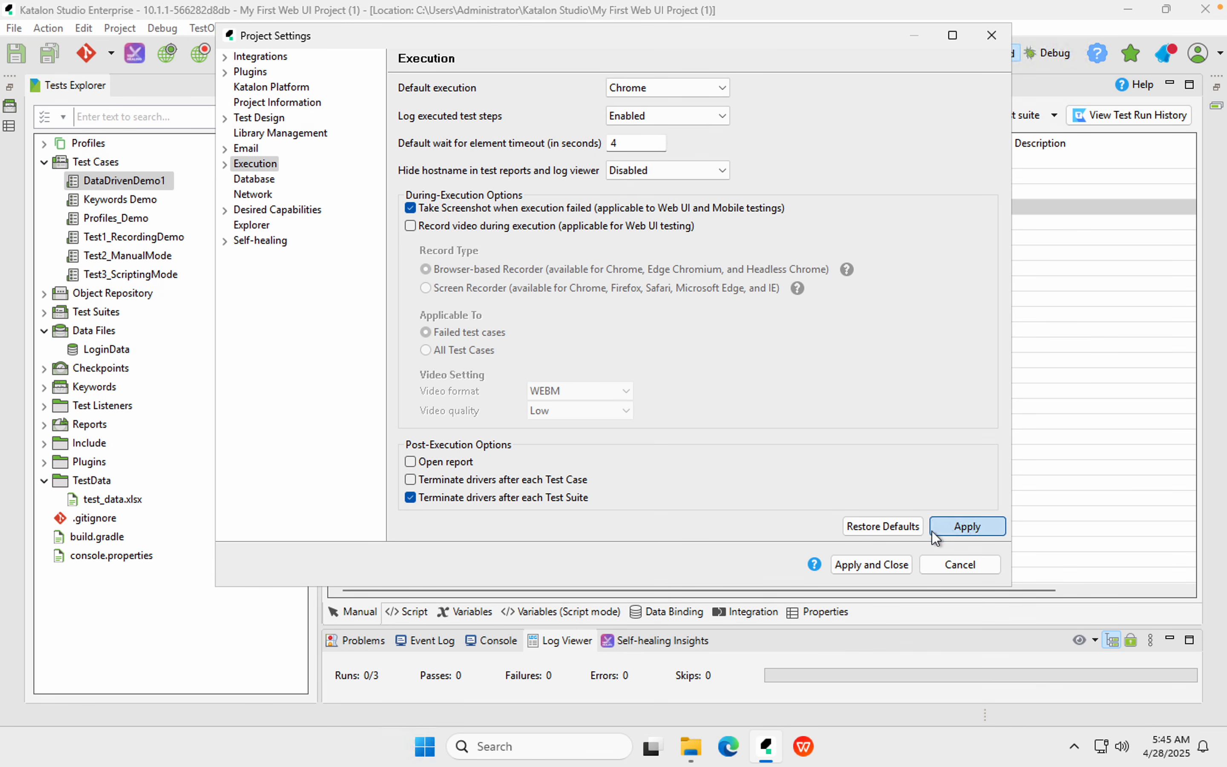
{"action": "left_click", "coordinate": [869, 567]}
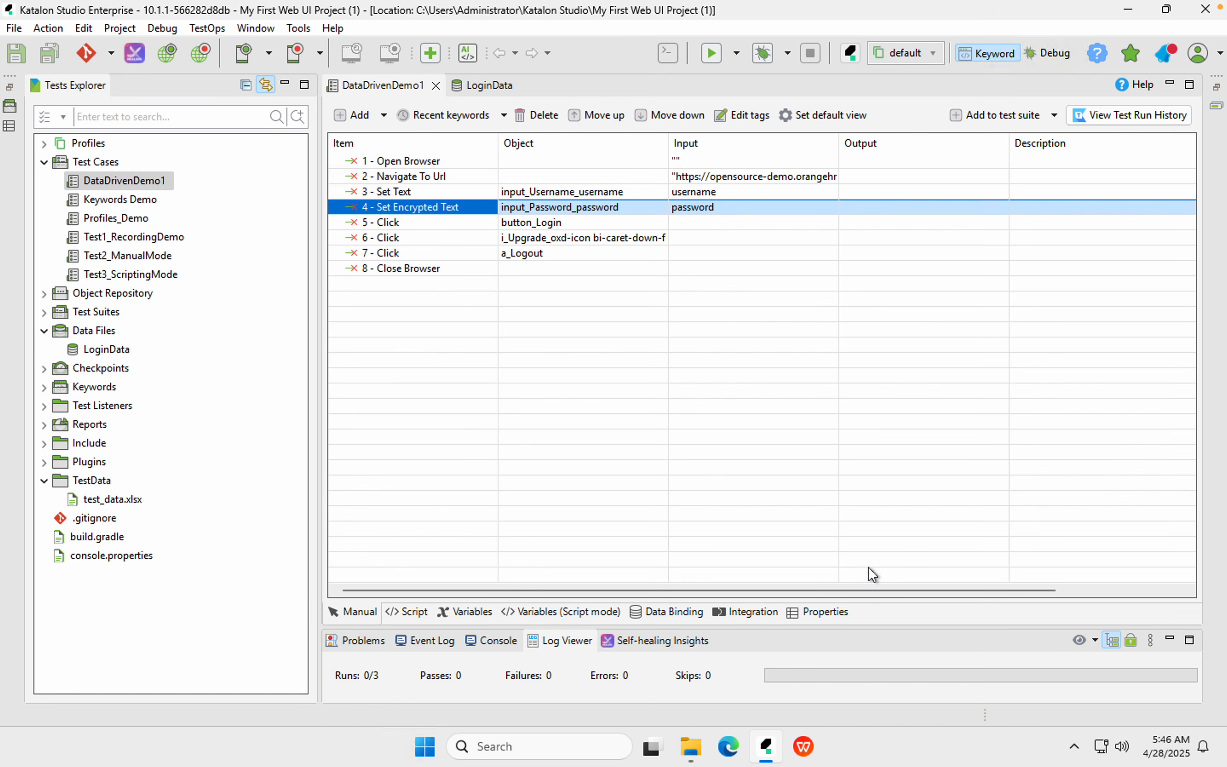
Run DataDrivenDemo1 over all three data rows (1 pass, 2 failures) and close Chrome
{"action": "left_click", "coordinate": [709, 58]}
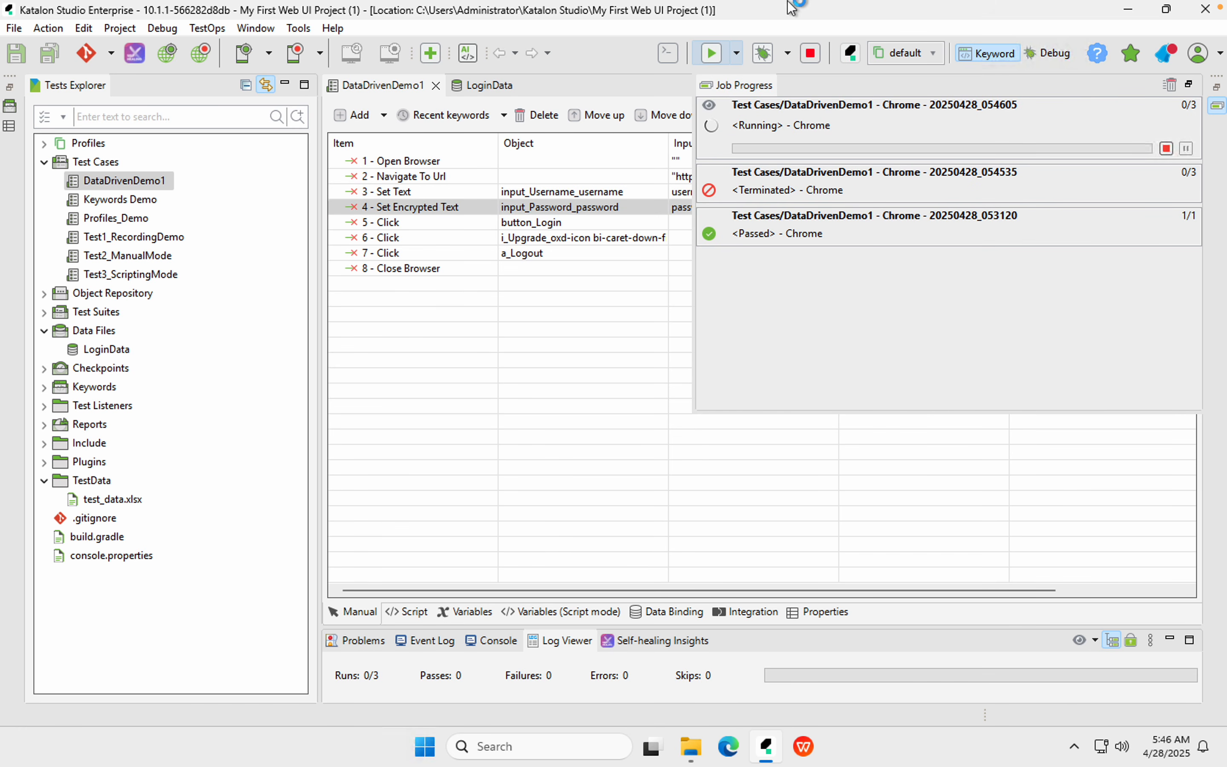
{"action": "mouse_move", "coordinate": [935, 3]}
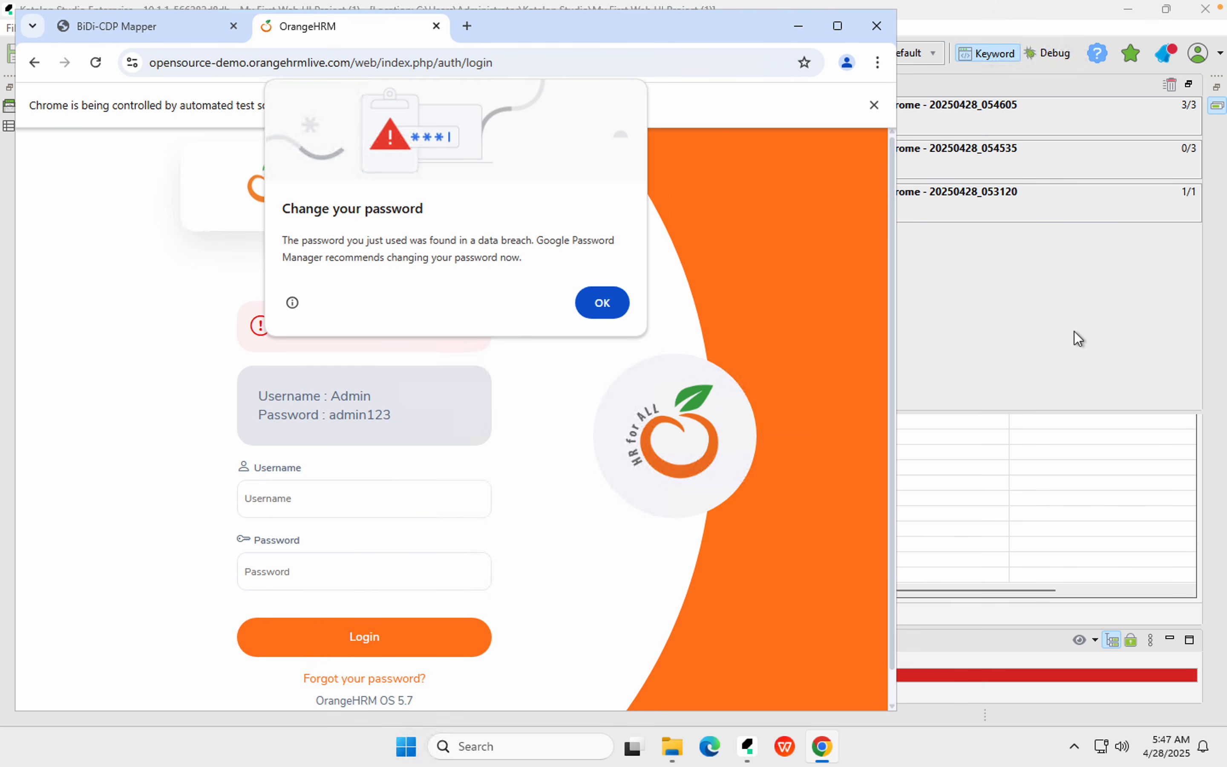
{"action": "left_click", "coordinate": [878, 26]}
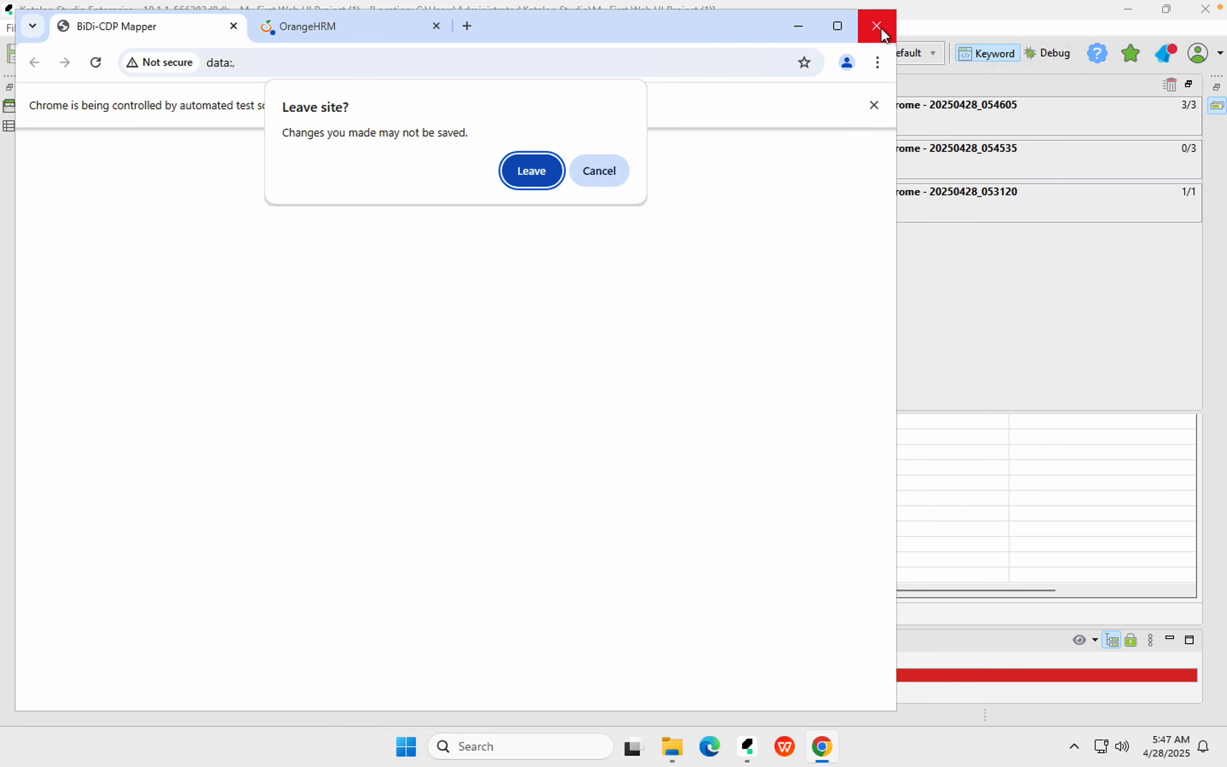
{"action": "left_click", "coordinate": [541, 170]}
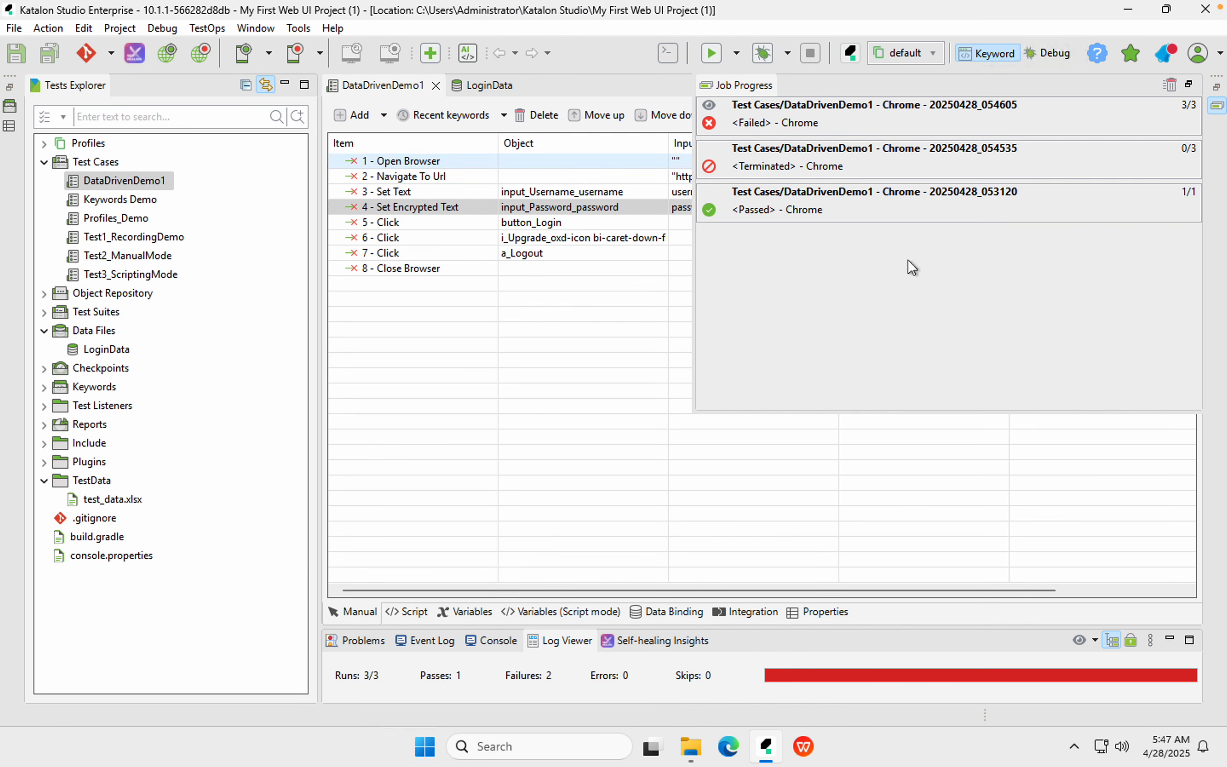
{"action": "left_click", "coordinate": [597, 326]}
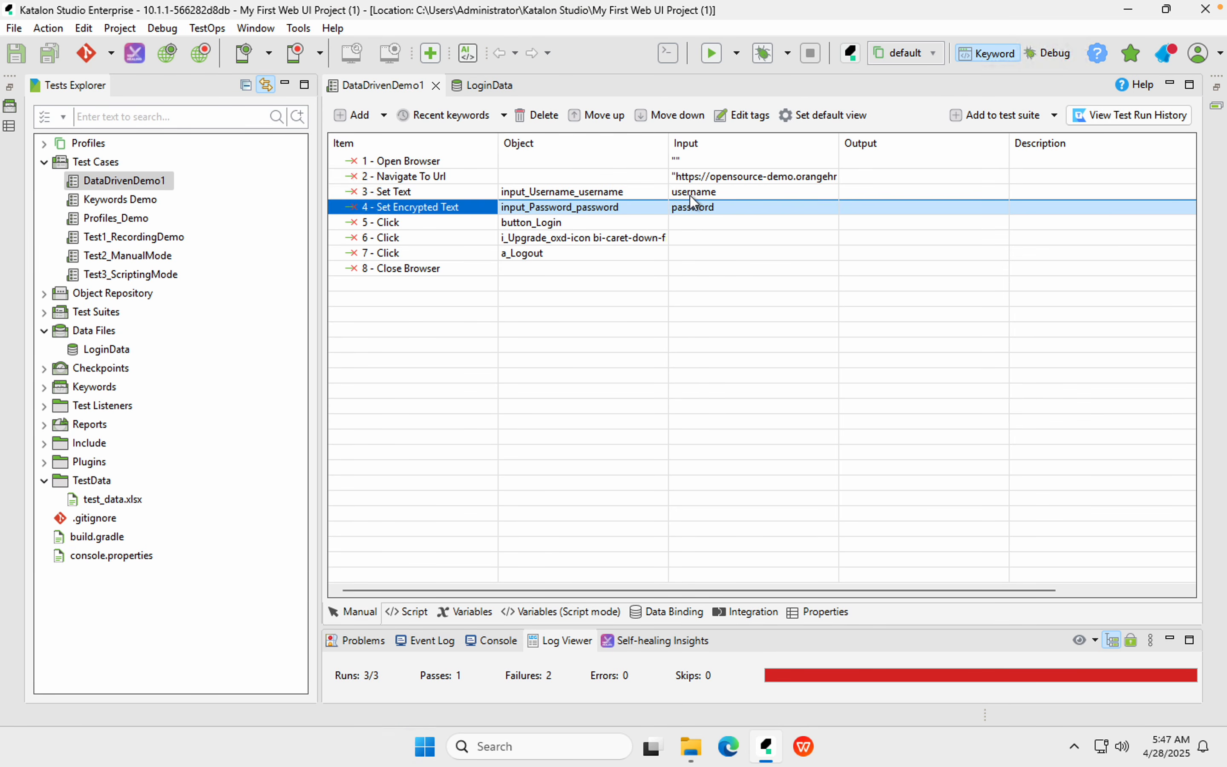
Review the password input and LoginData data, then collapse Data Files and expand Test Suites
{"action": "left_click", "coordinate": [691, 195]}
{"action": "left_click", "coordinate": [690, 205]}
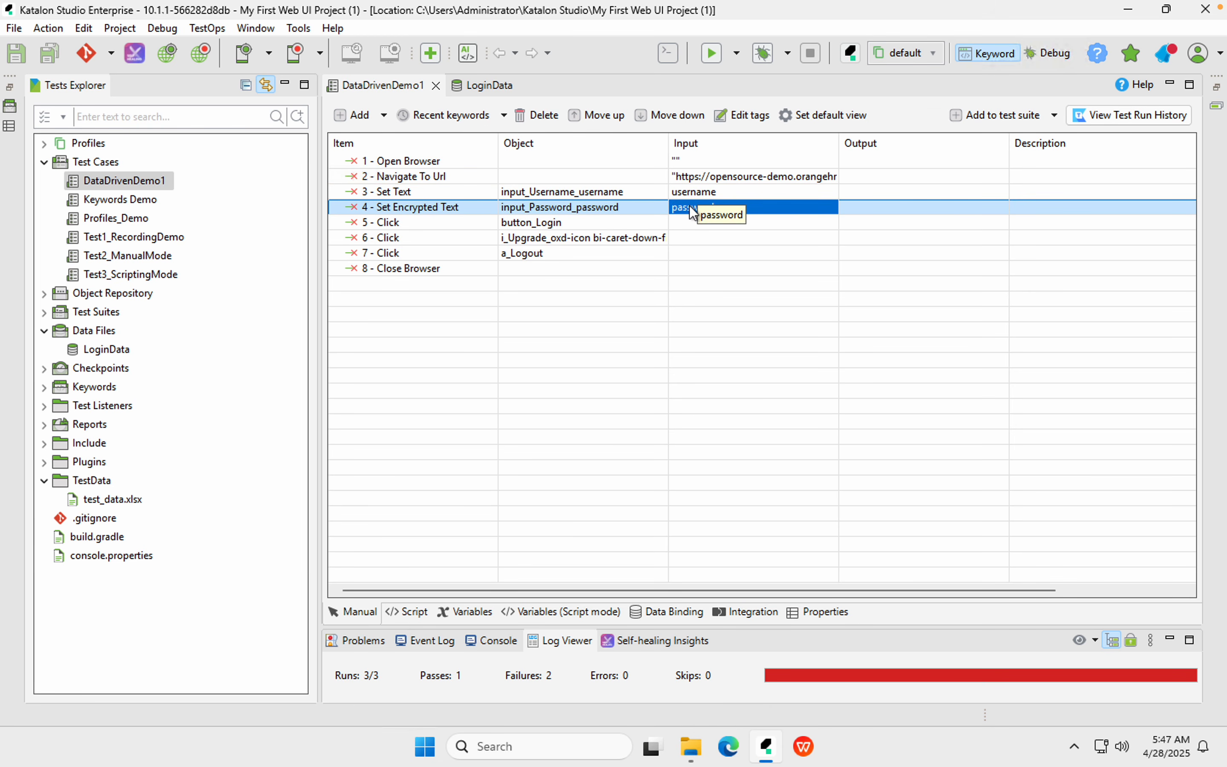
{"action": "left_click", "coordinate": [480, 86]}
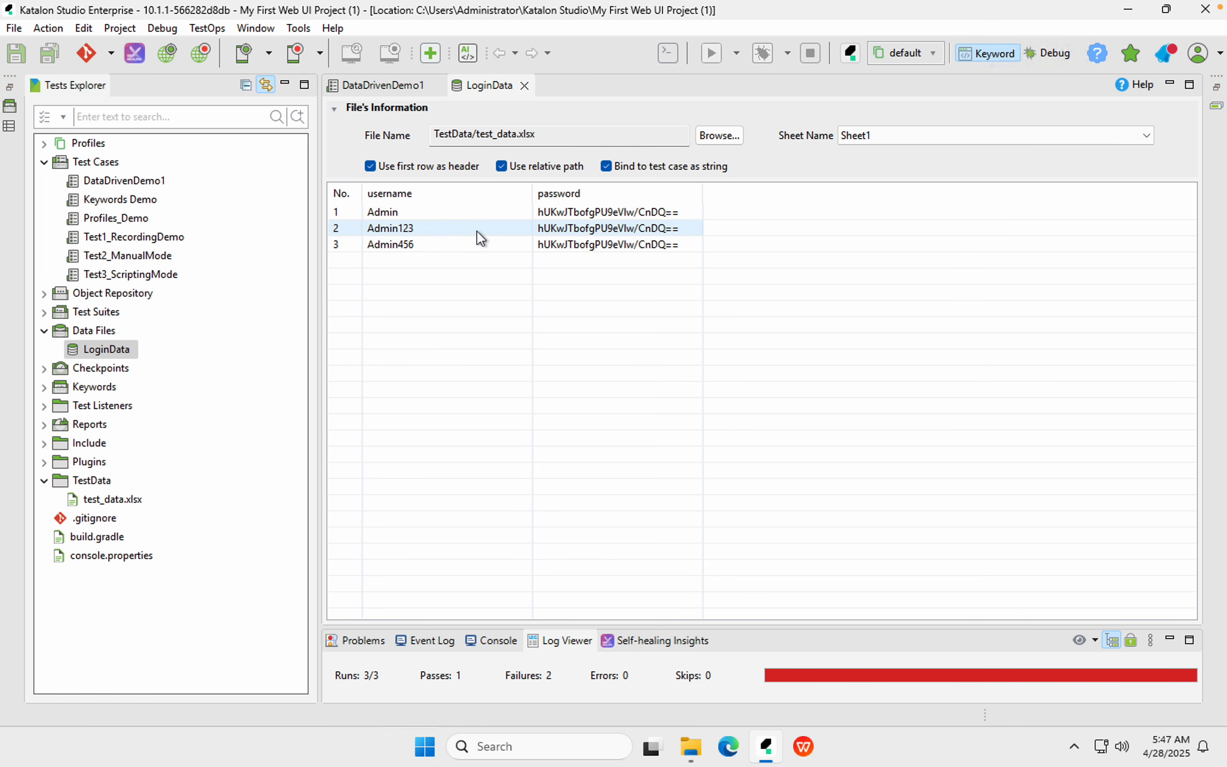
{"action": "left_click", "coordinate": [389, 91]}
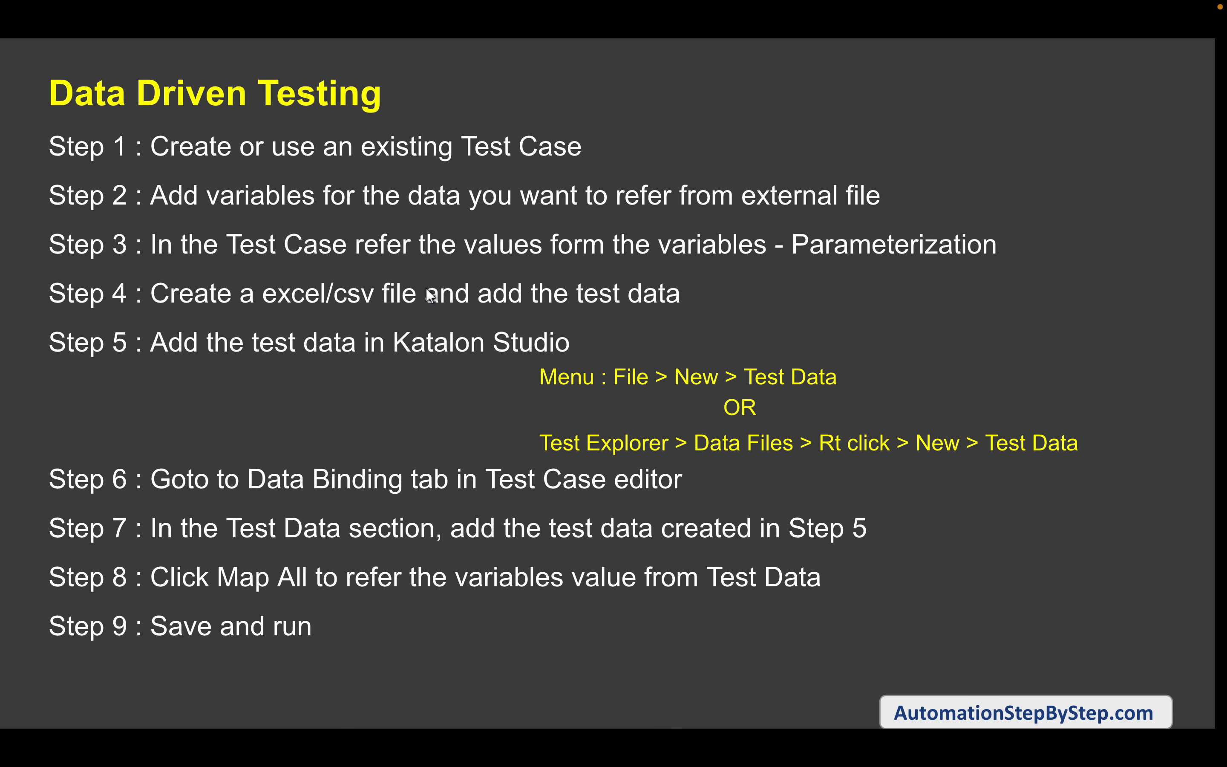
{"action": "left_click", "coordinate": [921, 362]}
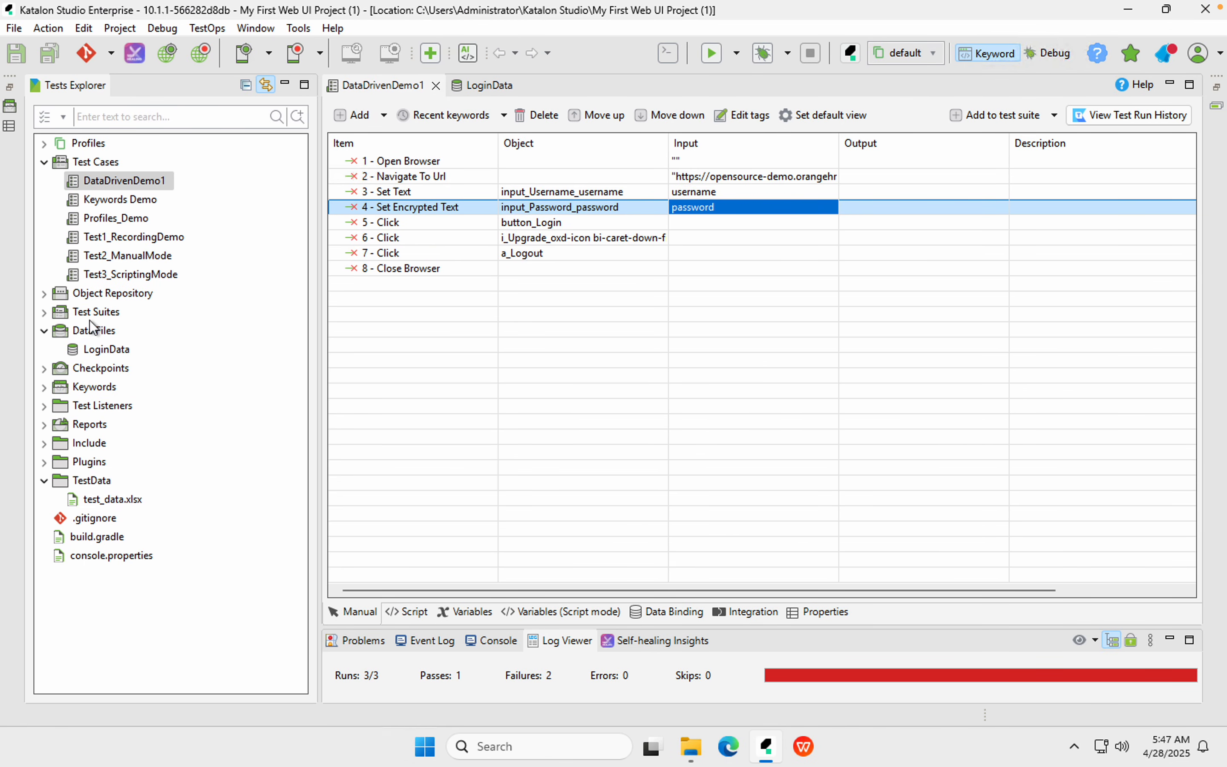
{"action": "left_click", "coordinate": [44, 330]}
{"action": "left_click", "coordinate": [45, 312]}
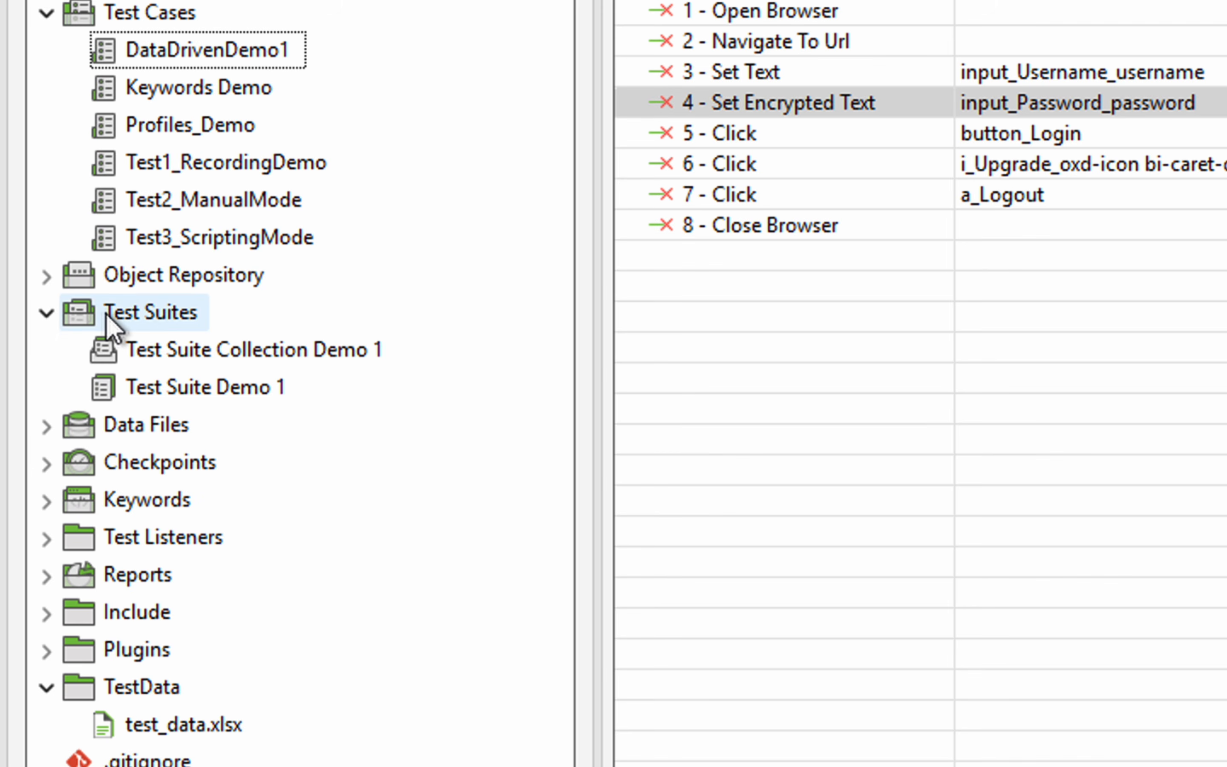
Create a new test suite named DataDrivenDemoSuite under Test Suites
{"action": "right_click", "coordinate": [74, 313]}
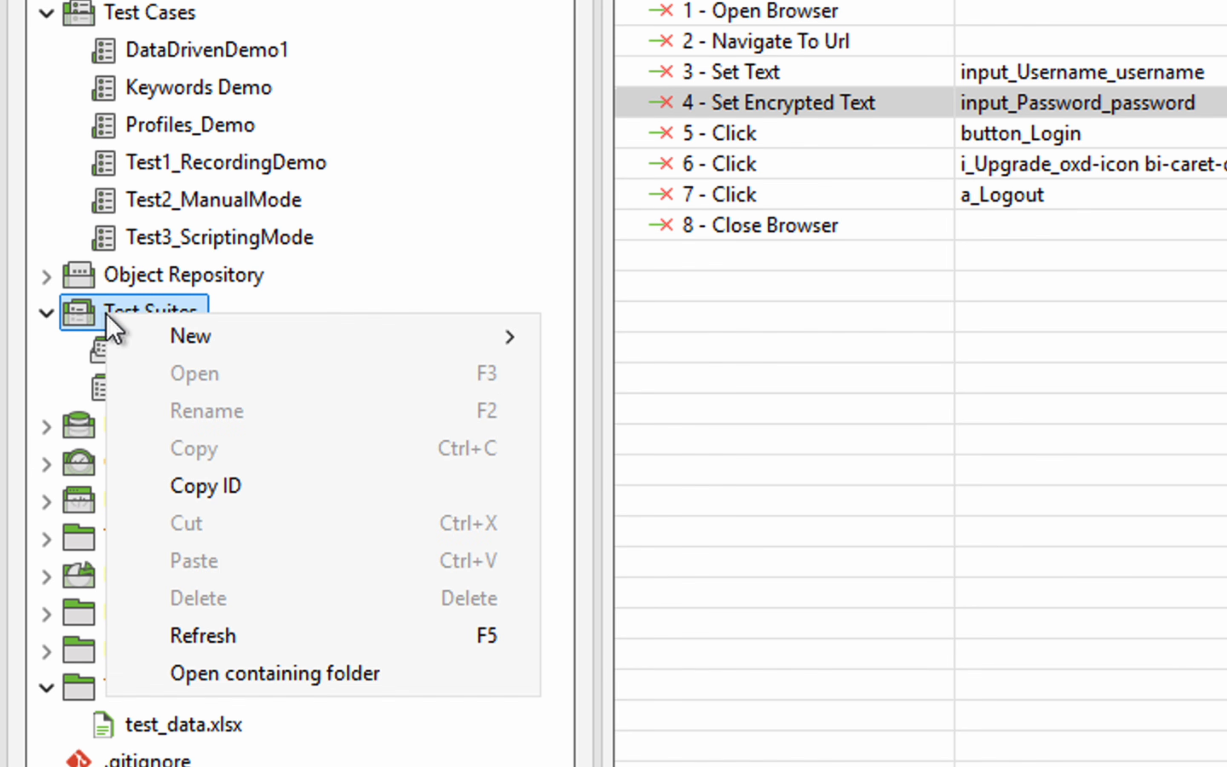
{"action": "mouse_move", "coordinate": [213, 336]}
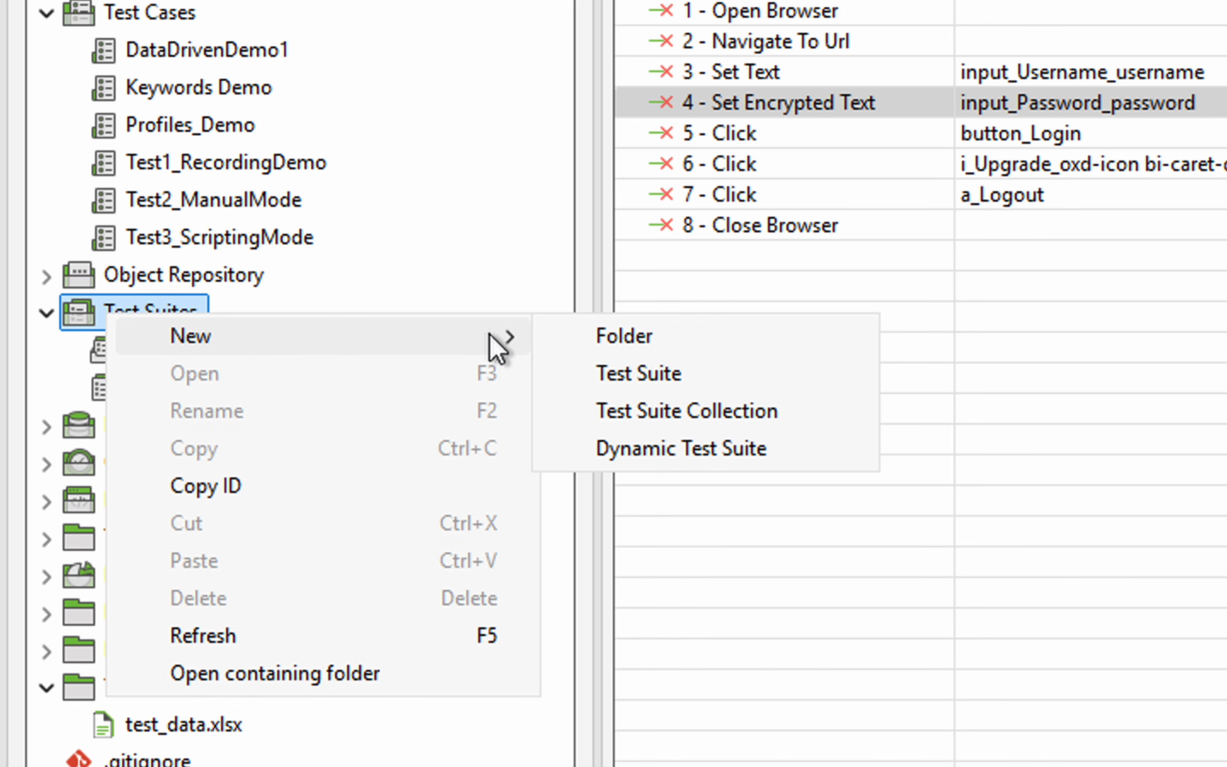
{"action": "left_click", "coordinate": [638, 373]}
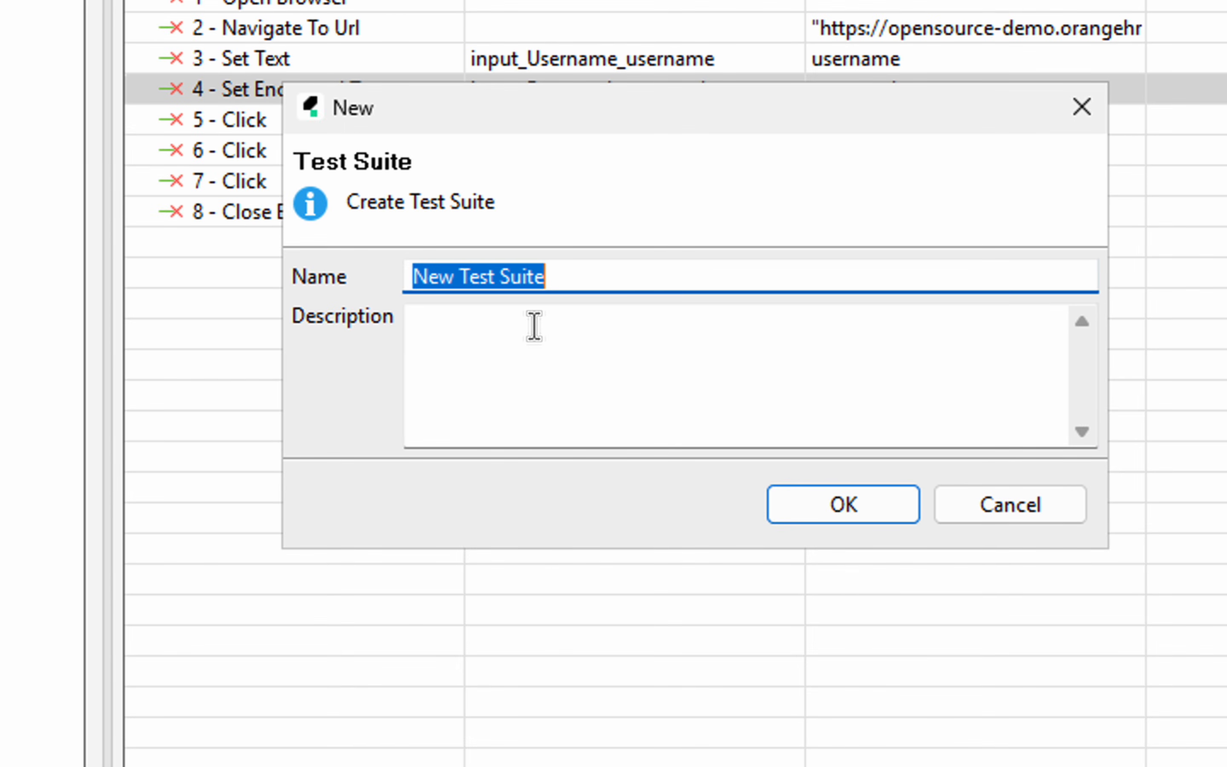
{"action": "type", "text": "Dat"}
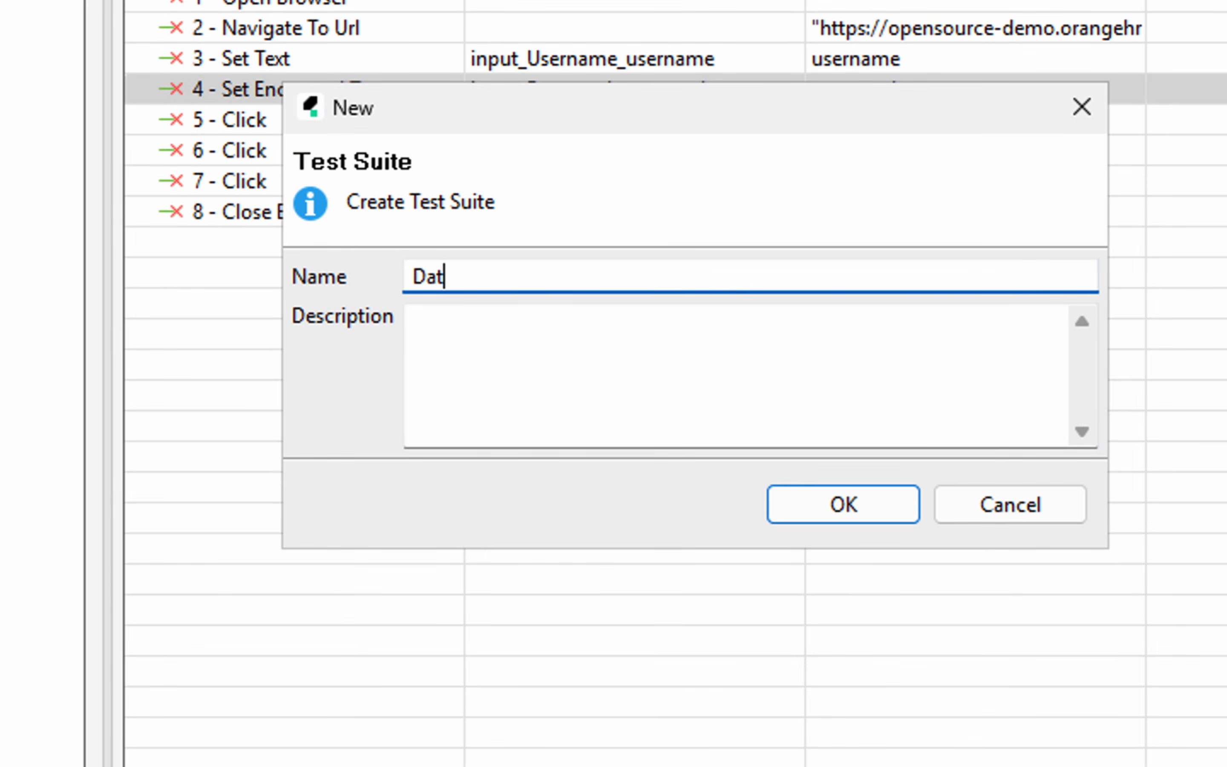
{"action": "type", "text": "aDrivenDemoSuite"}
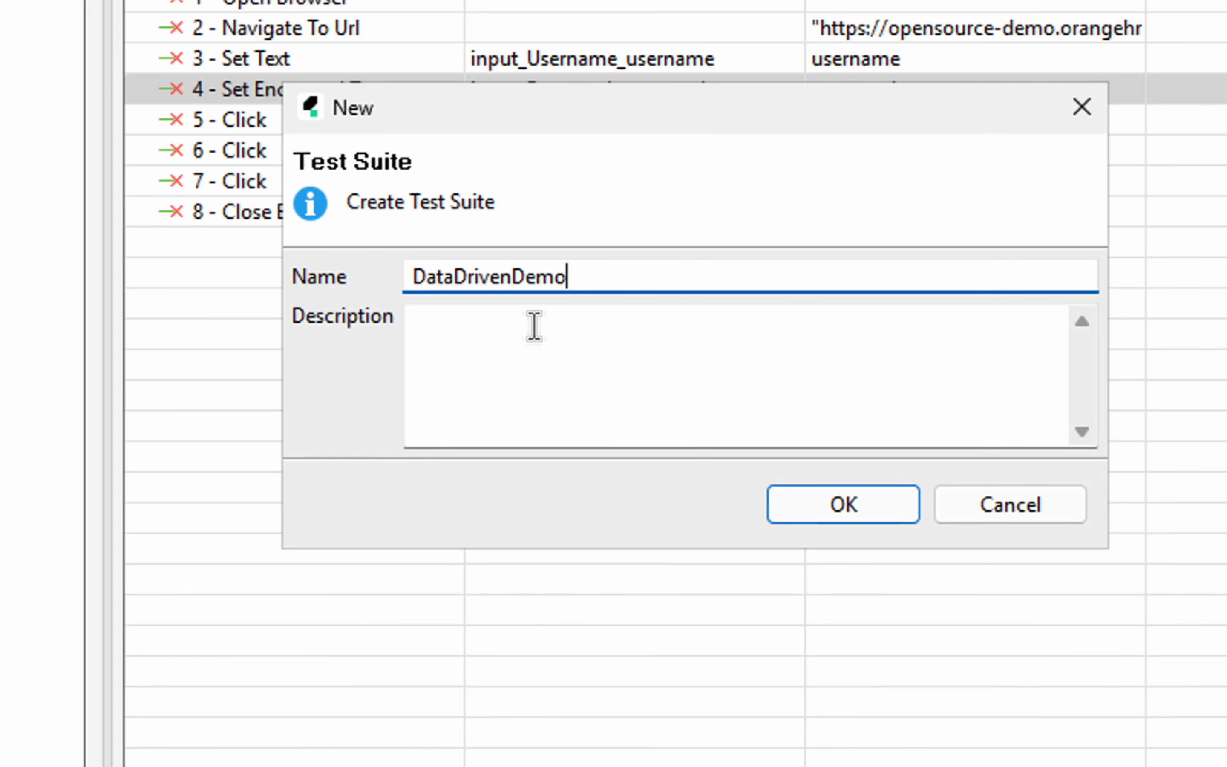
{"action": "key", "text": "Return"}
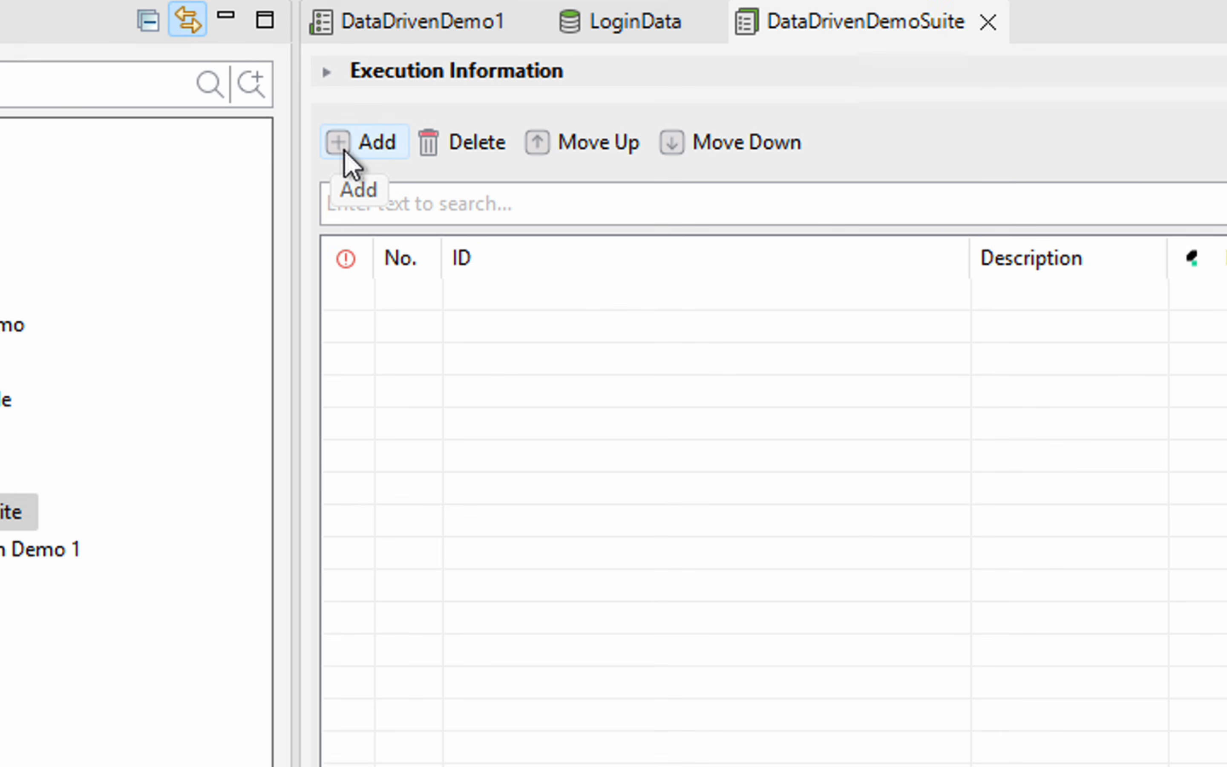
Add the DataDrivenDemo1 test case to DataDrivenDemoSuite
{"action": "left_click", "coordinate": [344, 150]}
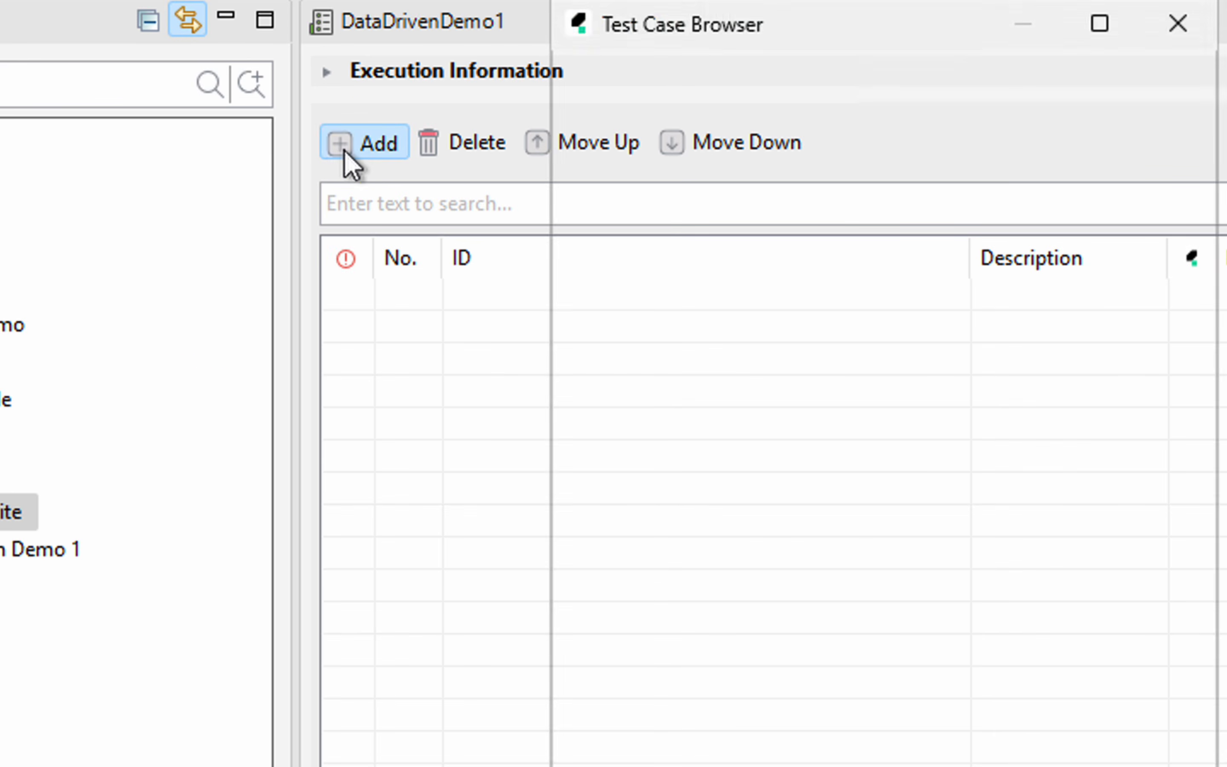
{"action": "left_click", "coordinate": [608, 168]}
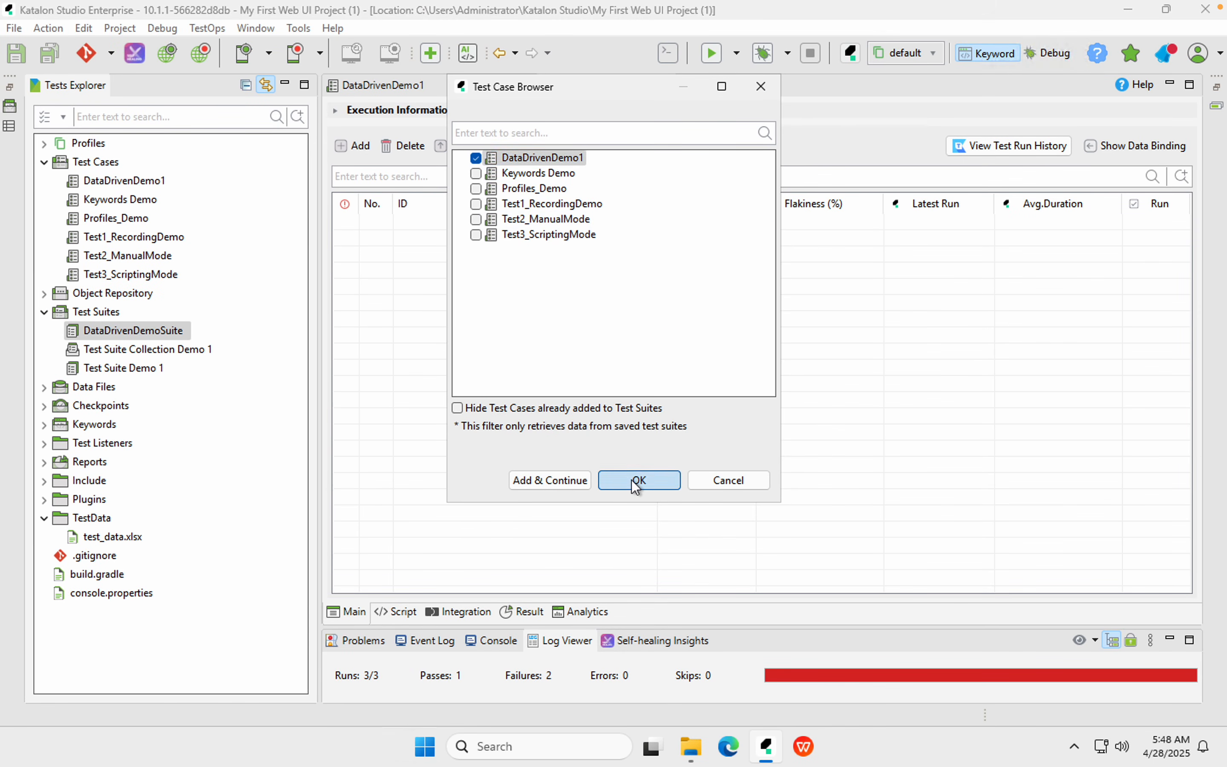
{"action": "left_click", "coordinate": [634, 480]}
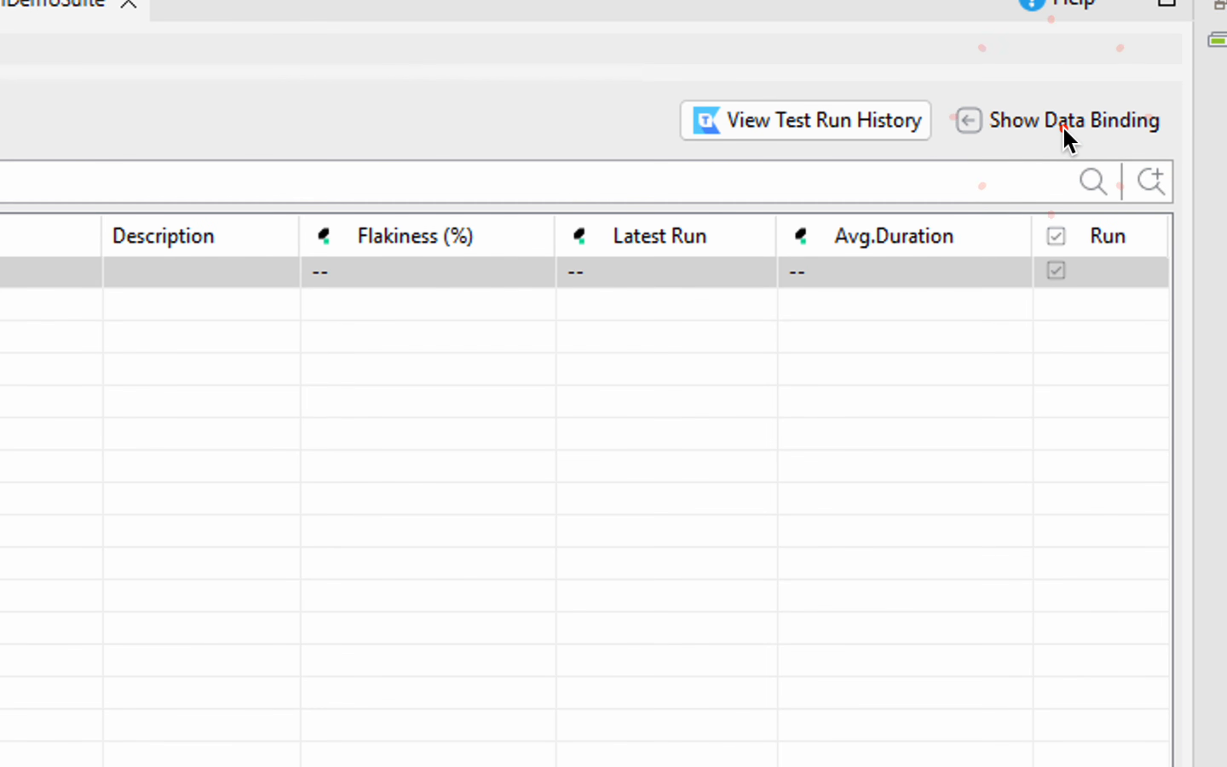
Show the suite's data binding and choose 'Use Variables and Binding at Suite Test Case'
{"action": "left_click", "coordinate": [1075, 123]}
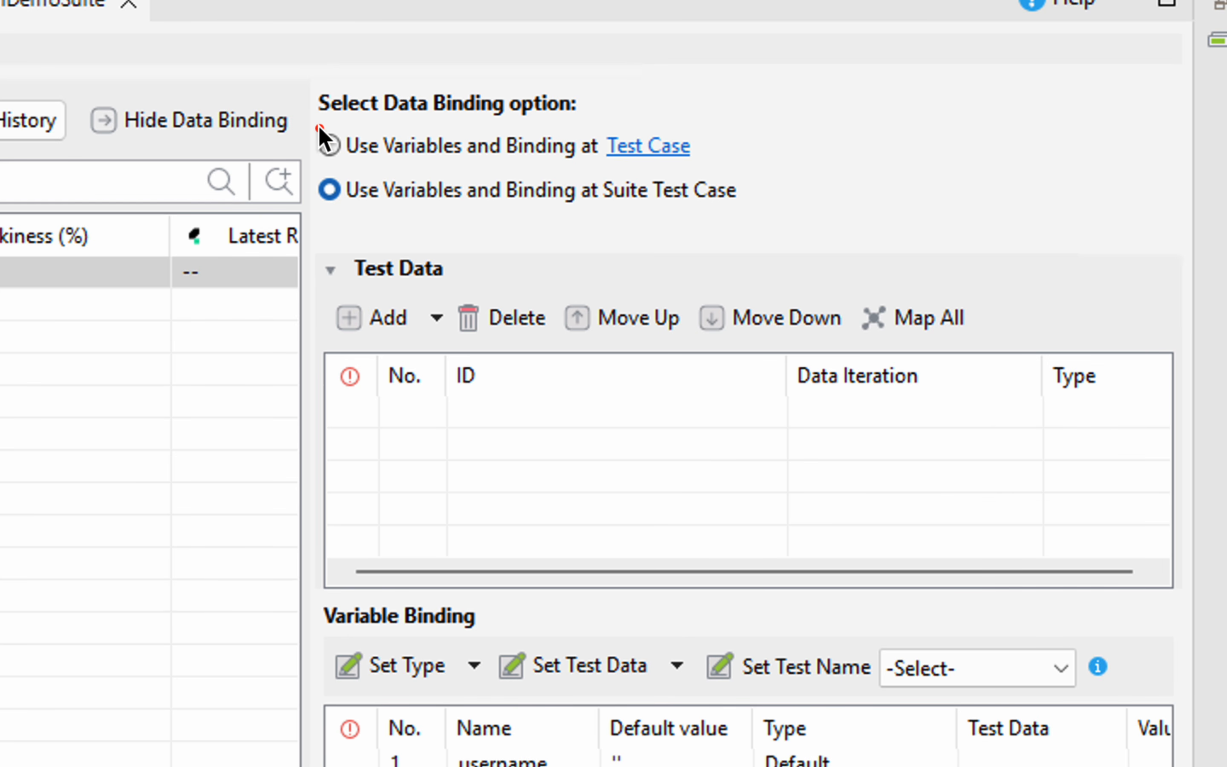
{"action": "left_click_drag", "start_coordinate": [316, 126], "coordinate": [734, 163]}
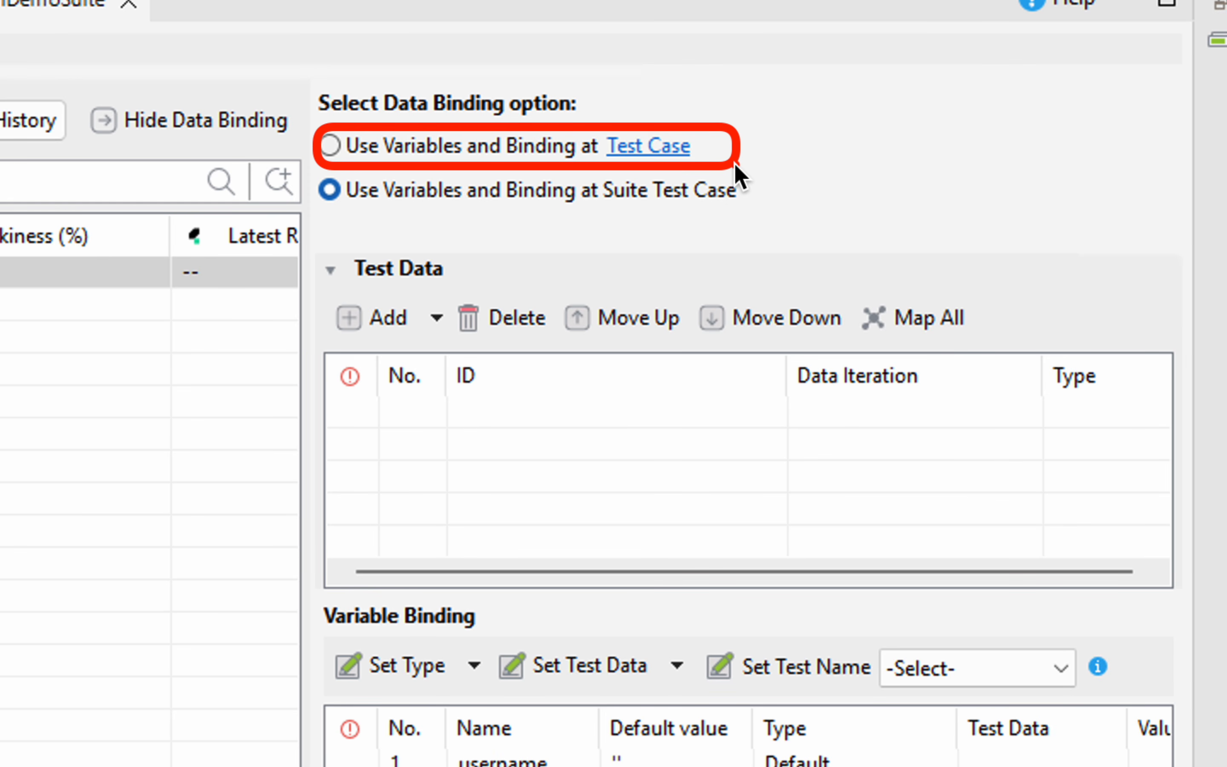
{"action": "left_click", "coordinate": [330, 147]}
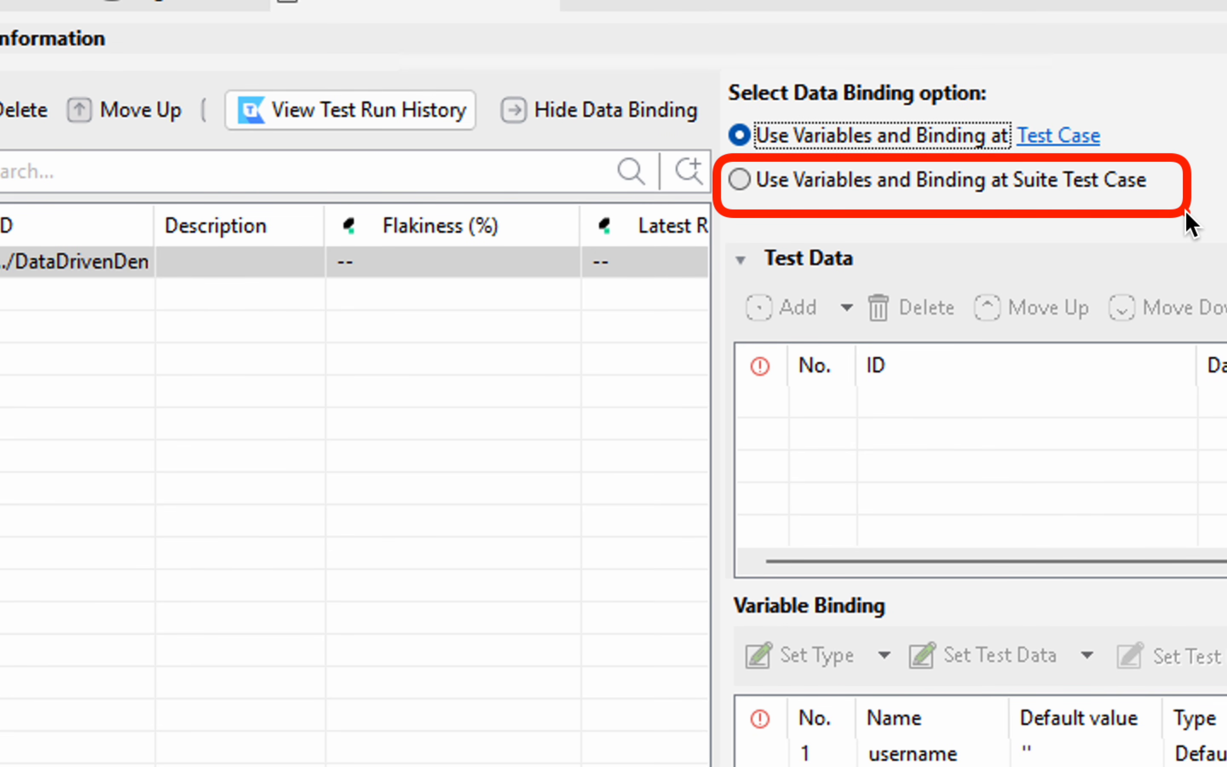
{"action": "left_click", "coordinate": [739, 182]}
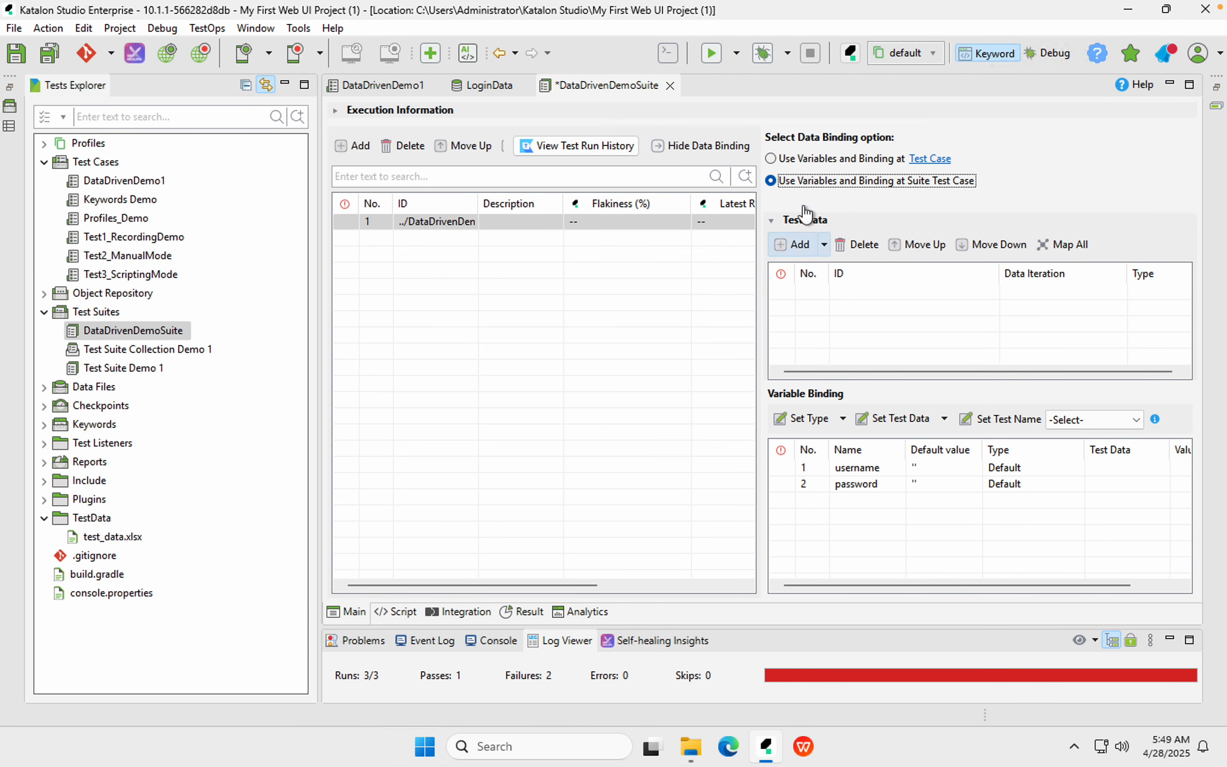
Add LoginData as the suite's test data and Map All username and password to its columns
{"action": "left_click", "coordinate": [792, 247]}
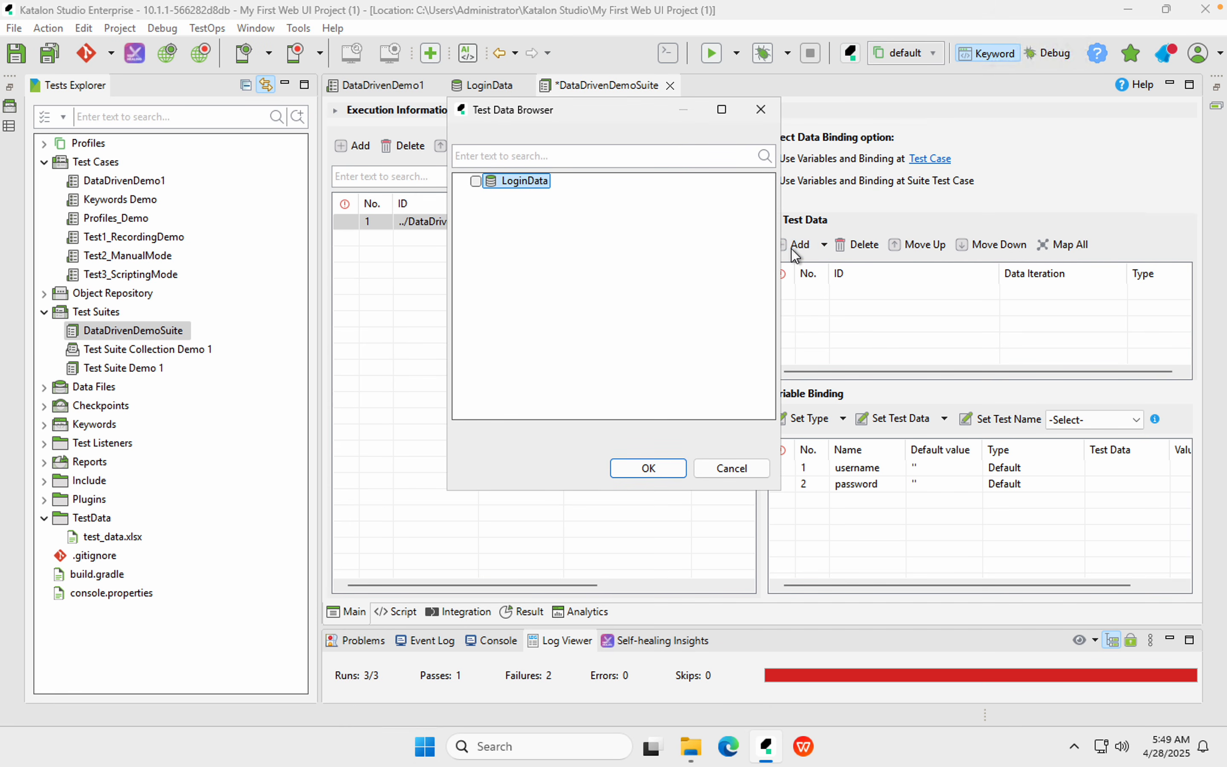
{"action": "left_click", "coordinate": [476, 181]}
{"action": "left_click", "coordinate": [647, 469]}
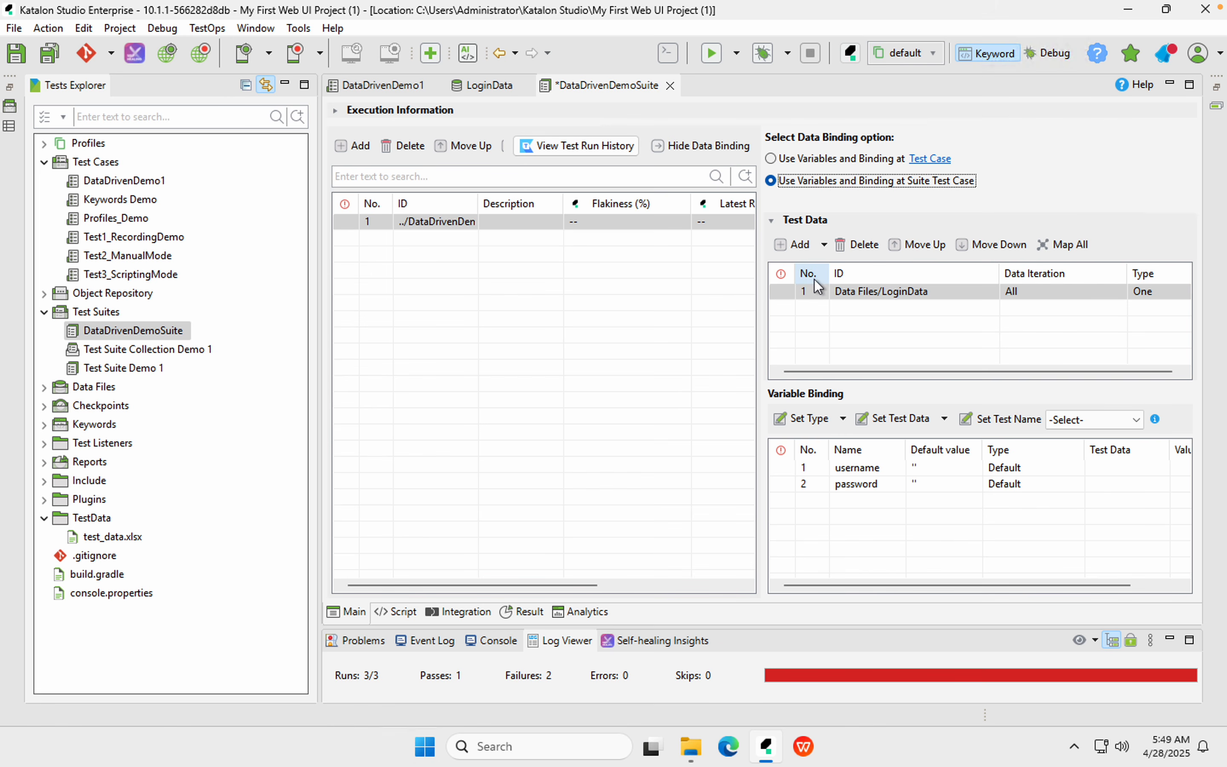
{"action": "left_click", "coordinate": [1063, 245]}
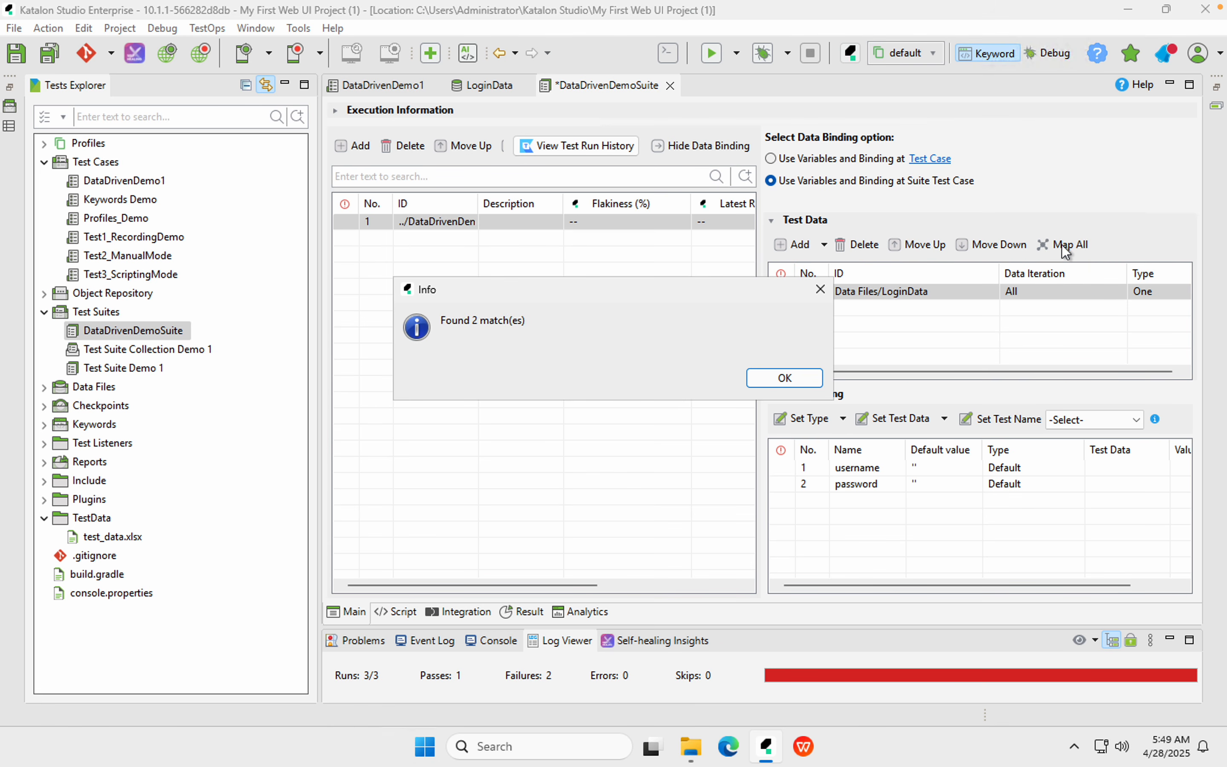
{"action": "left_click", "coordinate": [785, 379]}
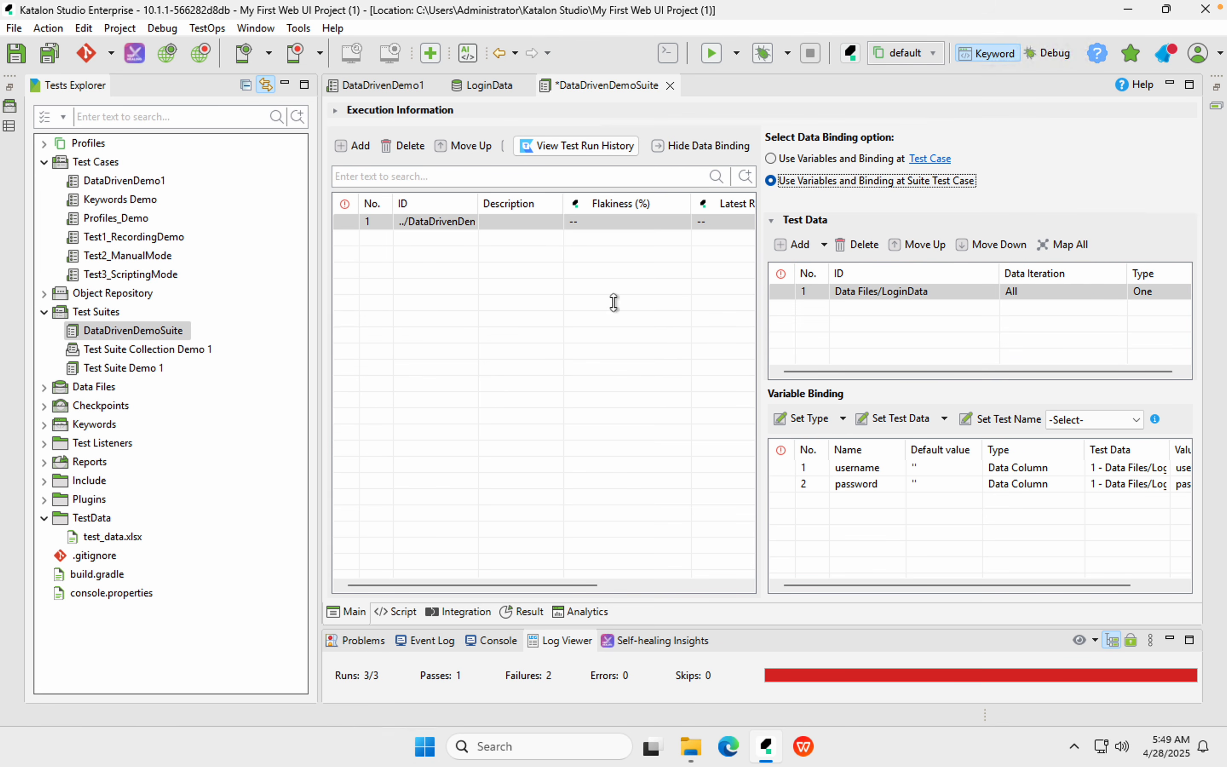
{"action": "left_click_drag", "start_coordinate": [1081, 432], "coordinate": [1172, 512]}
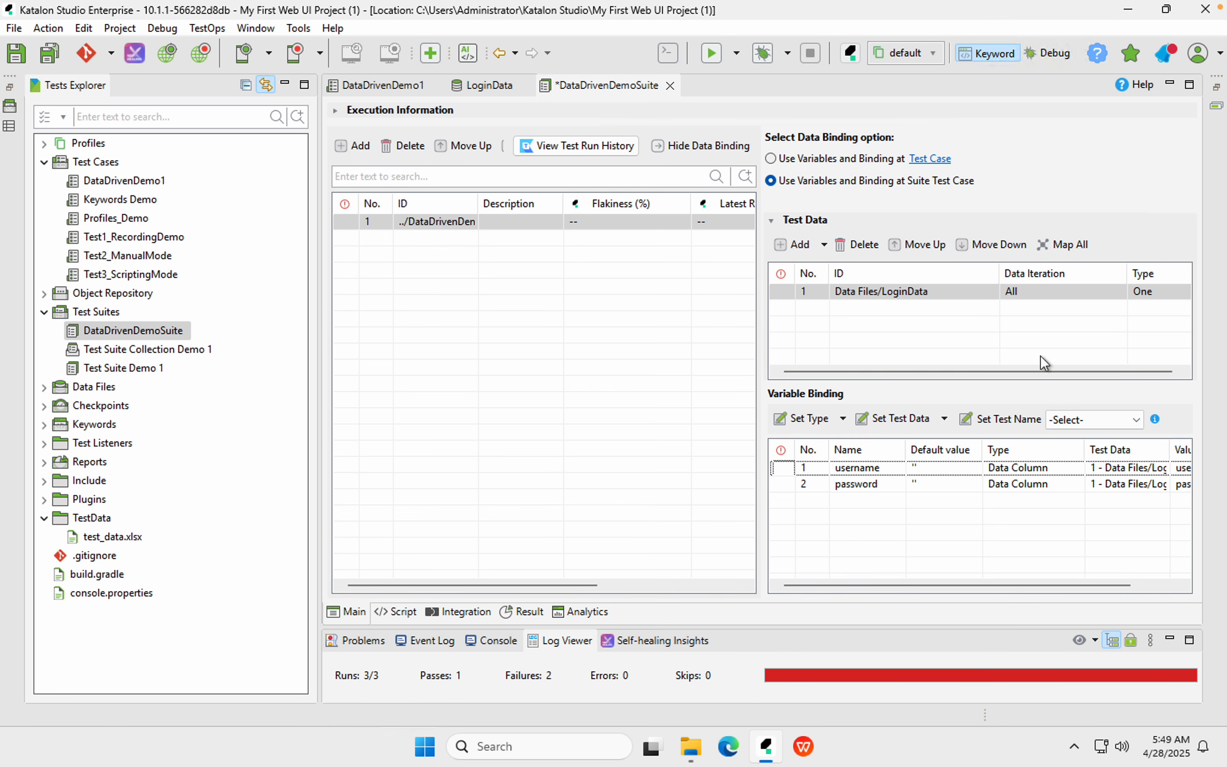
Save DataDrivenDemoSuite and hide its data binding settings
{"action": "left_click", "coordinate": [56, 59]}
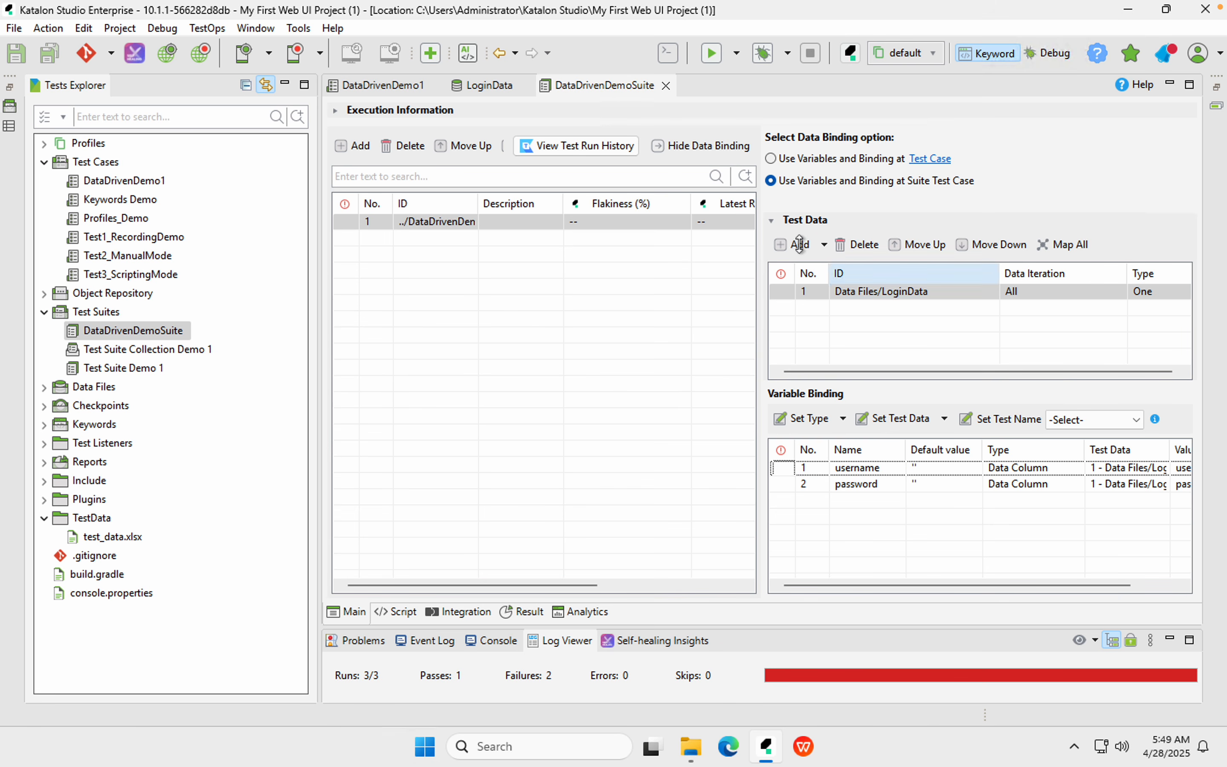
{"action": "left_click", "coordinate": [698, 144]}
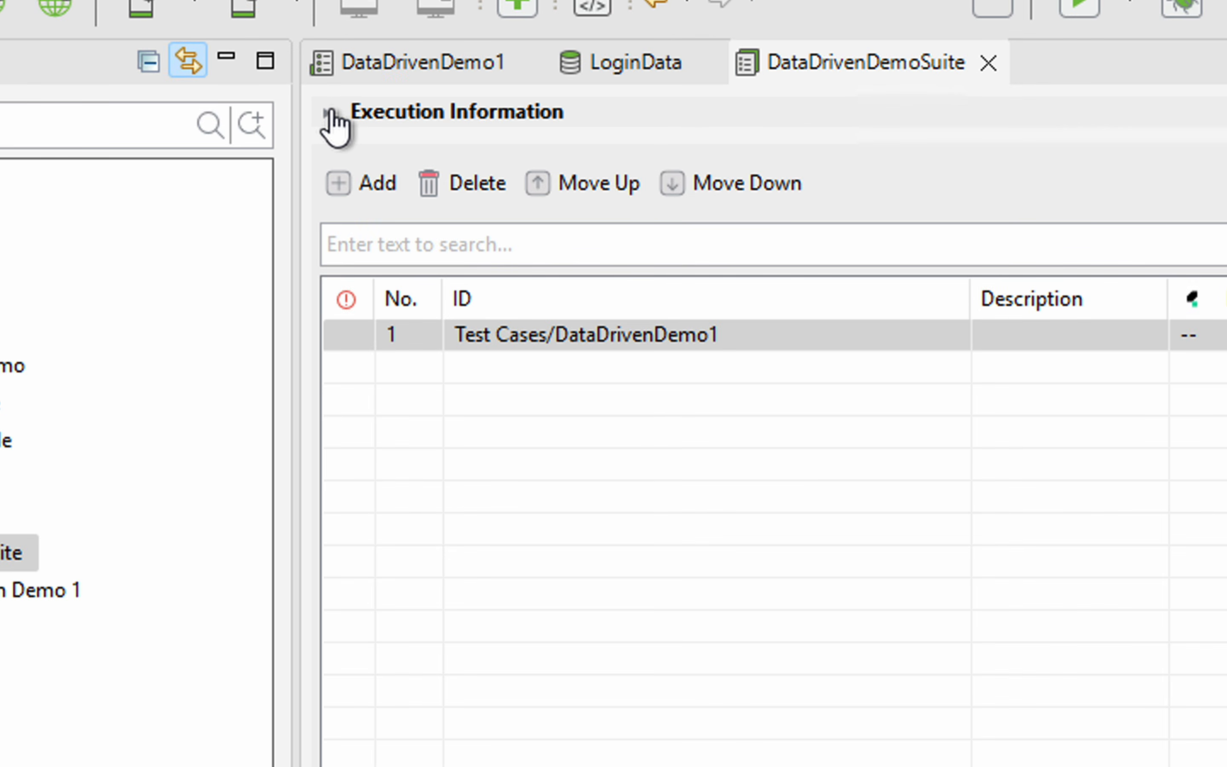
{"action": "left_click", "coordinate": [335, 110]}
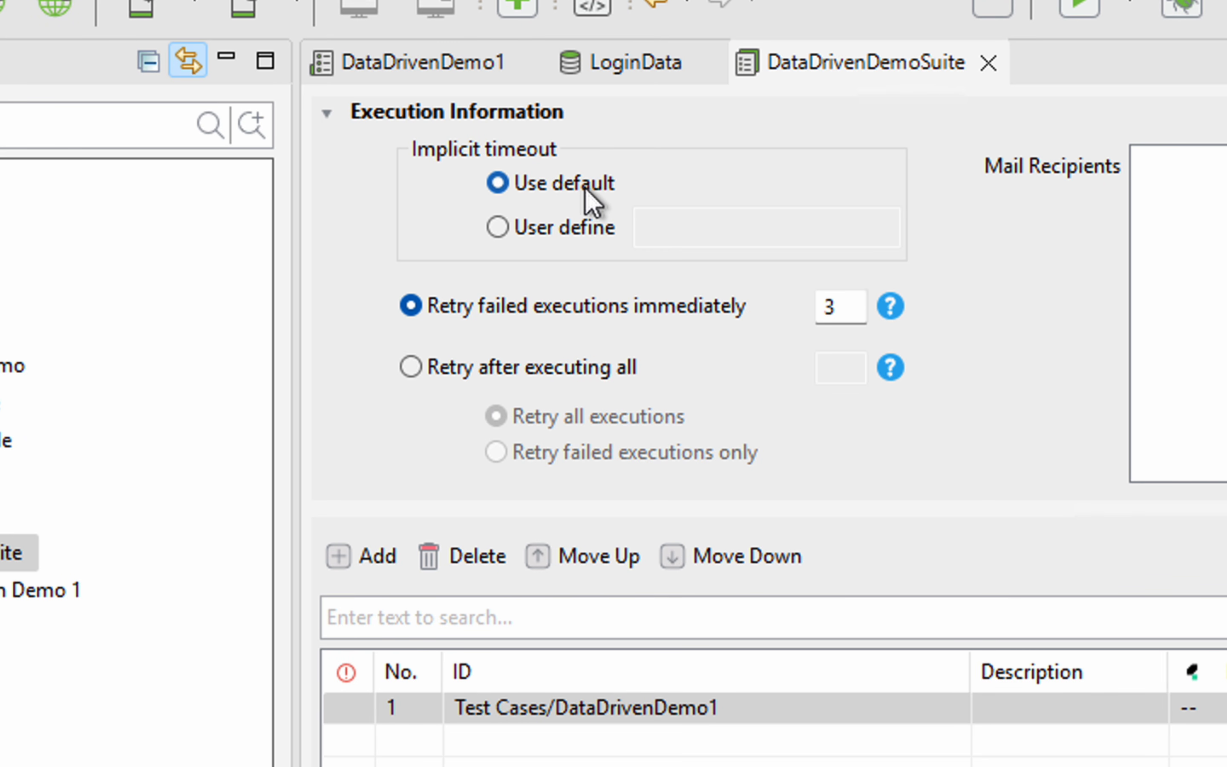
Set a user-defined implicit timeout of 3 seconds for DataDrivenDemoSuite
{"action": "left_click", "coordinate": [575, 237]}
{"action": "left_click", "coordinate": [664, 223]}
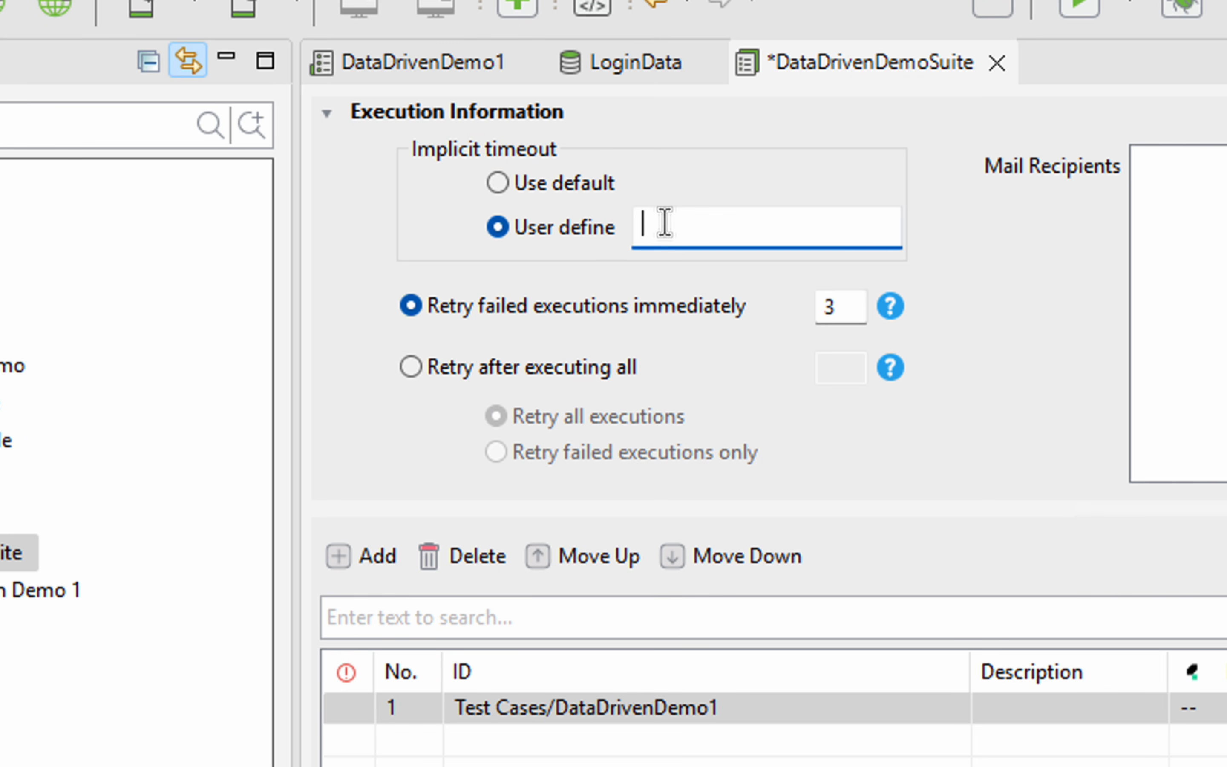
{"action": "type", "text": "3"}
Retry failed executions once after executing all, then save and collapse Execution Information
{"action": "left_click_drag", "start_coordinate": [840, 299], "coordinate": [803, 304]}
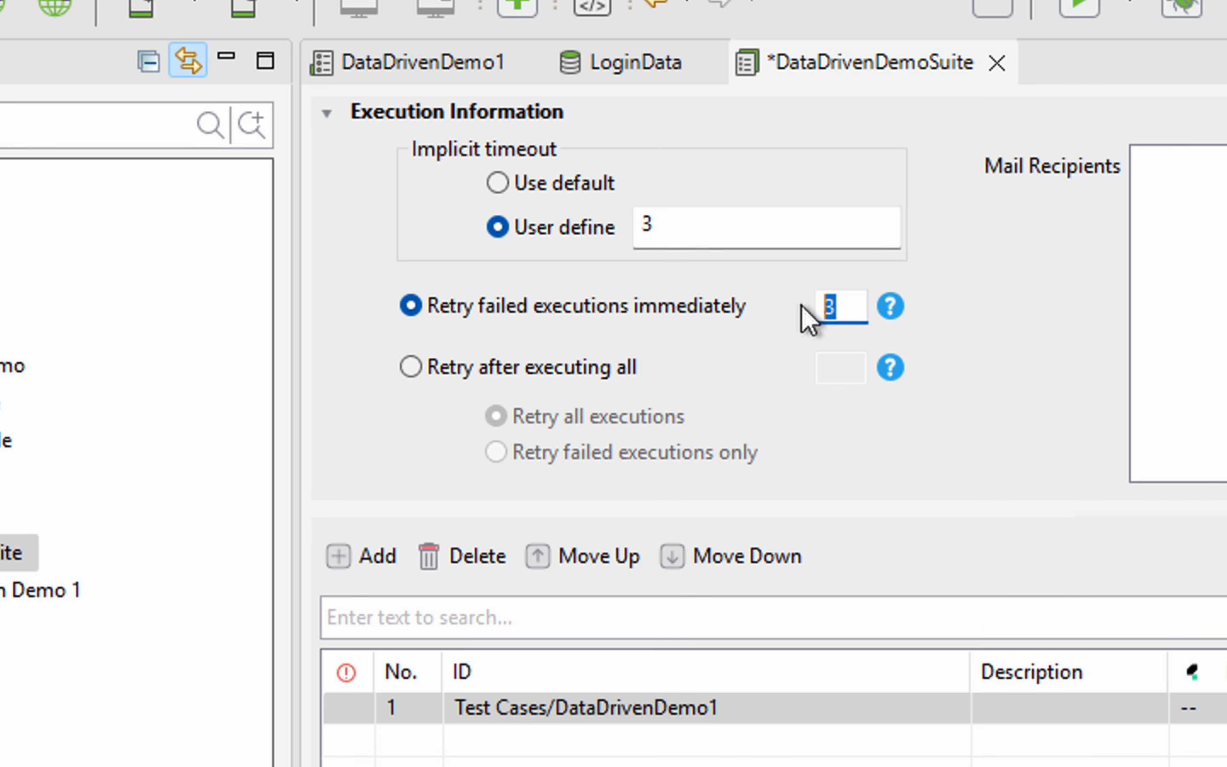
{"action": "type", "text": "1"}
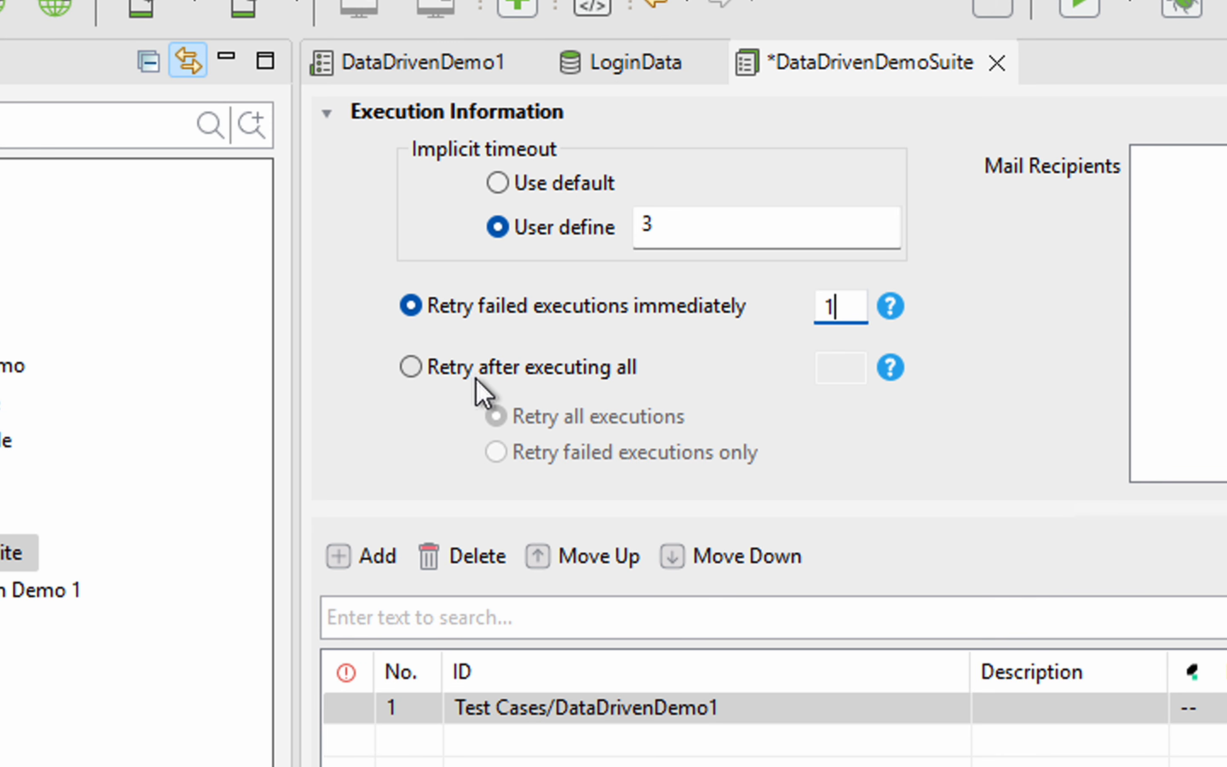
{"action": "left_click", "coordinate": [526, 368]}
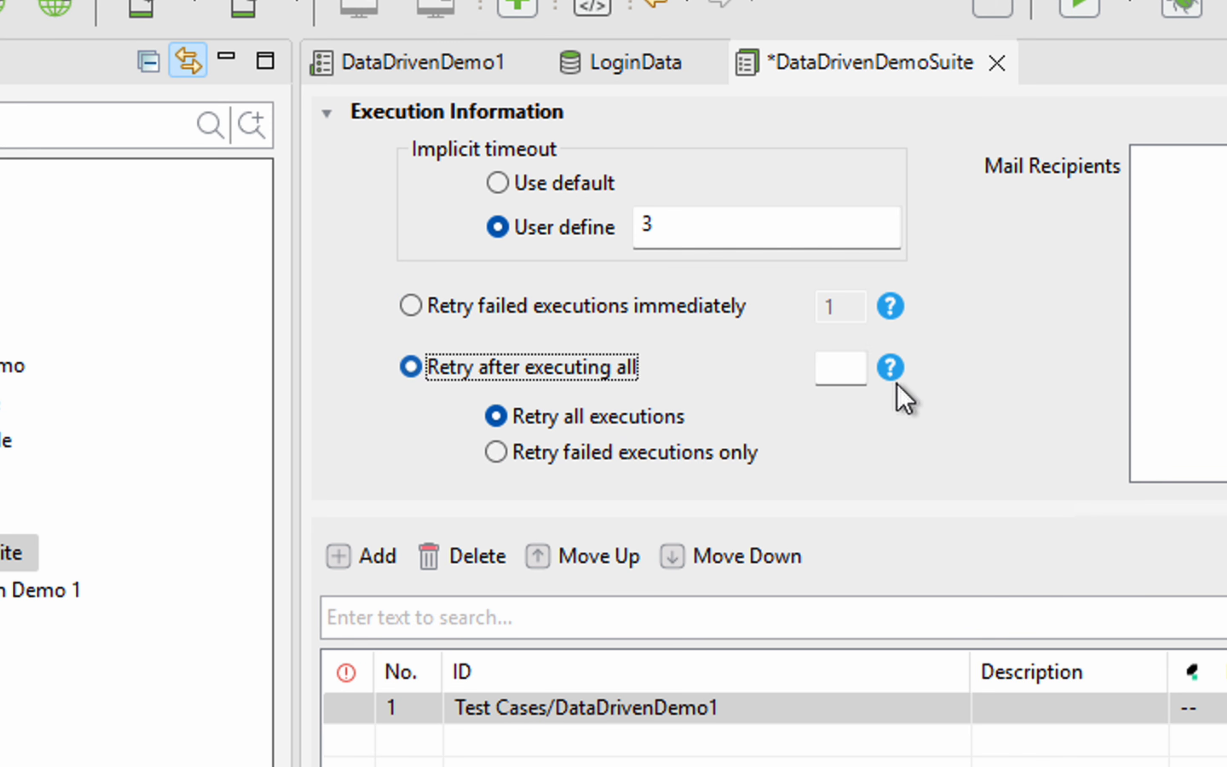
{"action": "left_click", "coordinate": [842, 370]}
{"action": "type", "text": "1"}
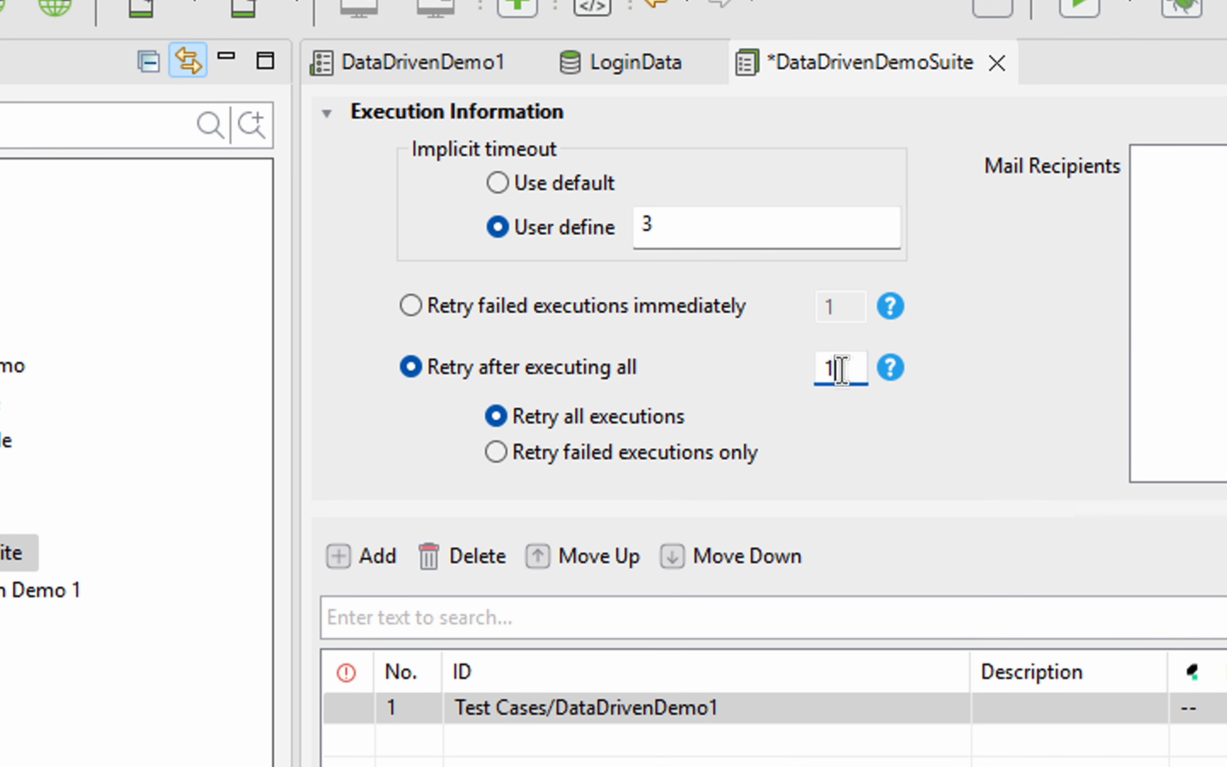
{"action": "left_click", "coordinate": [43, 57]}
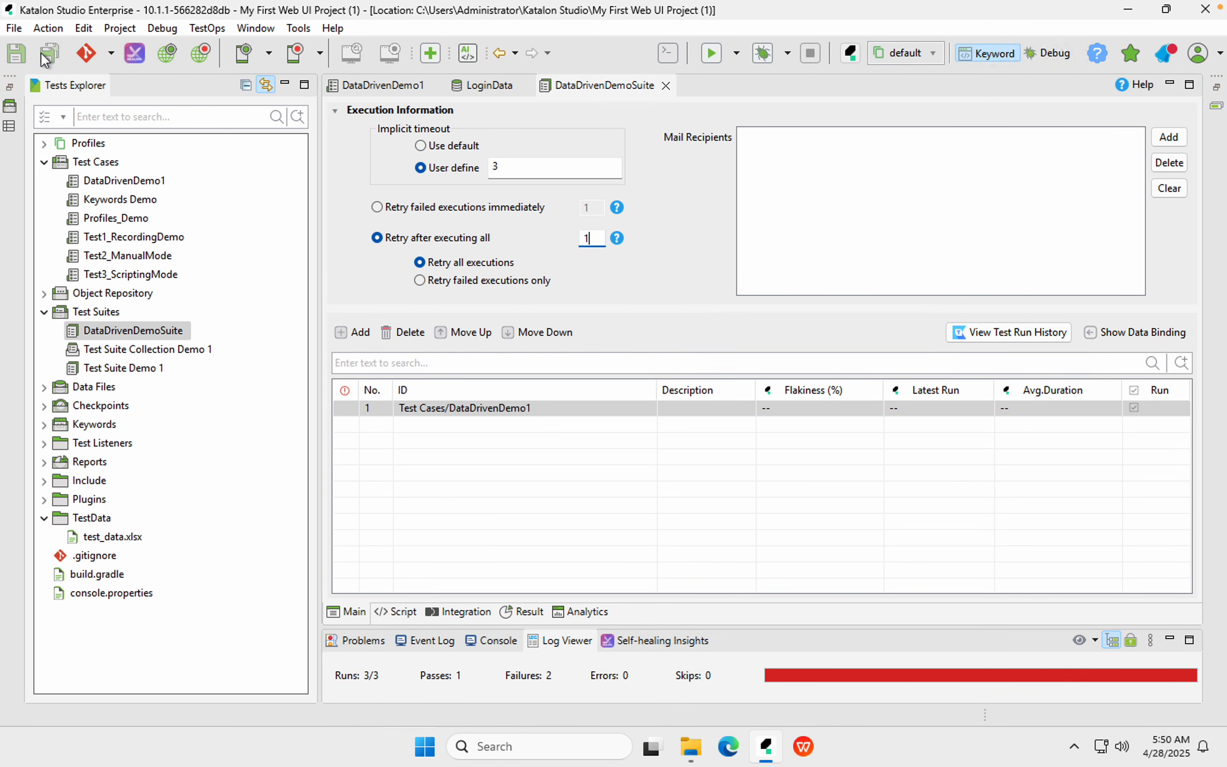
{"action": "left_click", "coordinate": [335, 112]}
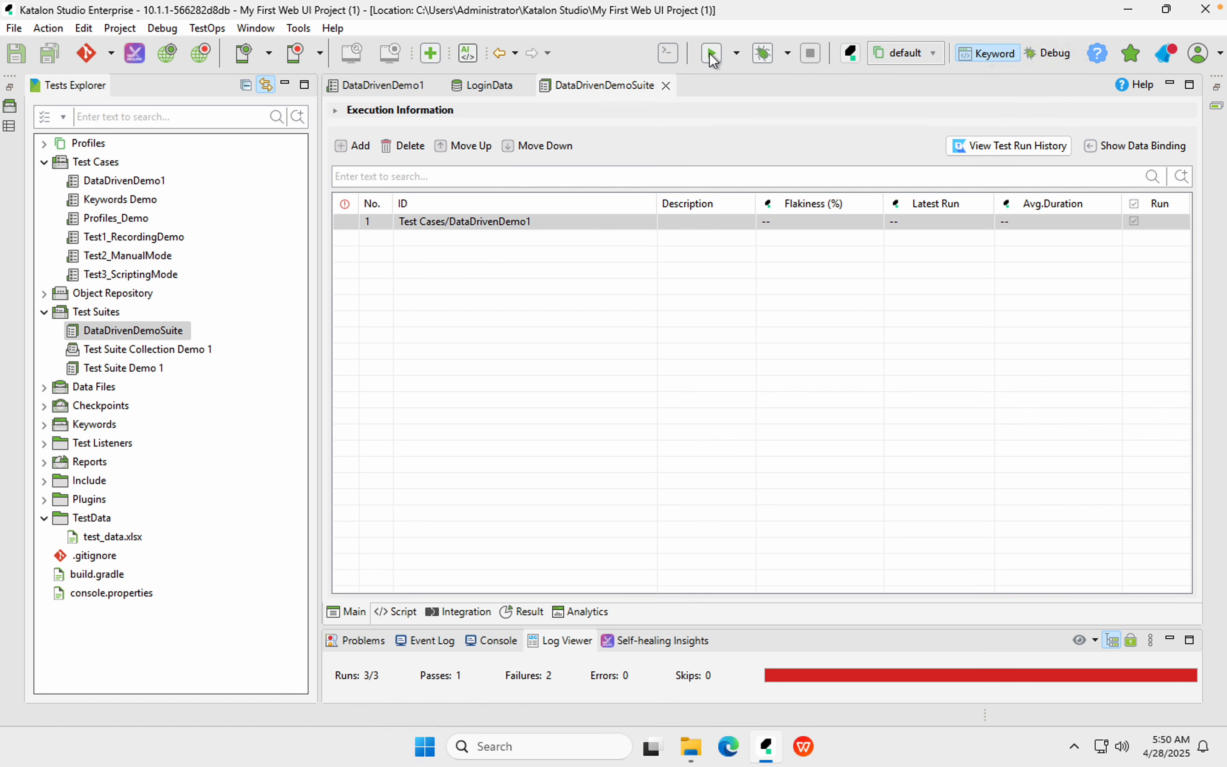
Run DataDrivenDemoSuite in Chrome (3 runs: 1 passed, 2 failed), then re-expand Execution Information
{"action": "left_click", "coordinate": [712, 53]}
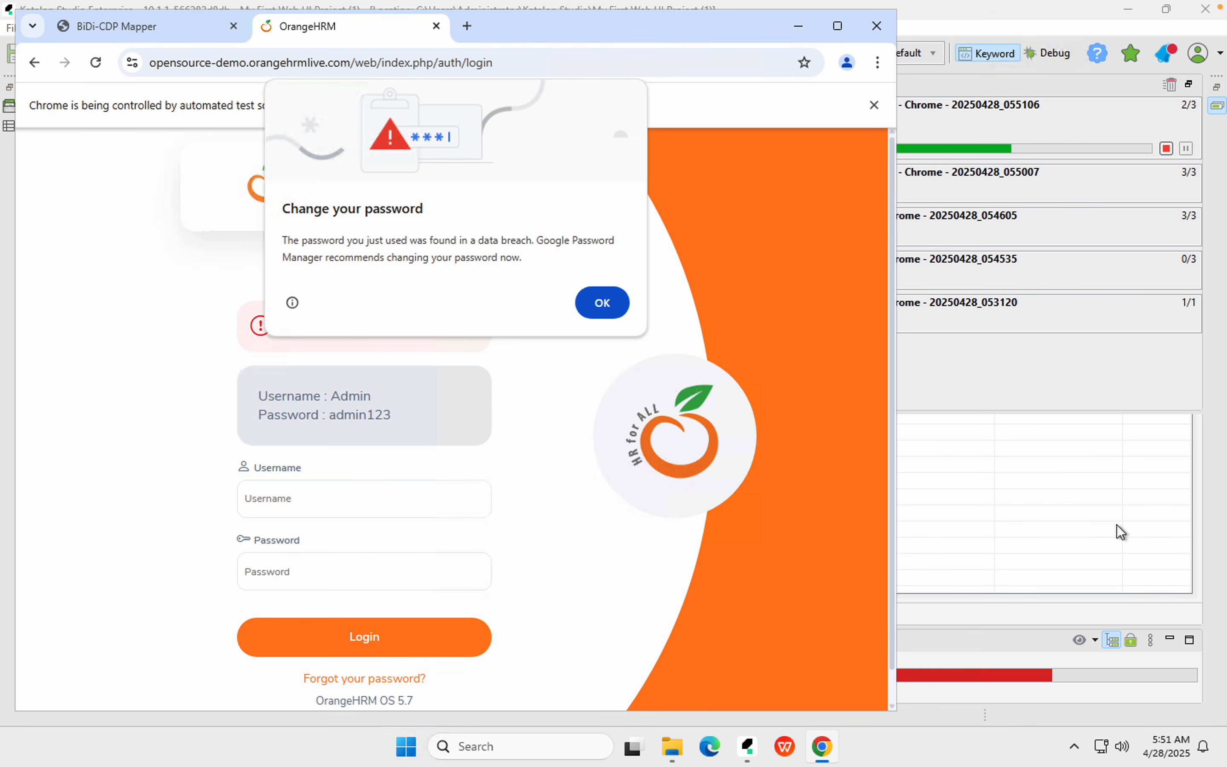
{"action": "mouse_move", "coordinate": [1180, 6]}
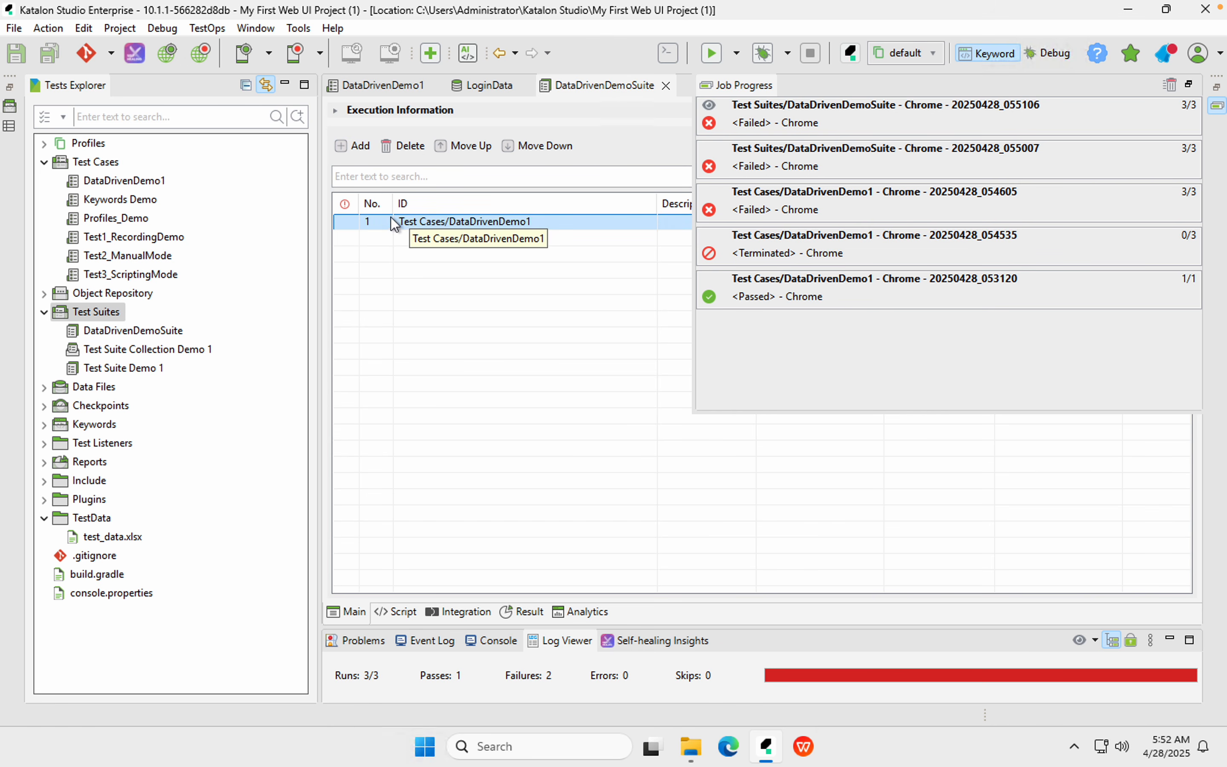
{"action": "left_click", "coordinate": [338, 112]}
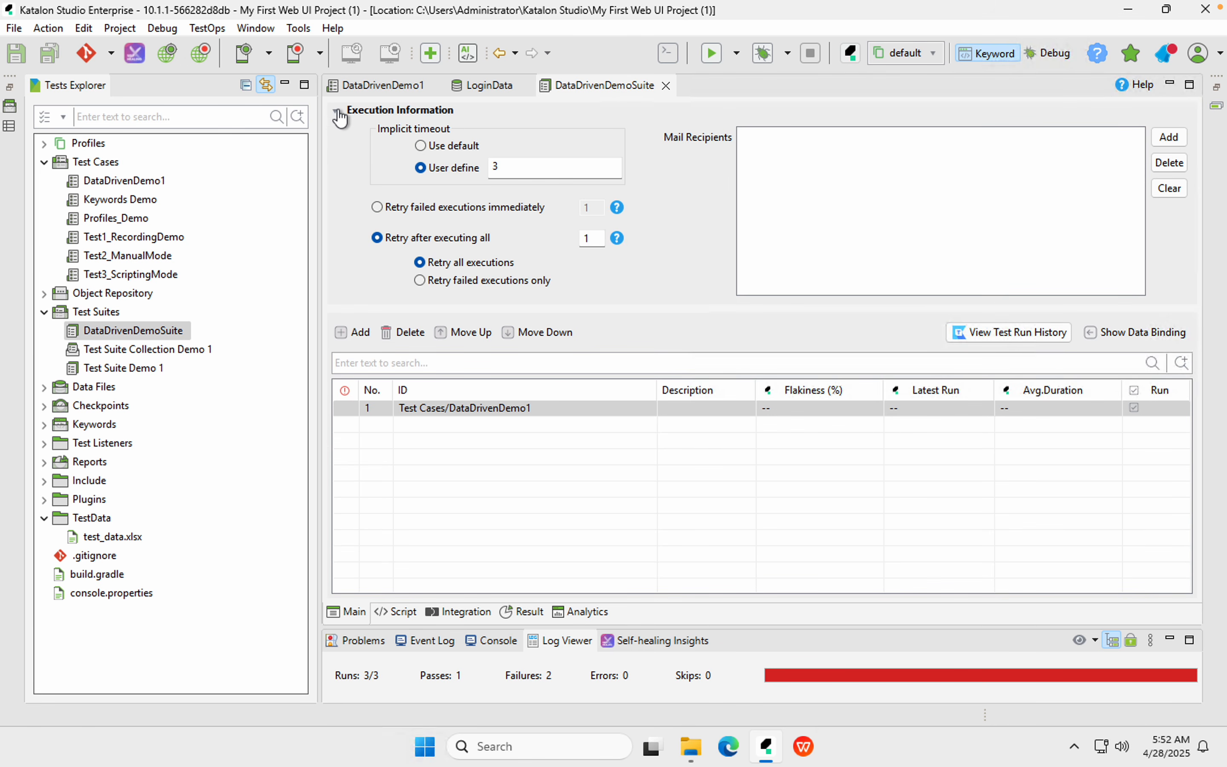